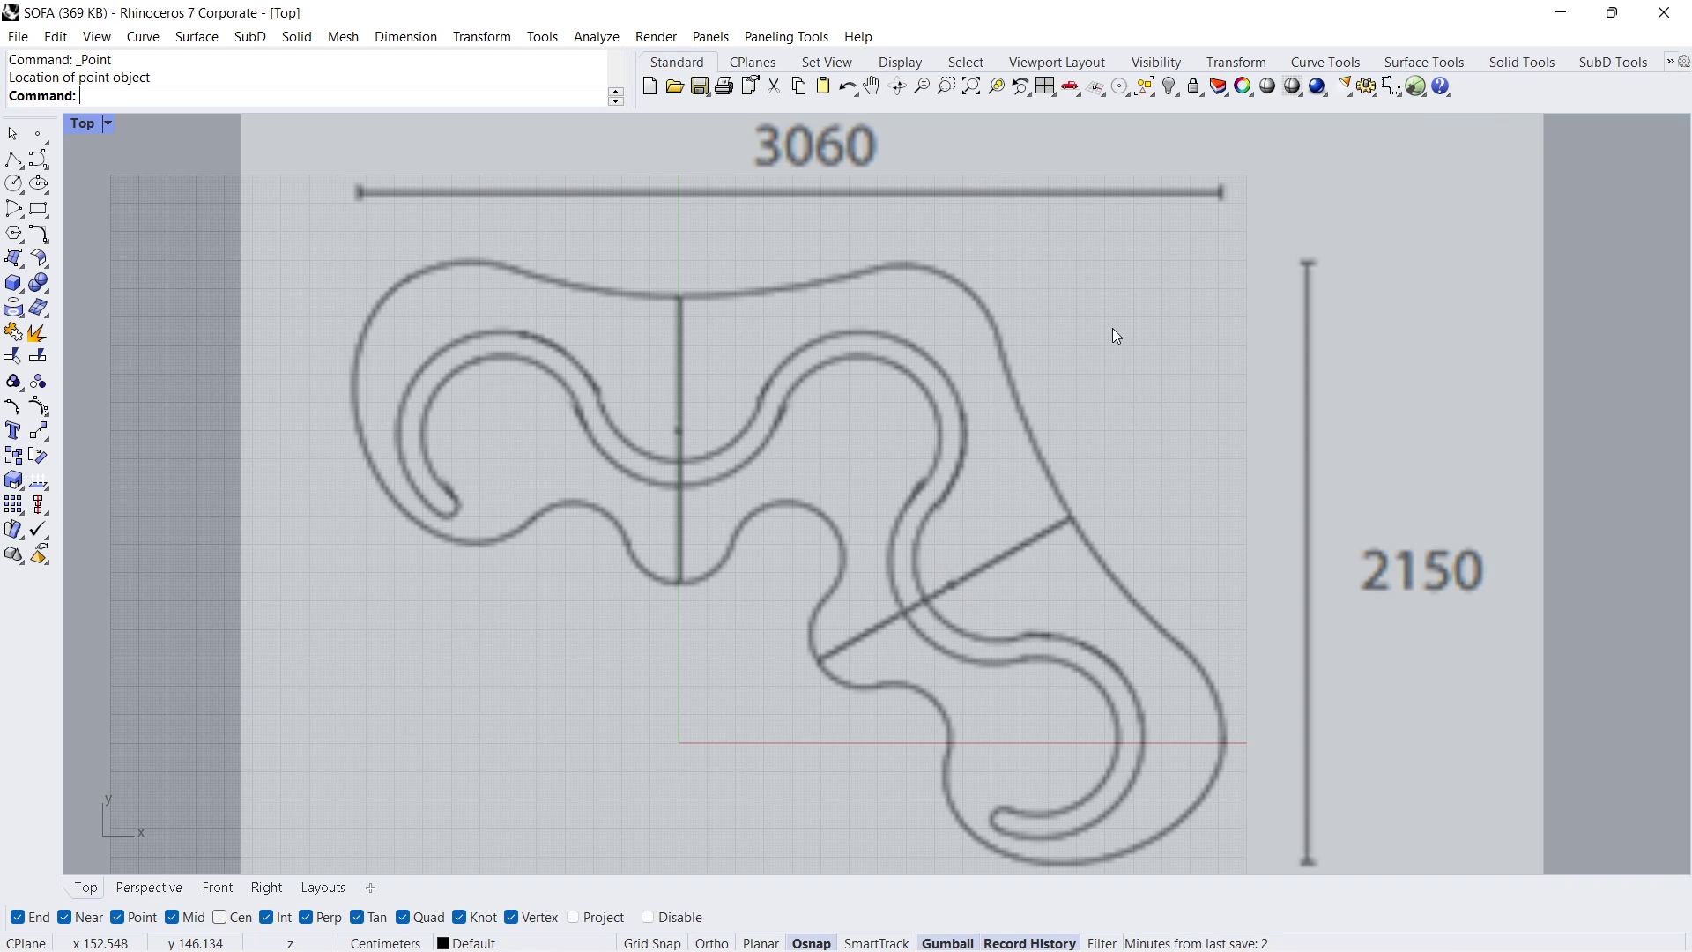
Step: Draw a vertical polyline about 205 cm long from the origin up through the sofa reference
left_click(15, 161)
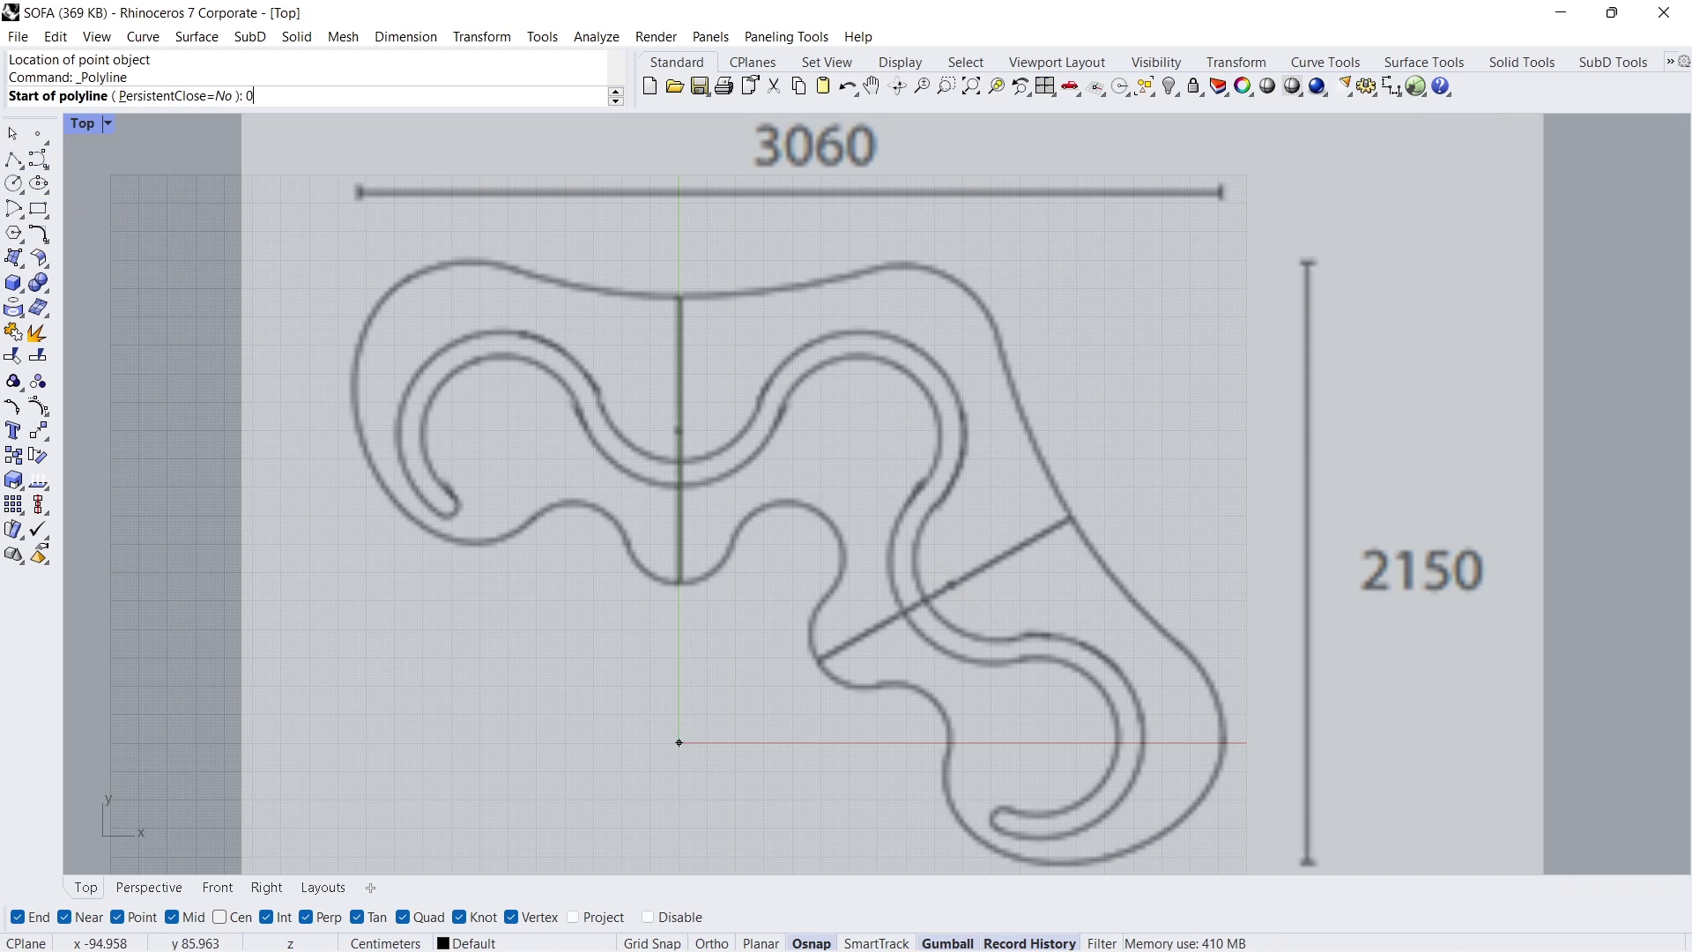
key("Return")
key("F8")
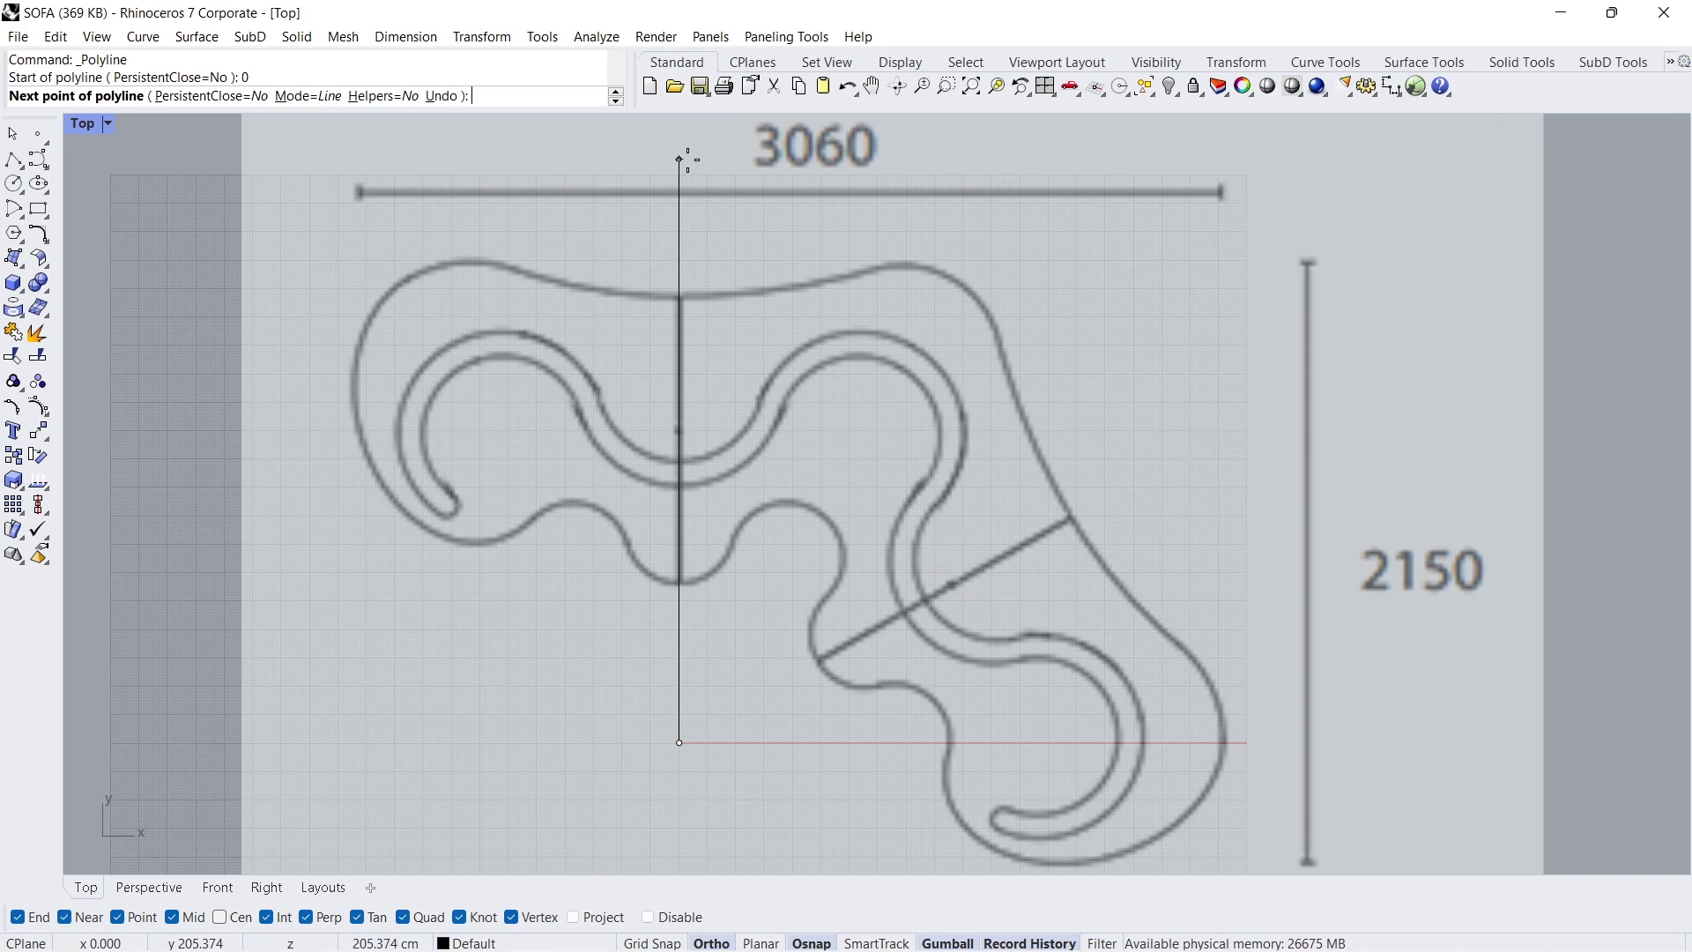
left_click(687, 160)
key("F8")
key("Return")
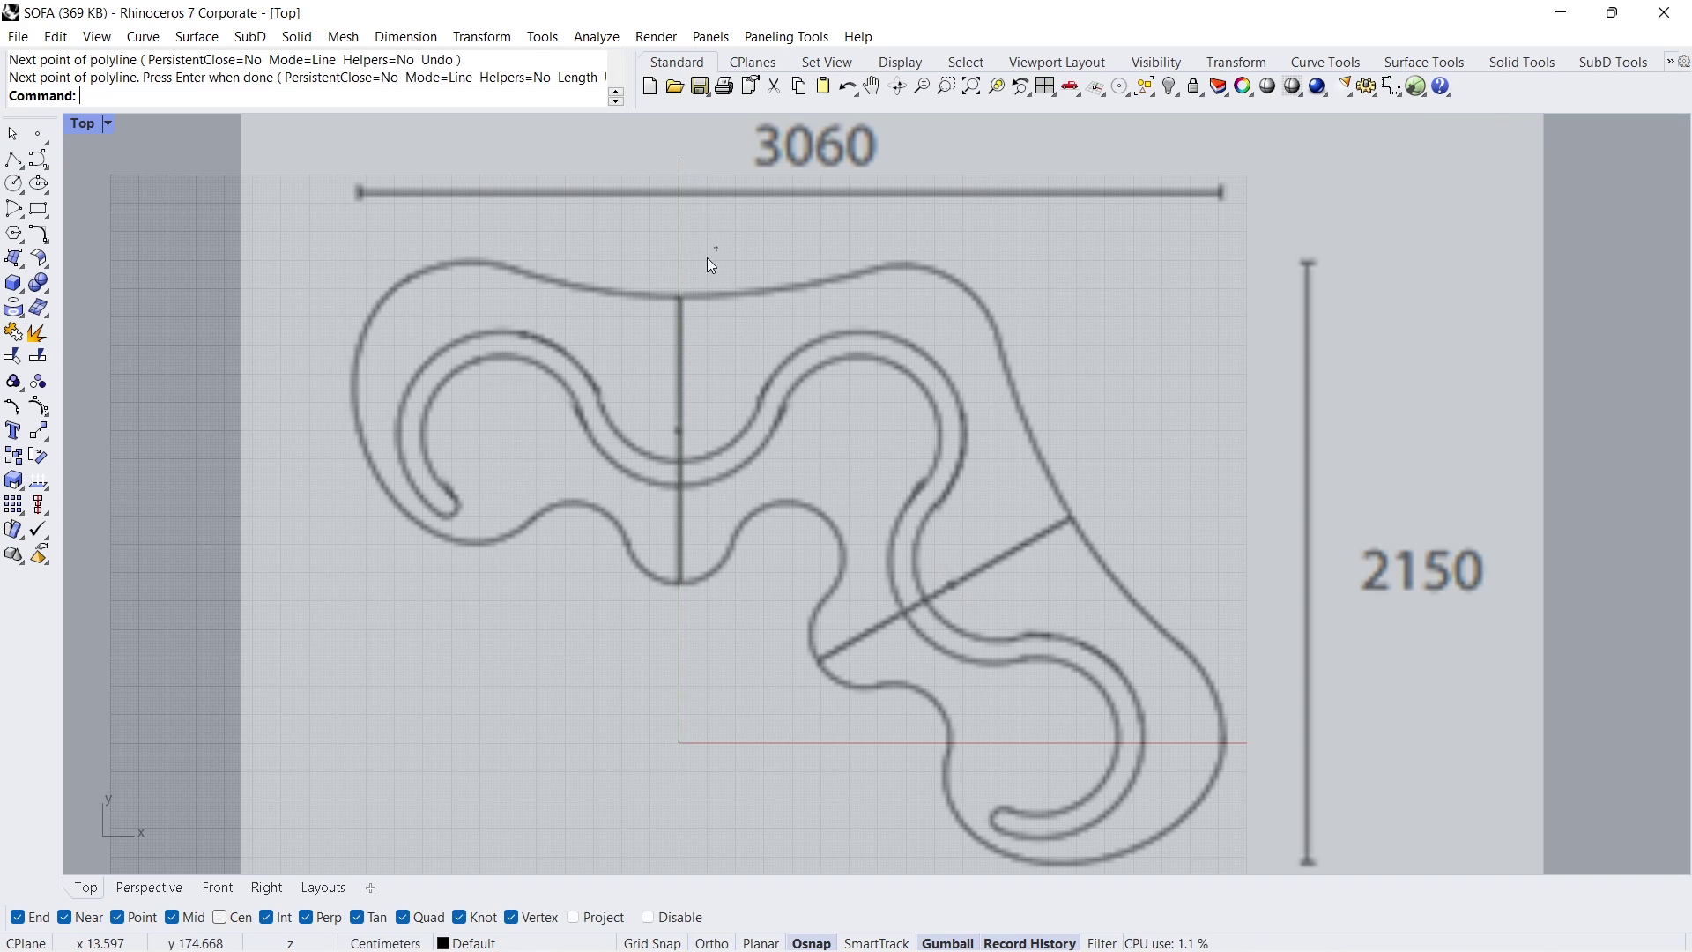
Step: Rotate a copy of the vertical line clockwise about the origin so it crosses the sofa reference's upper-right lobe
left_click_drag(706, 258, 622, 337)
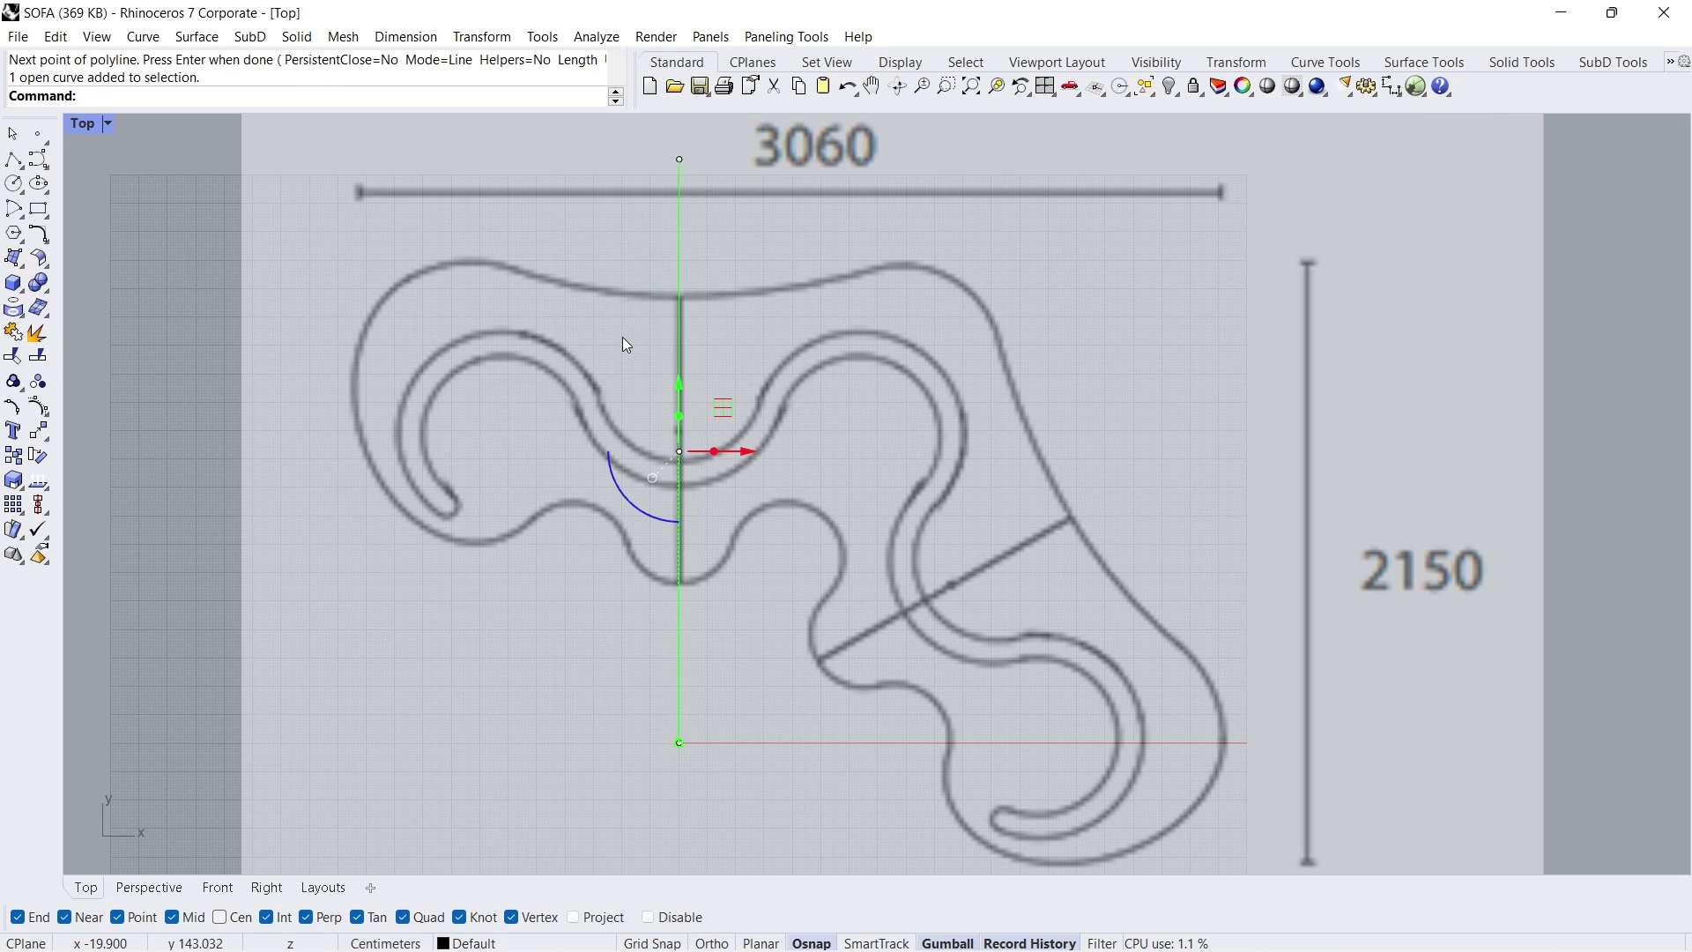
left_click(38, 458)
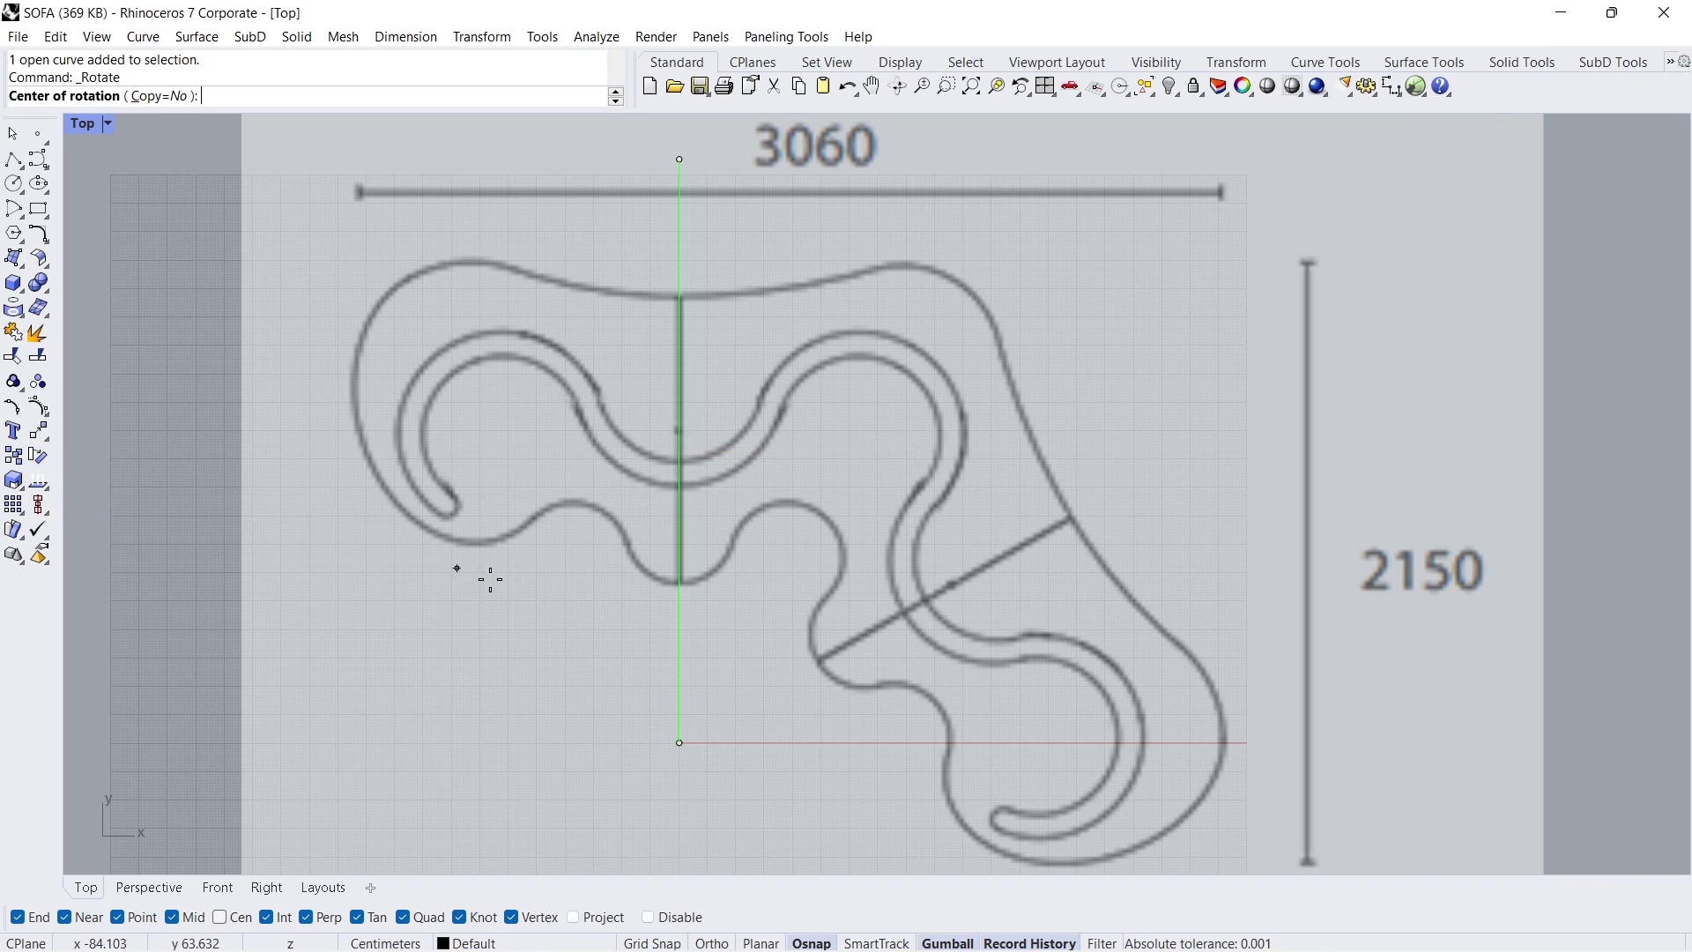
left_click(161, 103)
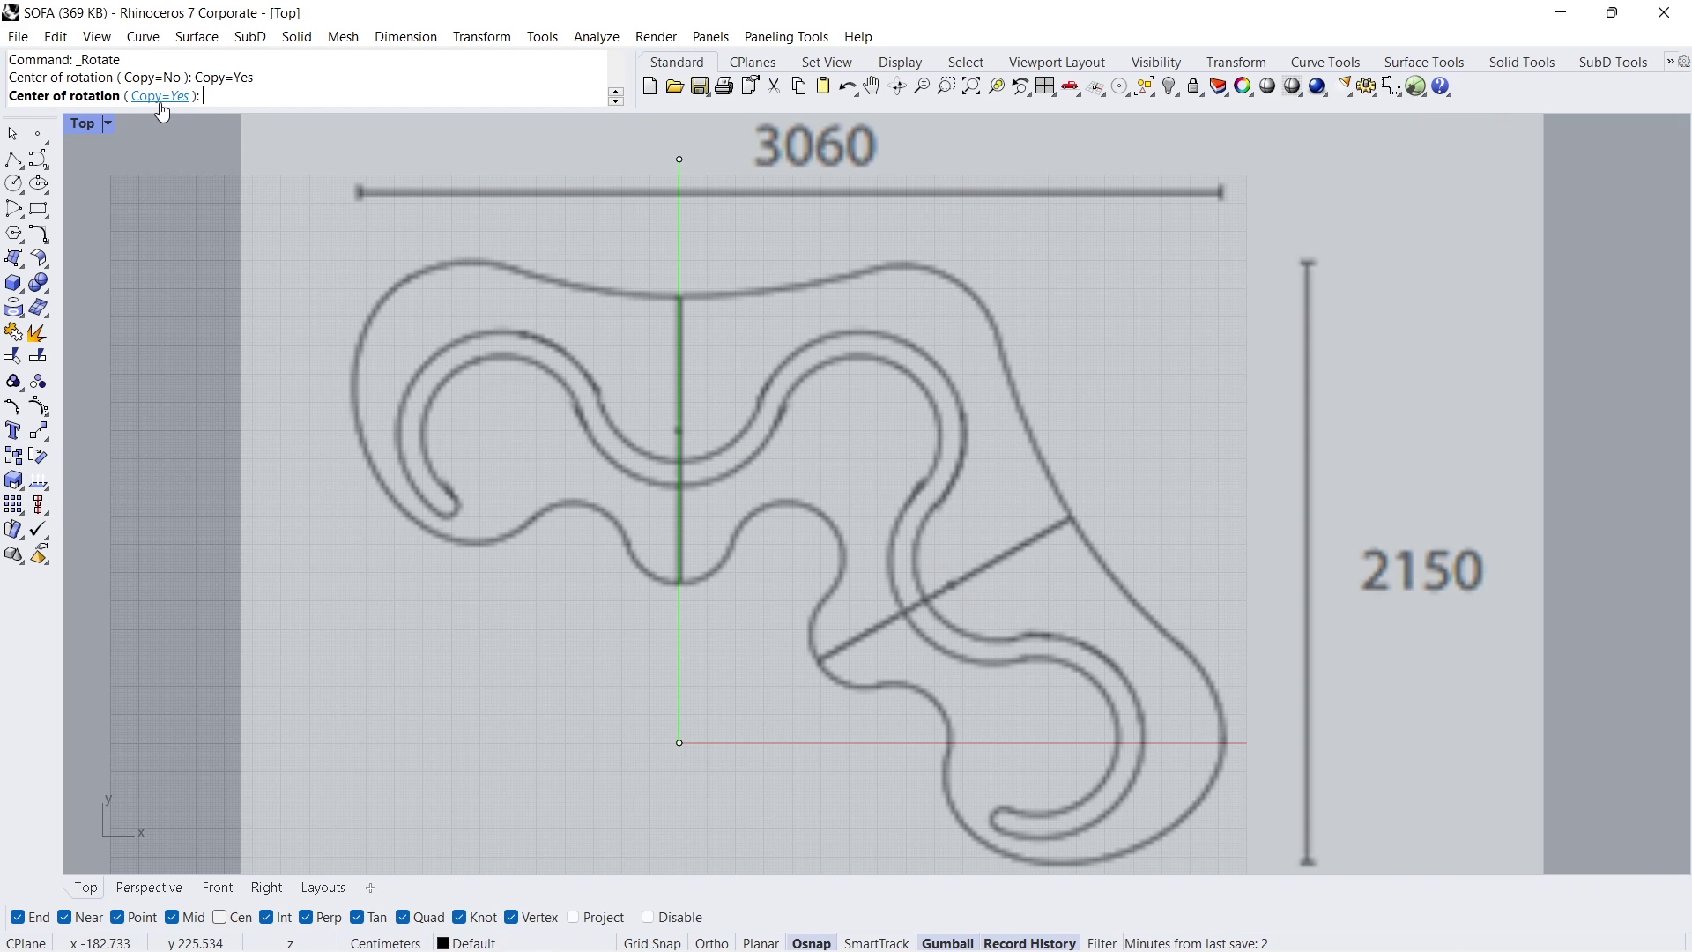
left_click(677, 740)
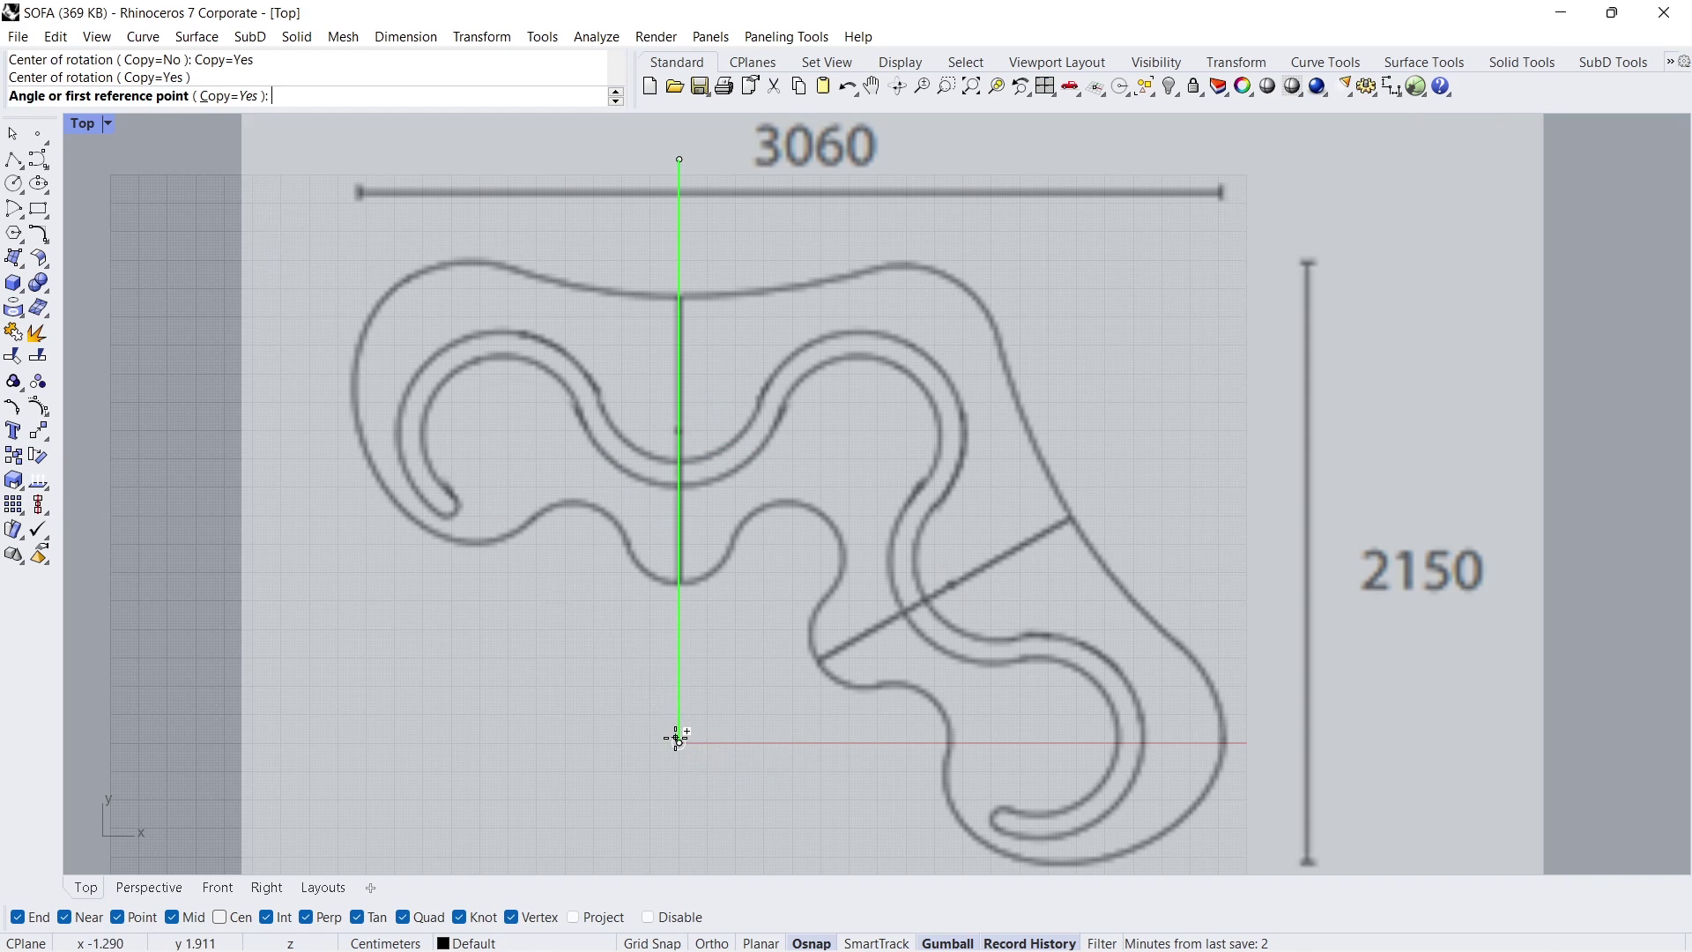
left_click(678, 348)
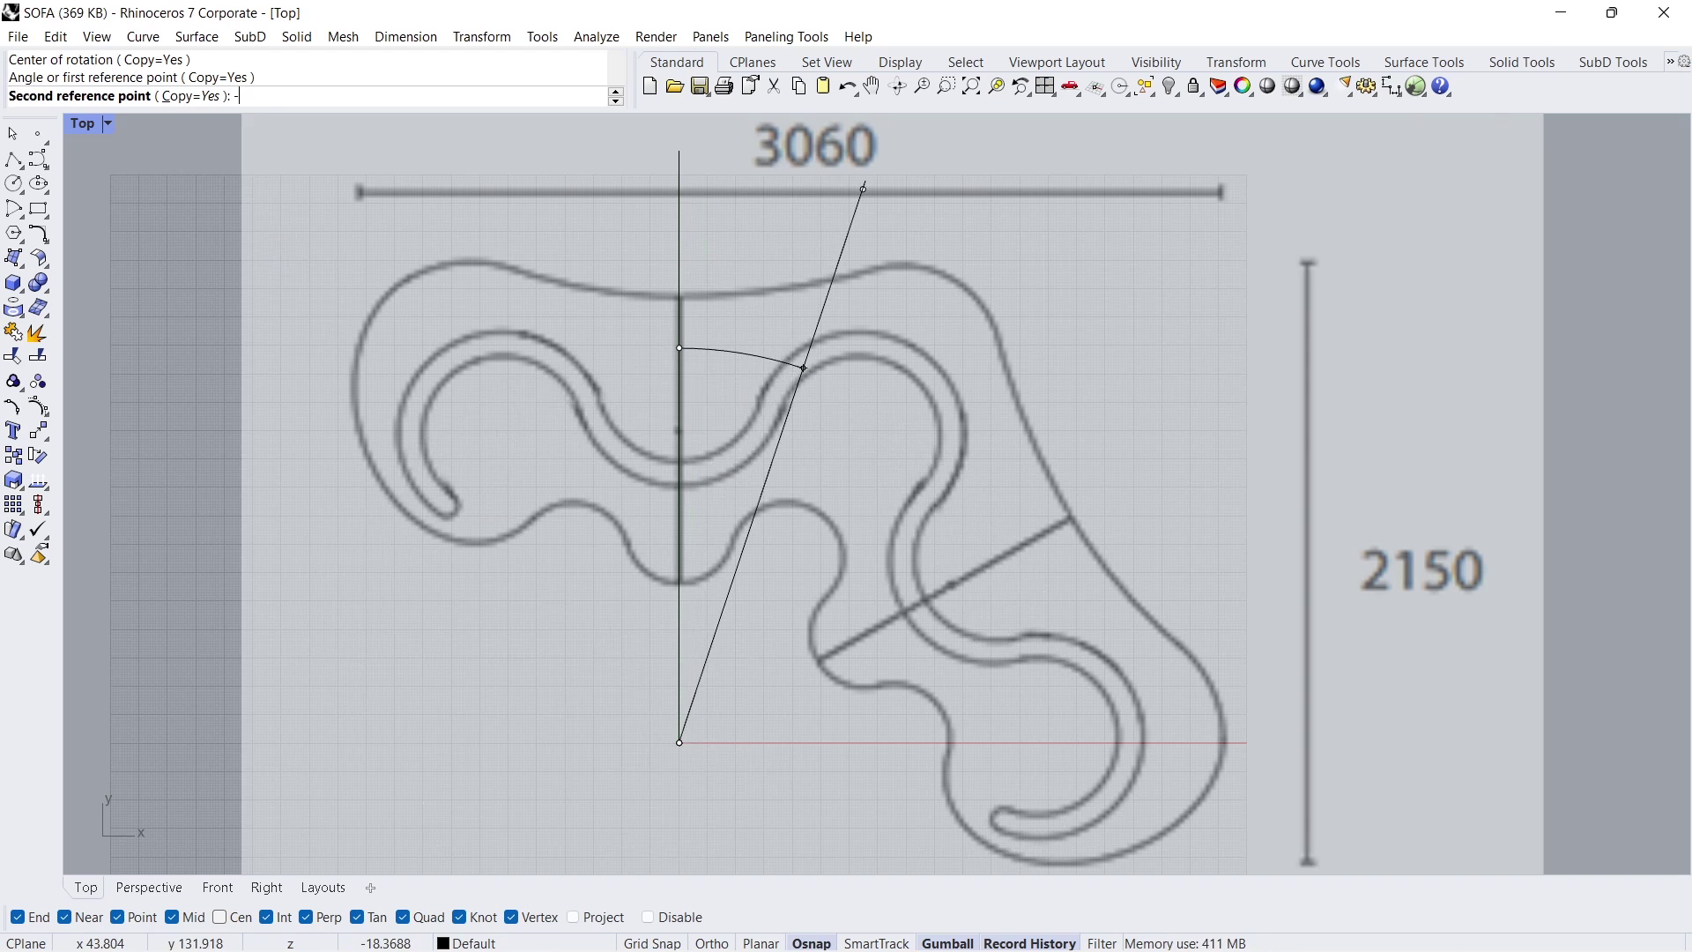
left_click(832, 382)
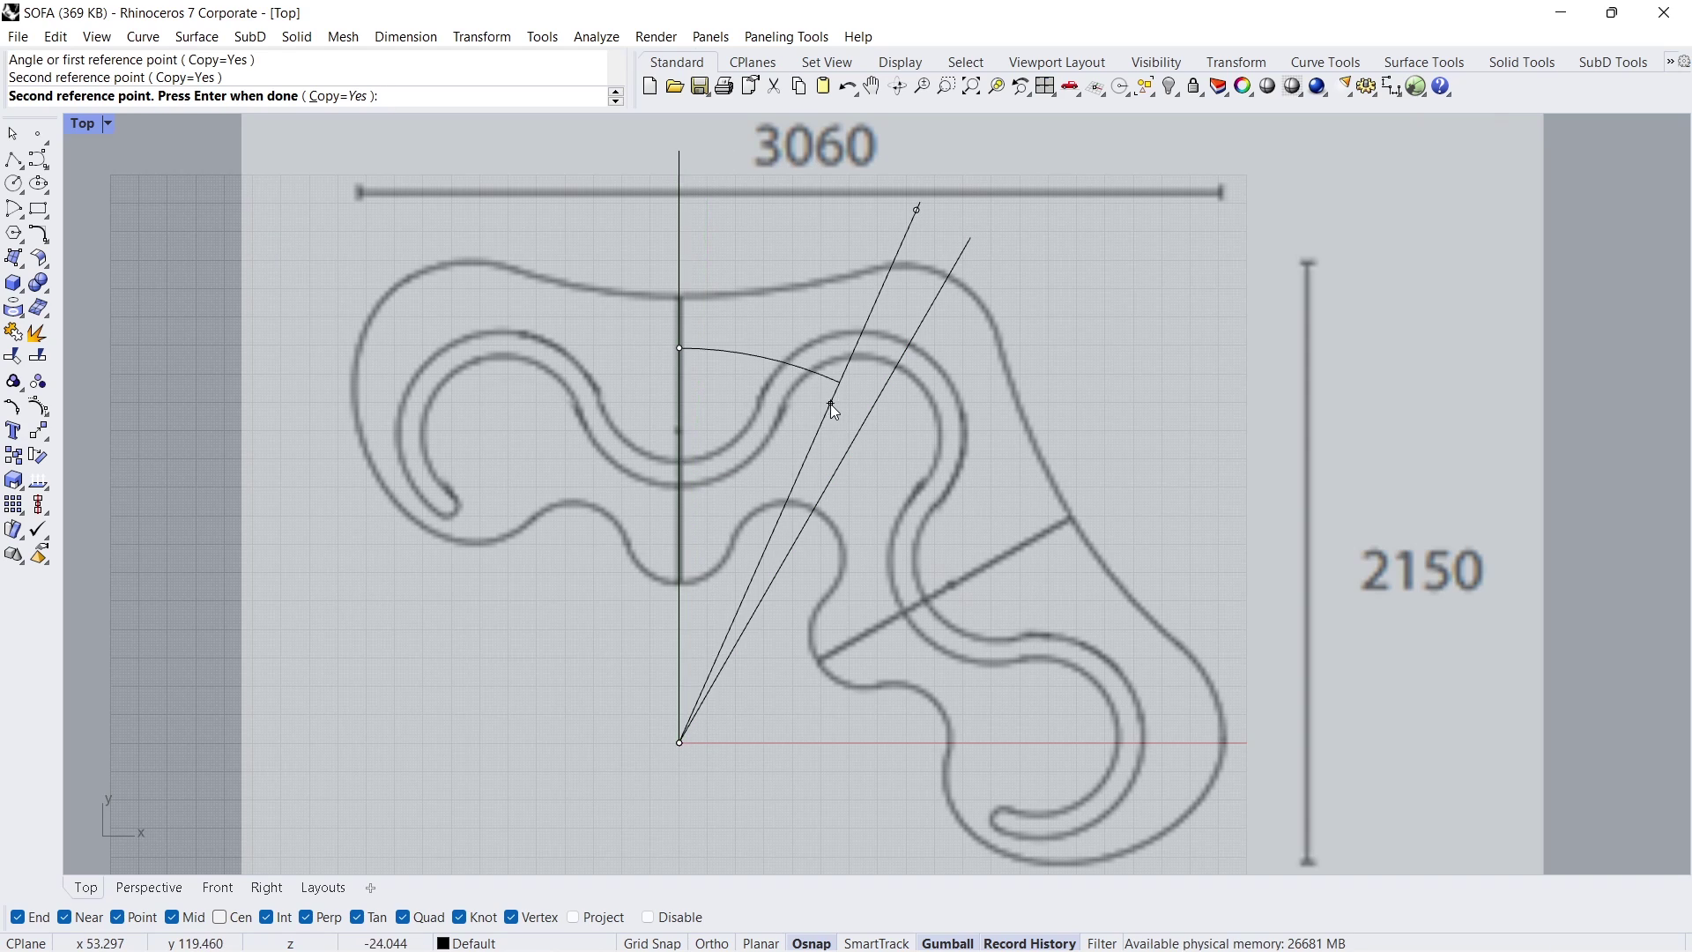
key("Return")
key("Escape")
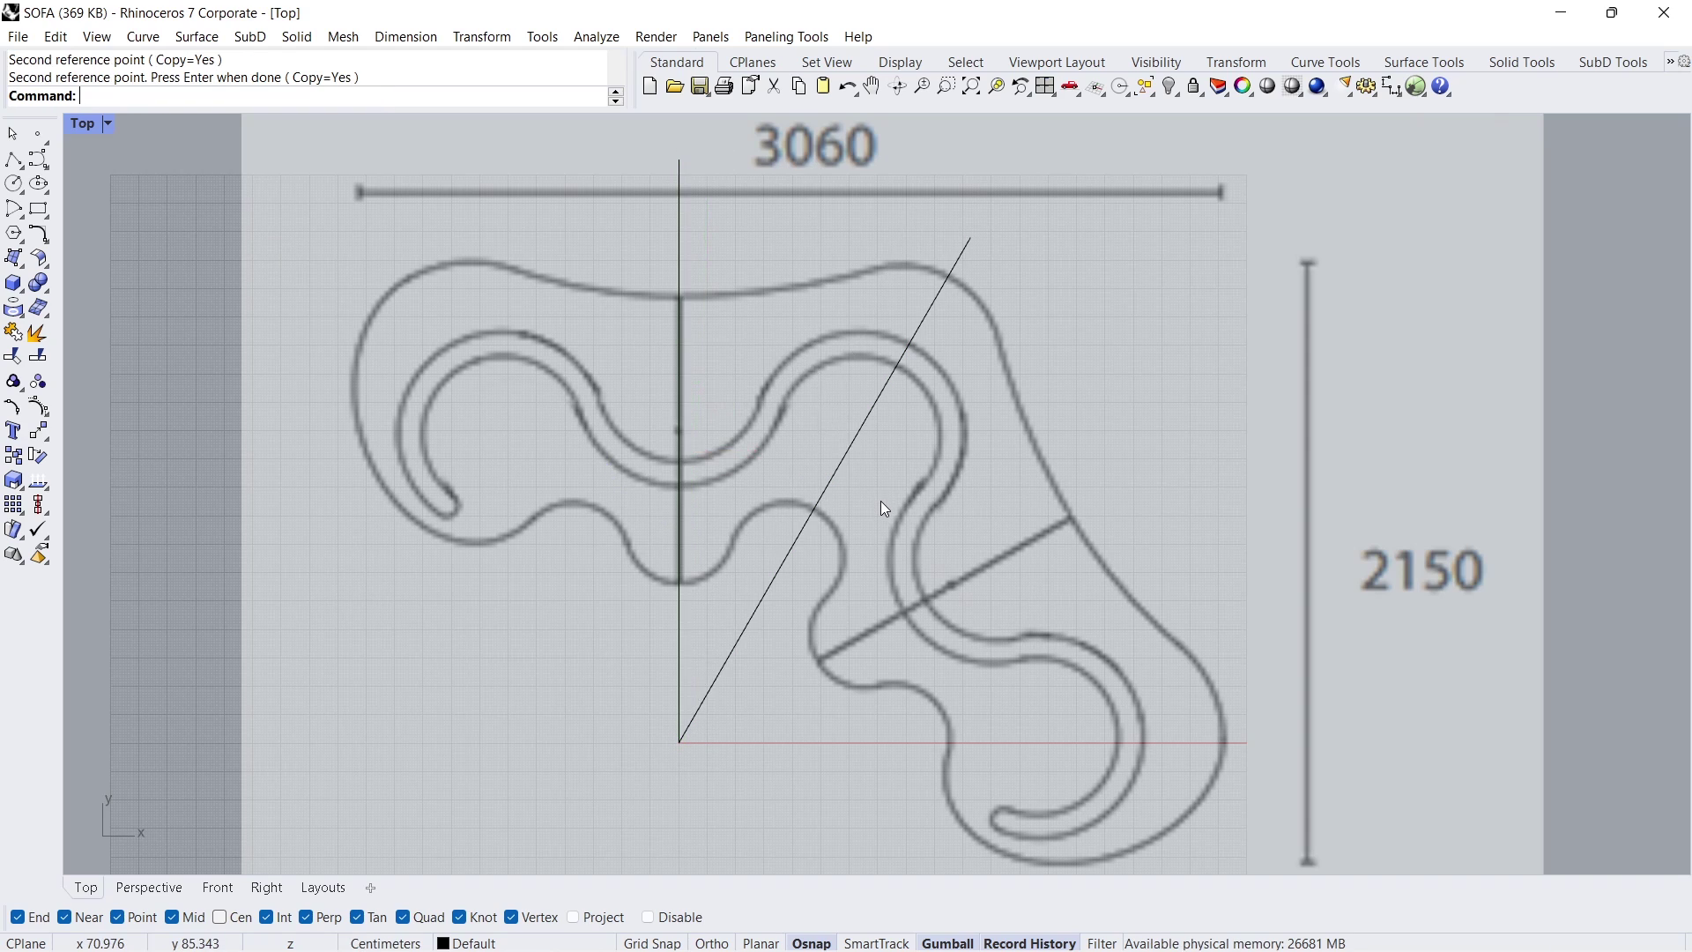
Step: Turn on Print Display for the model viewports
left_click(1669, 63)
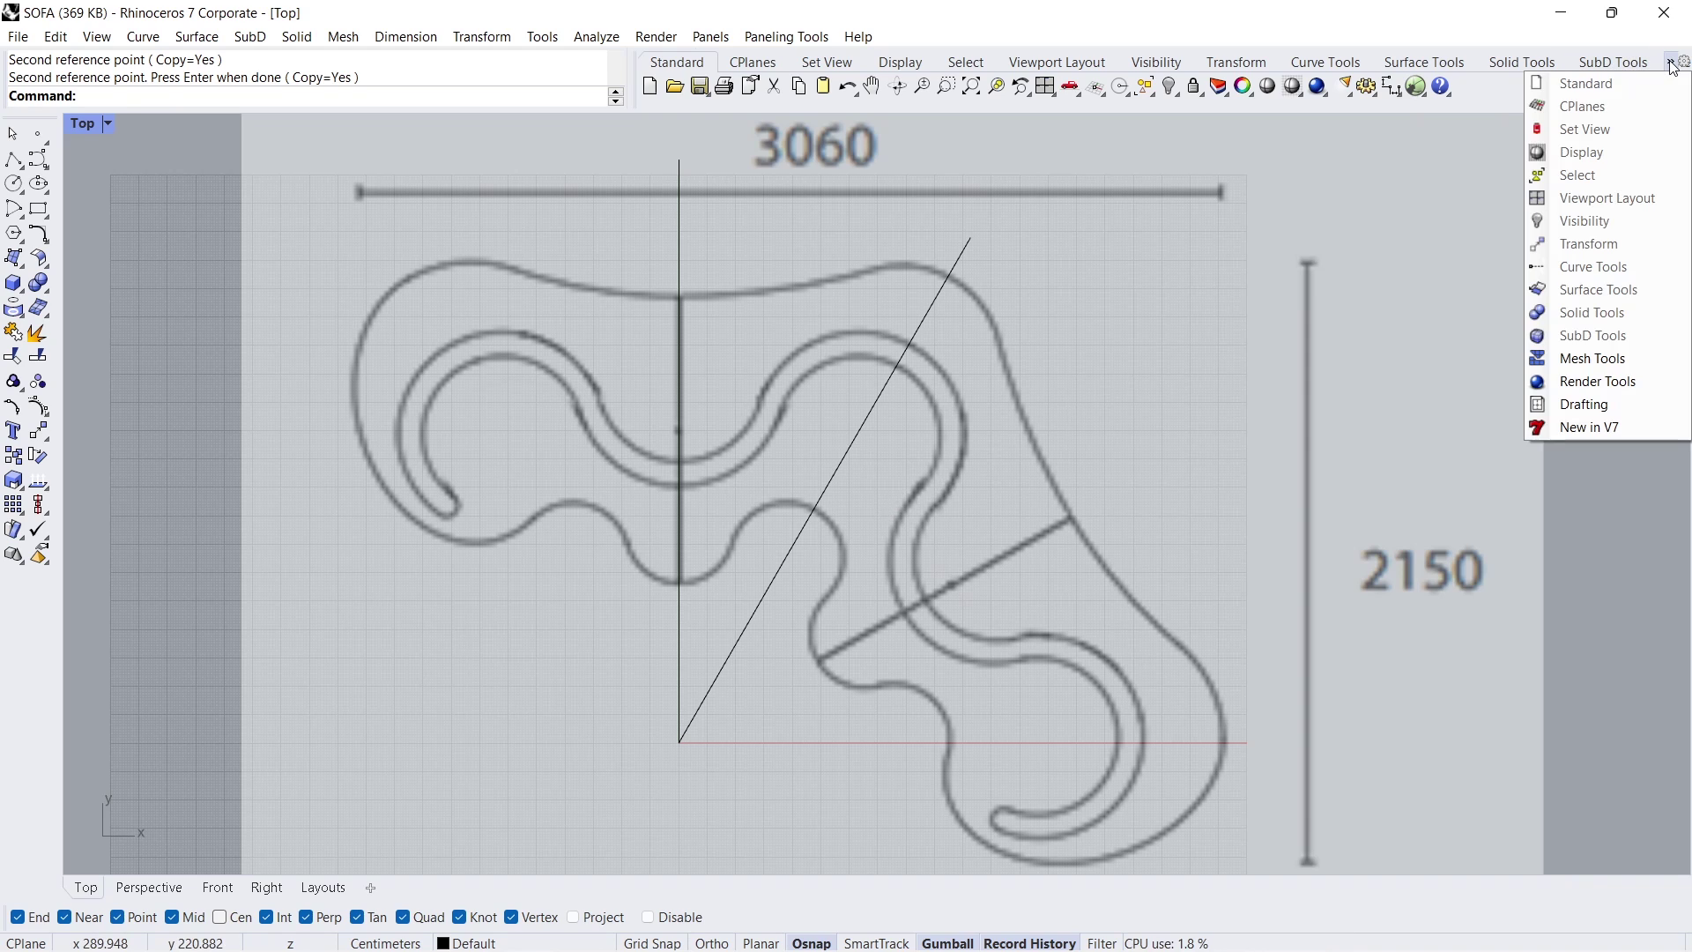
left_click(1635, 413)
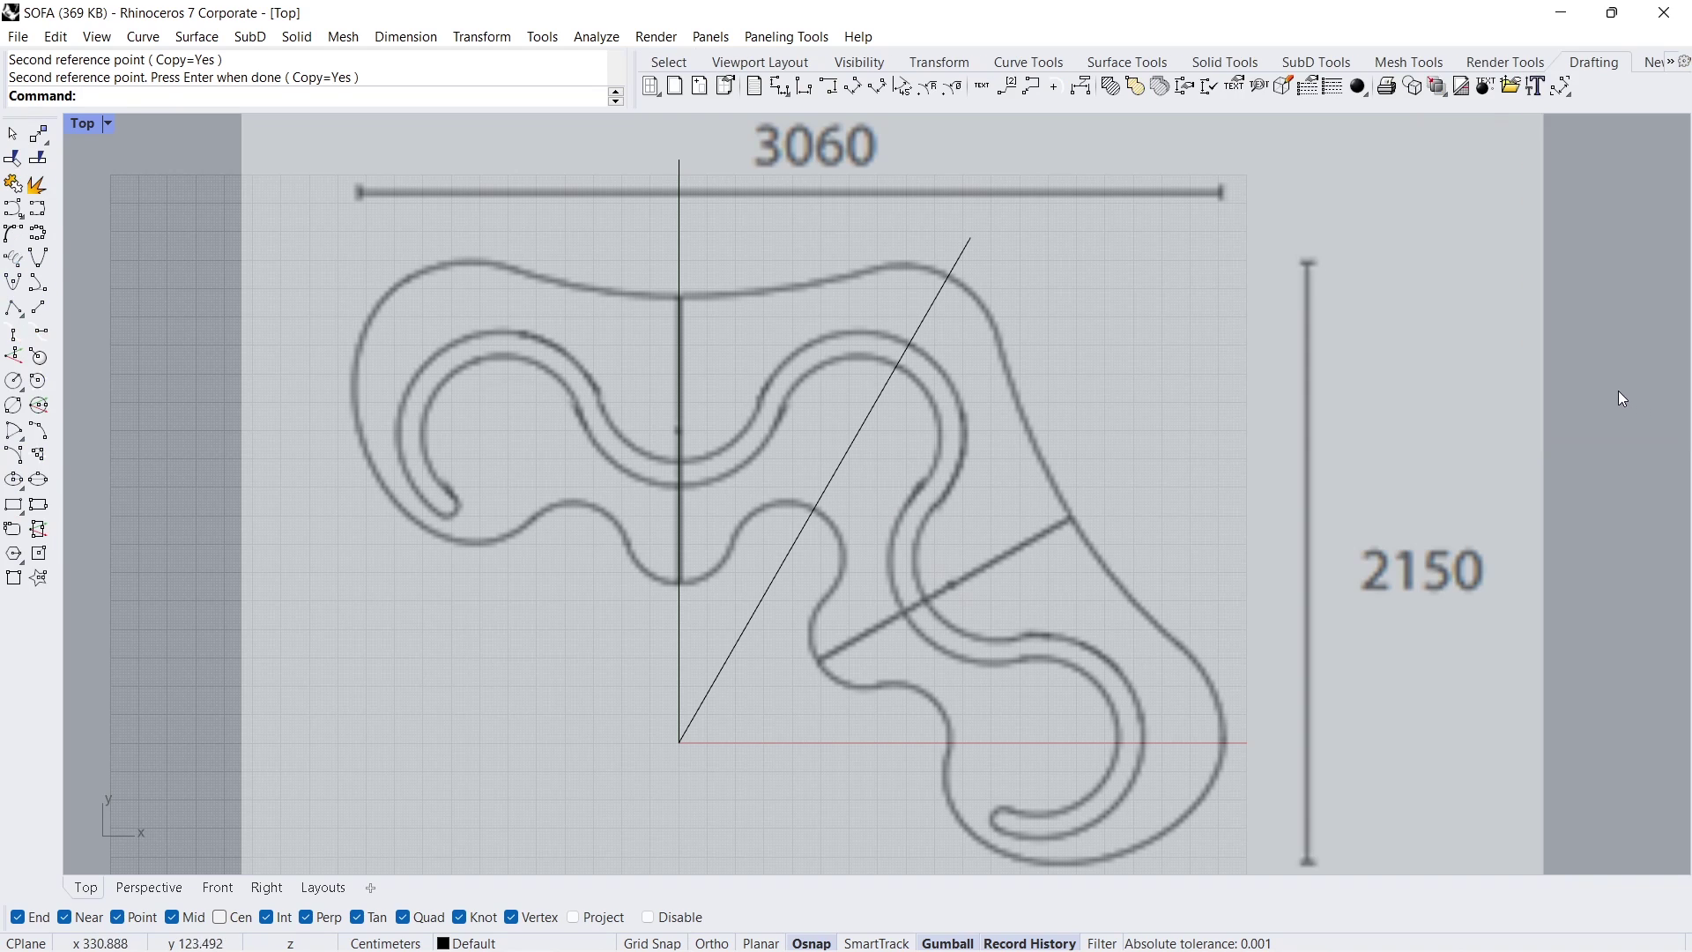
left_click(1413, 87)
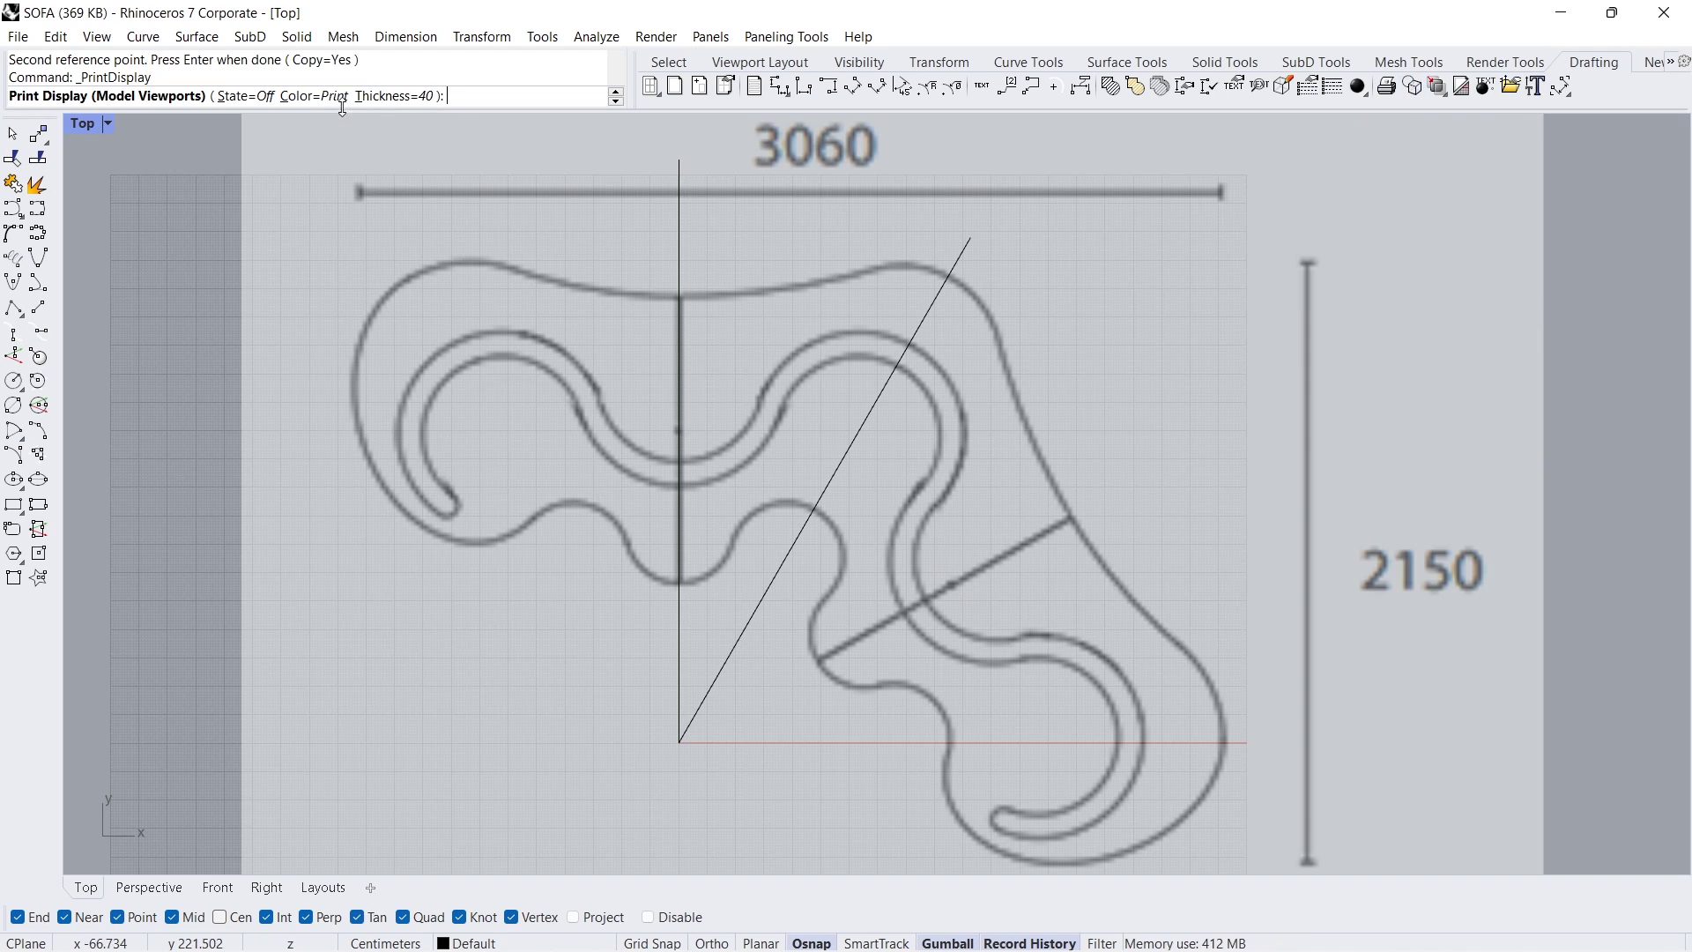
left_click(252, 97)
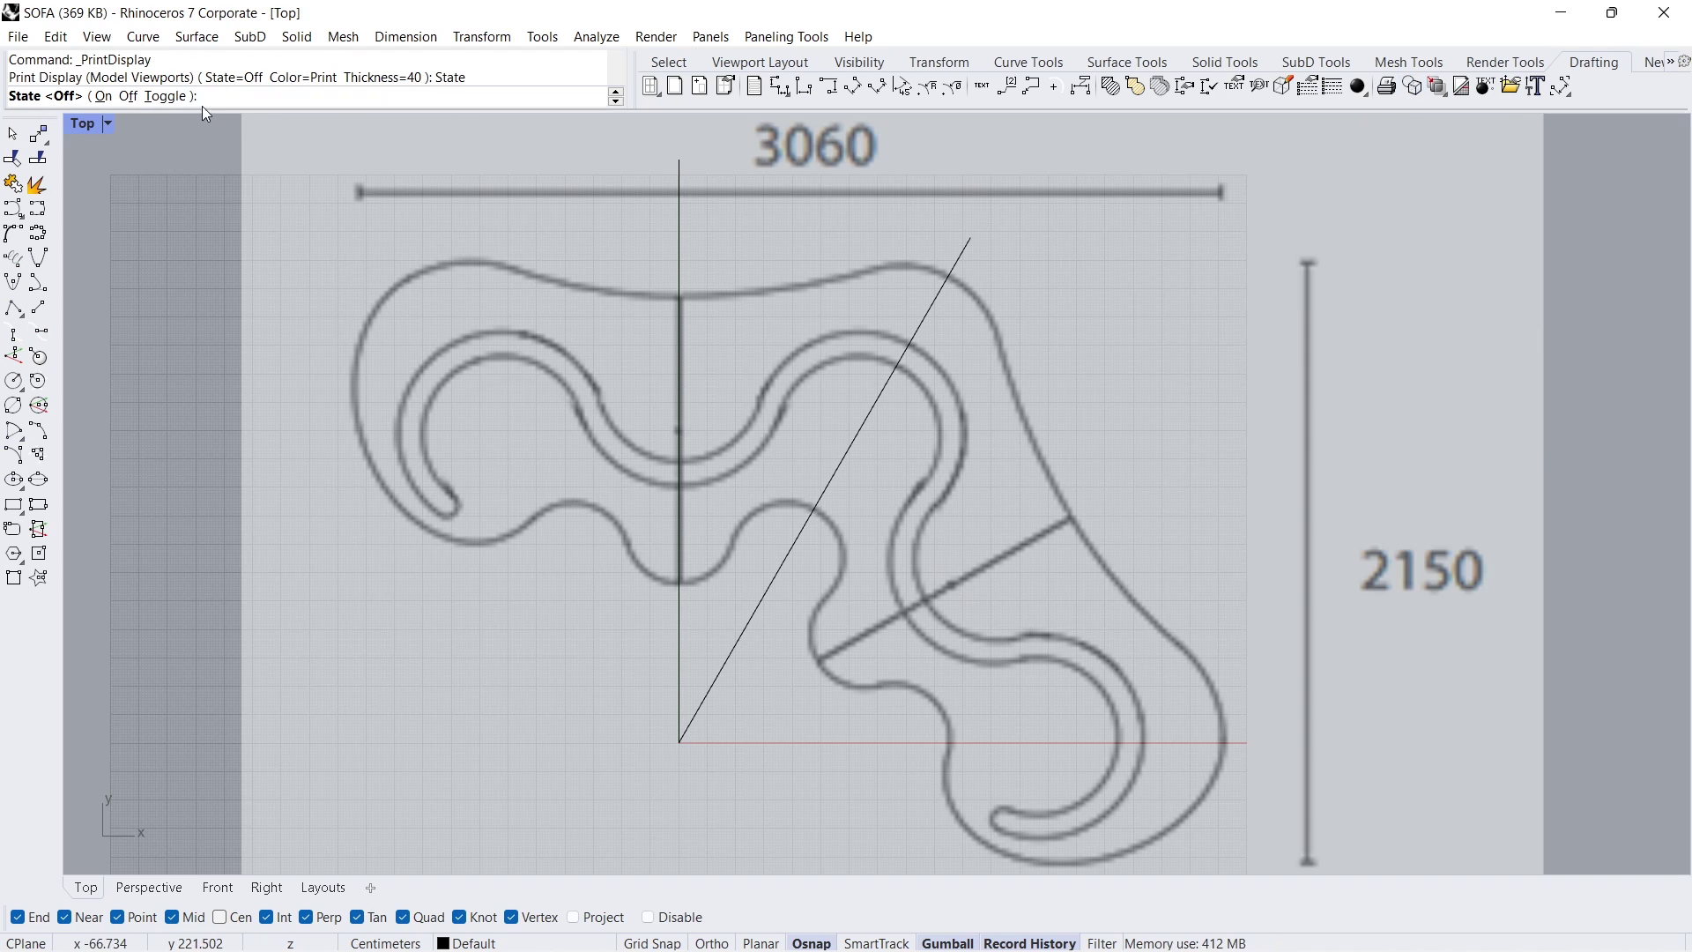
left_click(103, 97)
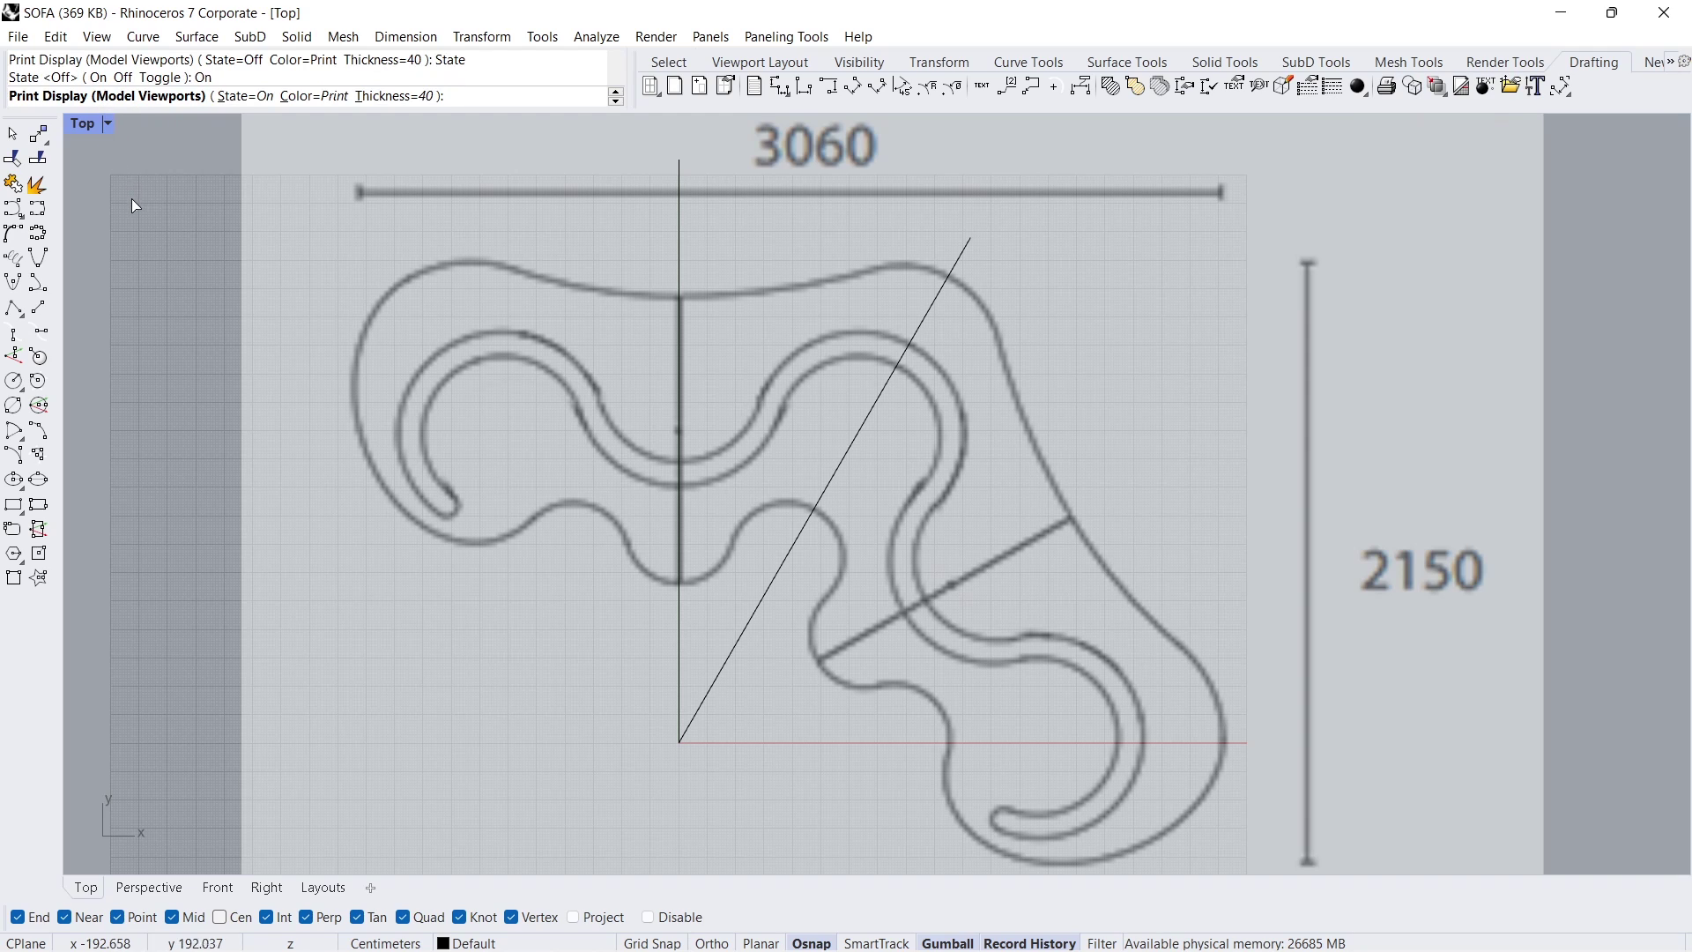
key("Return")
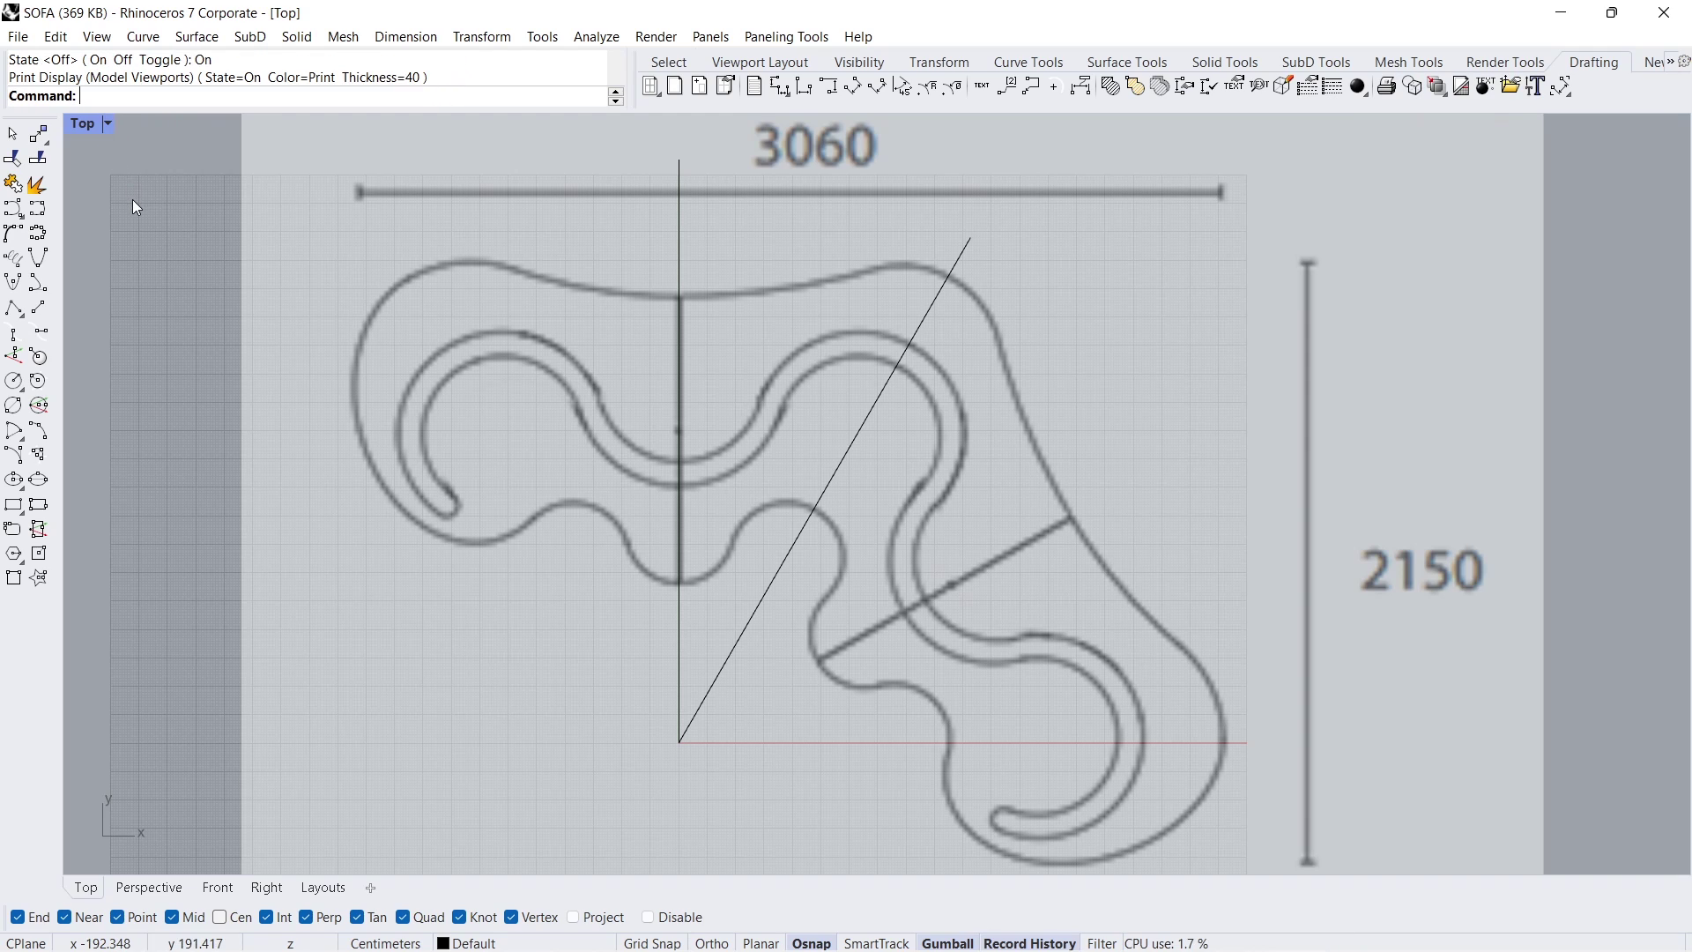
Step: Set the Default layer's print width to 0.9 mm
left_click(653, 58)
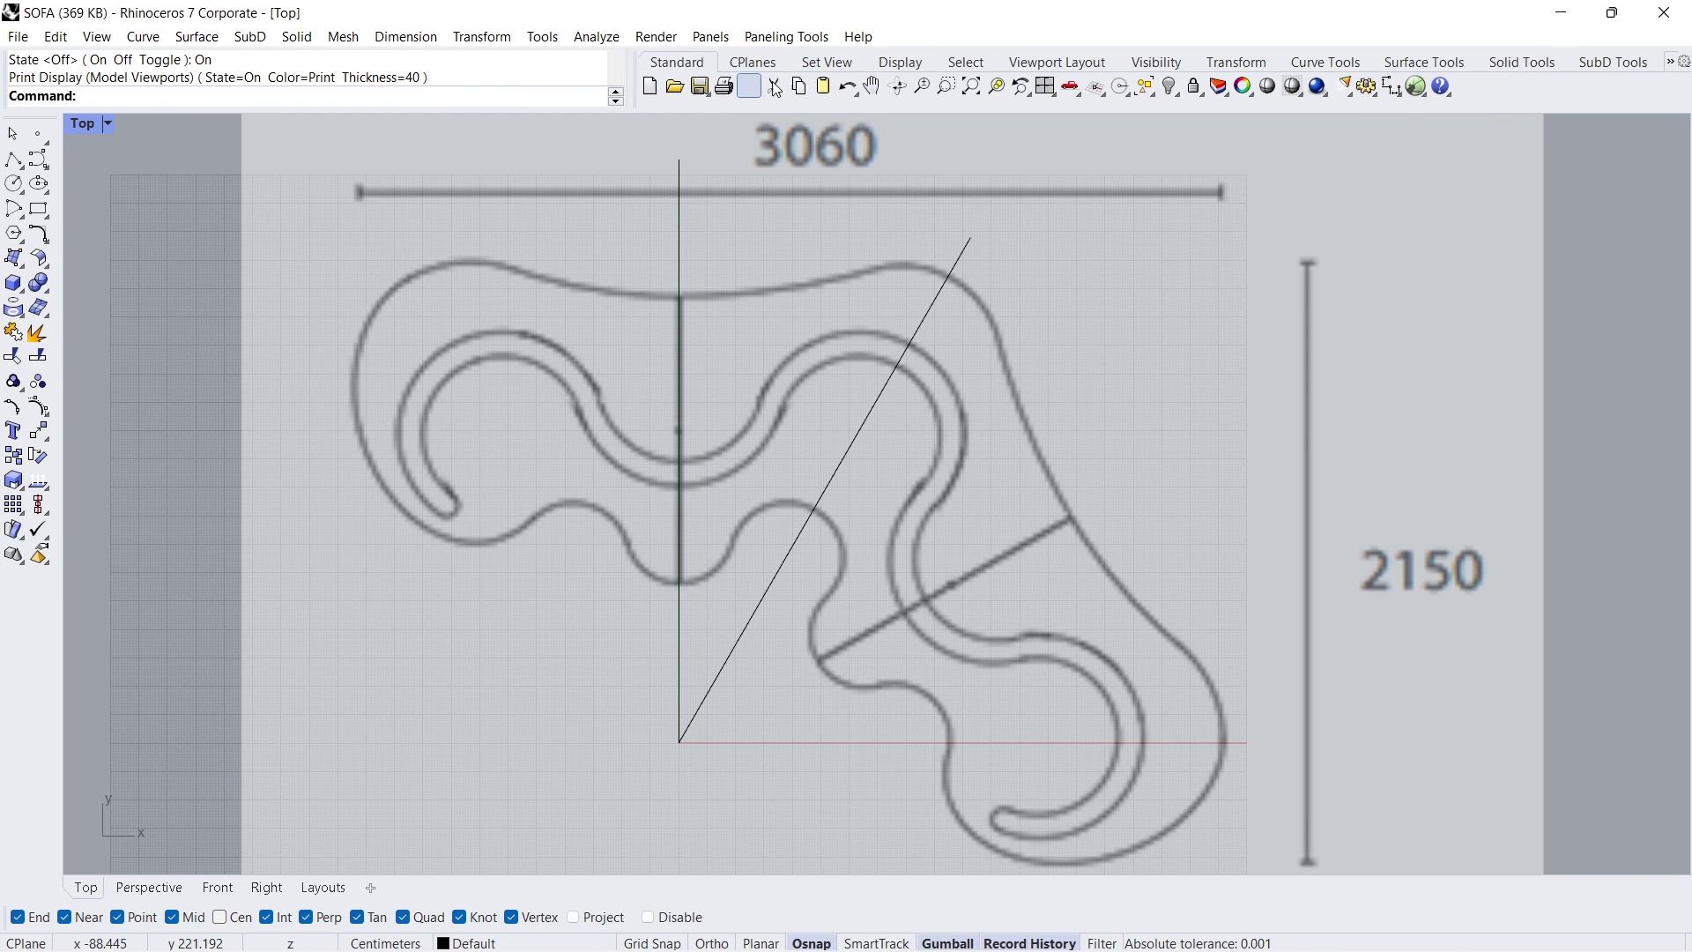
left_click(1218, 88)
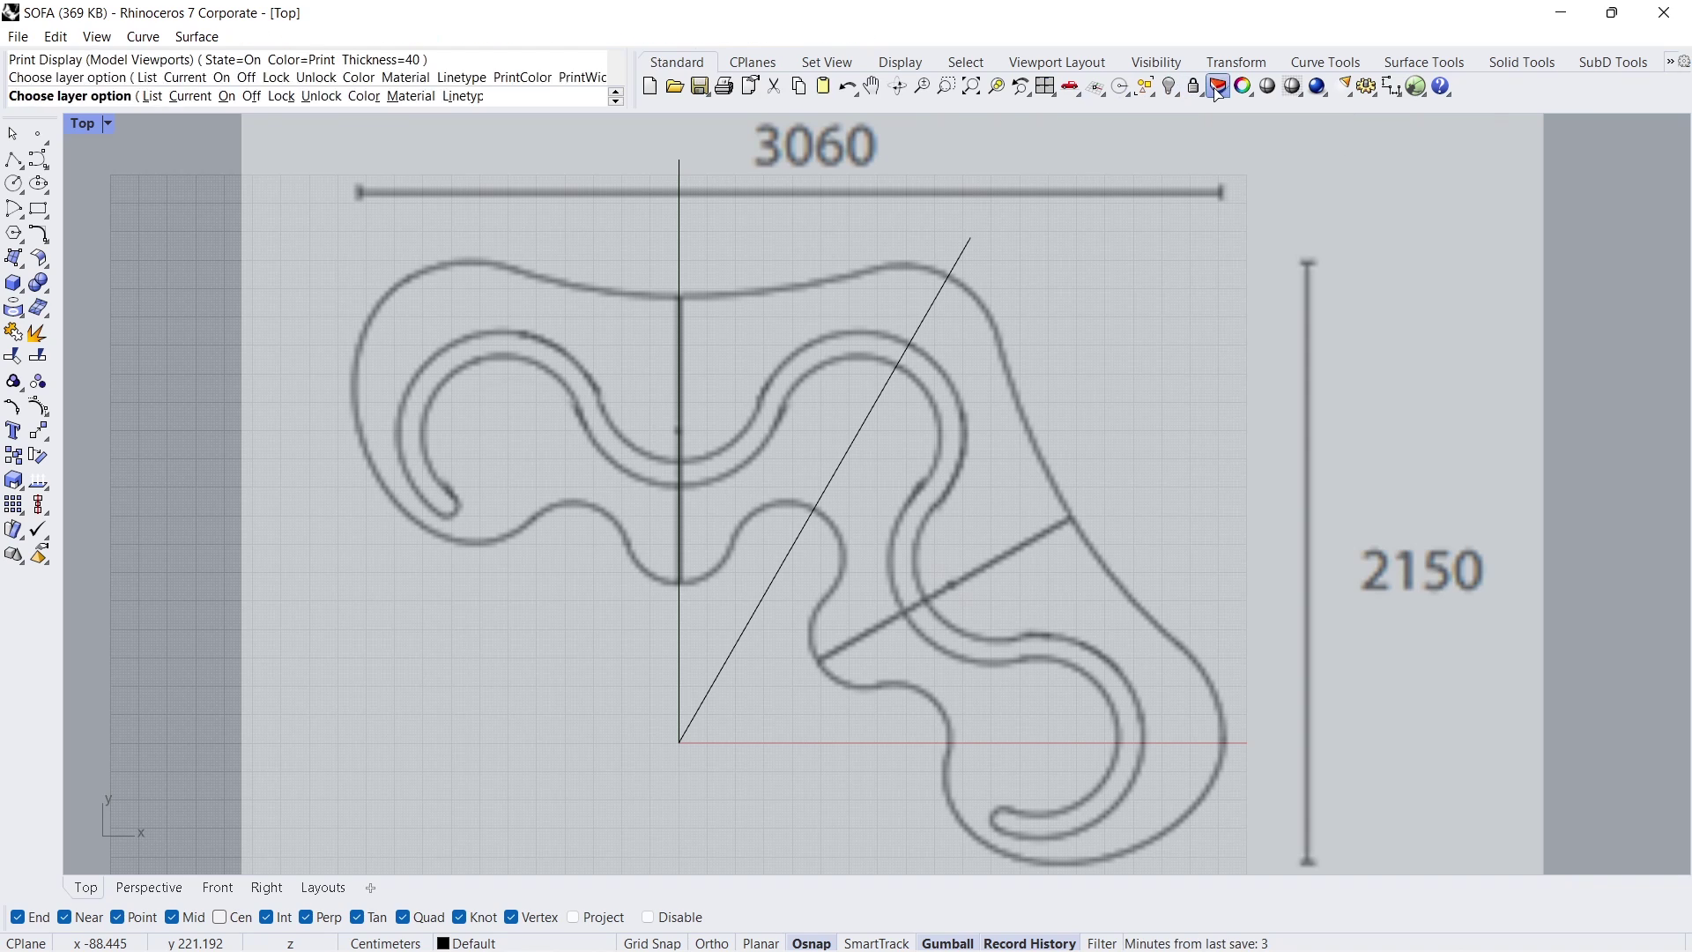
left_click(1560, 325)
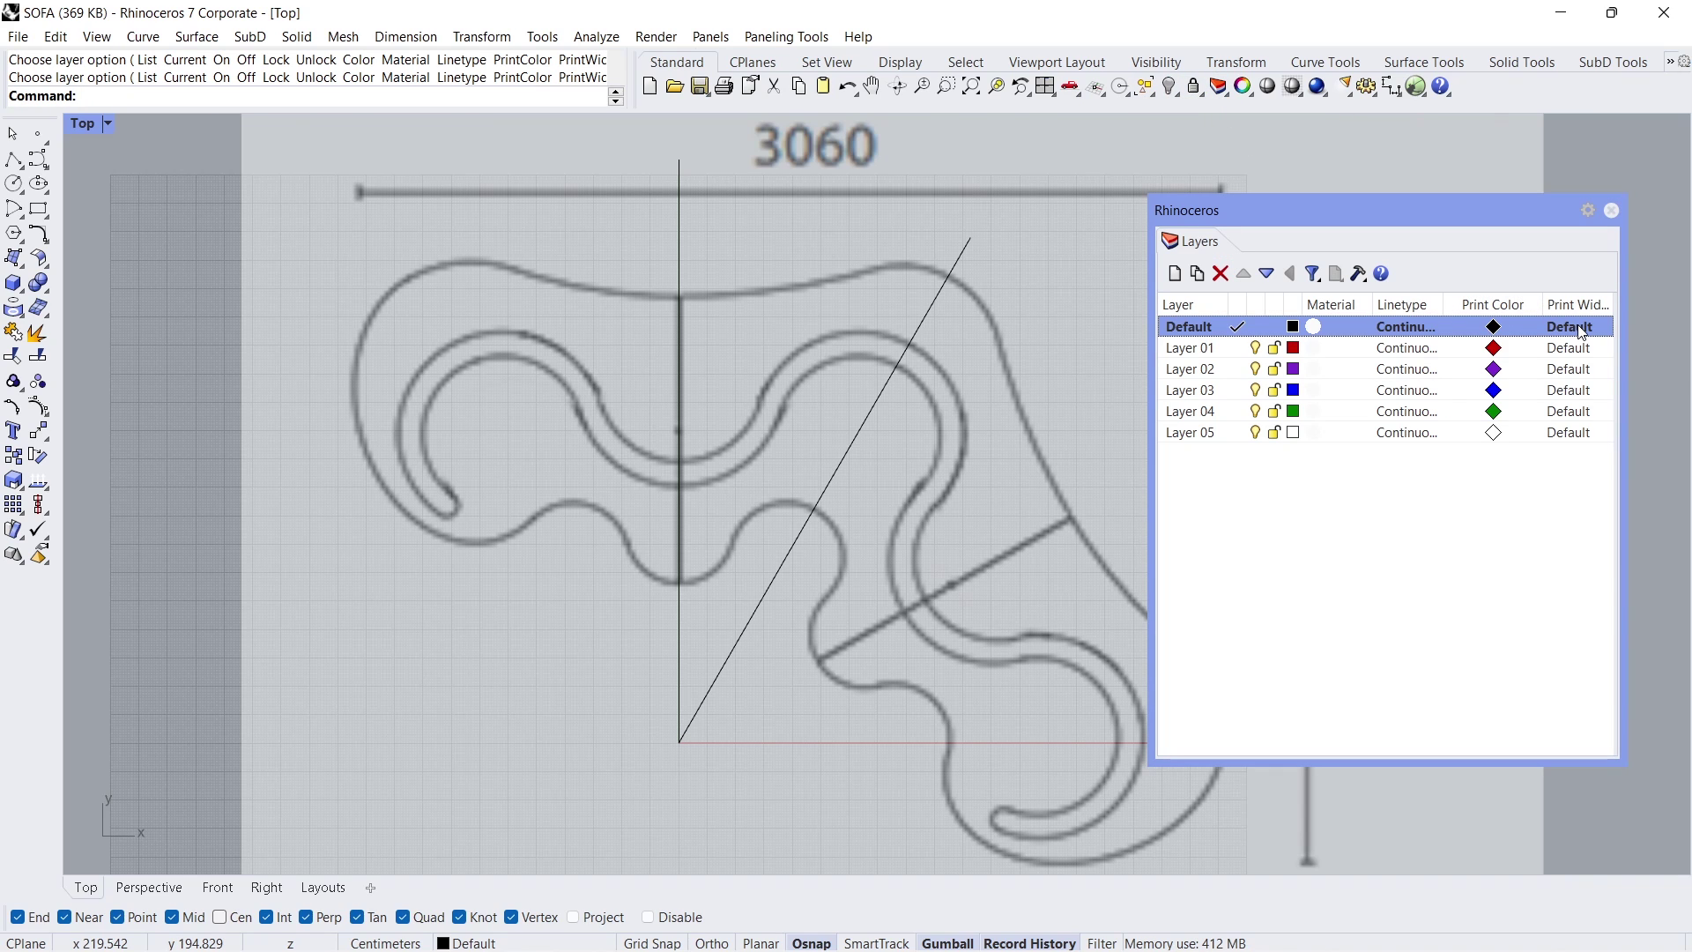
left_click(1581, 331)
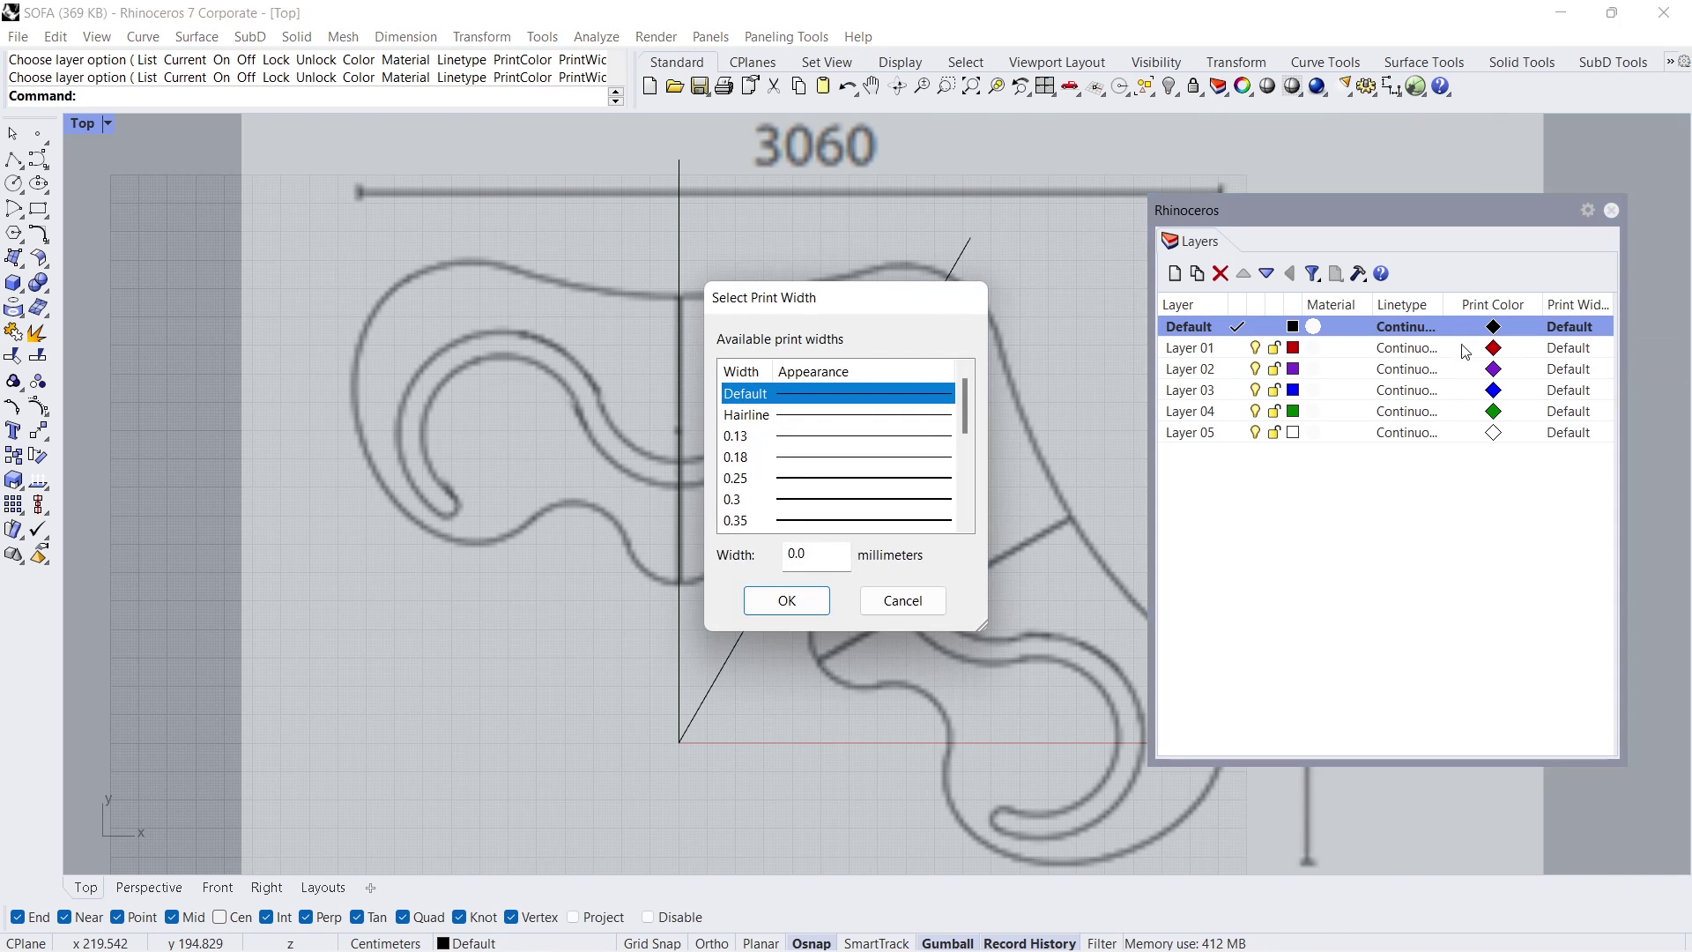
left_click_drag(966, 393, 971, 412)
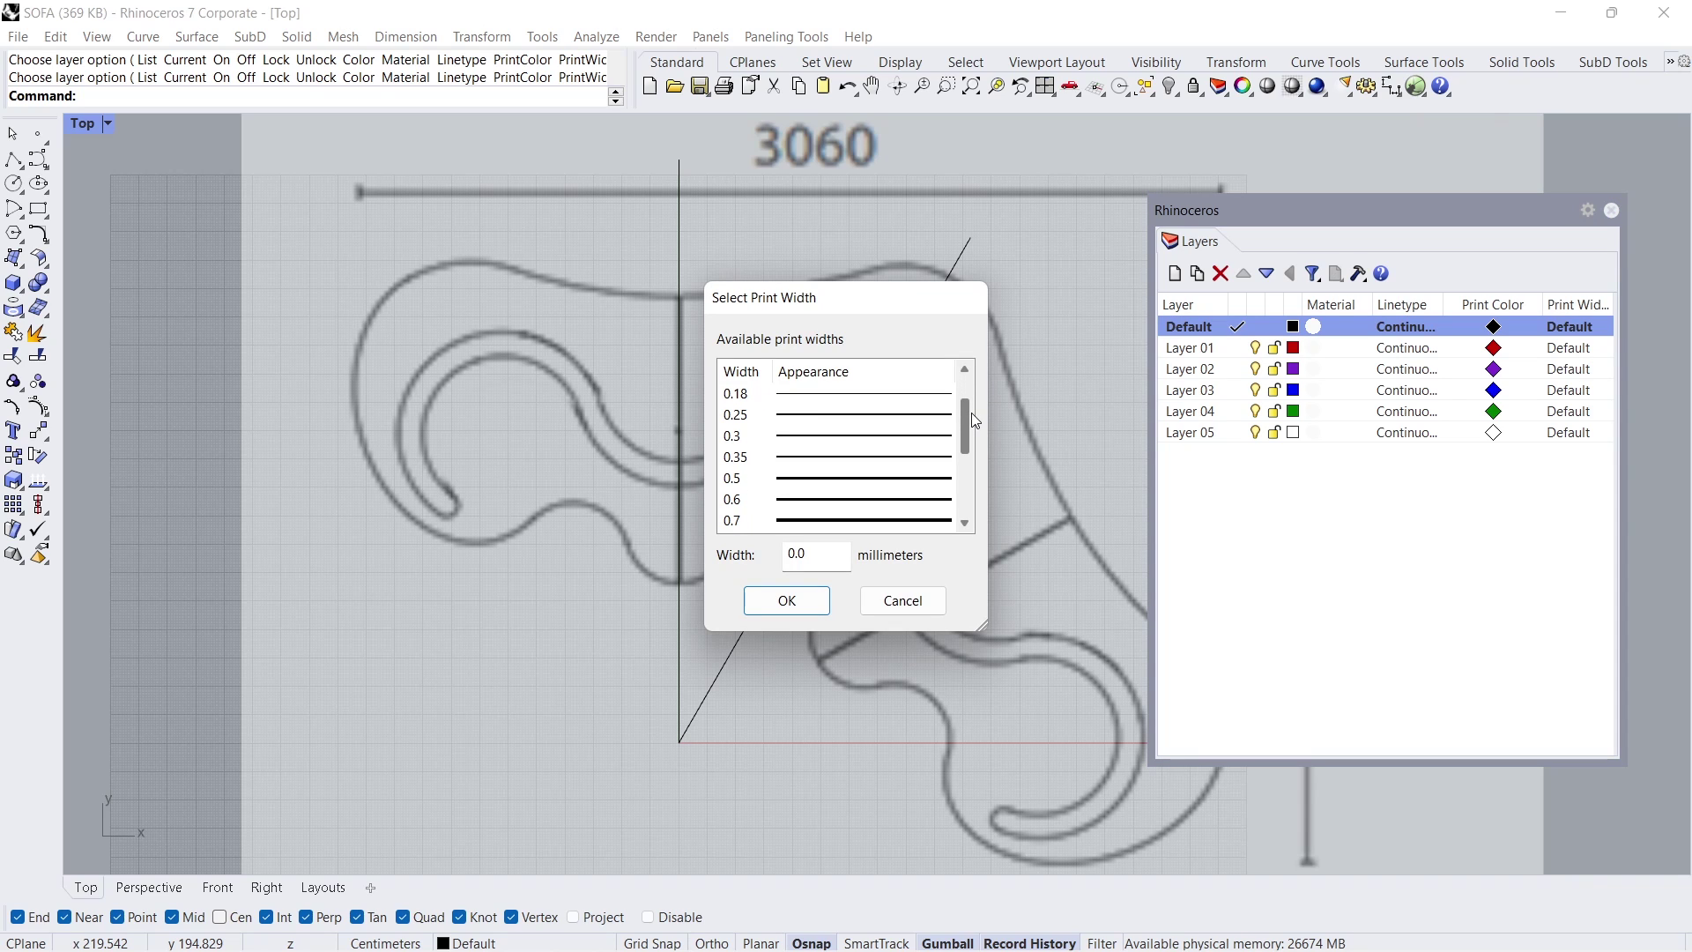
scroll(884, 463, "down", 1)
left_click(799, 501)
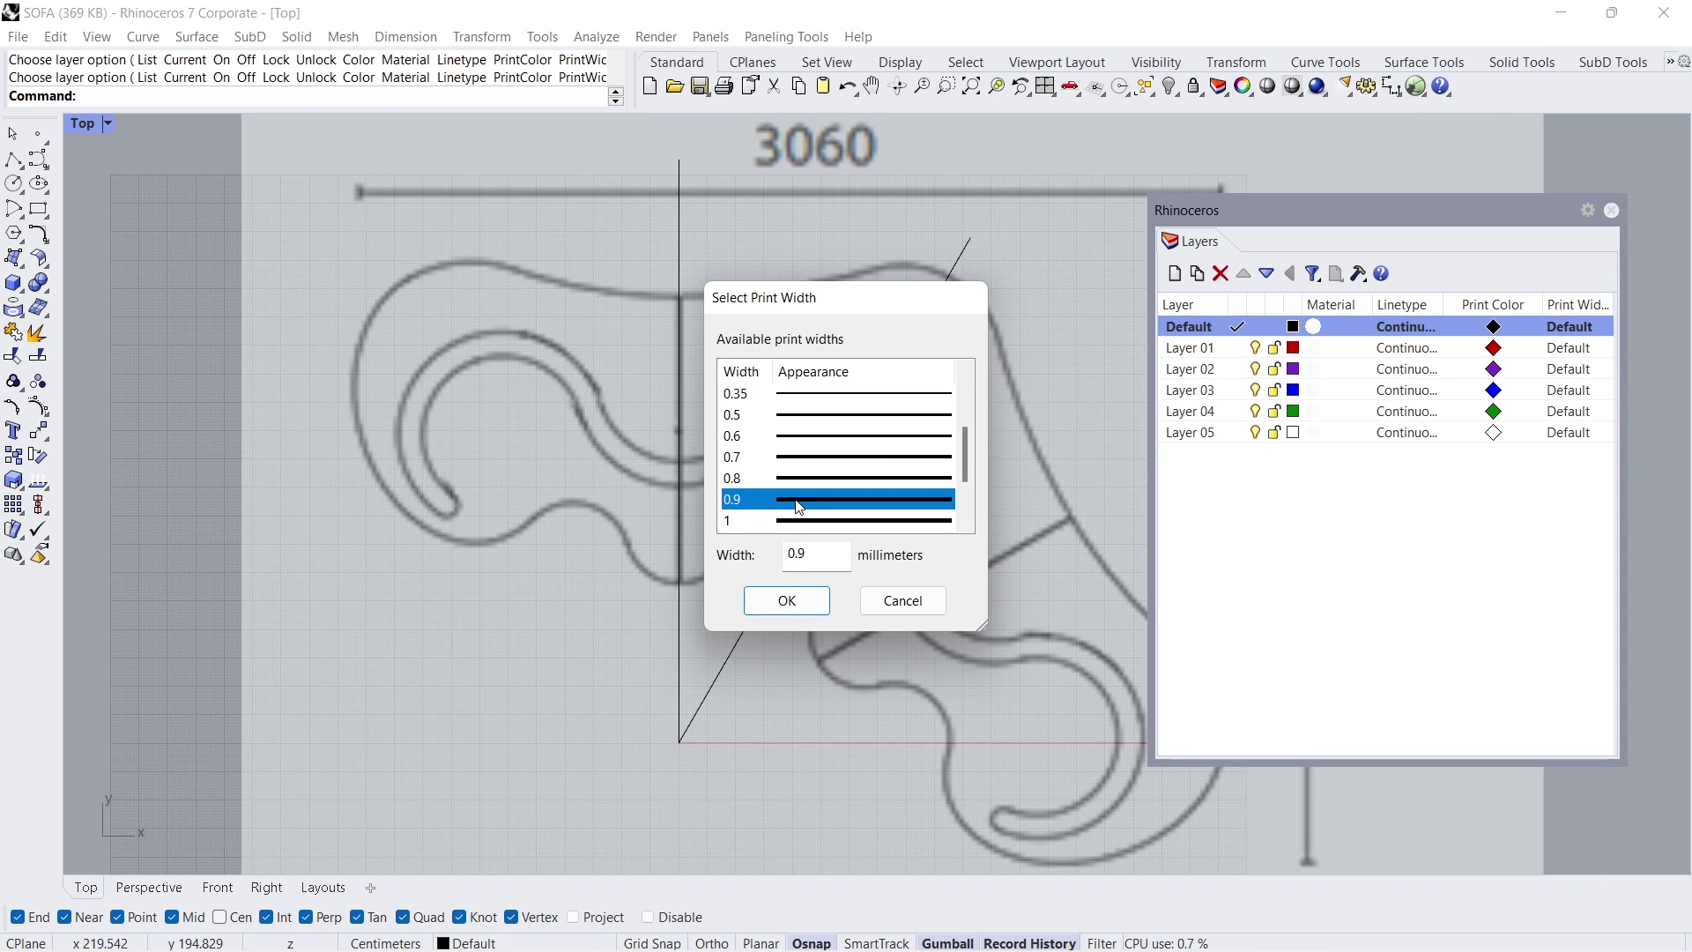
left_click(784, 601)
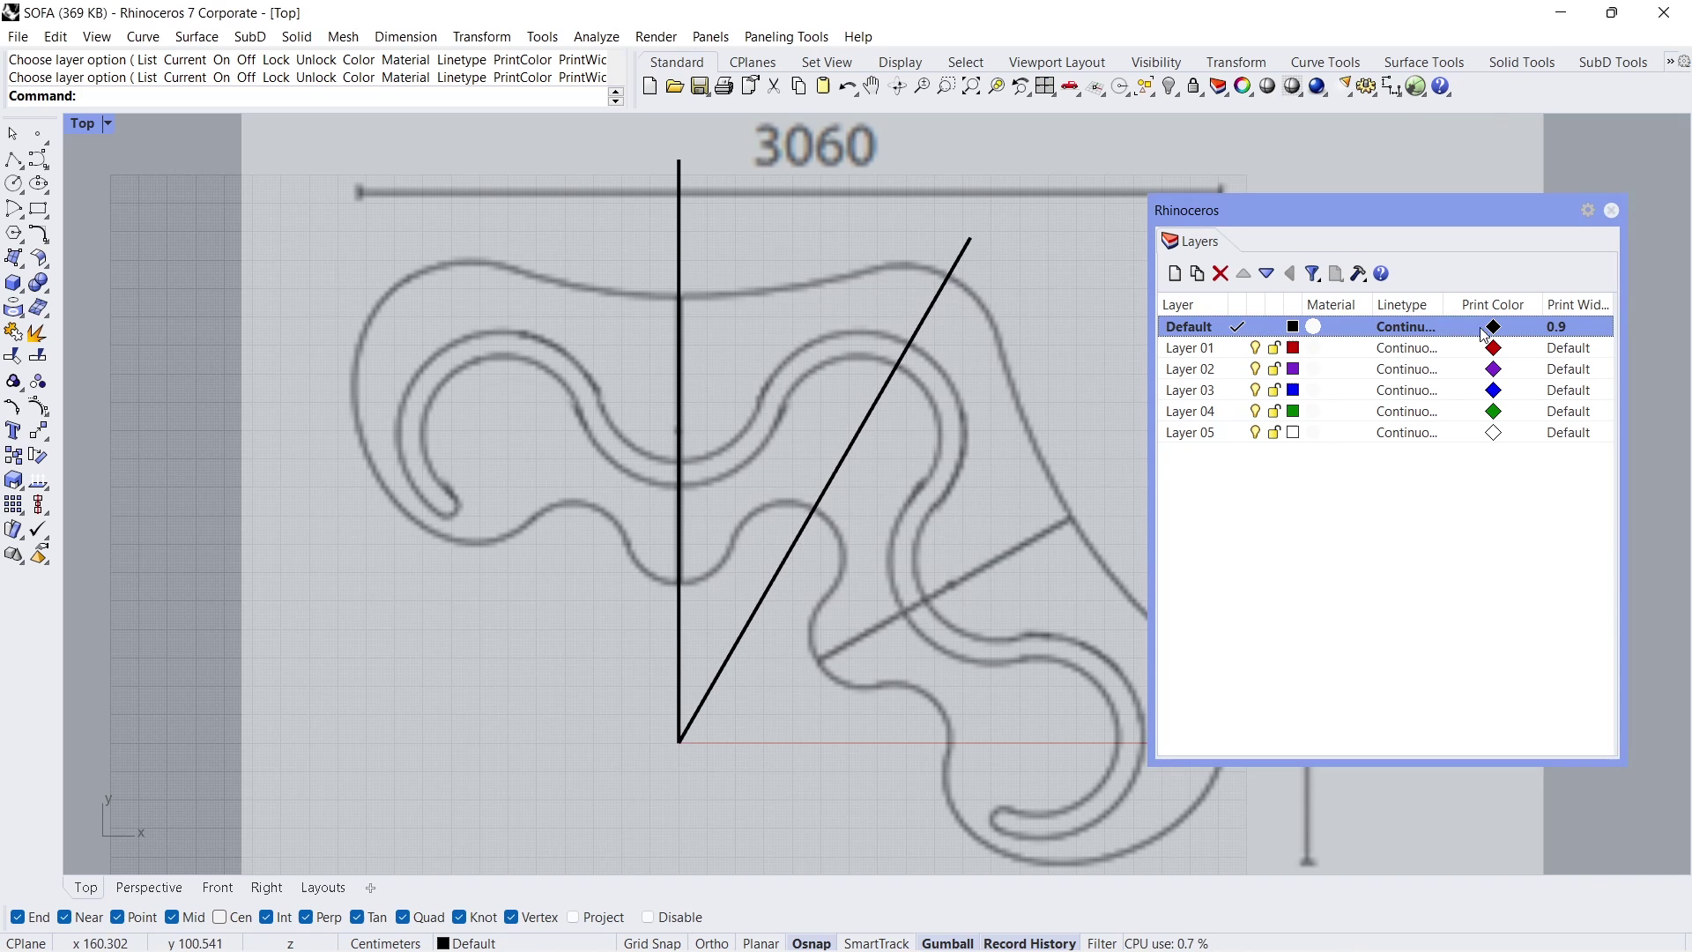
left_click(1602, 212)
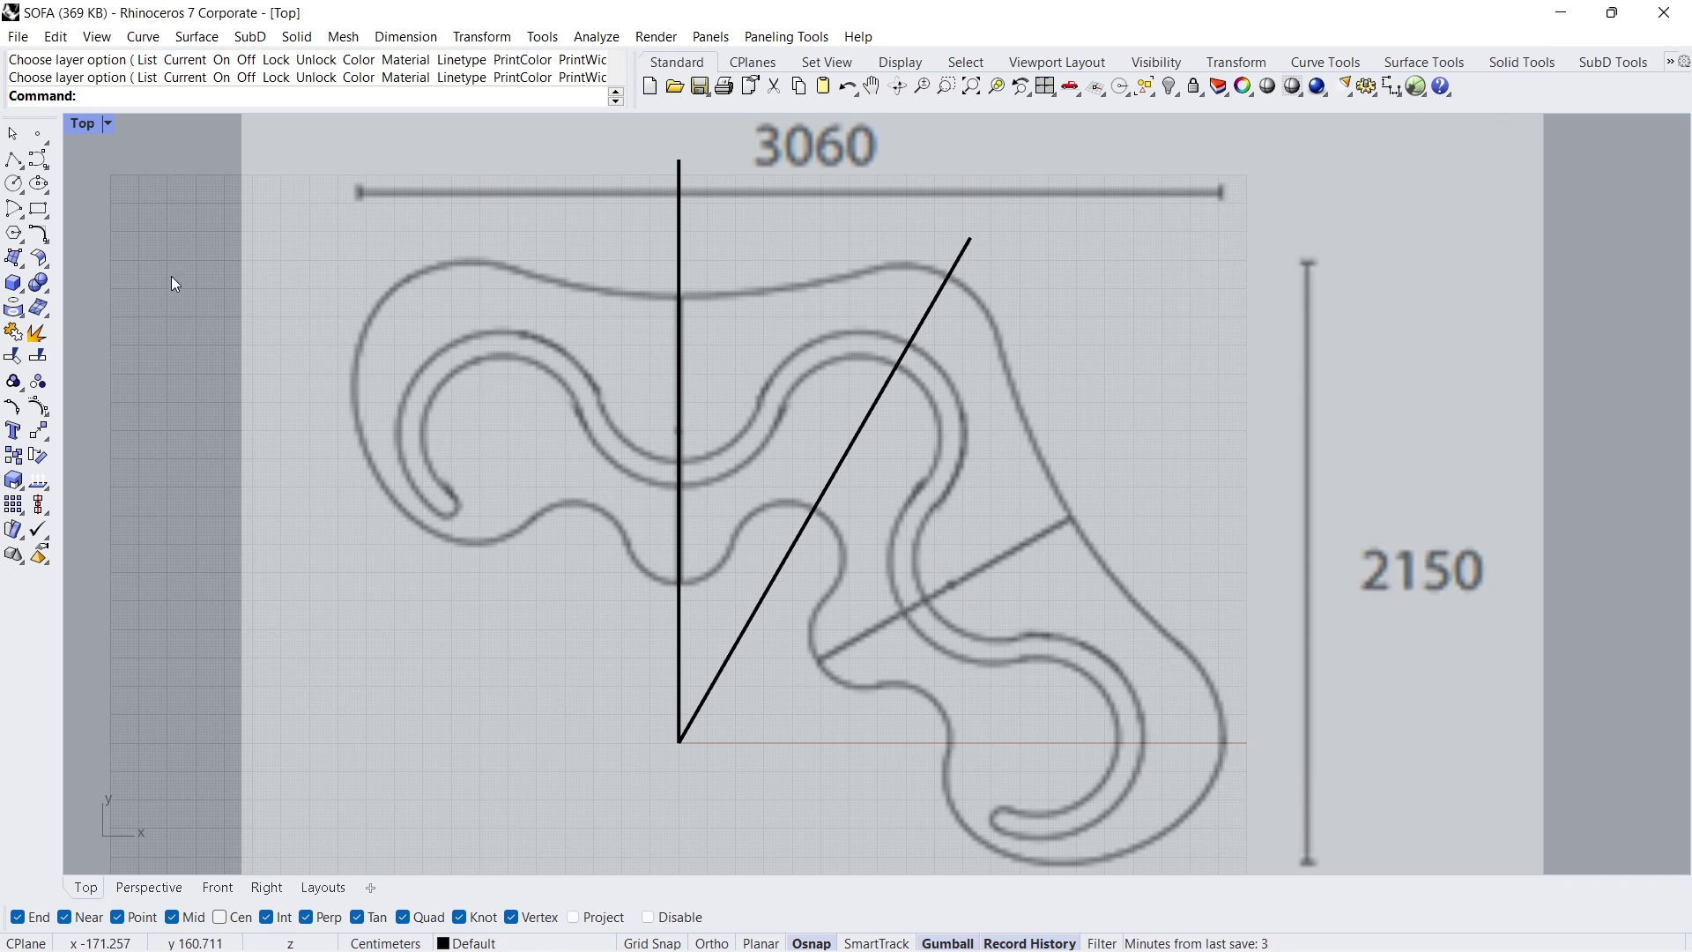
Step: Draw two diameter circles on the angled line, fitting the reference's upper-right outer lobe and the smaller inner lobe below it
left_click(24, 198)
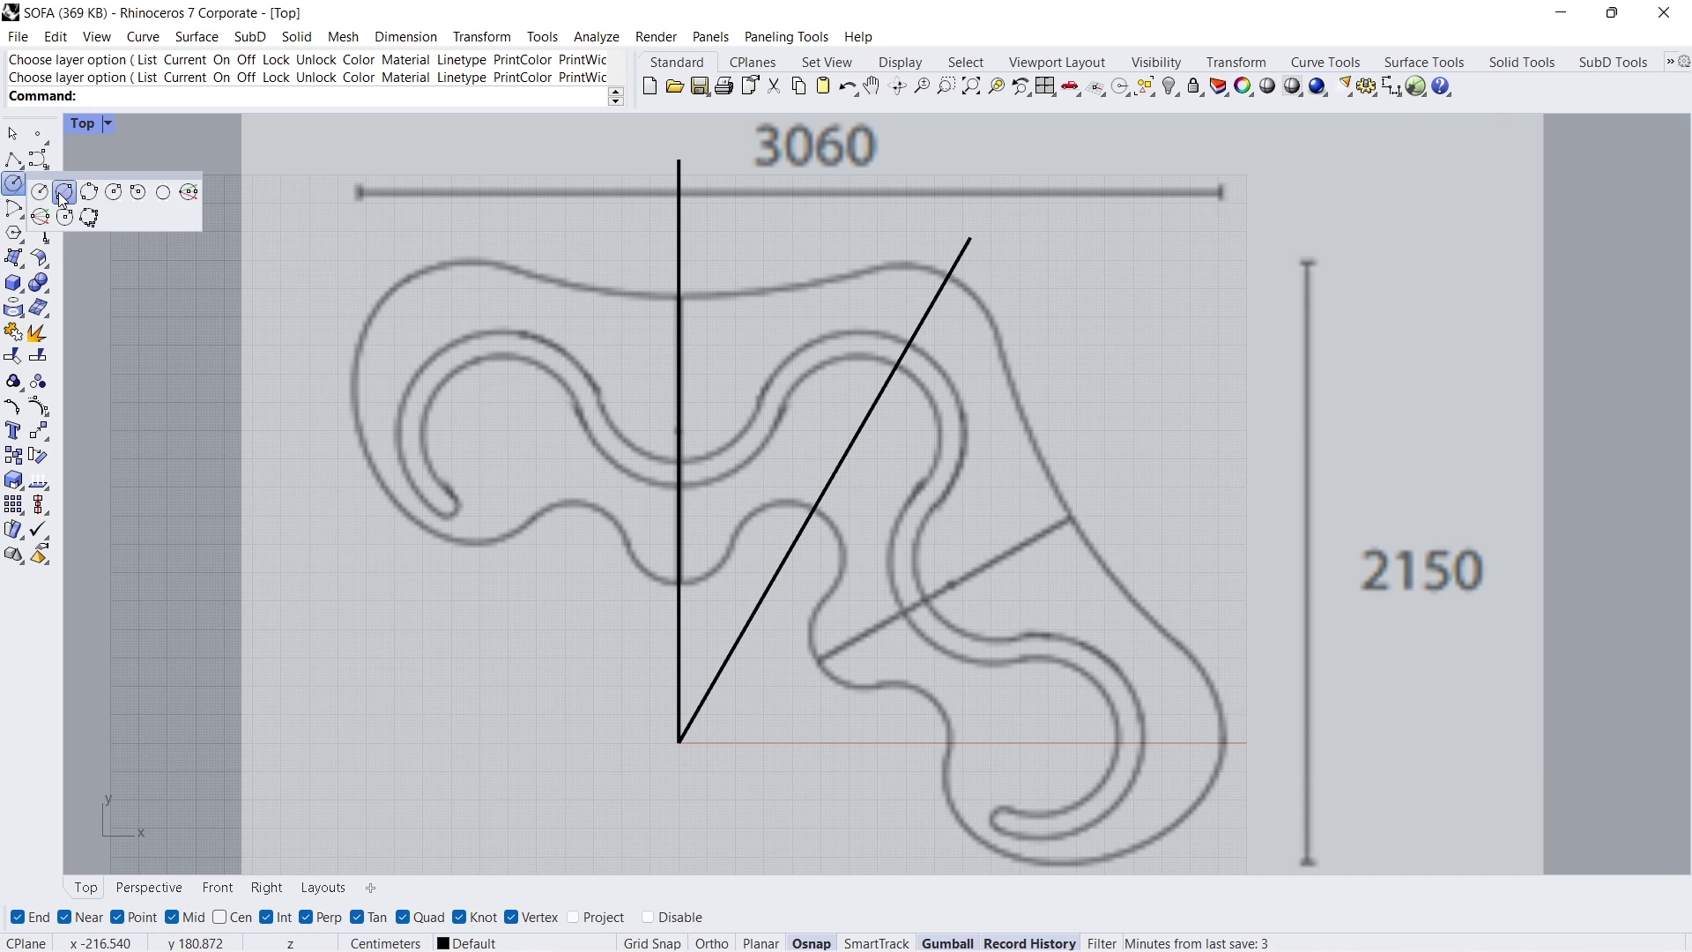
left_click(62, 193)
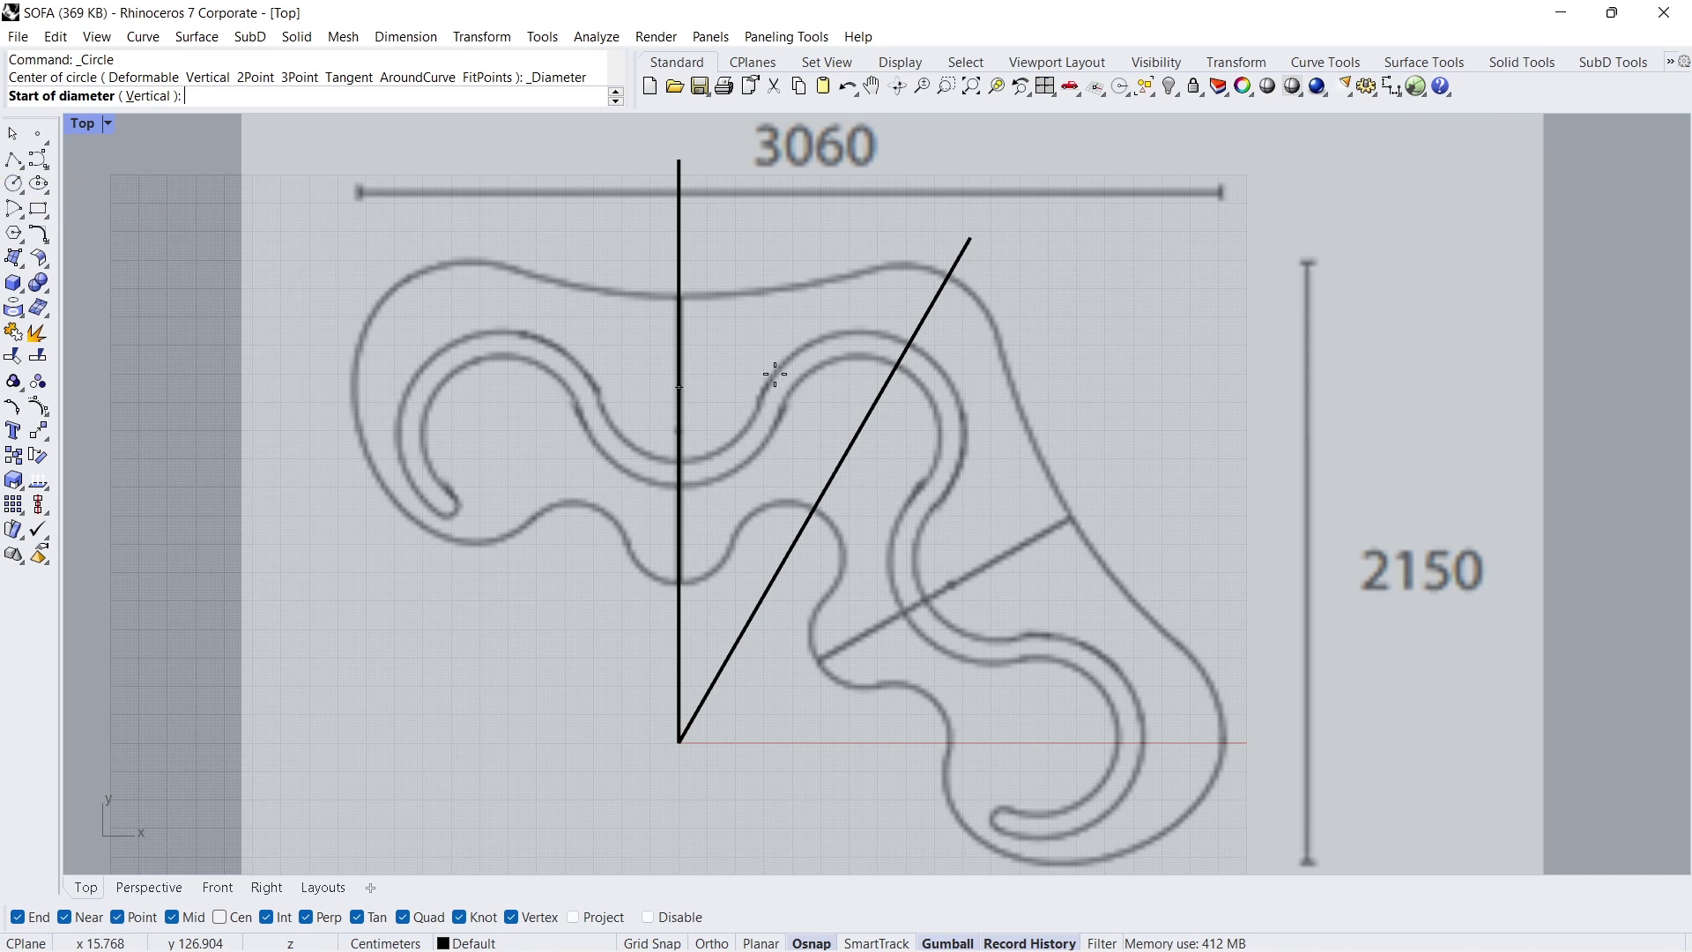
left_click(949, 276)
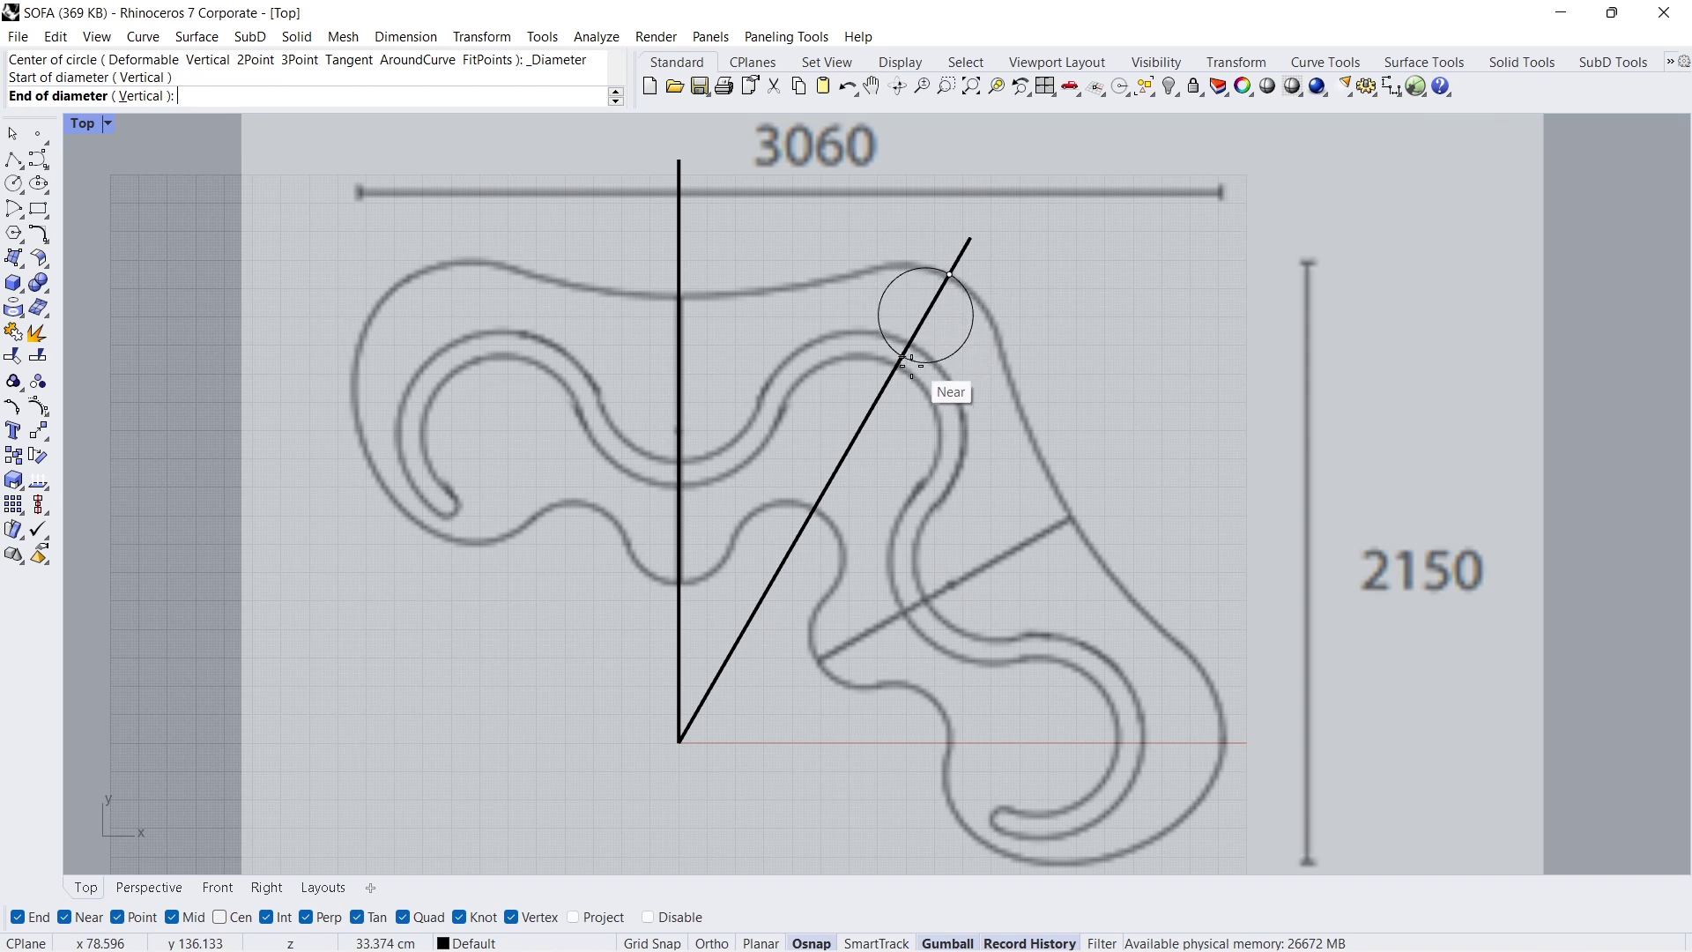
left_click(854, 445)
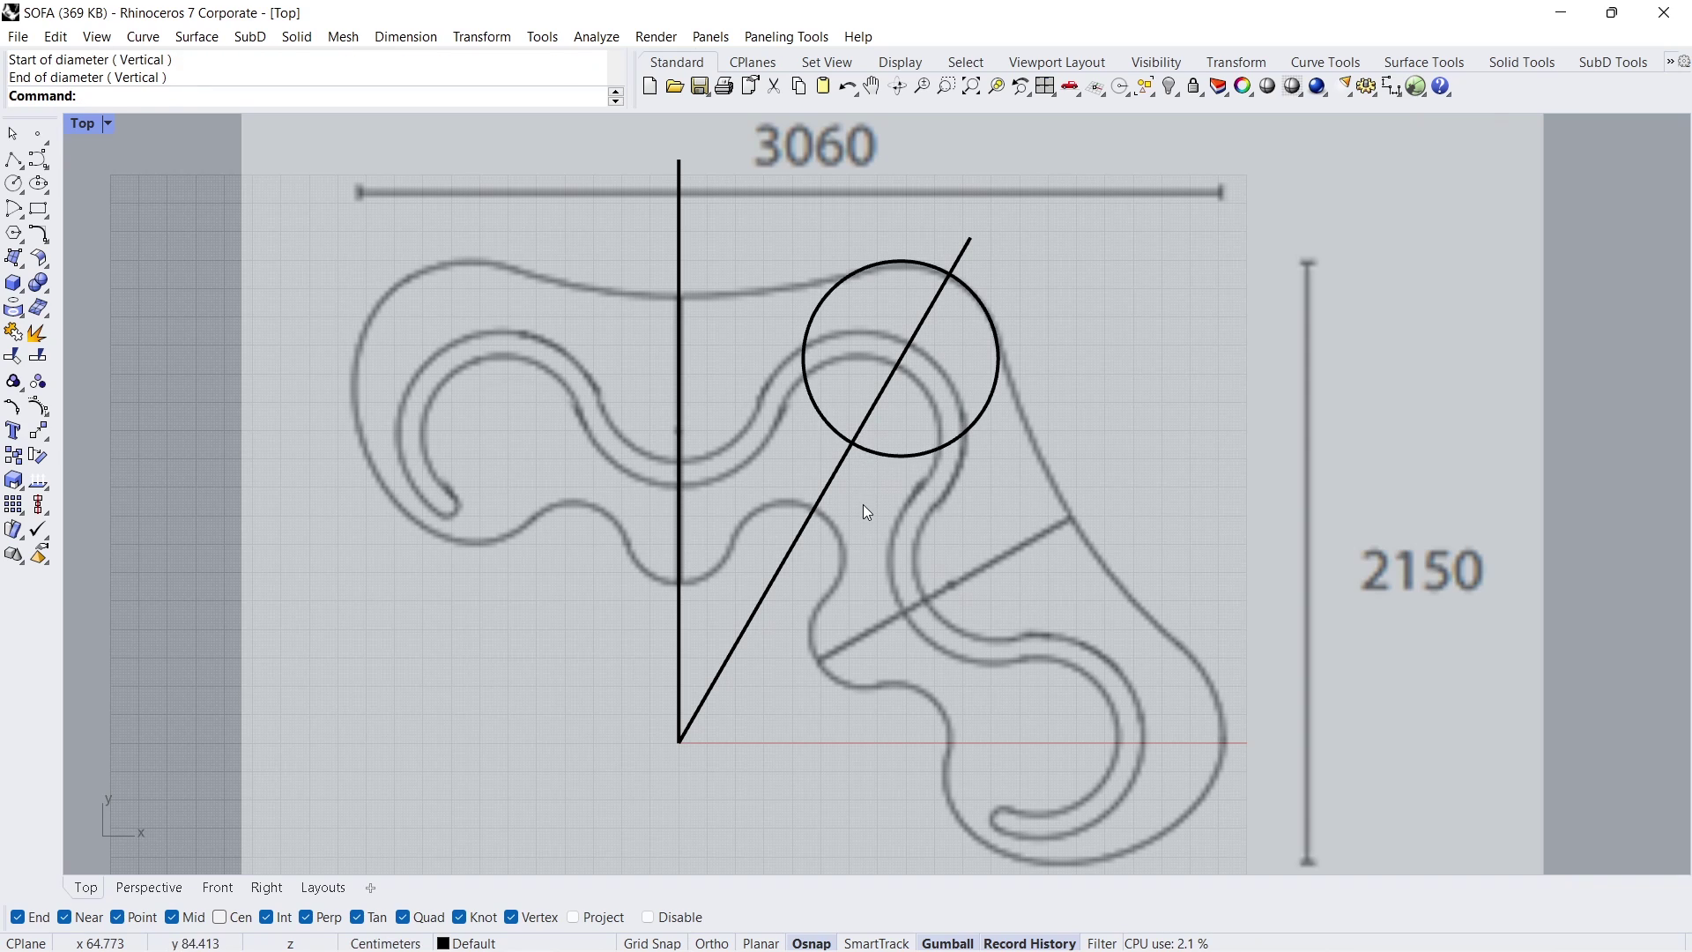
key("Return")
left_click(819, 513)
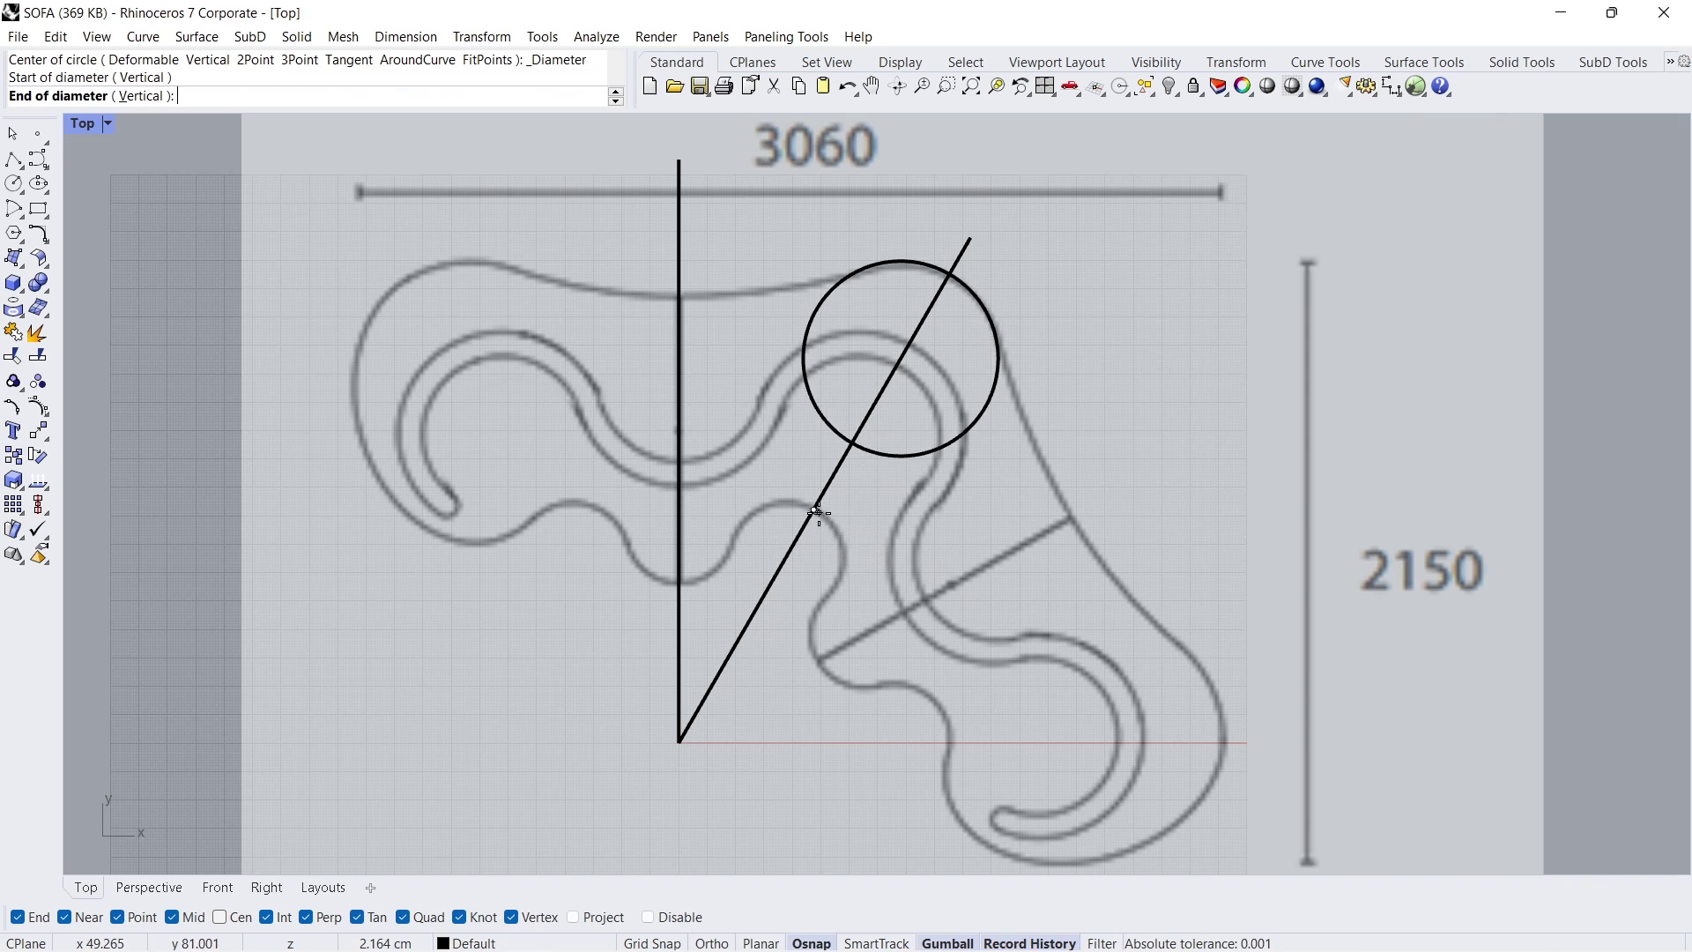
left_click(758, 608)
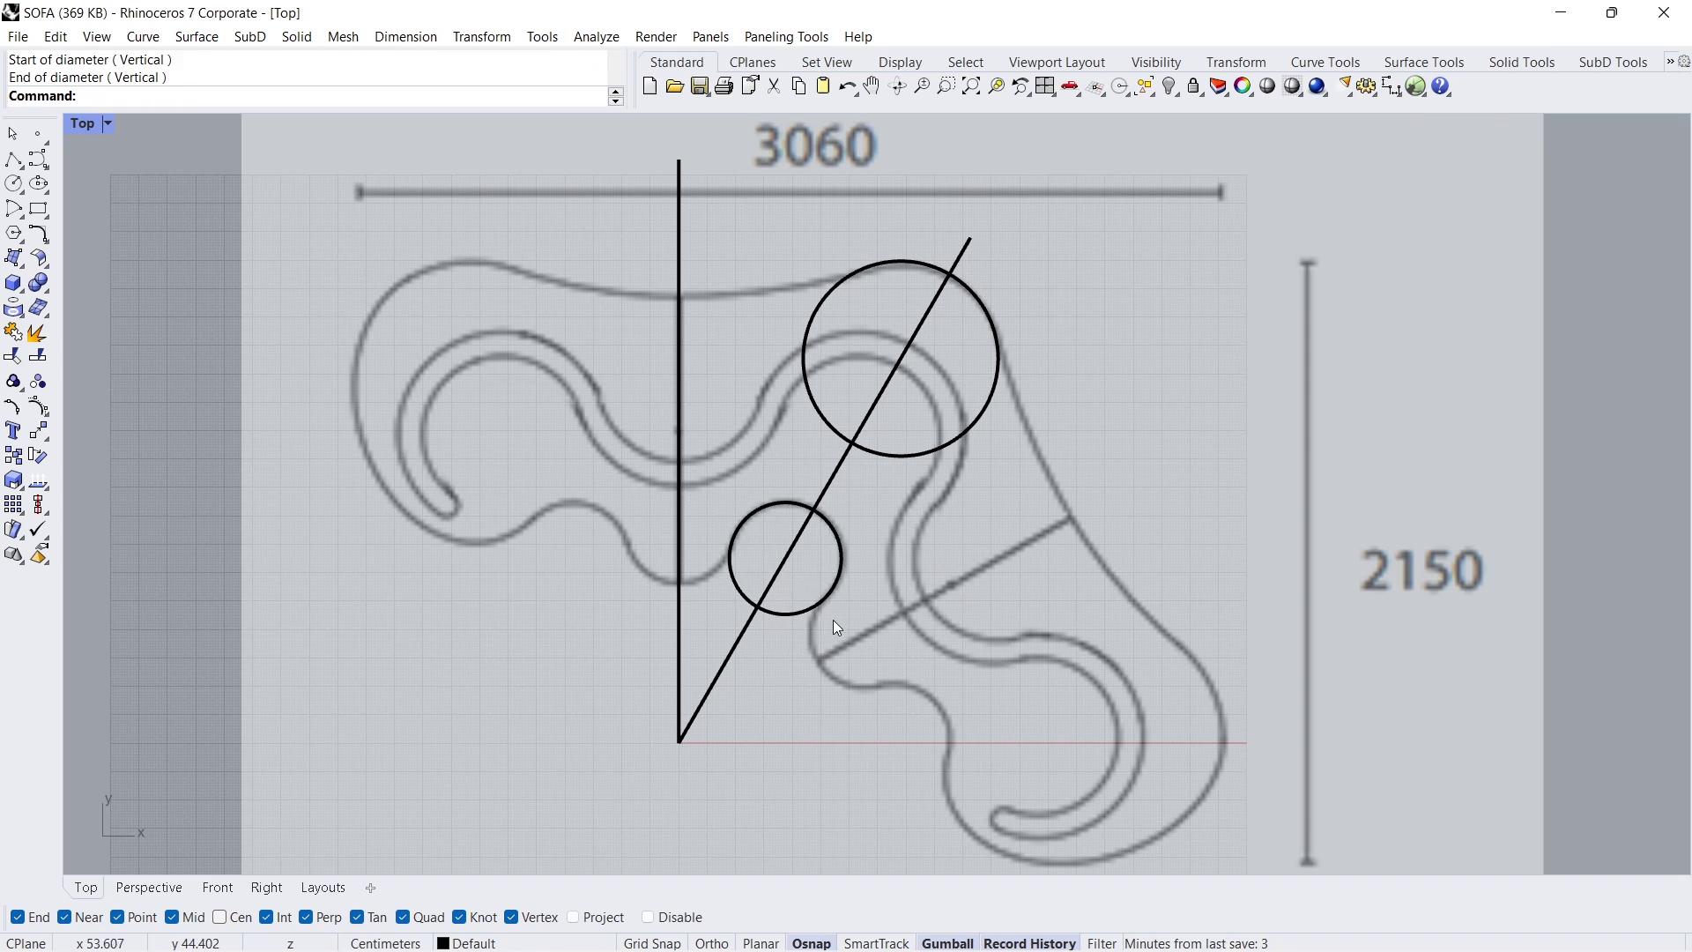
Step: Mirror the angled line and its two circles across the vertical line through the origin, keeping the originals
left_click_drag(866, 509, 812, 379)
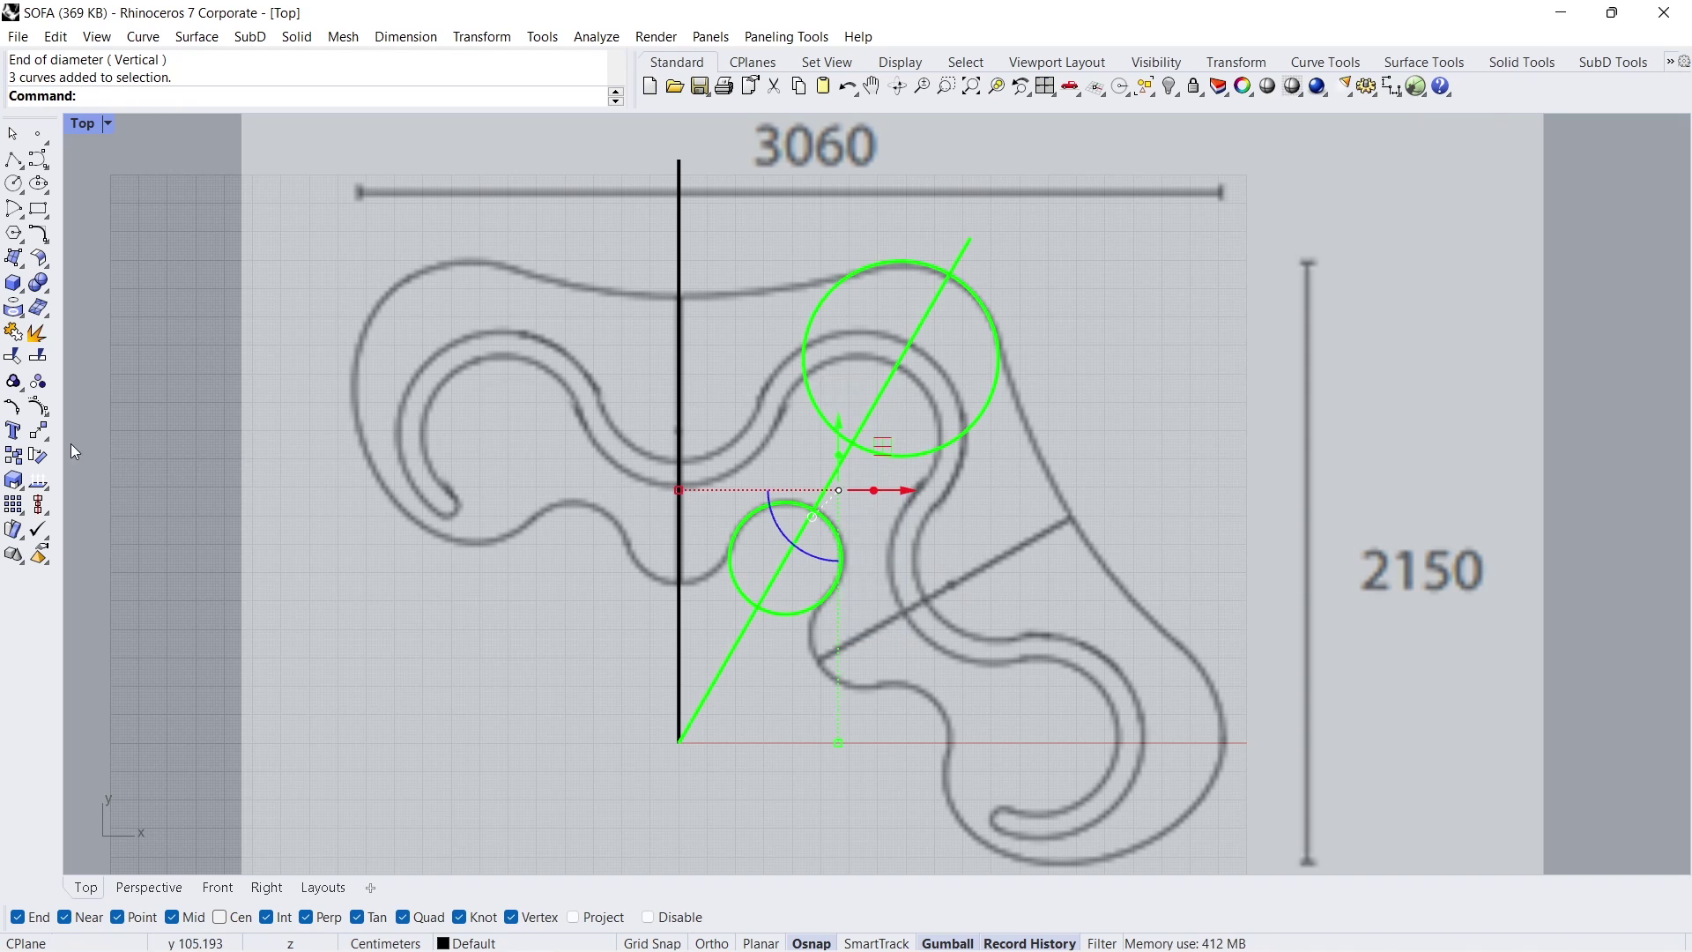
left_click(38, 430)
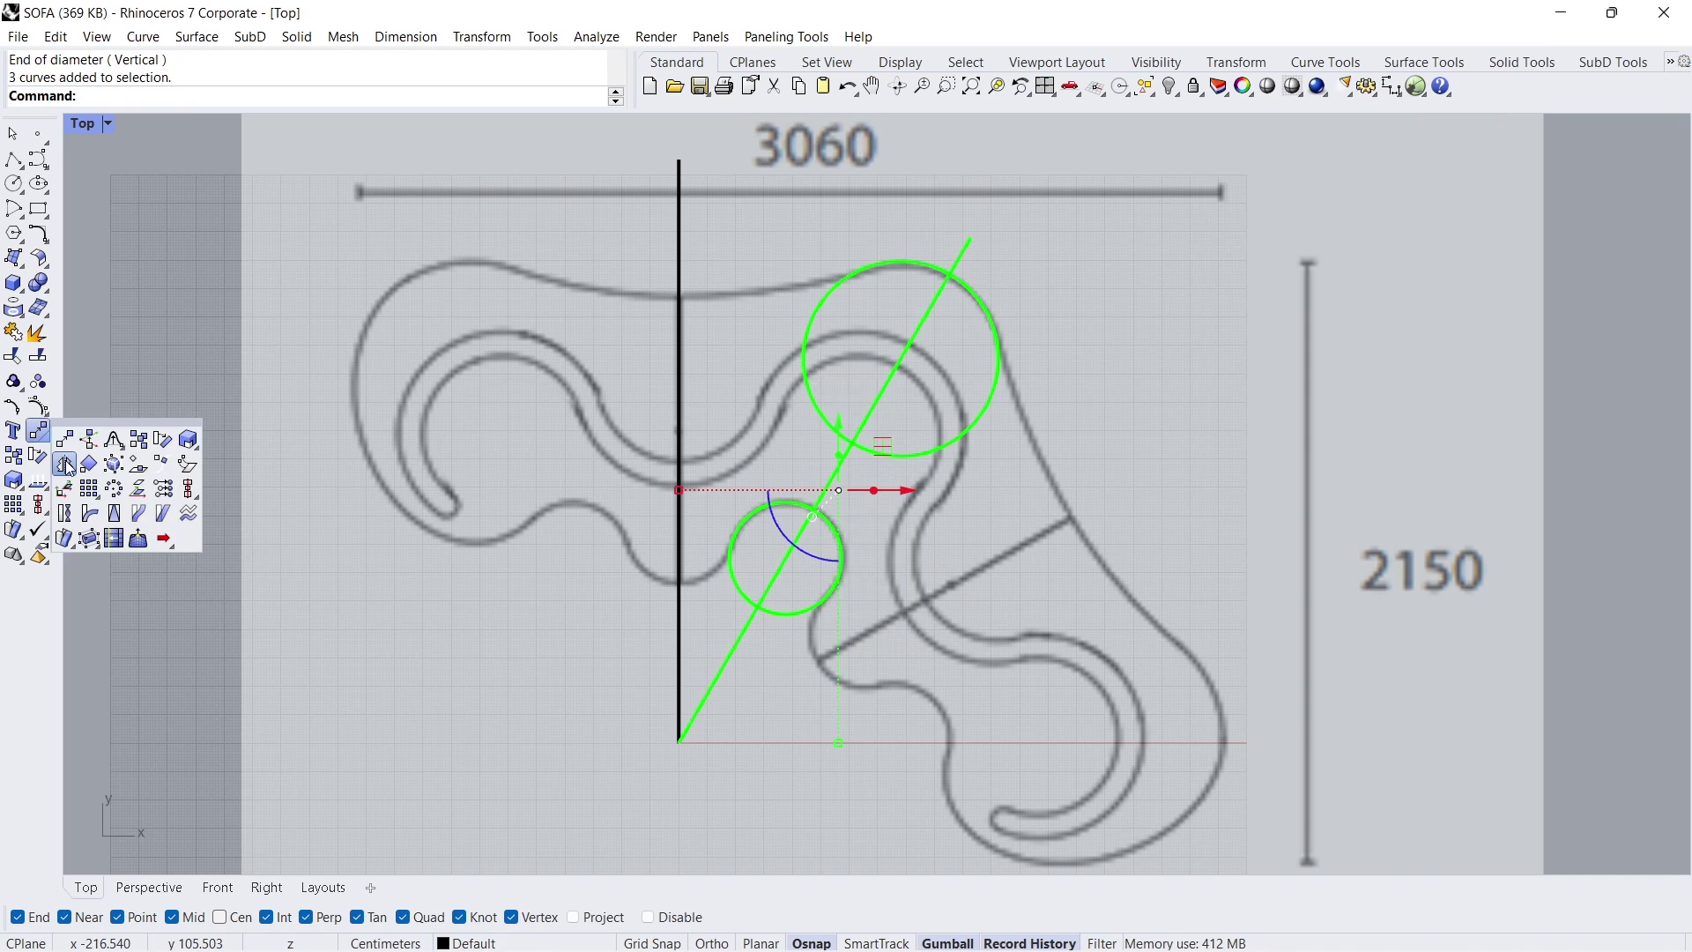
left_click(65, 464)
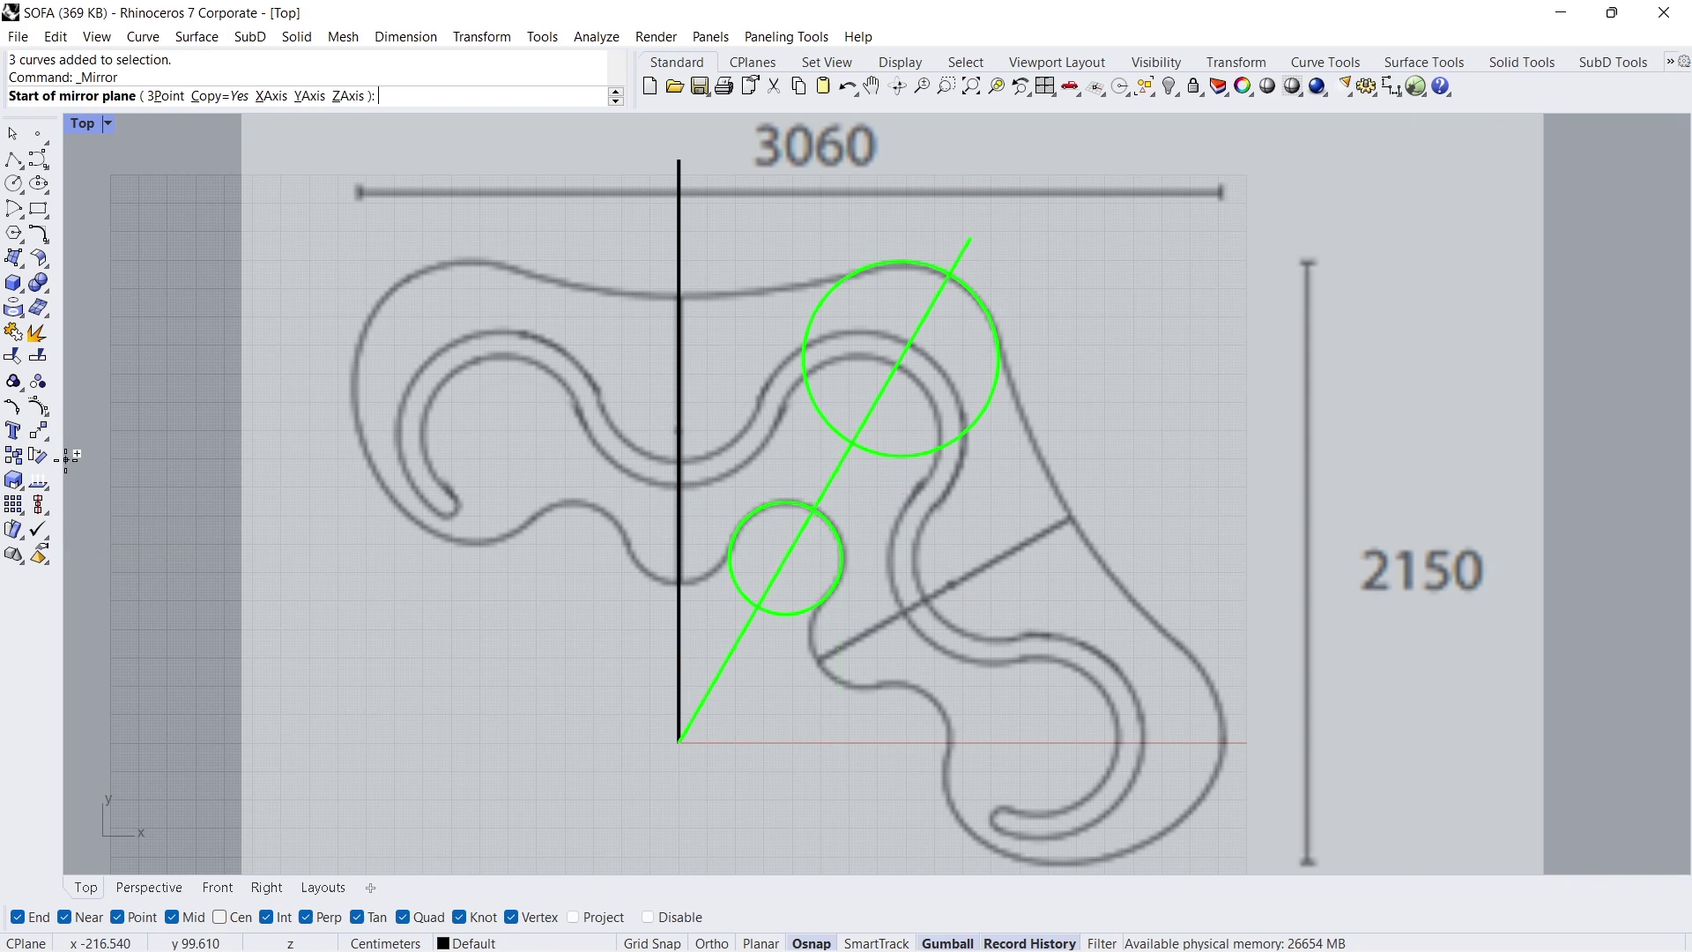
left_click(679, 740)
left_click(670, 802)
key("Escape")
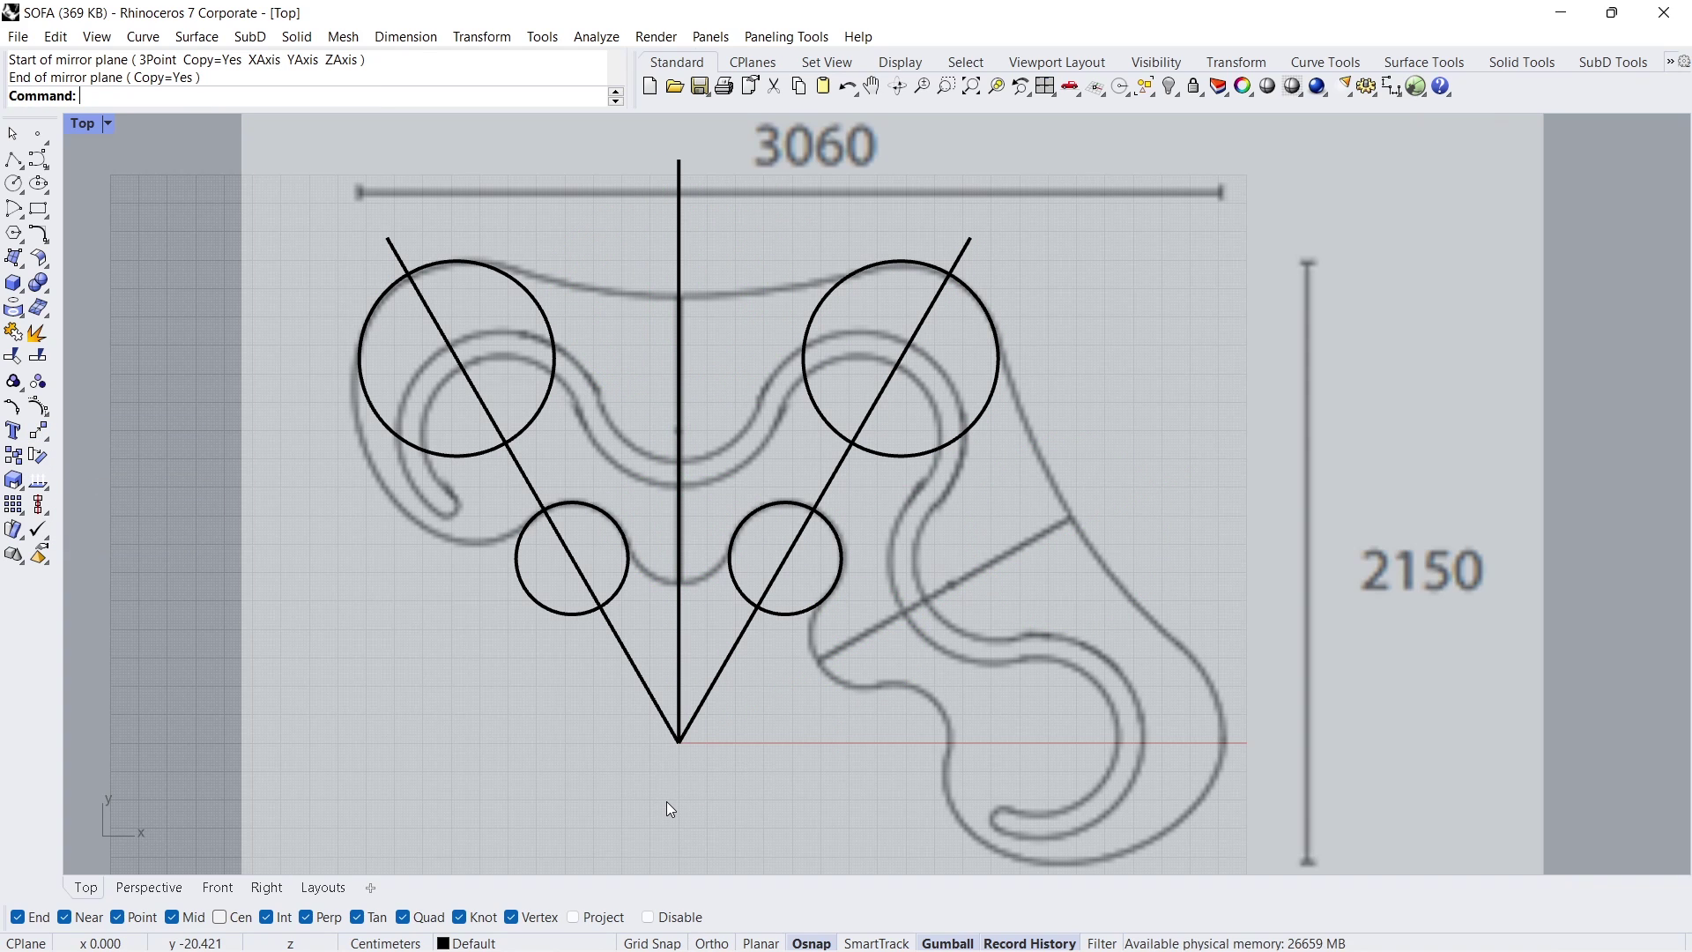
Step: Draw a circle of about 19.2 cm radius tangent to both small circles, fitting the reference's central lower lobe
left_click(20, 188)
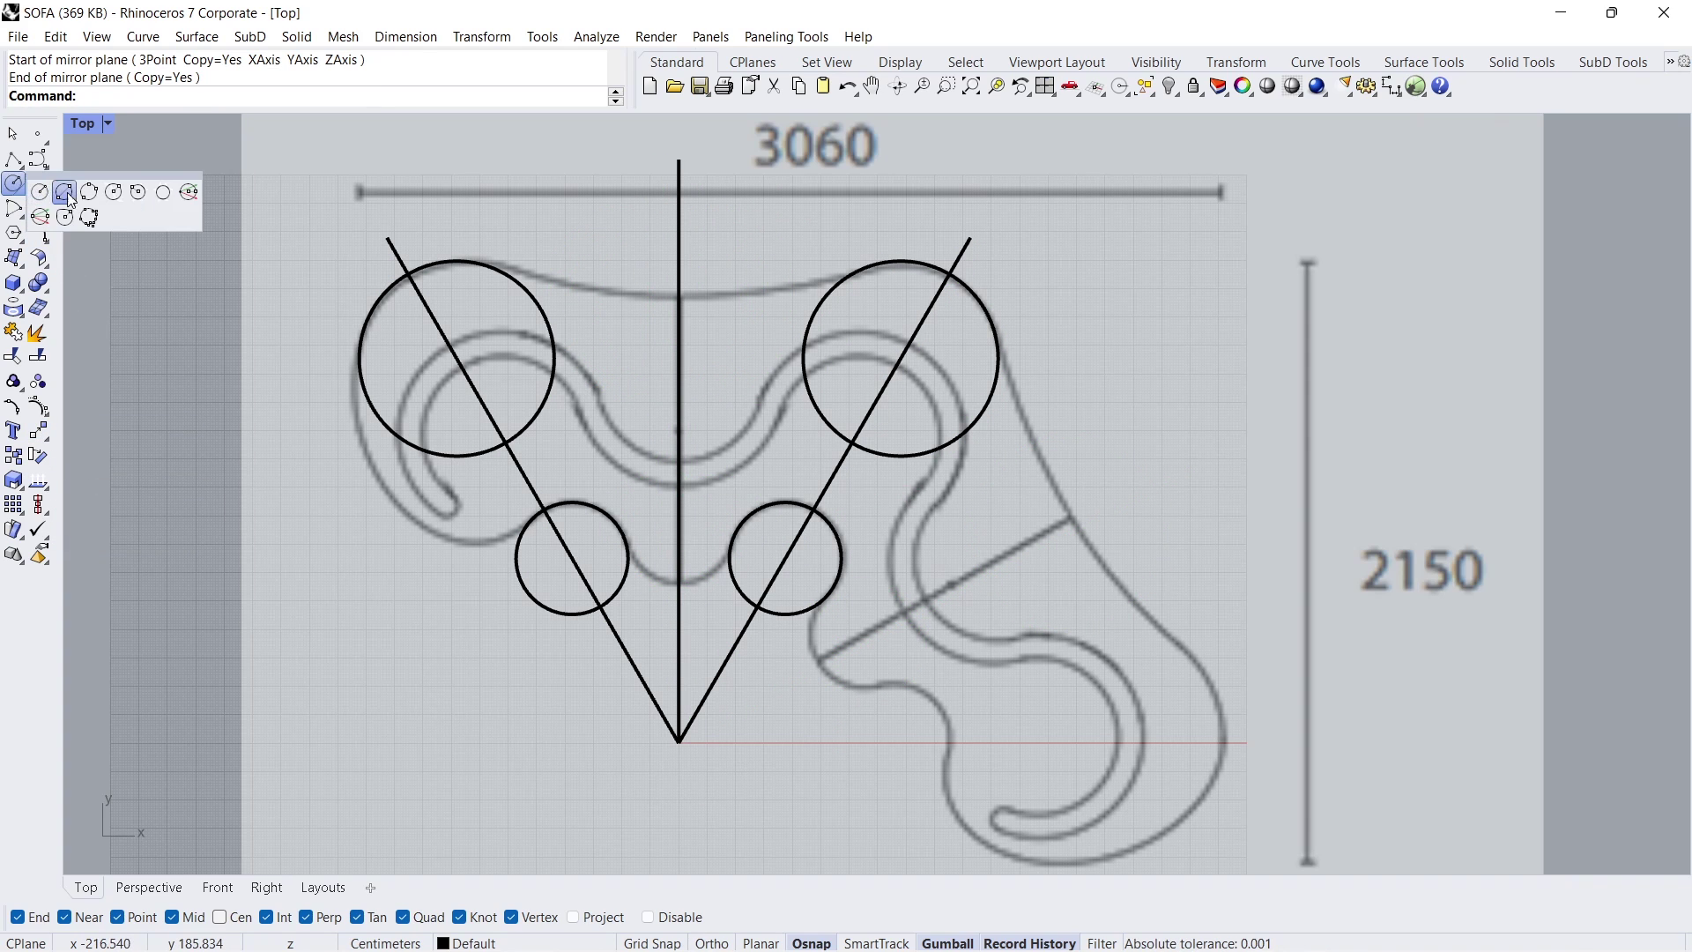
left_click(163, 193)
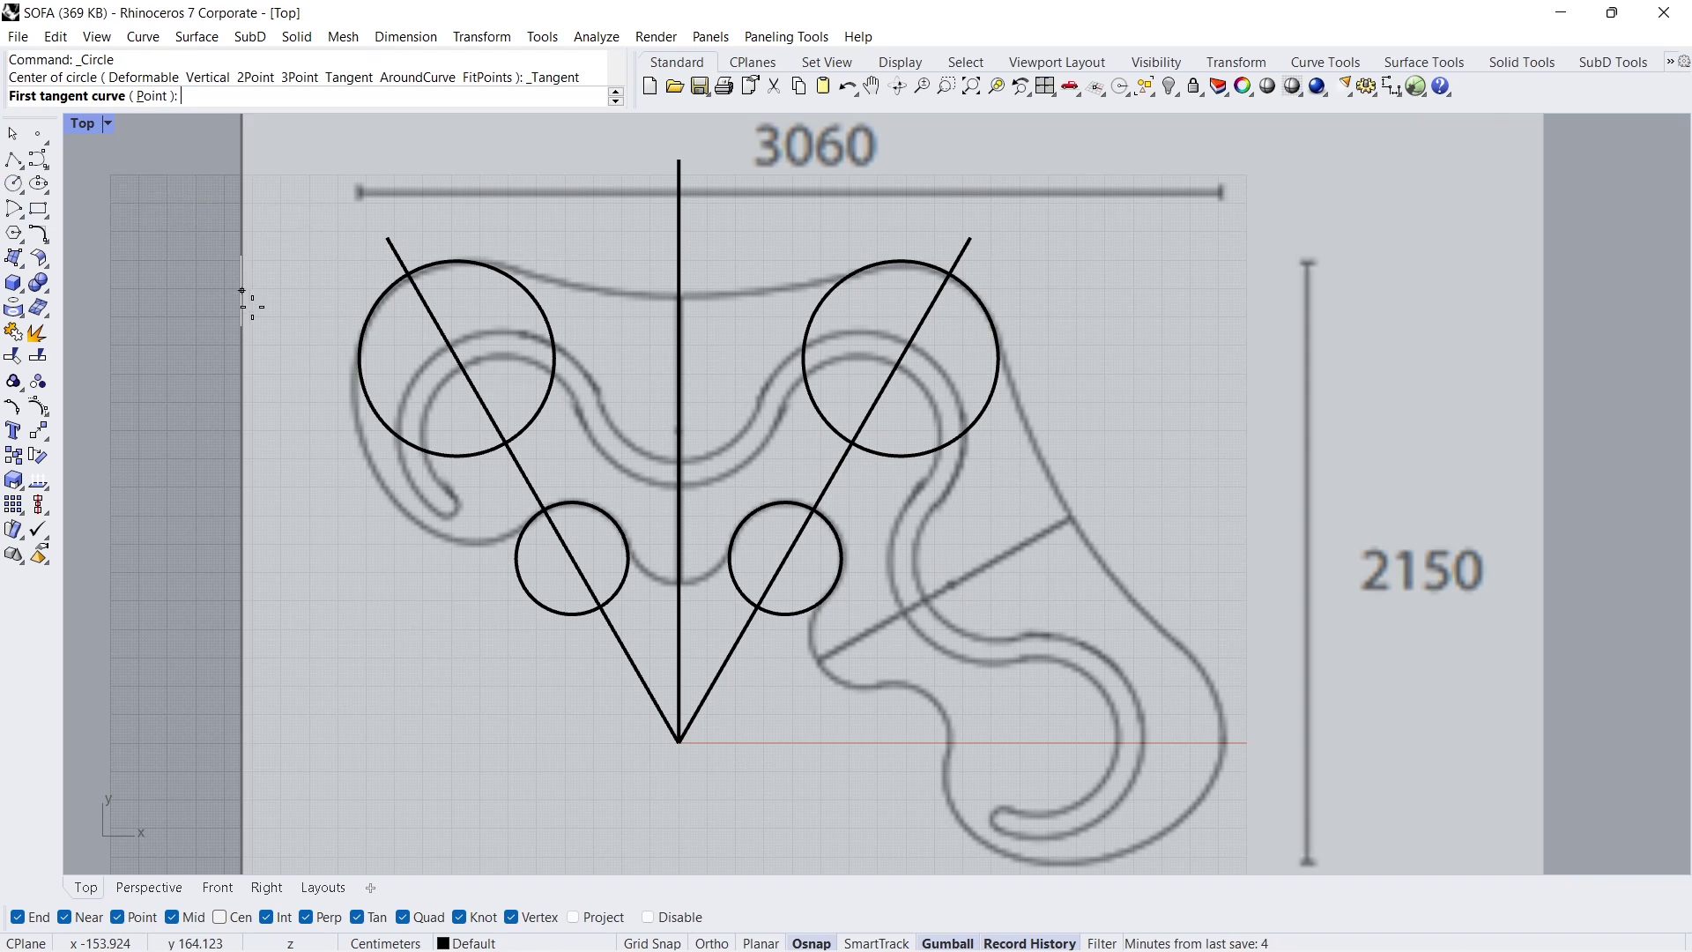
left_click(602, 515)
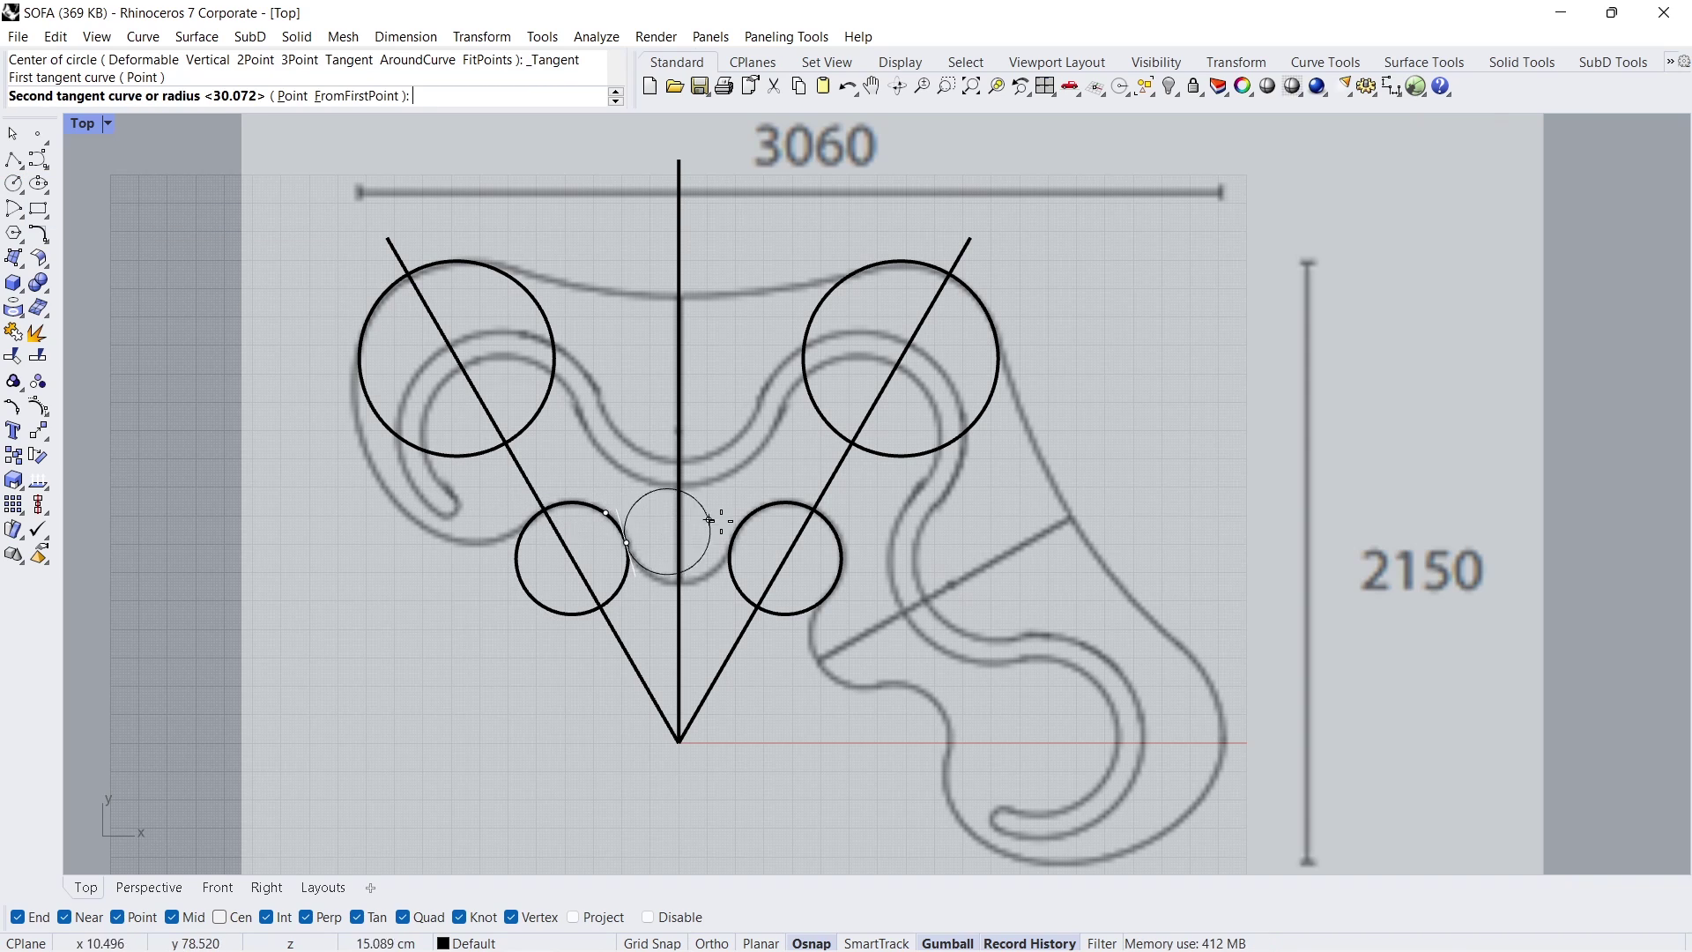
left_click(732, 536)
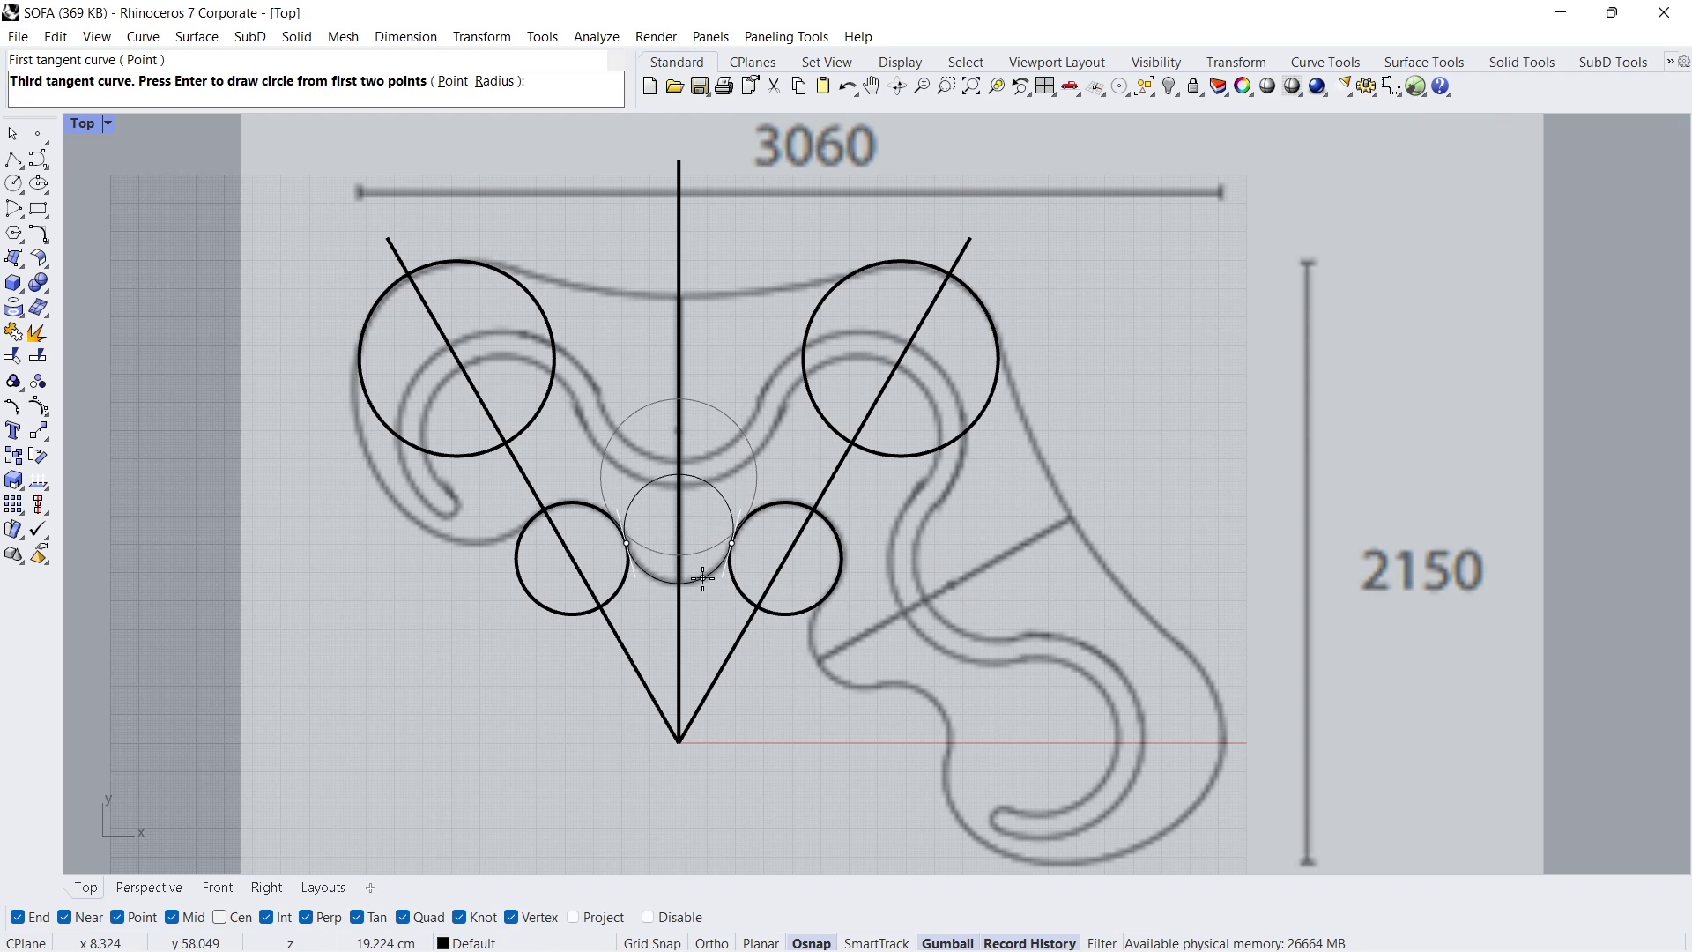
key("Return")
Step: Draw a circle of about 216.5 cm radius tangent to both large circles, following the reference's concave upper edge
key("Return")
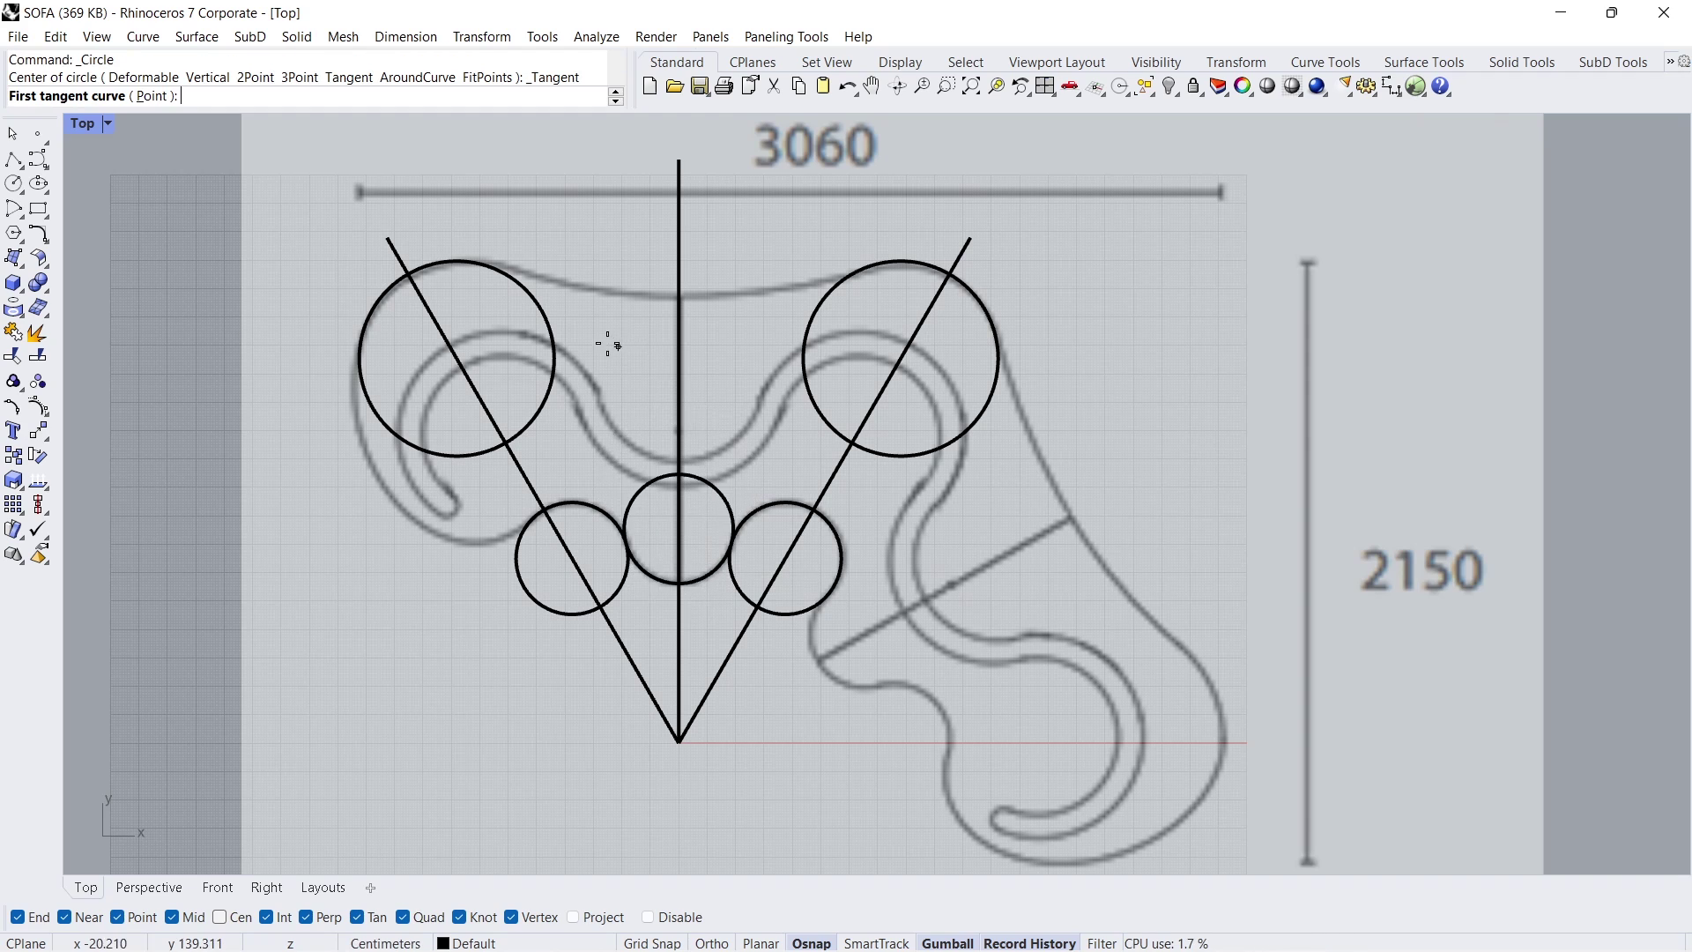
left_click(542, 301)
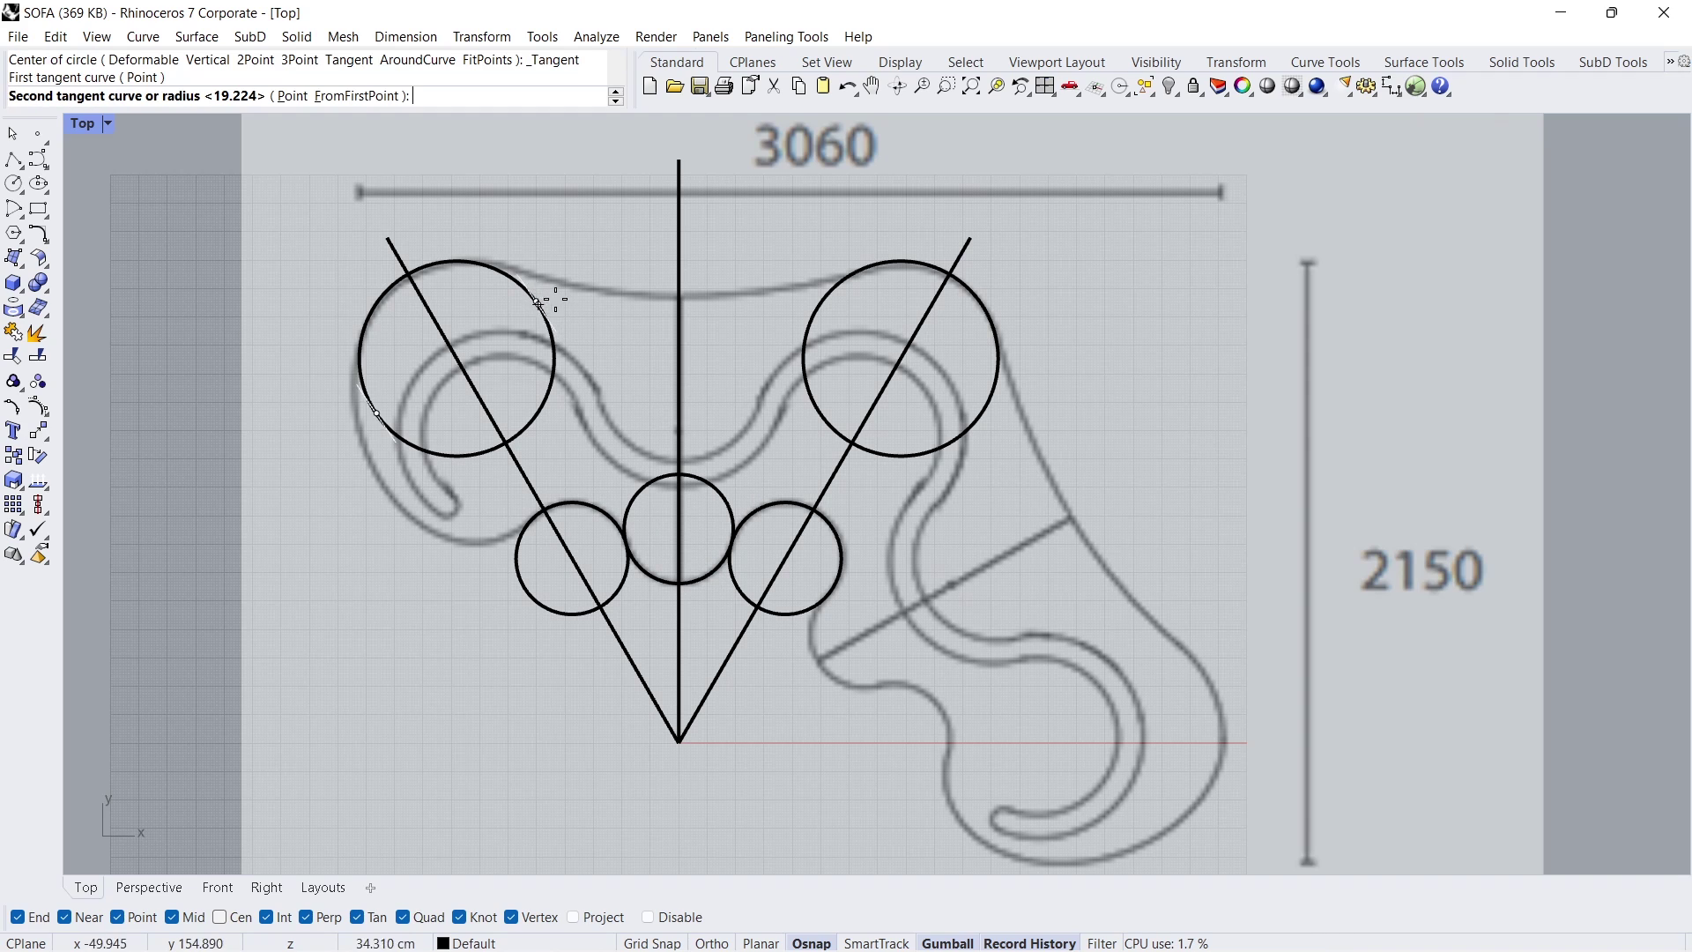
left_click(812, 319)
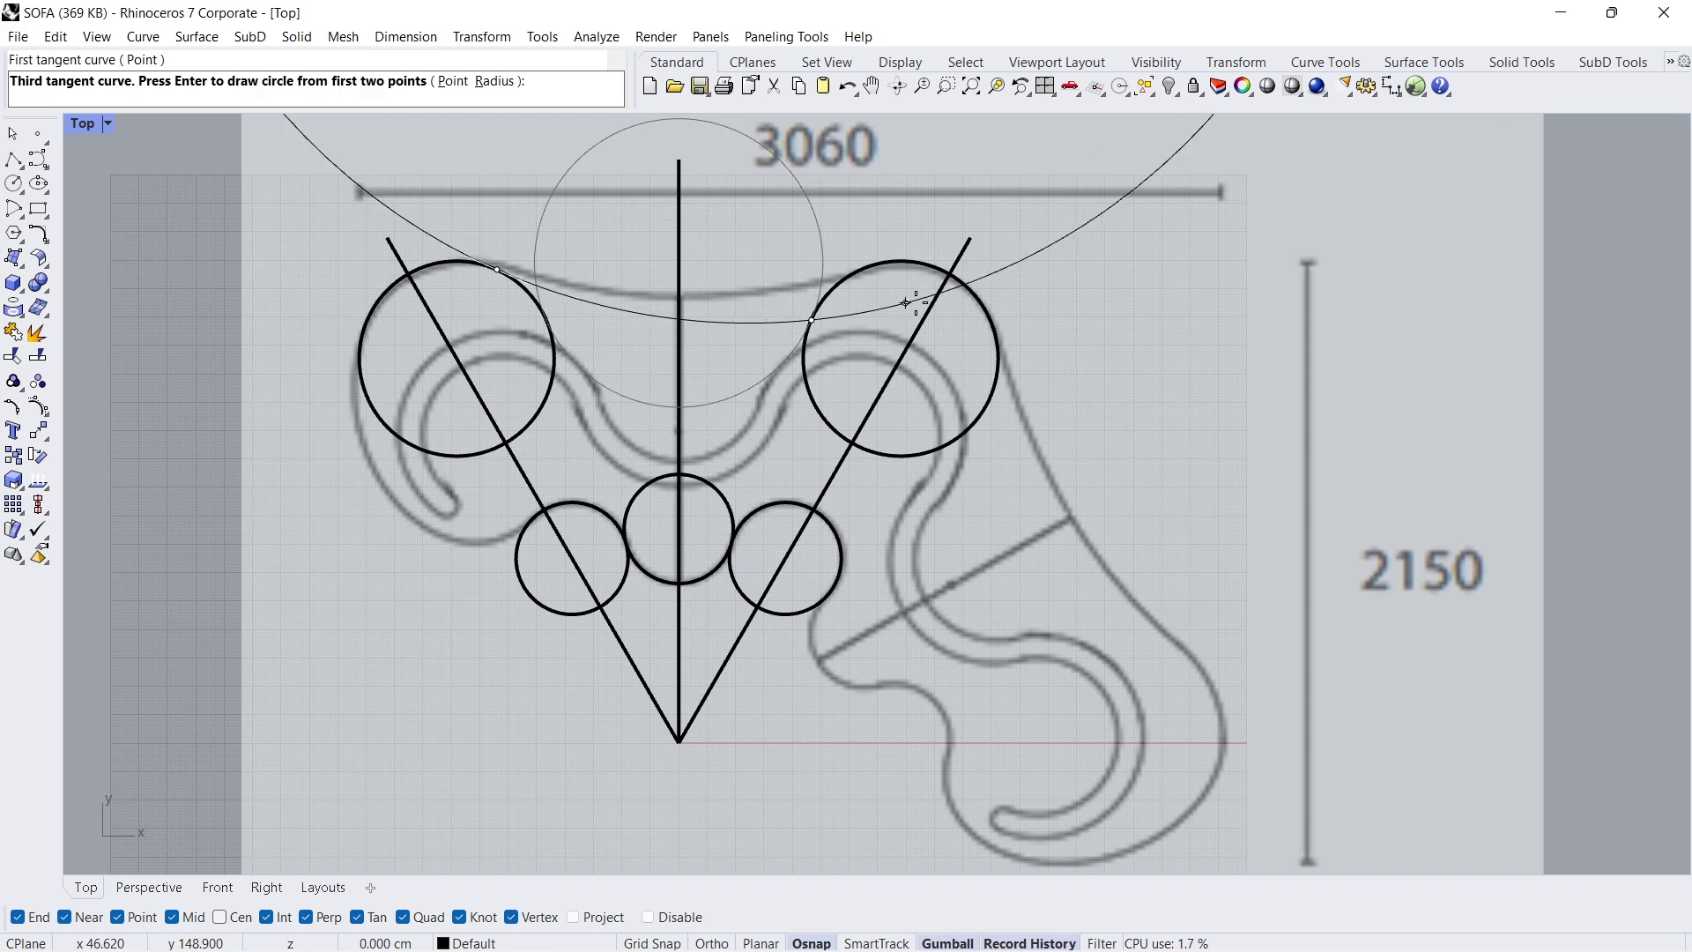
left_click(1030, 187)
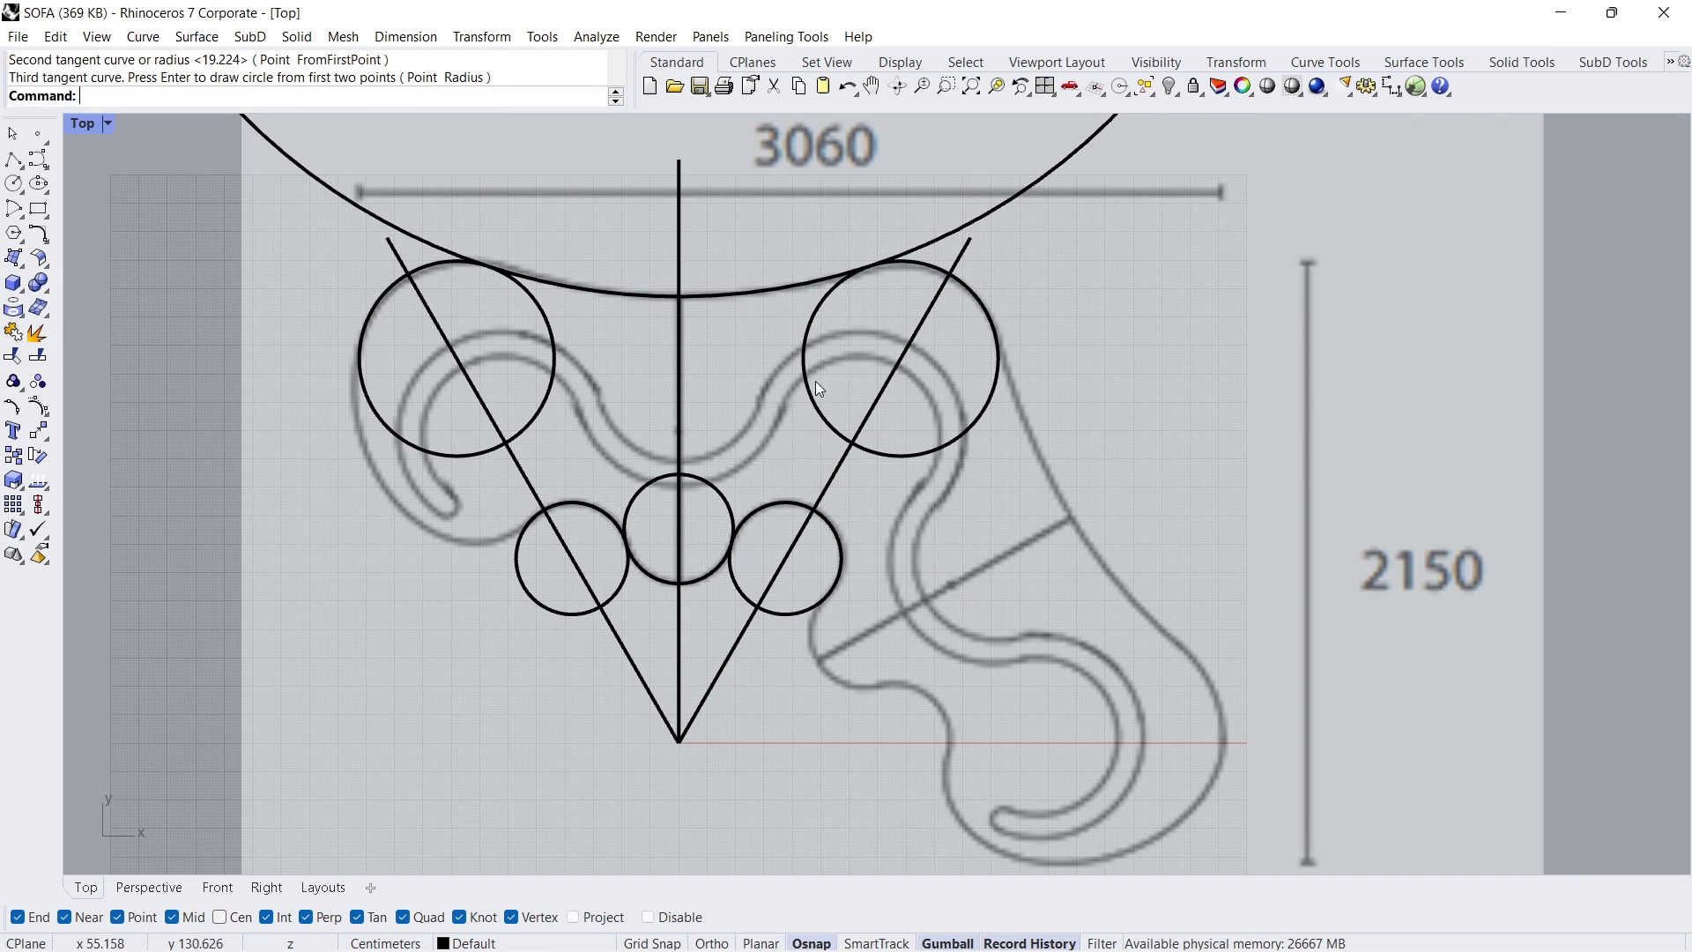
Step: Draw a circle of about 29.8 cm radius tangent to the left small circle, fitting the reference's rounded lower-left end
right_click(482, 519)
left_click(519, 523)
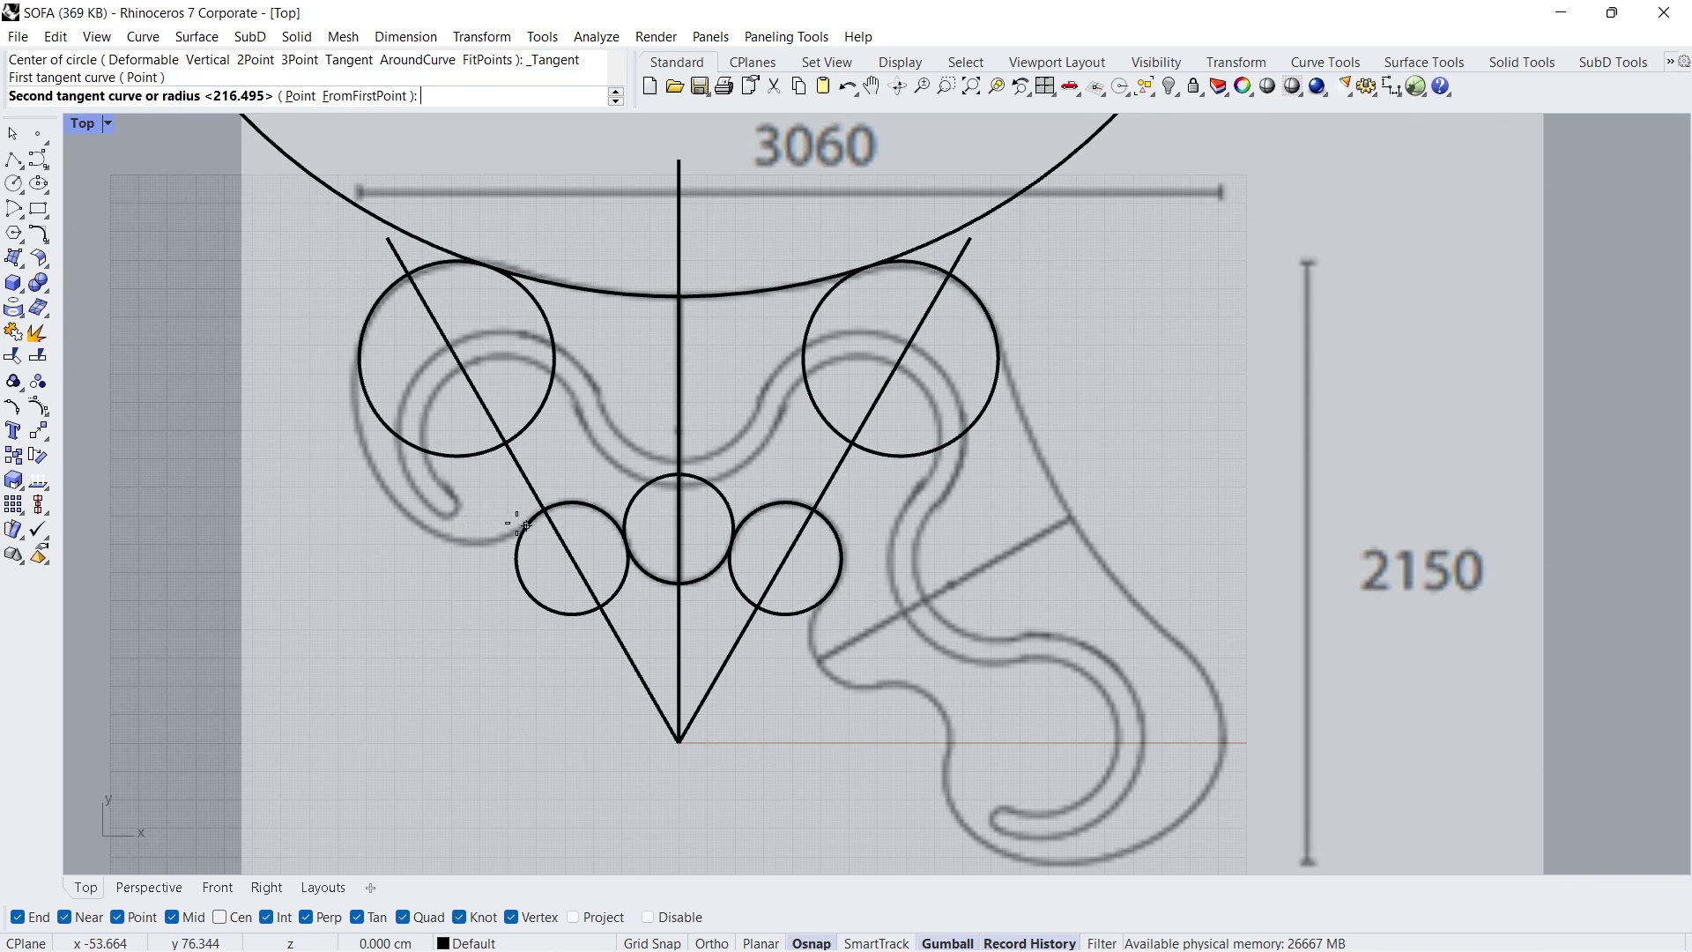
left_click(467, 543)
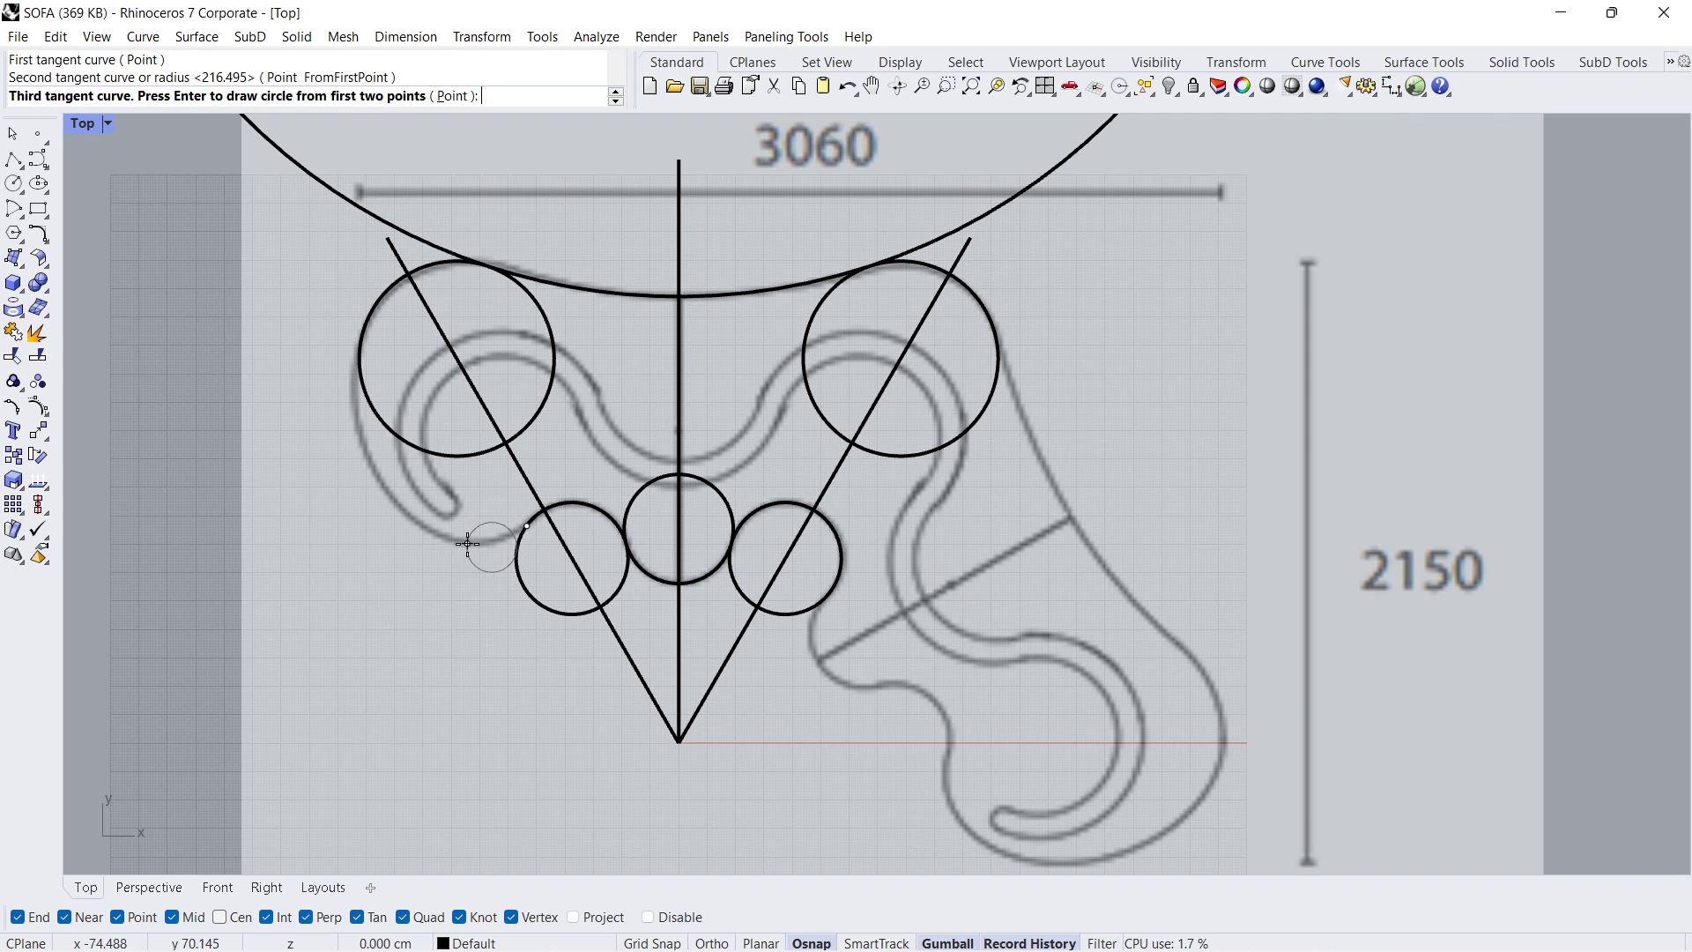
left_click(415, 398)
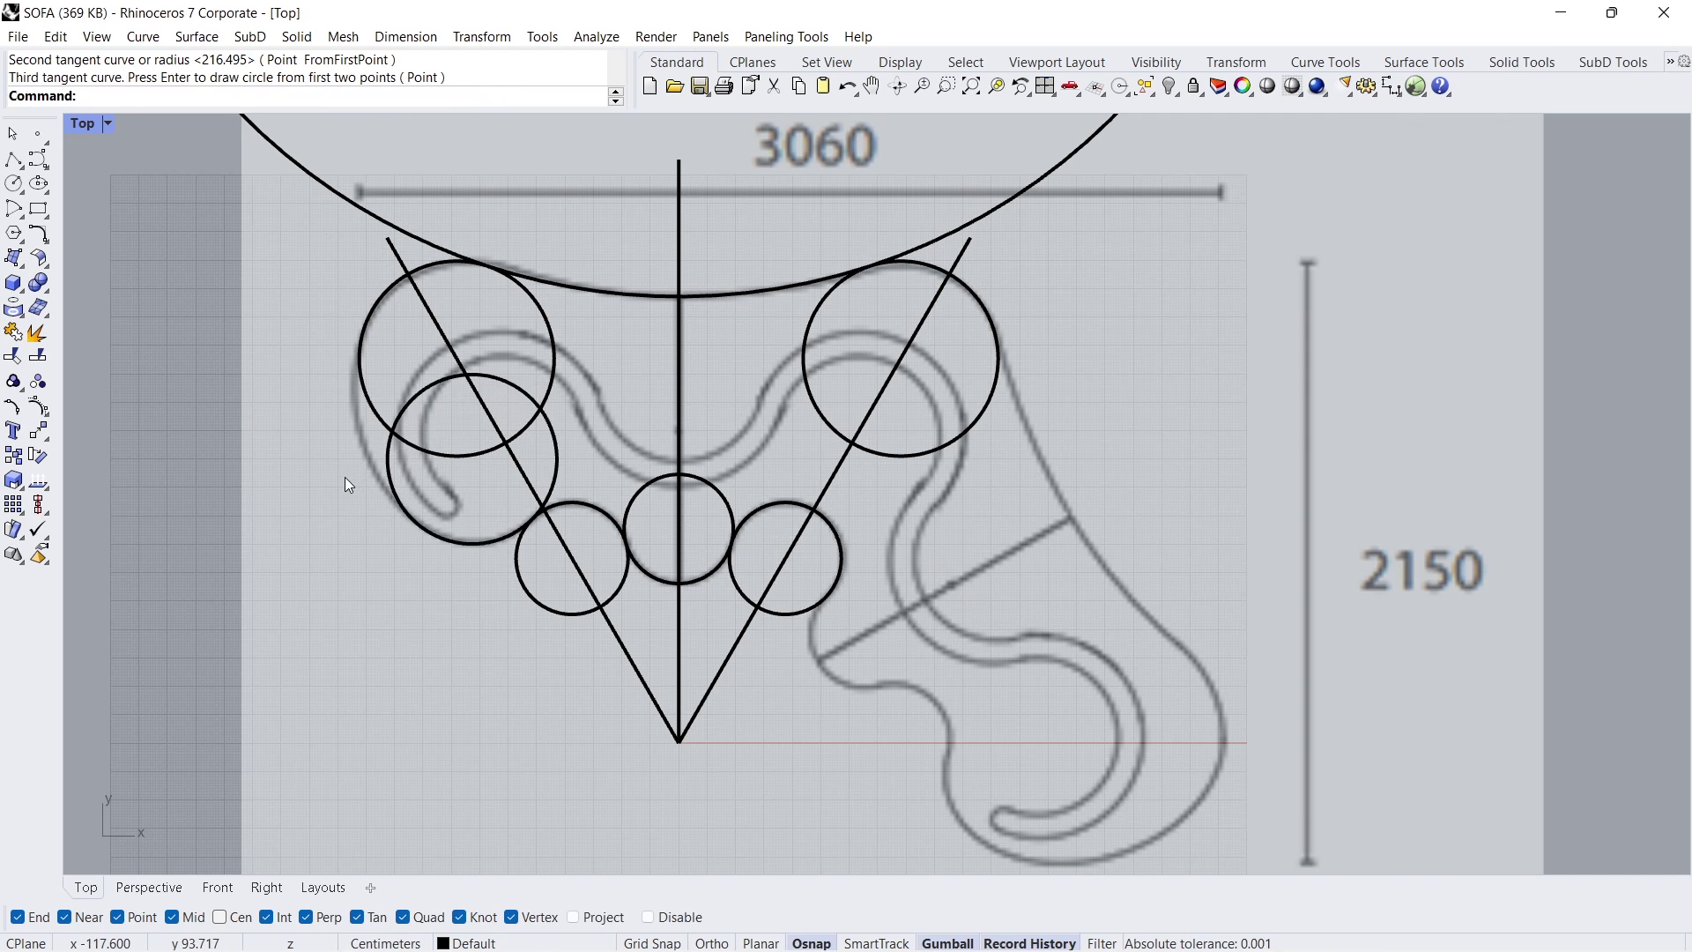
Step: Draw a circle tangent to the upper-left large circle and the lower-left end circle, following the reference's outer left edge
key("Return")
left_click(357, 355)
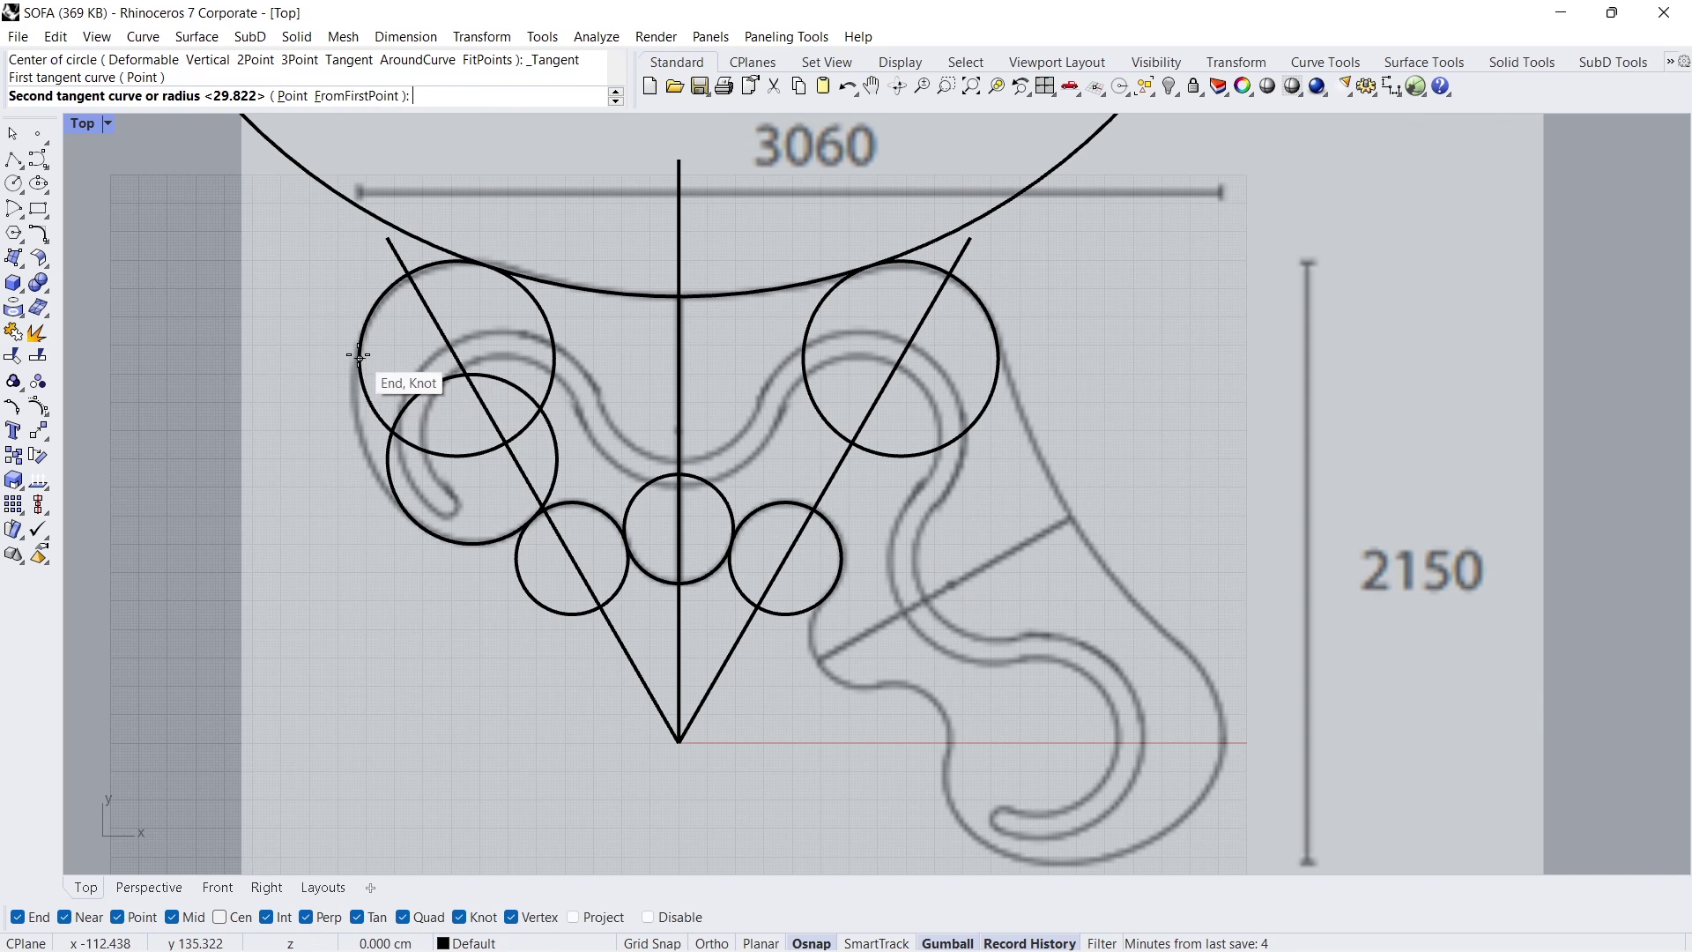
left_click(385, 482)
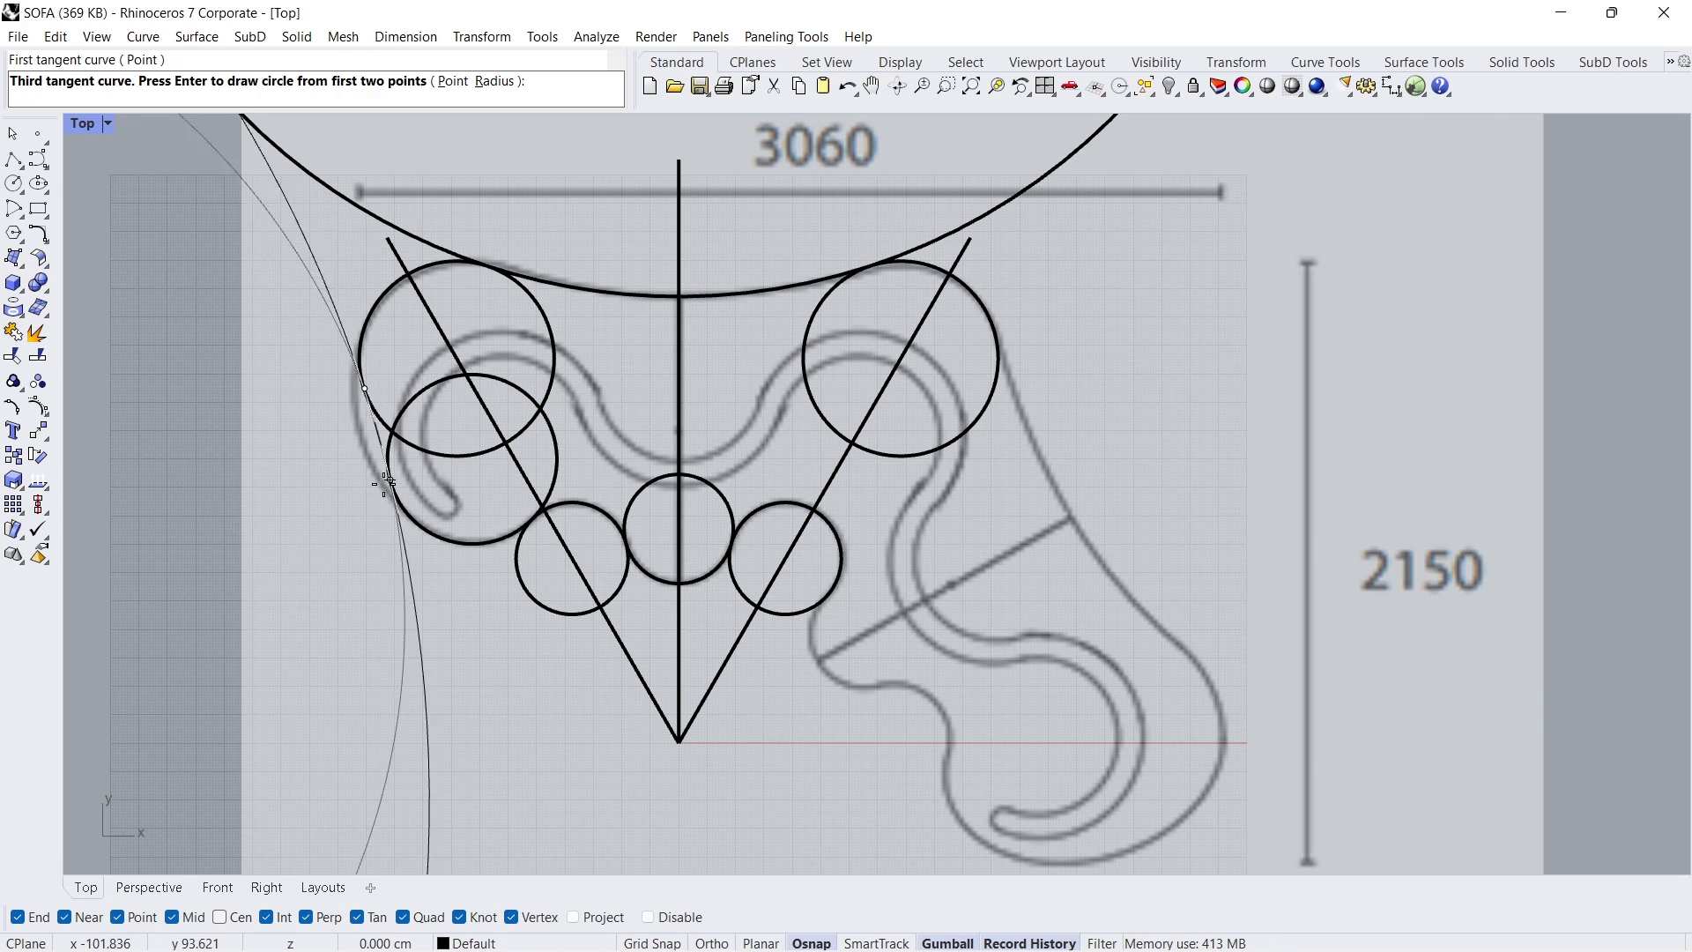
left_click(487, 560)
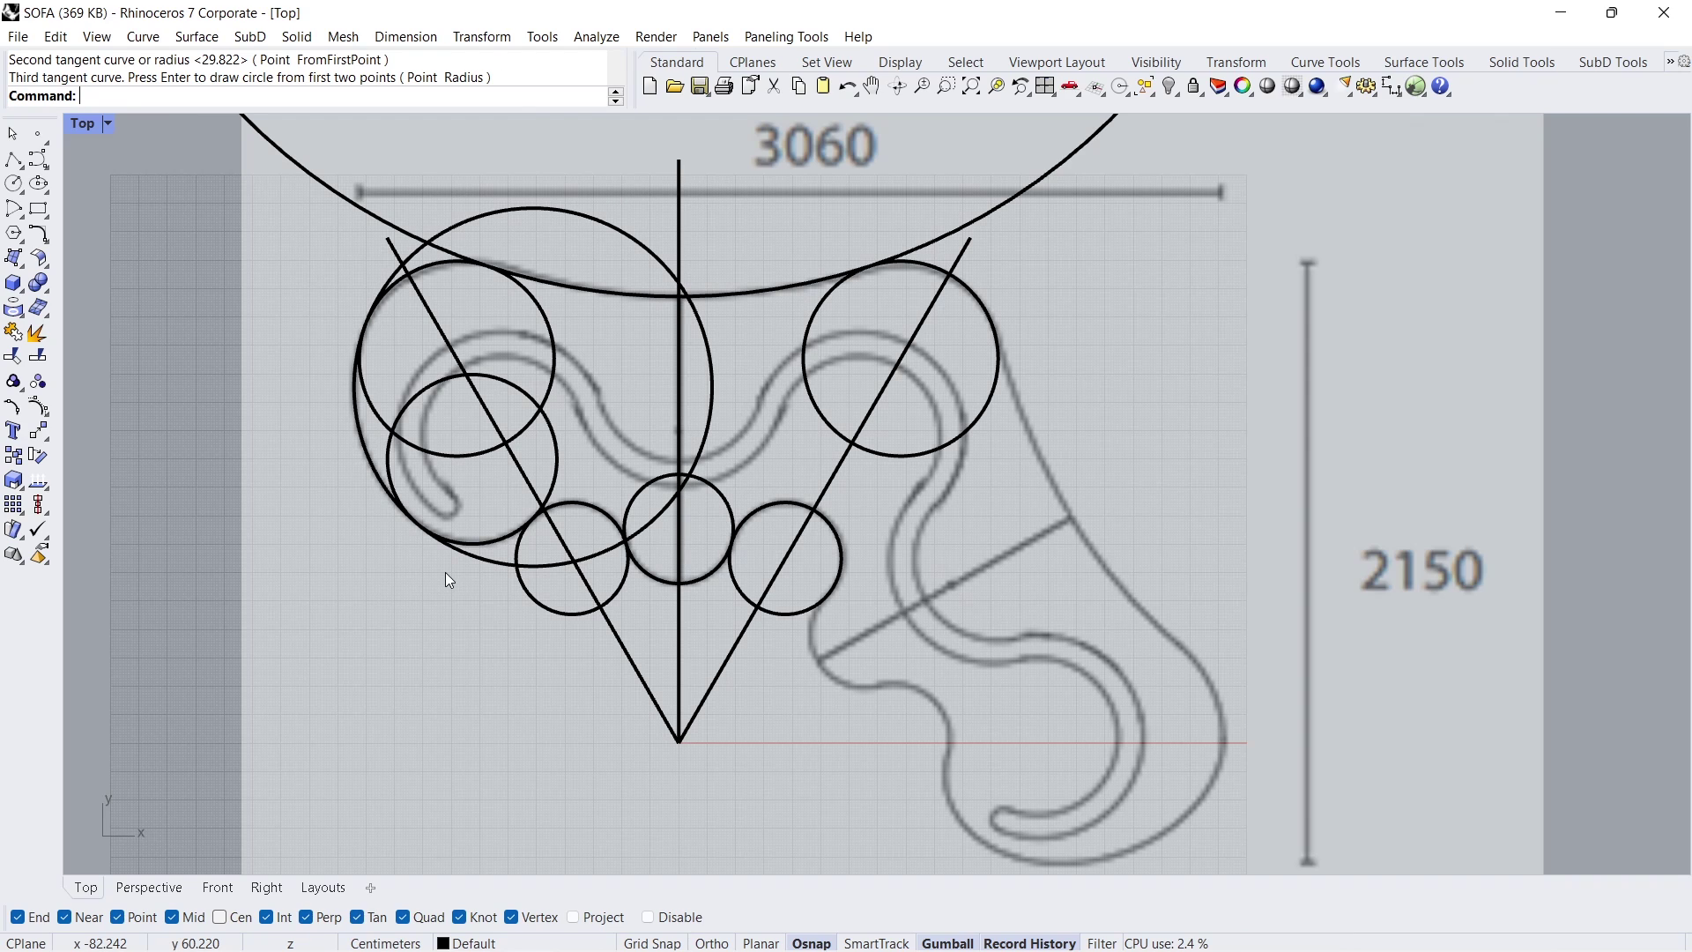
Step: Trim the outer-left tangent circle to its outer arc using the two overlapping left circles as cutters, and delete the left angled line
left_click(14, 355)
left_click(422, 391)
left_click(435, 455)
key("Return")
left_click(495, 570)
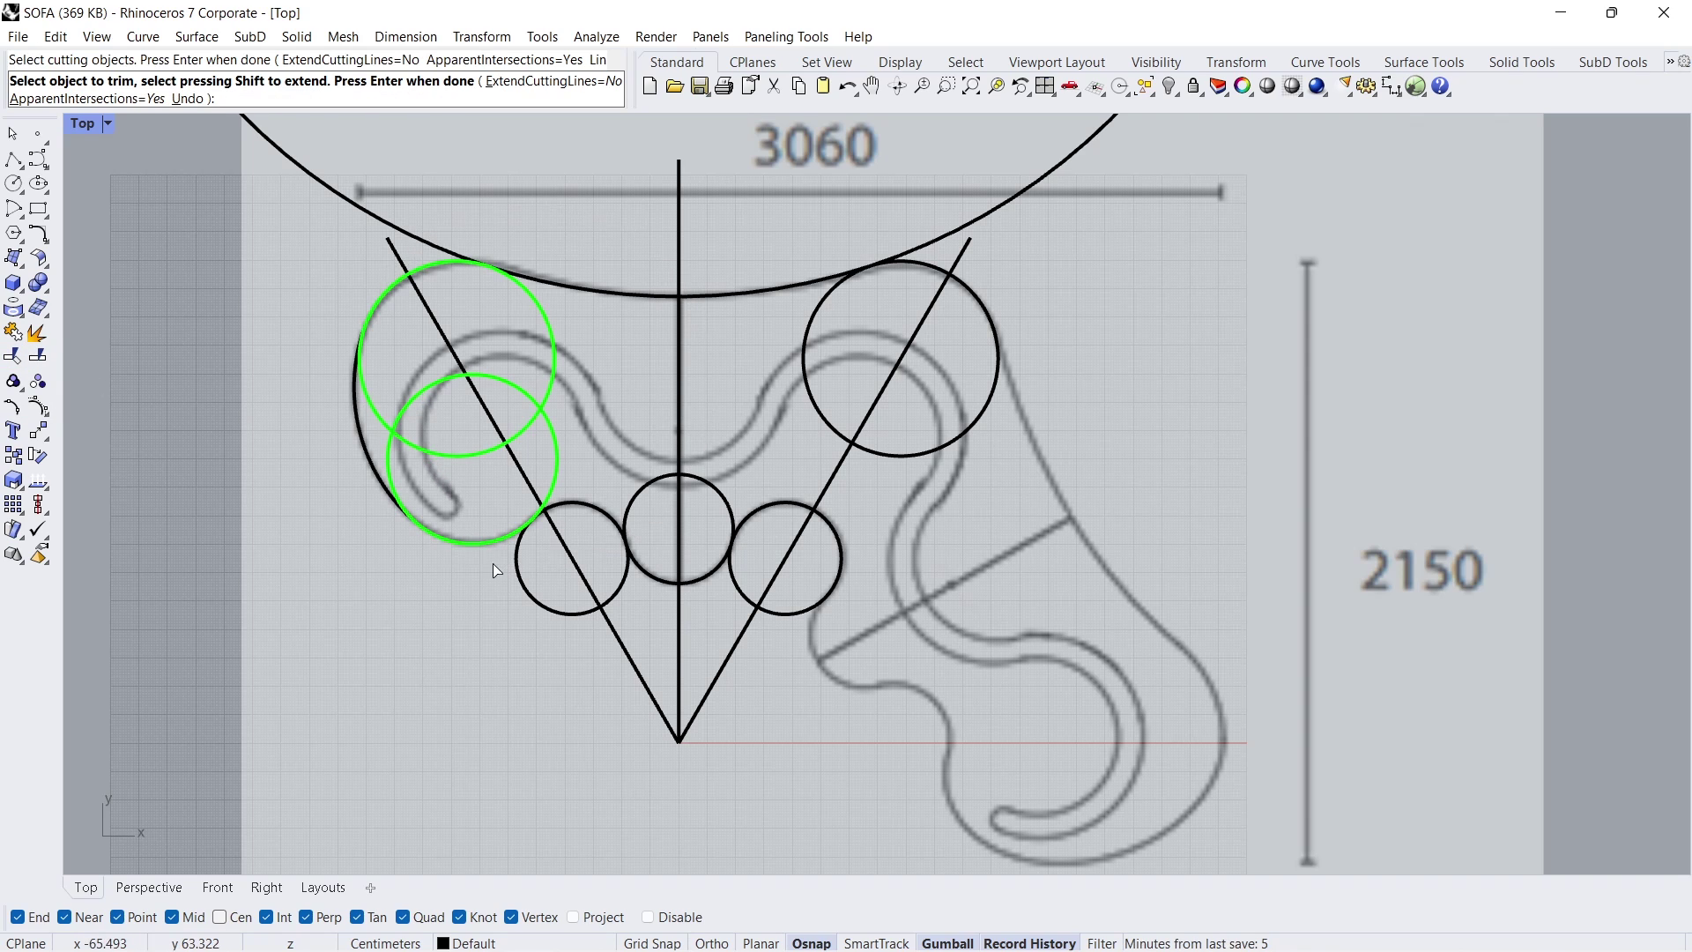
key("Return")
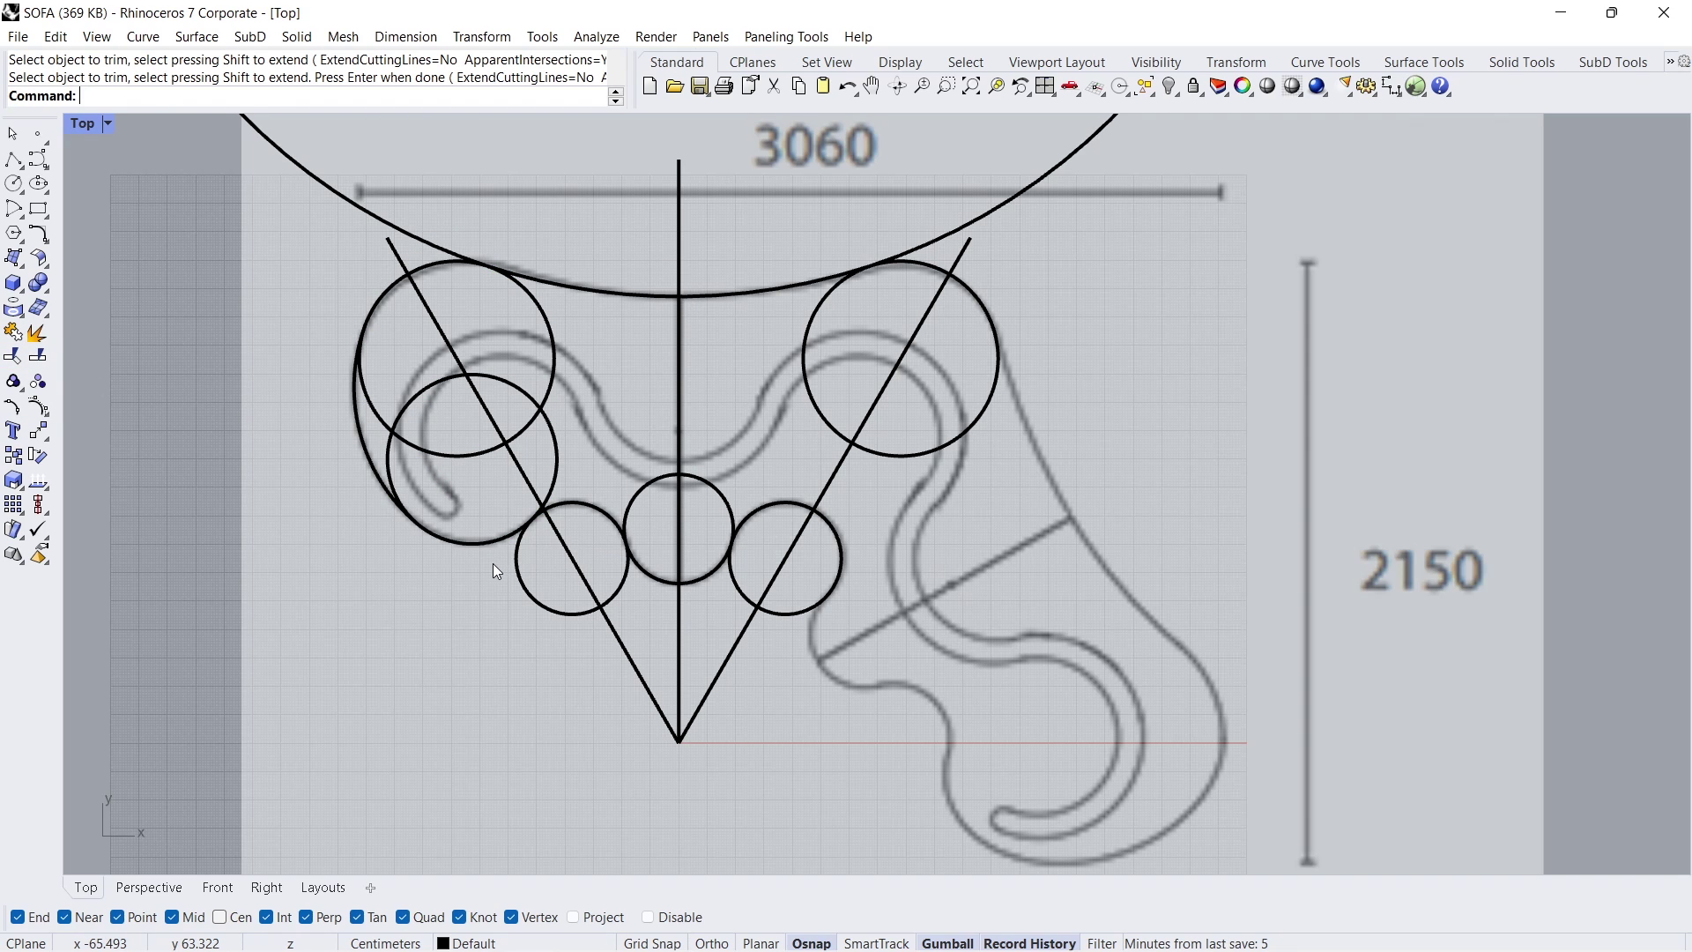
left_click(570, 557)
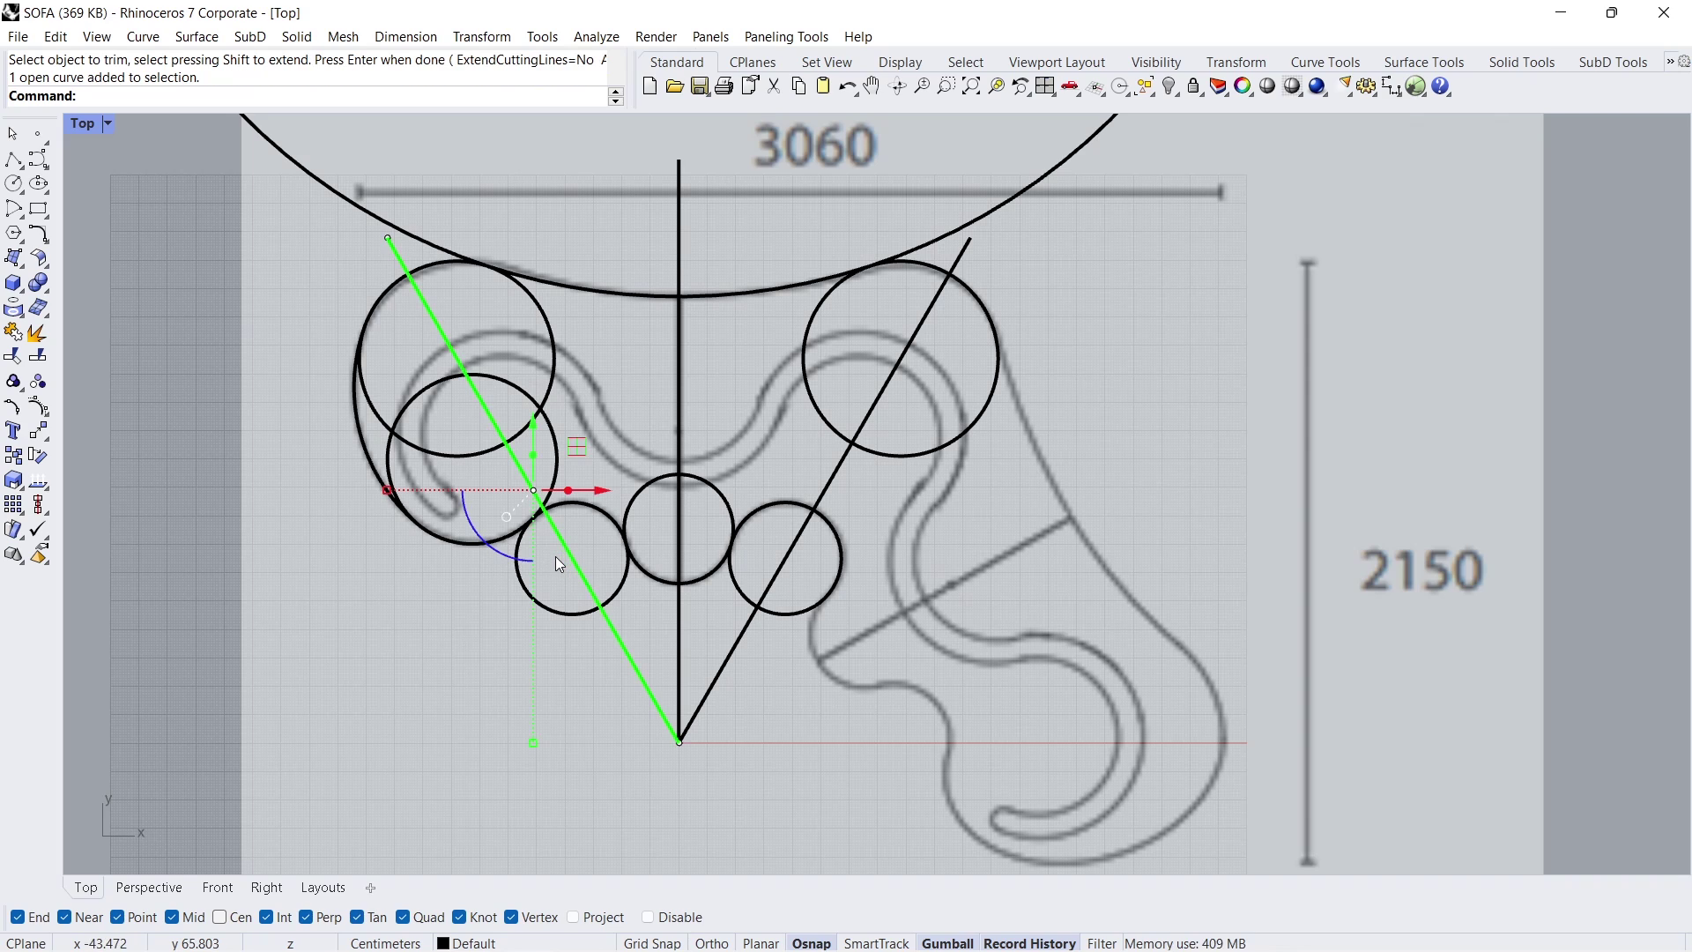
key("Delete")
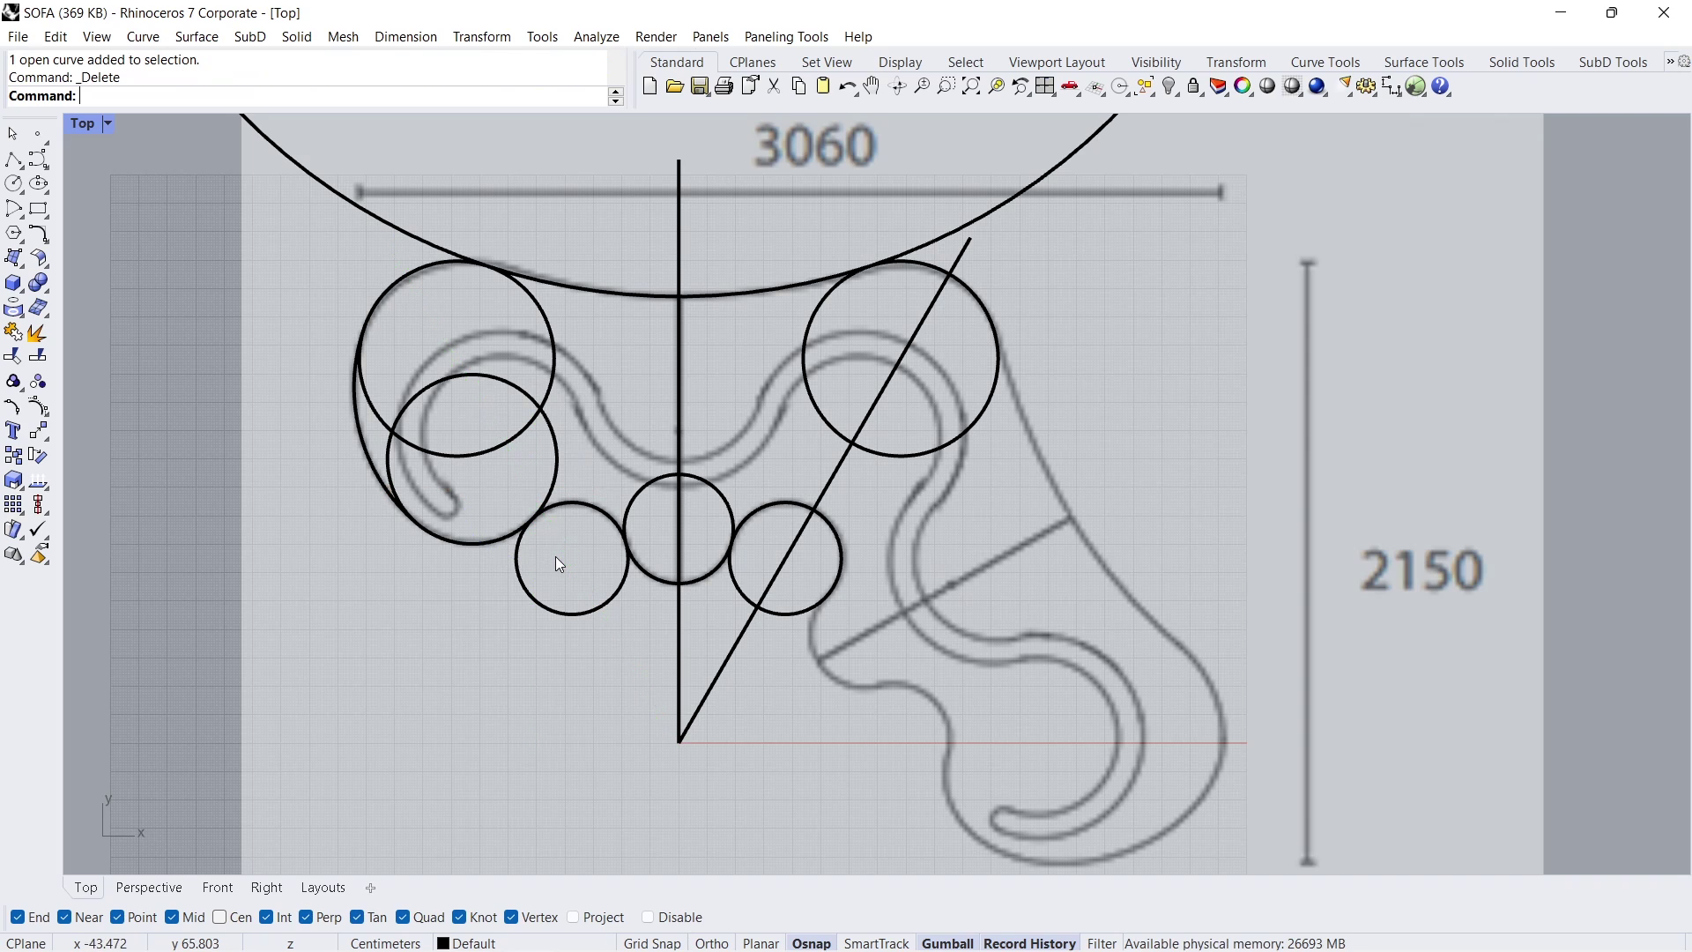
Step: Using the upper-left large circle and vertical line as cutters, trim off the central small circle's right half and the upper arc's excess
left_click(13, 356)
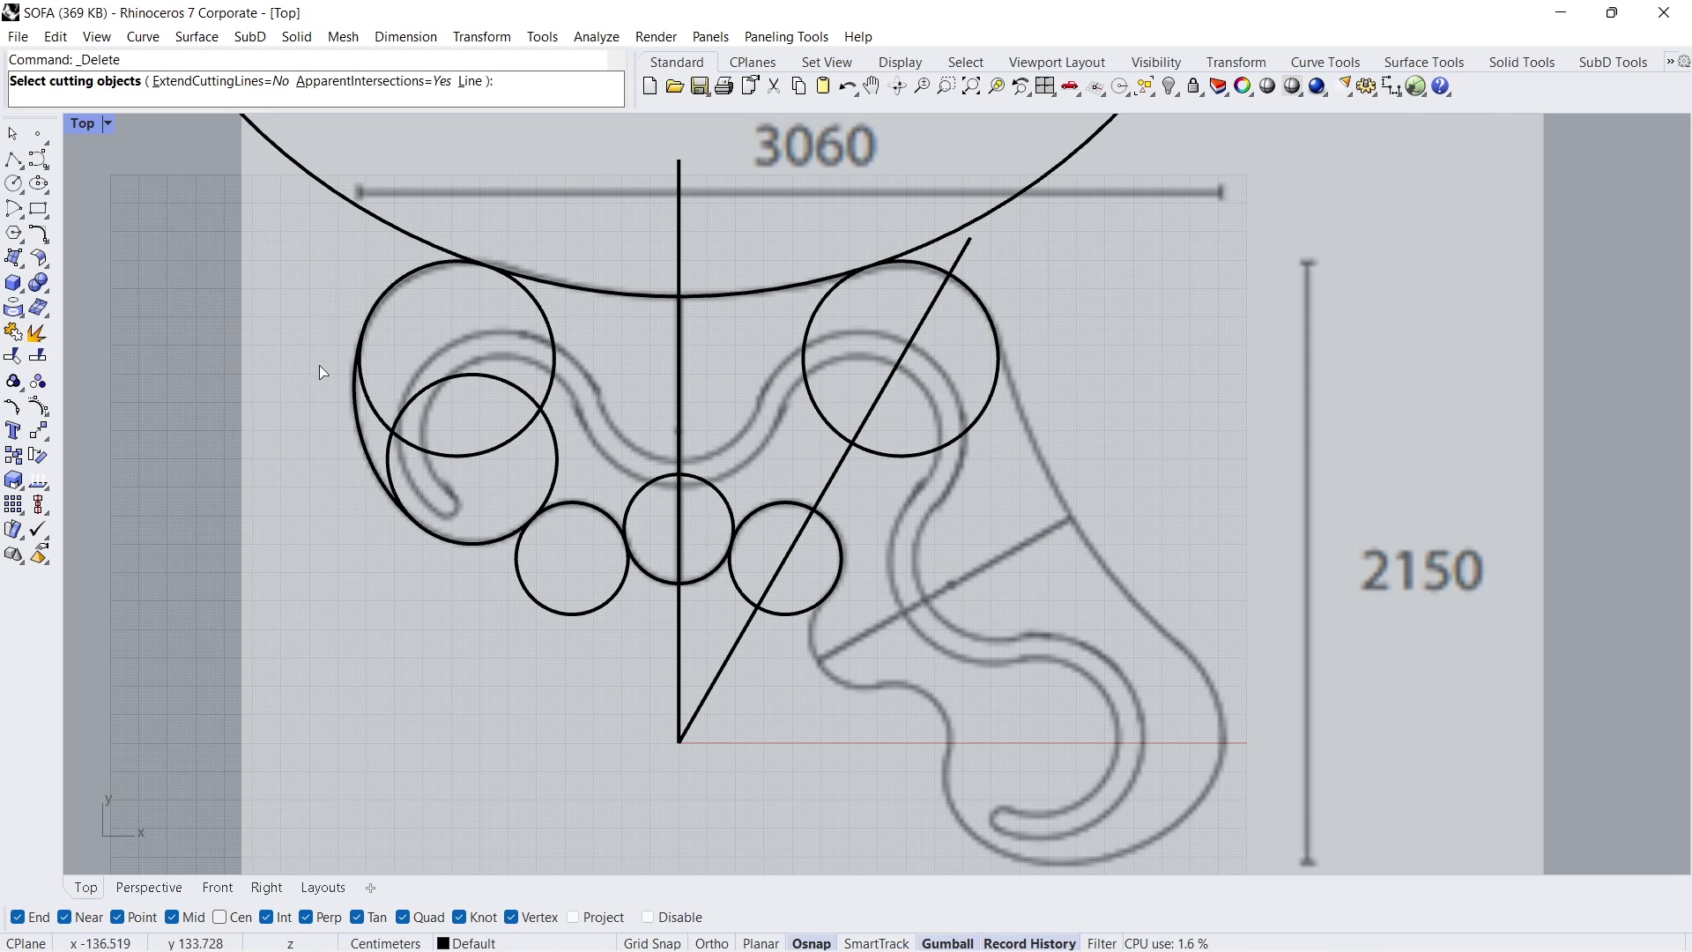
left_click(545, 319)
left_click(677, 398)
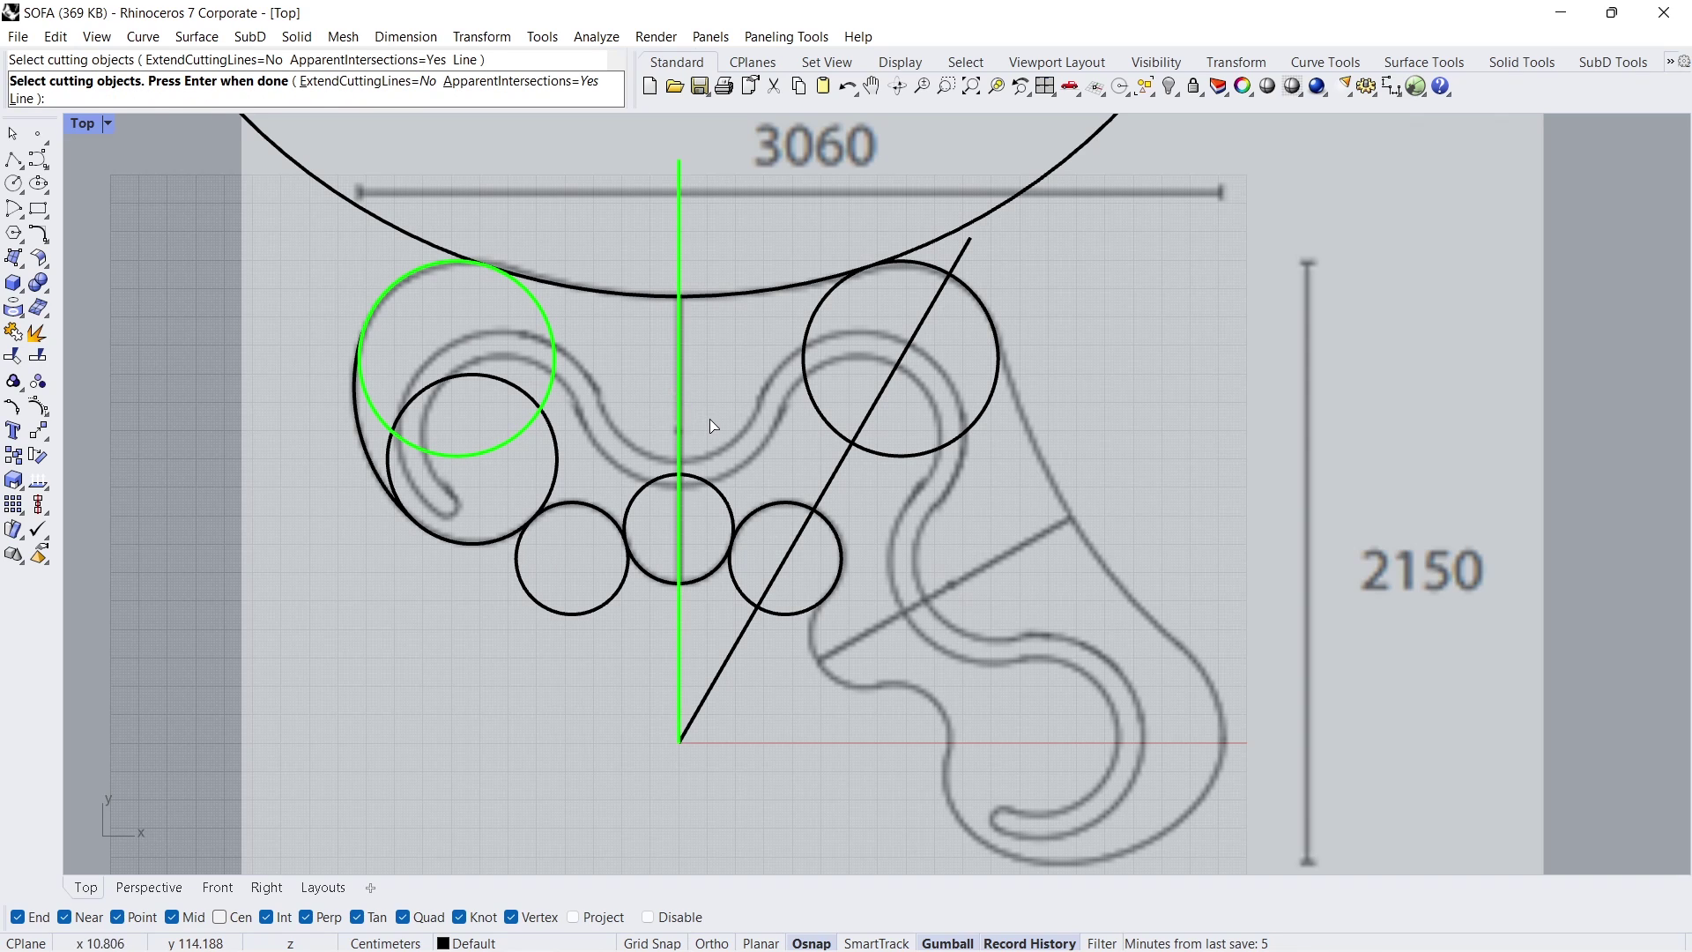
key("Return")
left_click(718, 491)
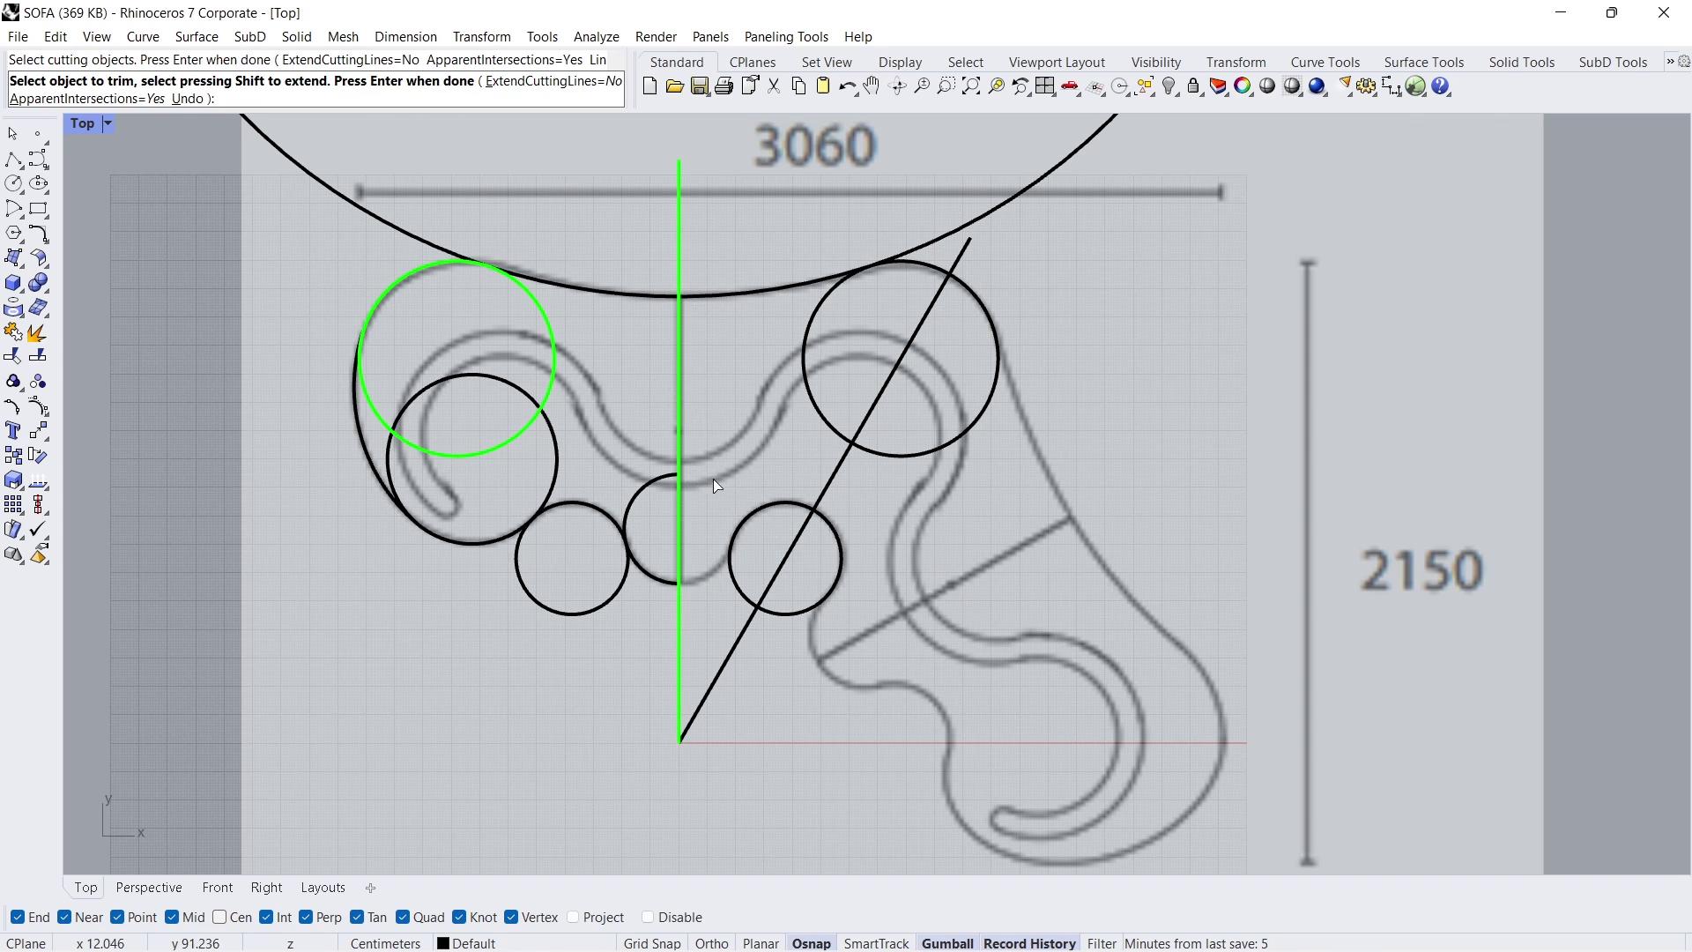
left_click(725, 300)
key("Return")
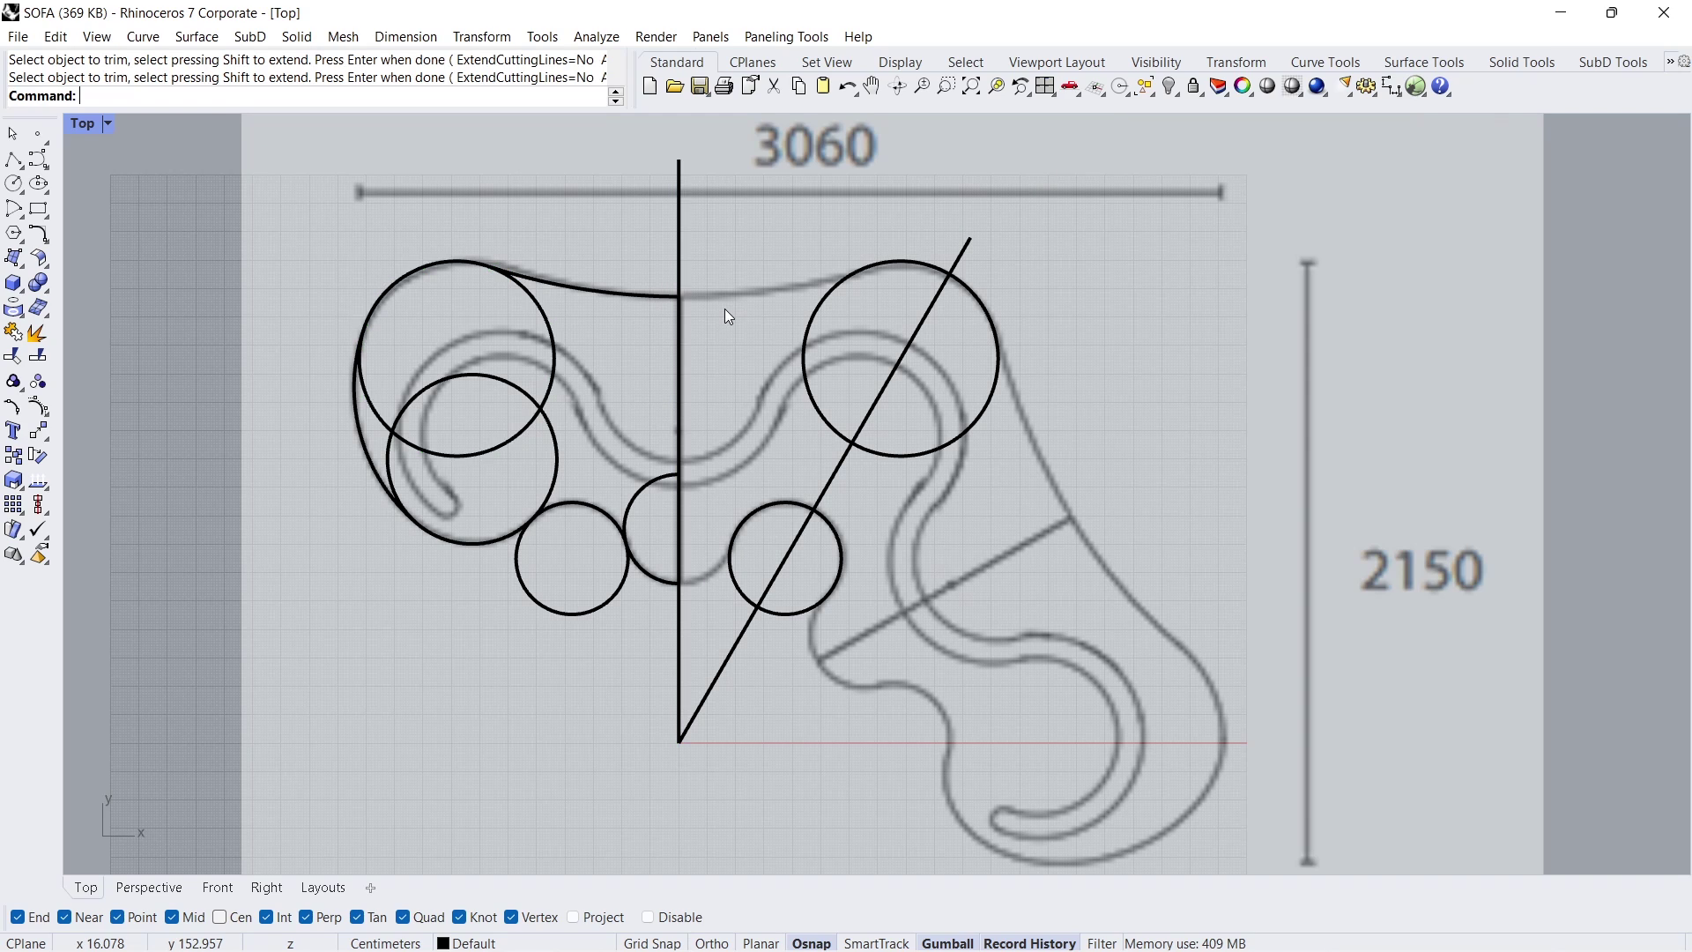
Step: Delete the large and small circles on the right angled line
left_click(804, 354)
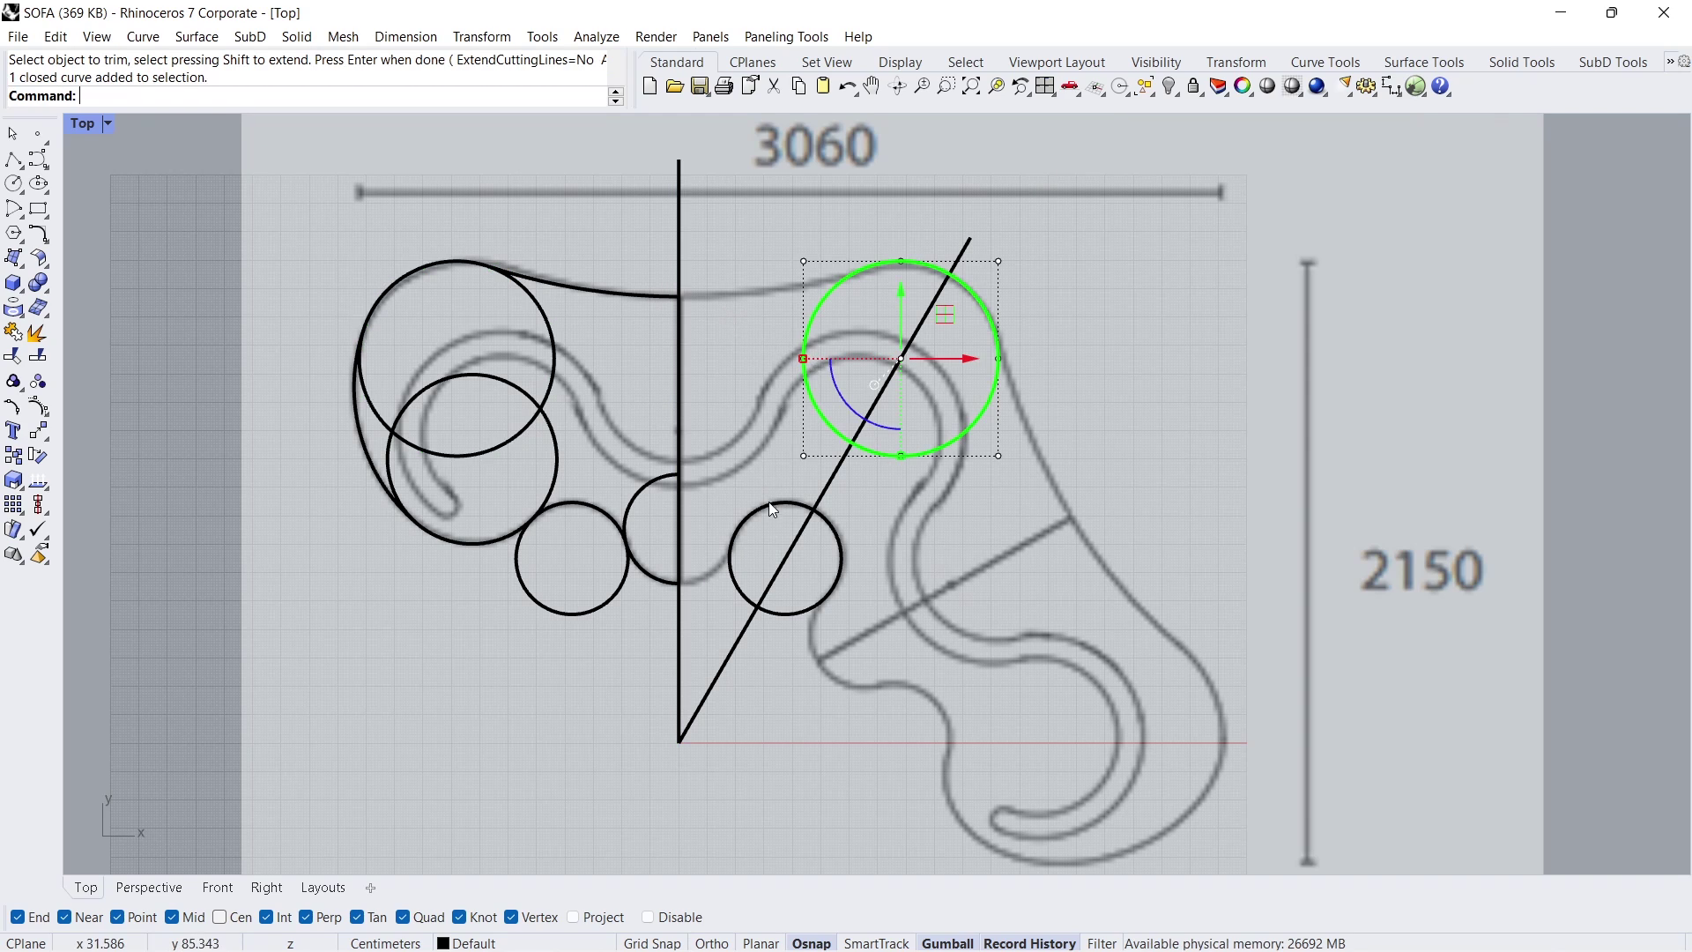
left_click(766, 508, "shift")
key("Delete")
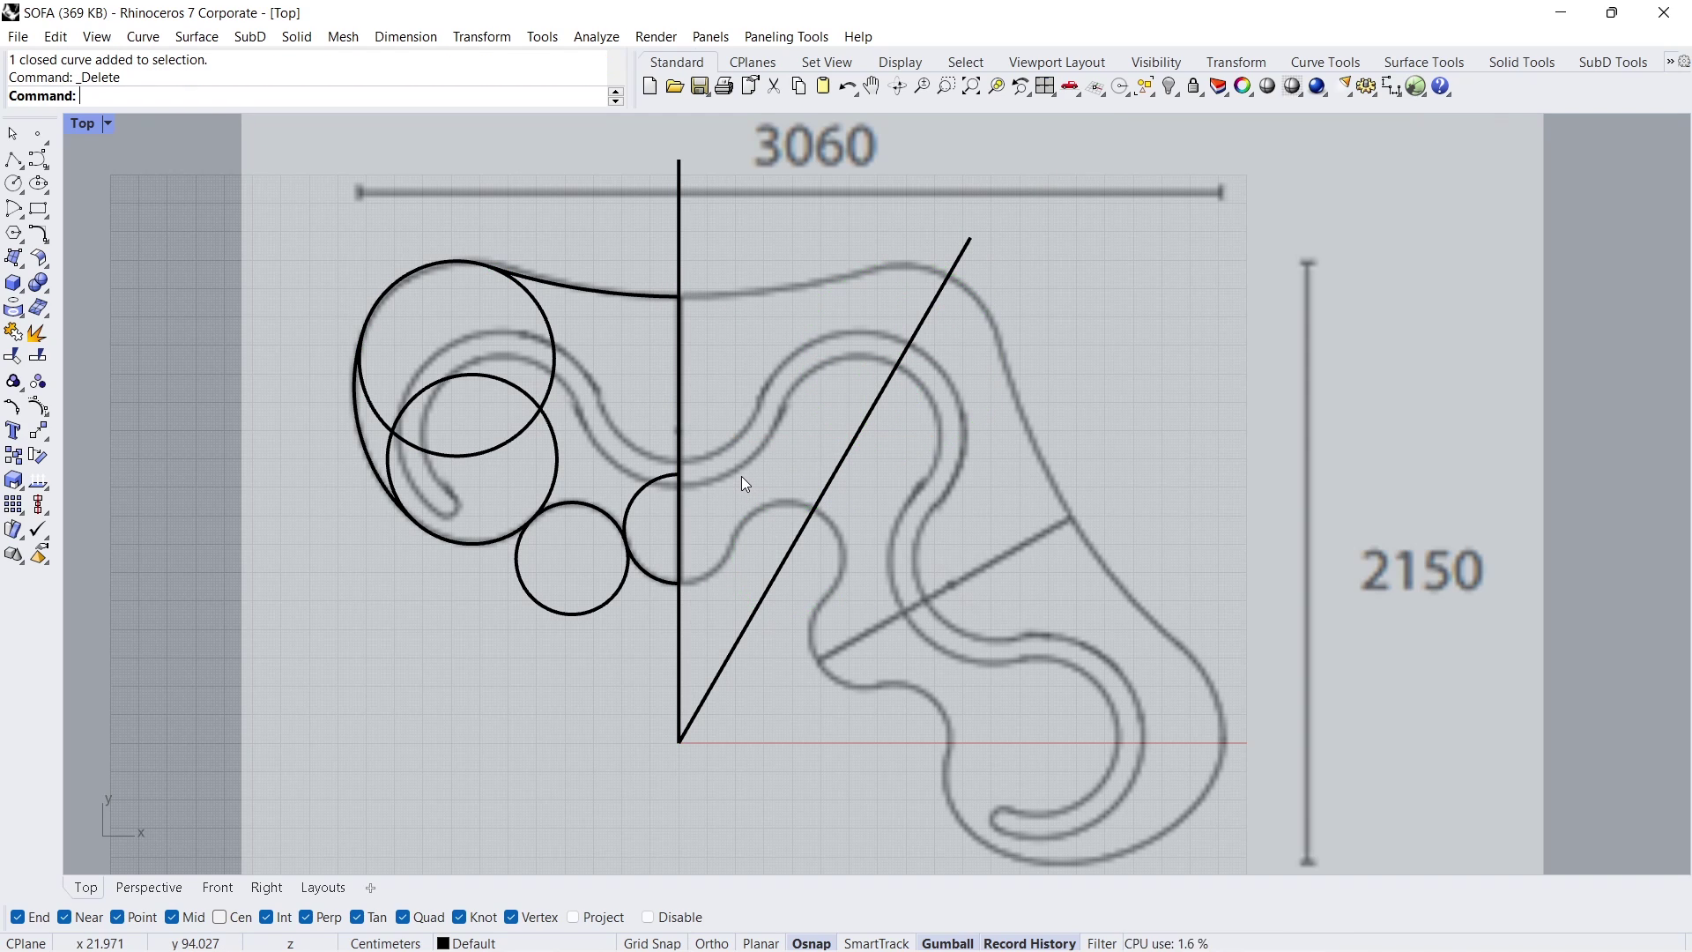
Step: Combine the left-half regions into one closed outline with Curve Boolean, leaving out the left small circle and using DeleteInput=All
left_click(48, 244)
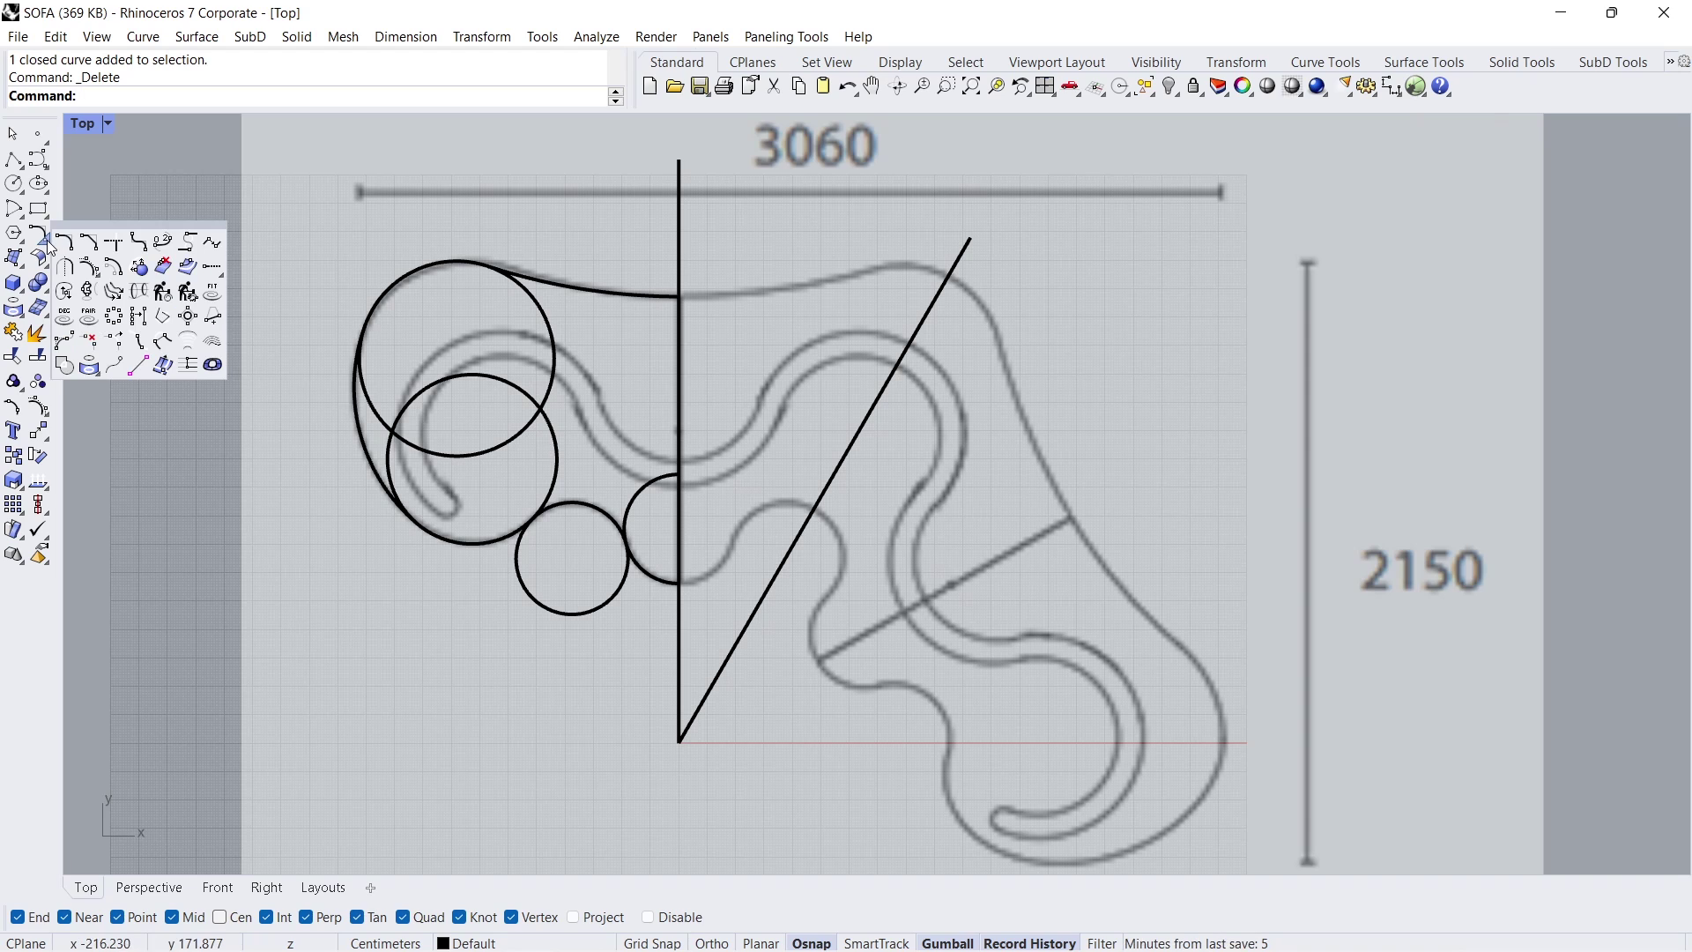
left_click(65, 364)
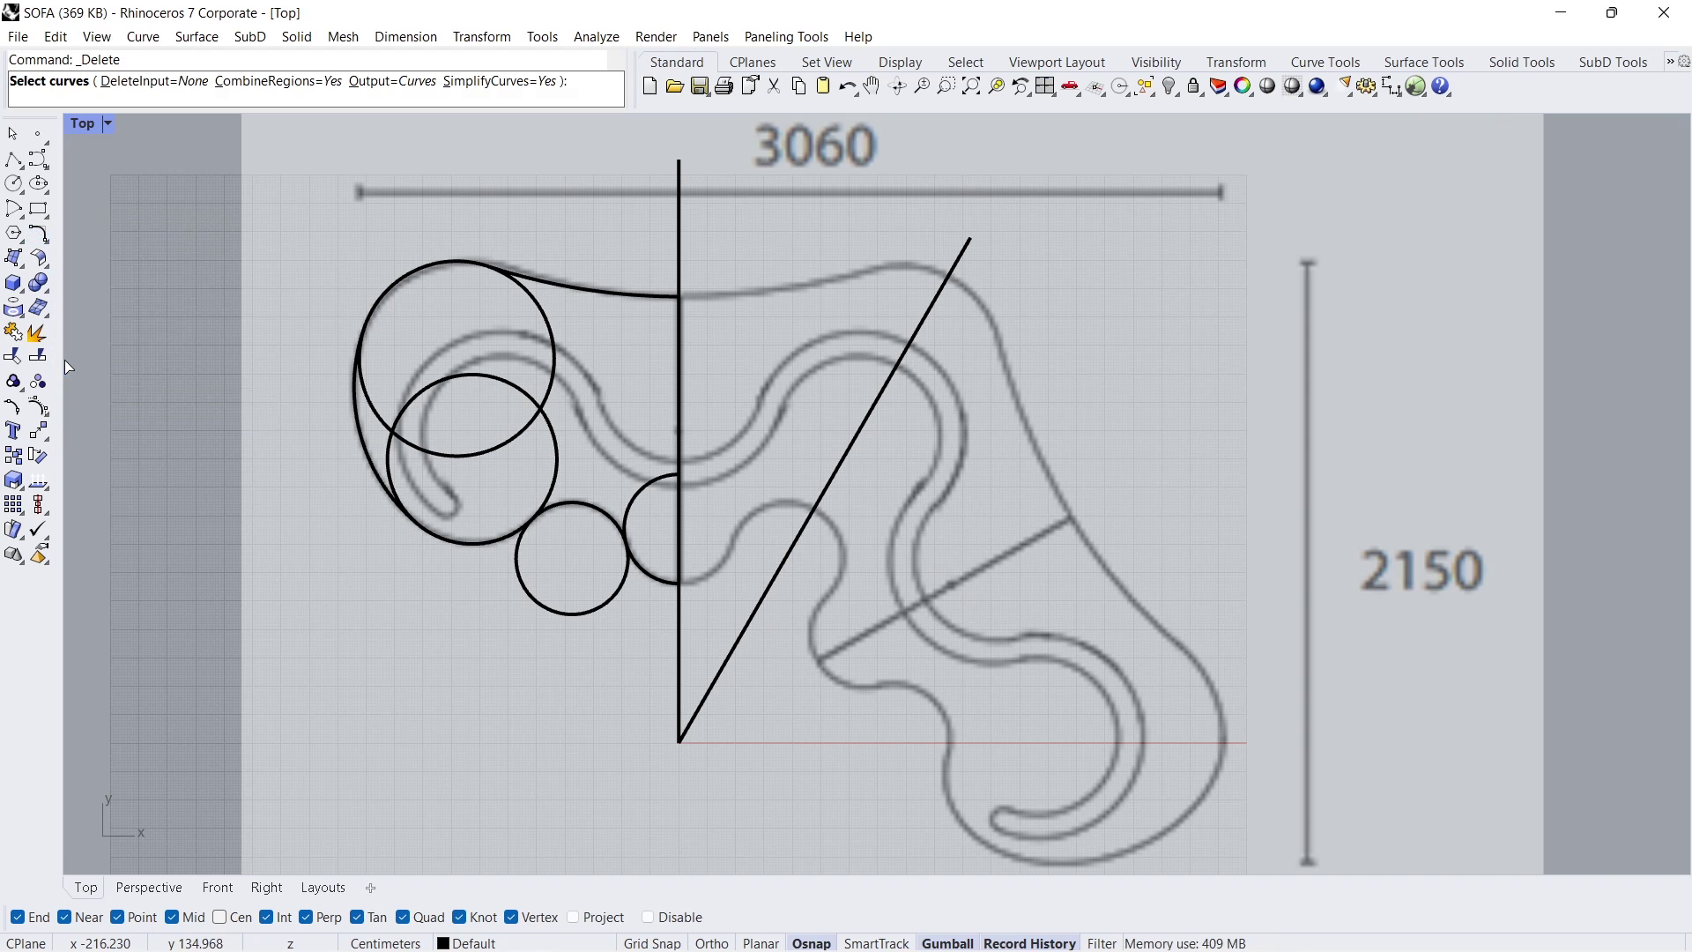
left_click(163, 82)
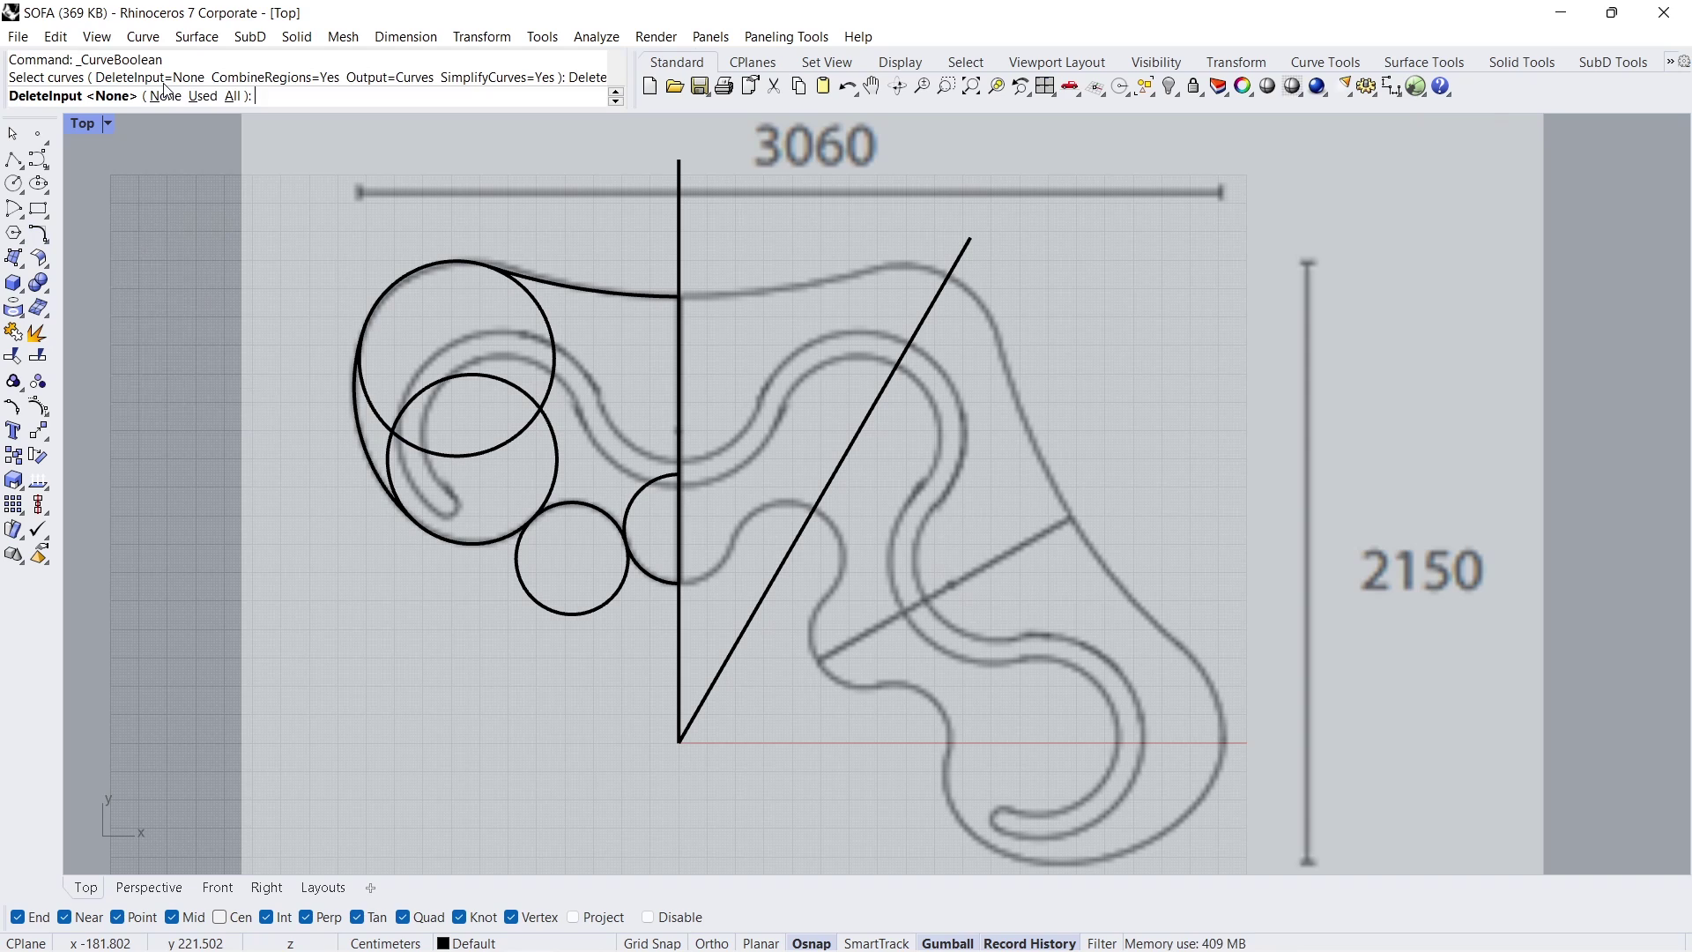
left_click(233, 99)
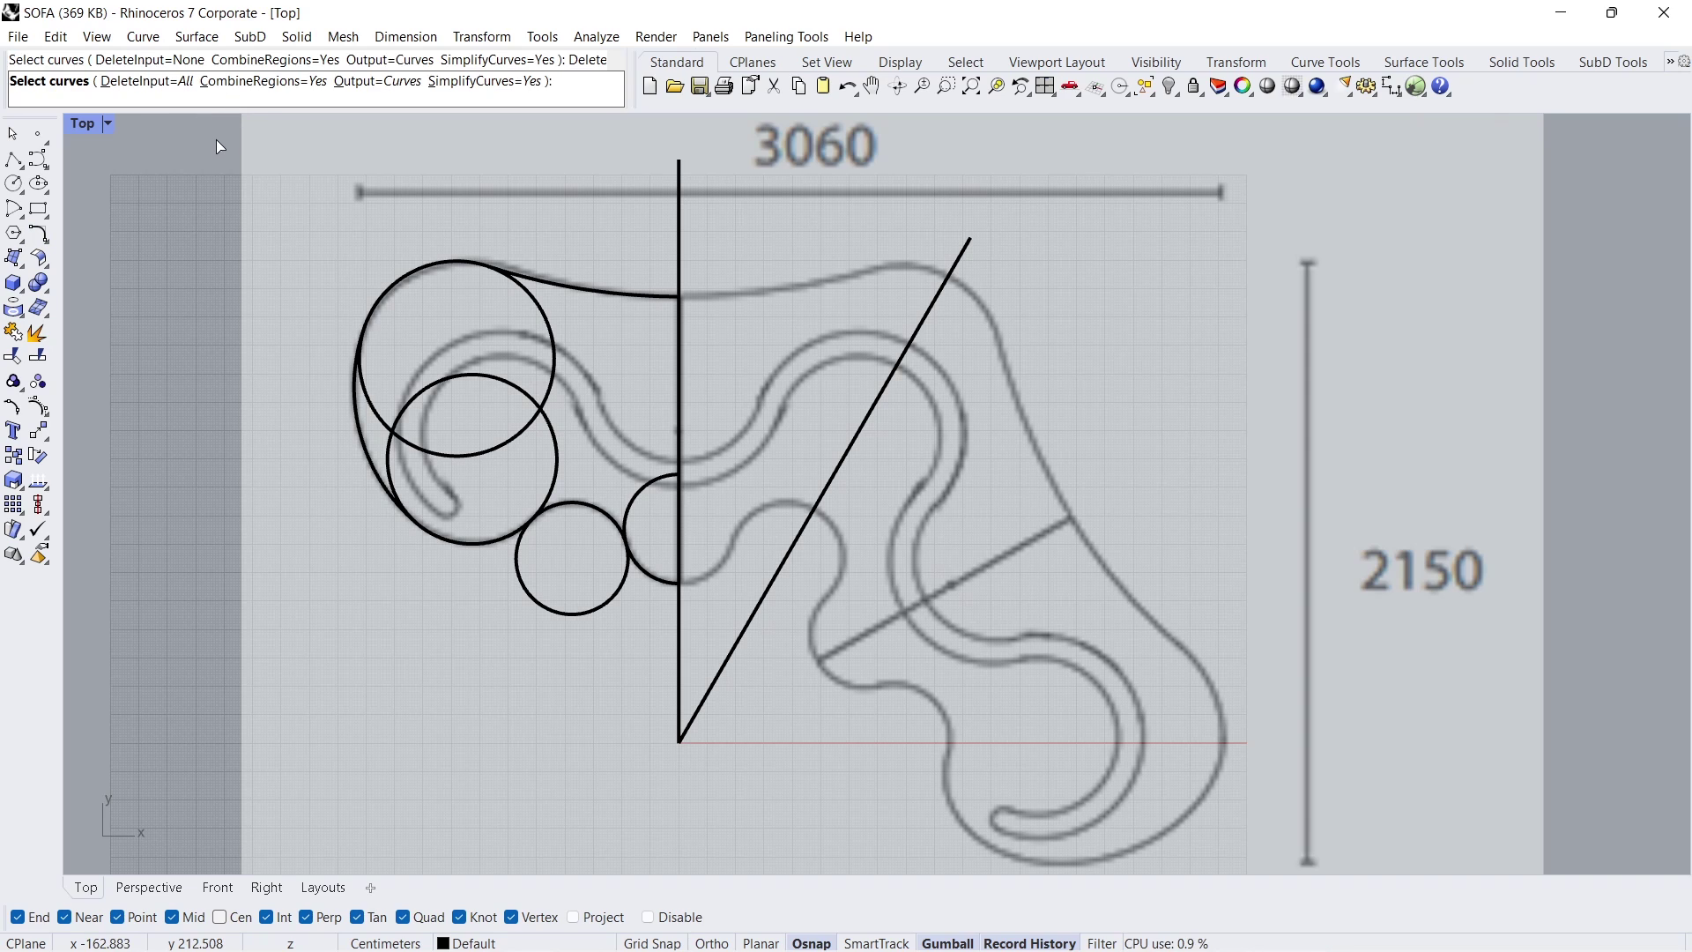
left_click_drag(333, 223, 650, 634)
key("Return")
left_click(653, 528)
left_click(629, 430)
left_click(491, 332)
left_click(382, 434)
left_click(458, 441)
left_click(472, 480)
key("Return")
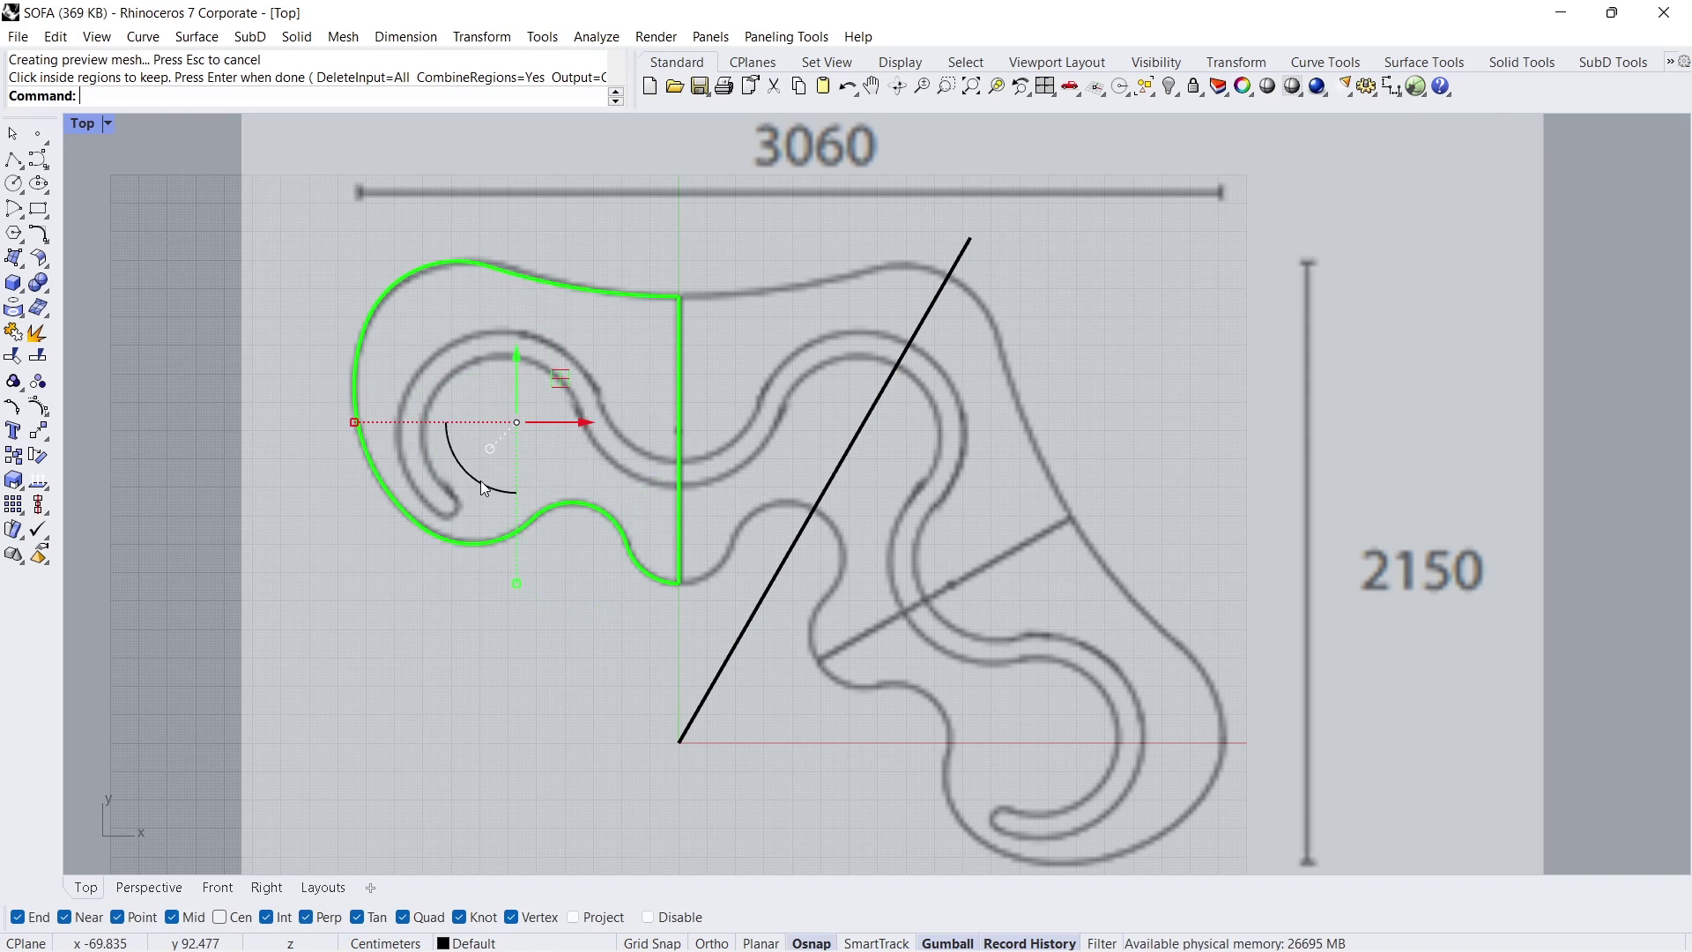
Step: Hide the closed outline of the sofa's left half
left_click(484, 499)
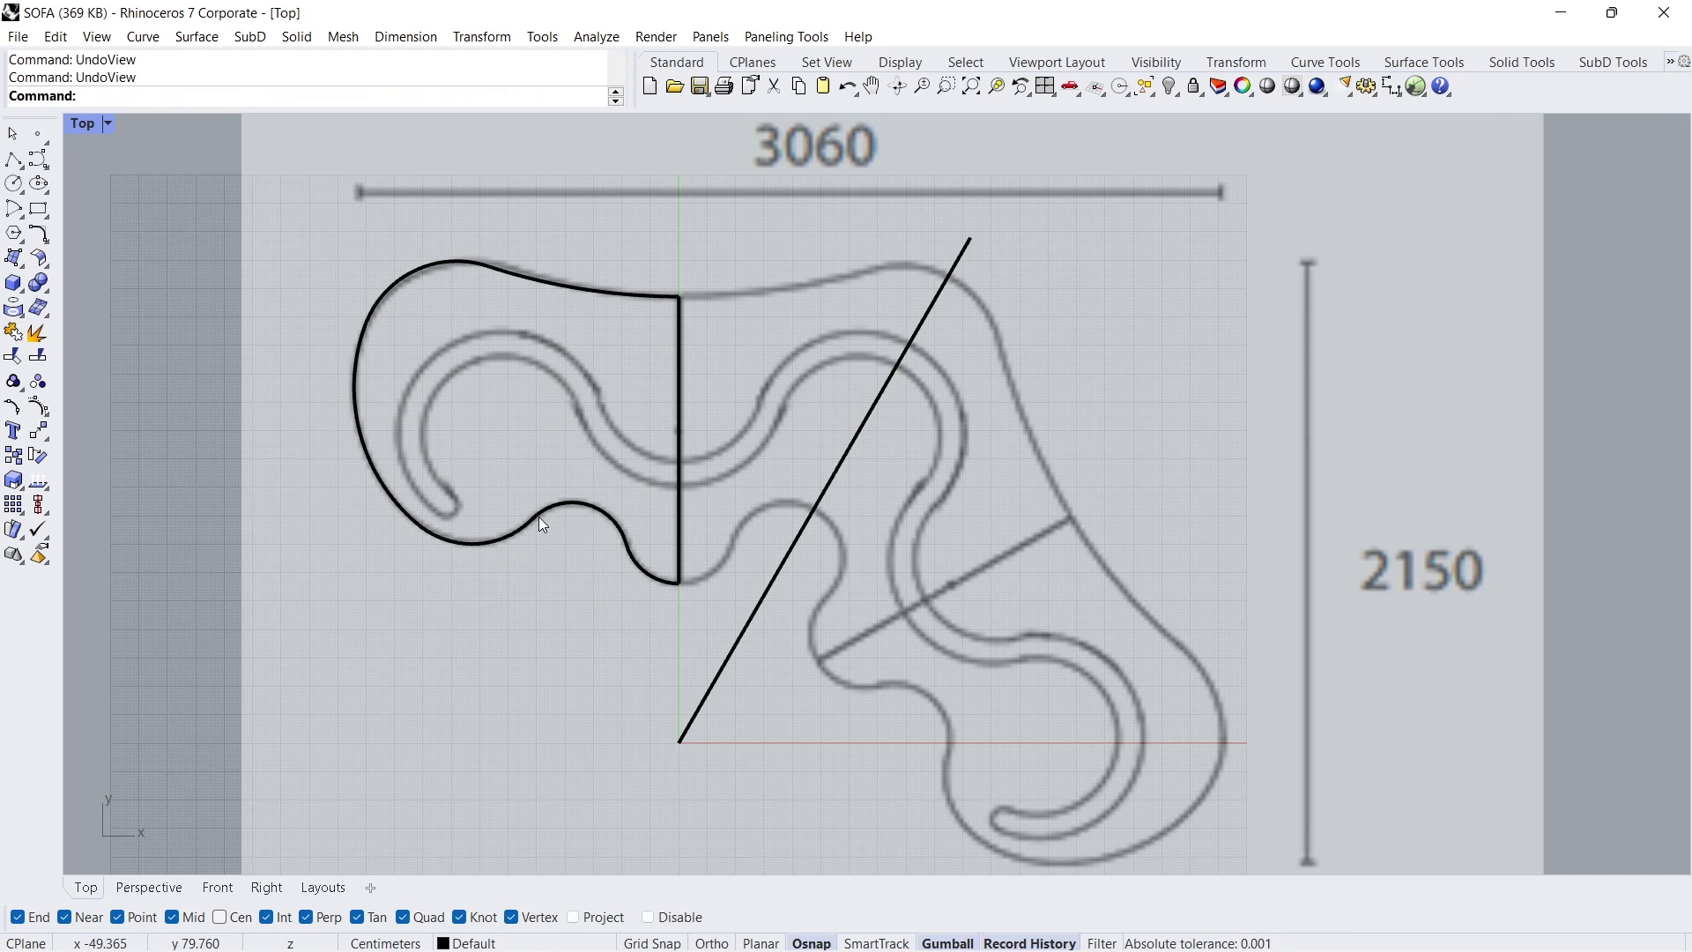
left_click(537, 518)
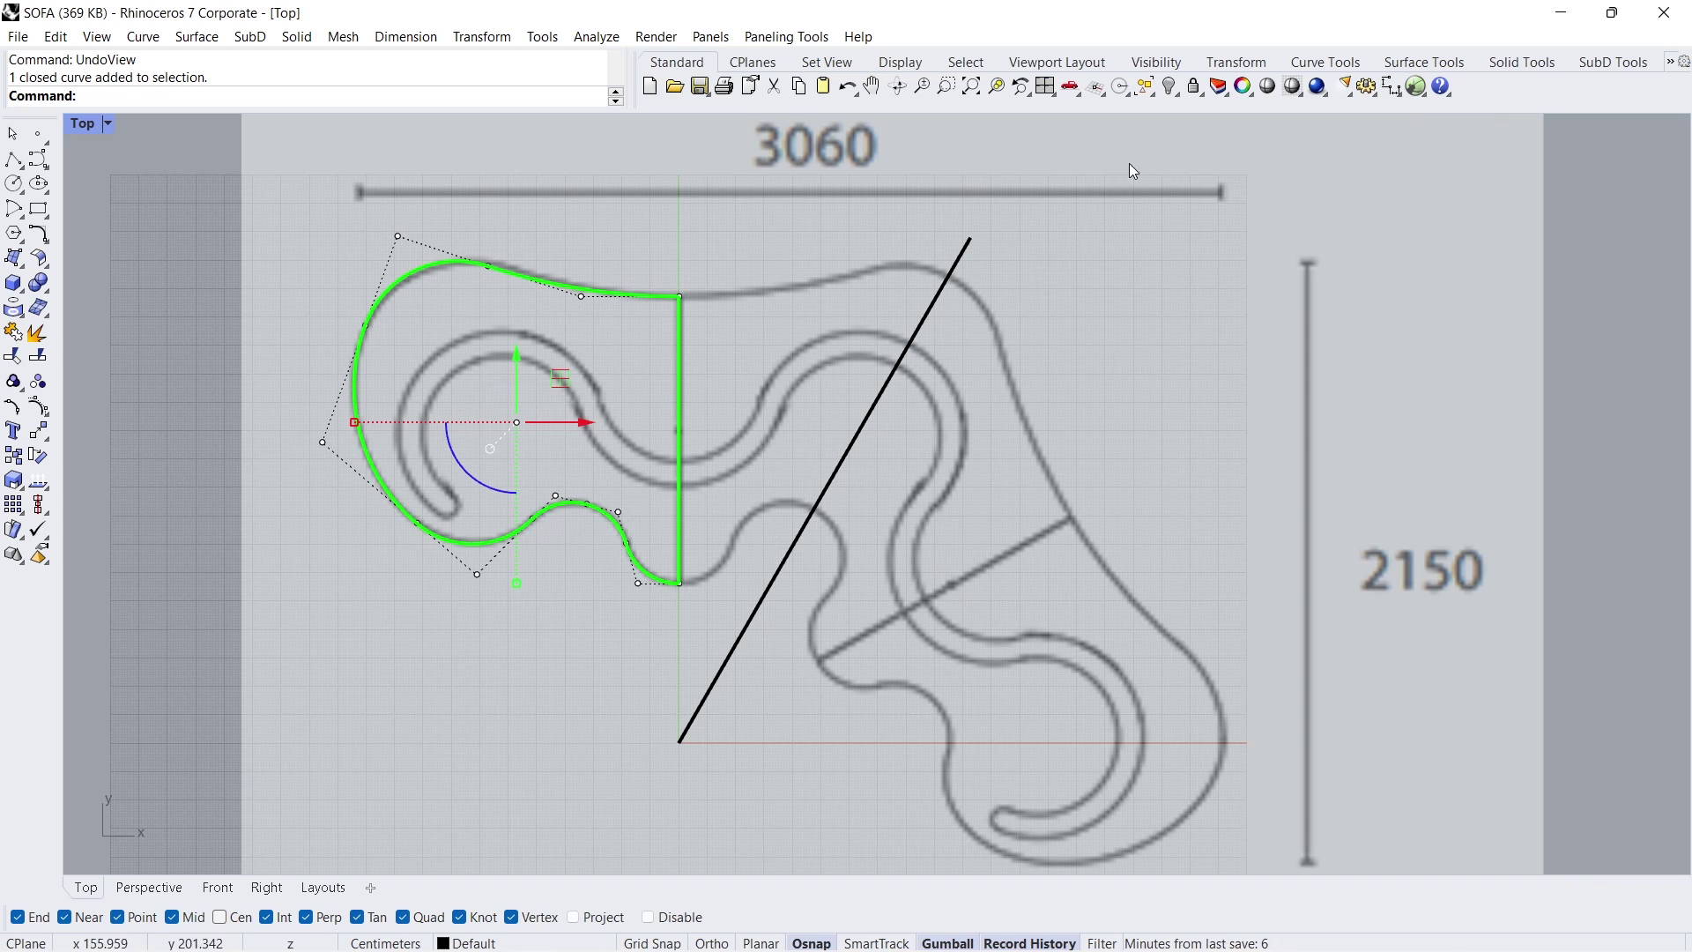
left_click(1169, 87)
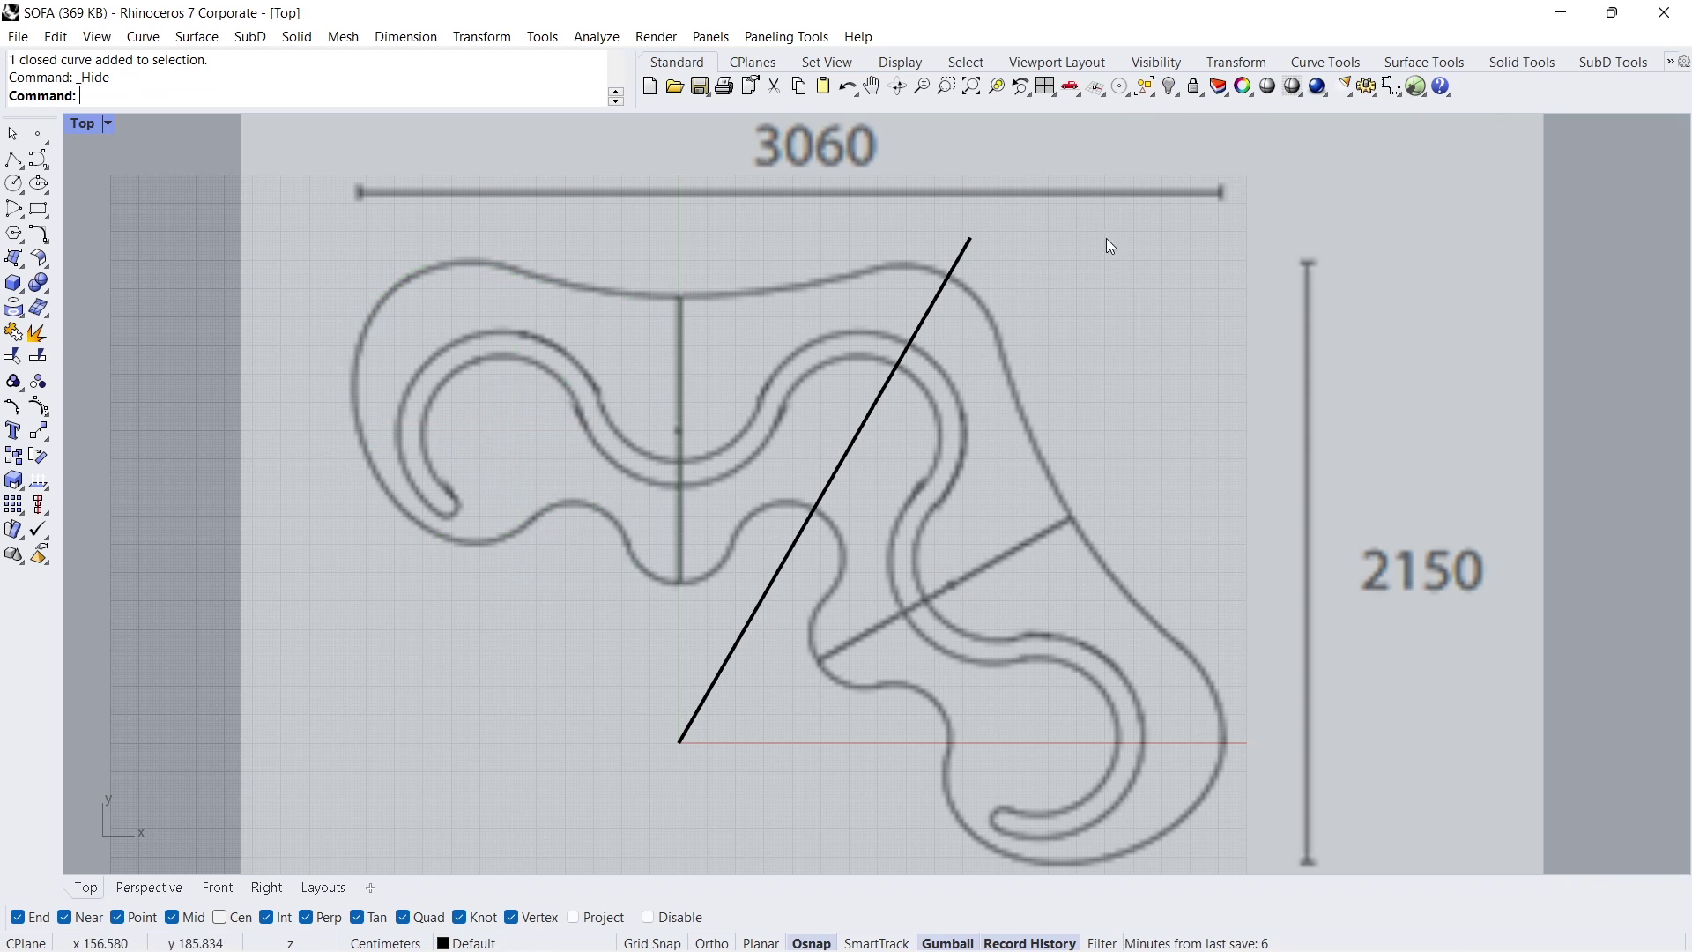
Step: Mirror a copy of the angled line across the vertical axis through the origin
left_click_drag(821, 646, 726, 560)
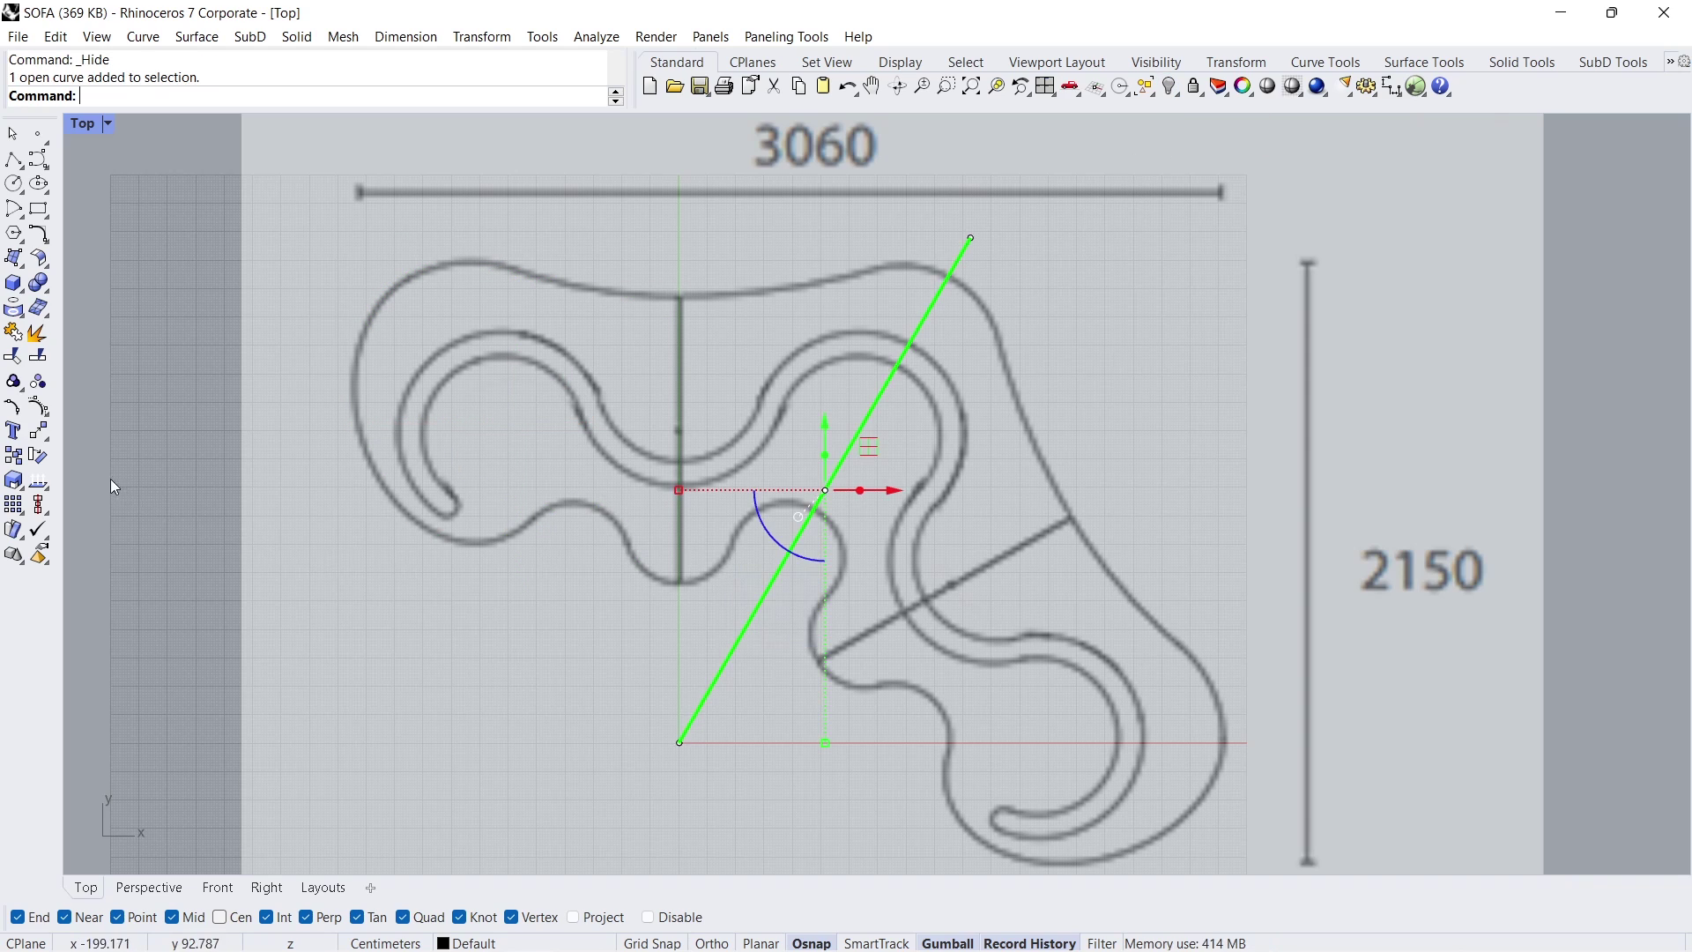
left_click(46, 438)
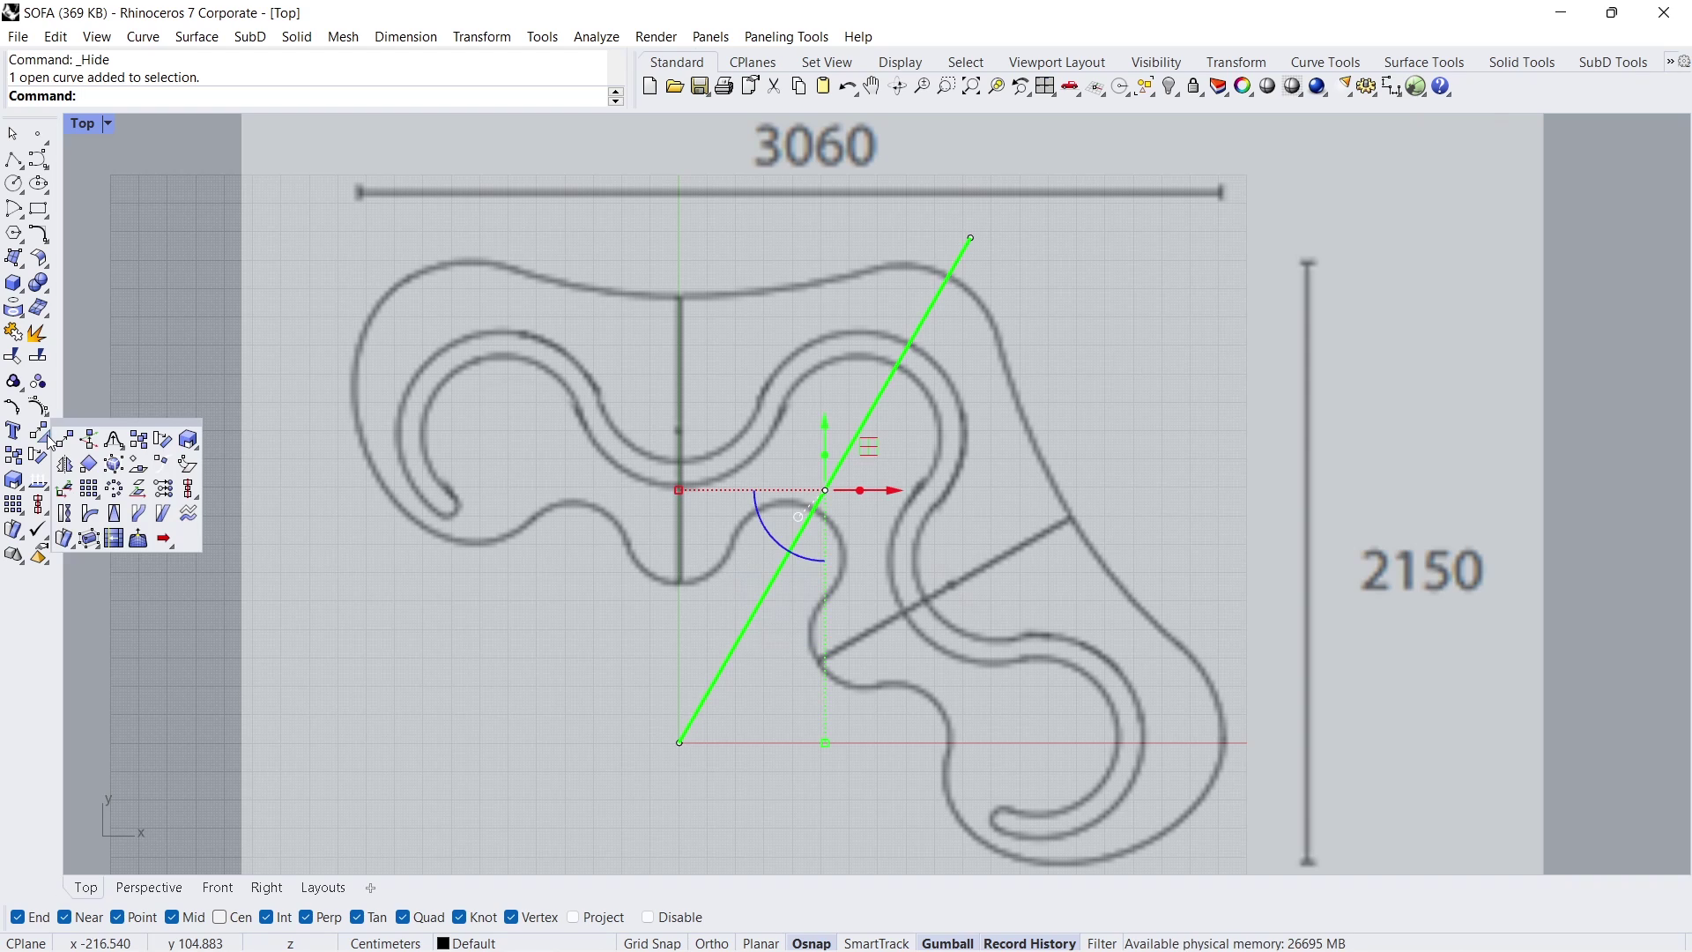
left_click(63, 466)
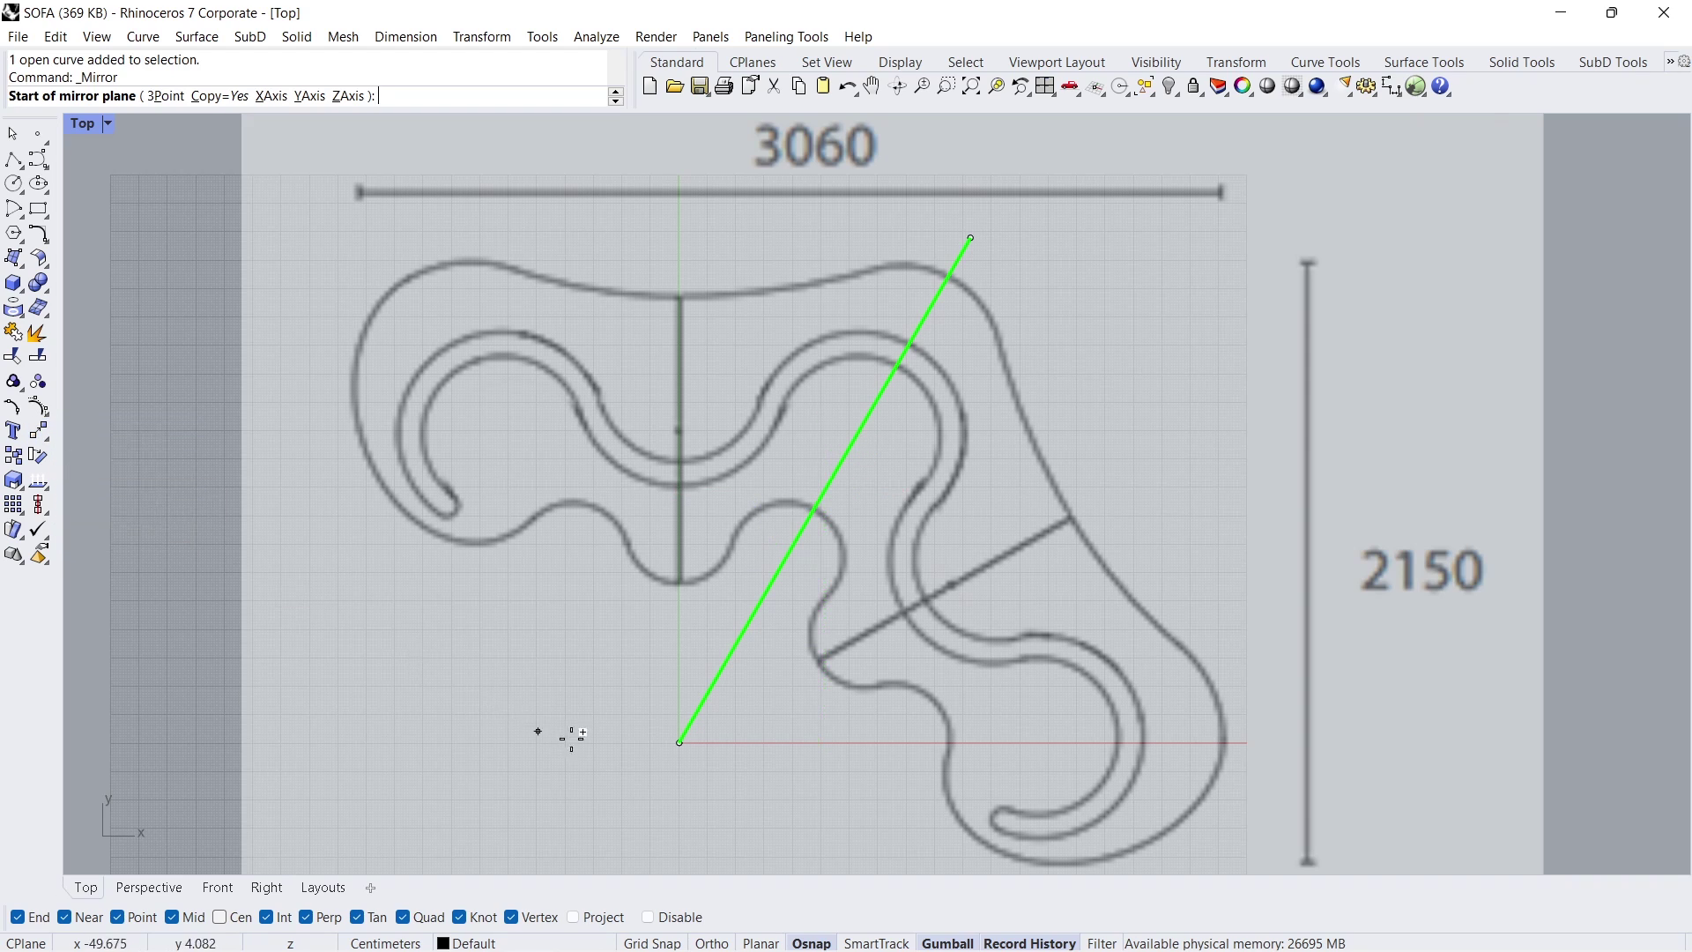
left_click(678, 742)
left_click(678, 476)
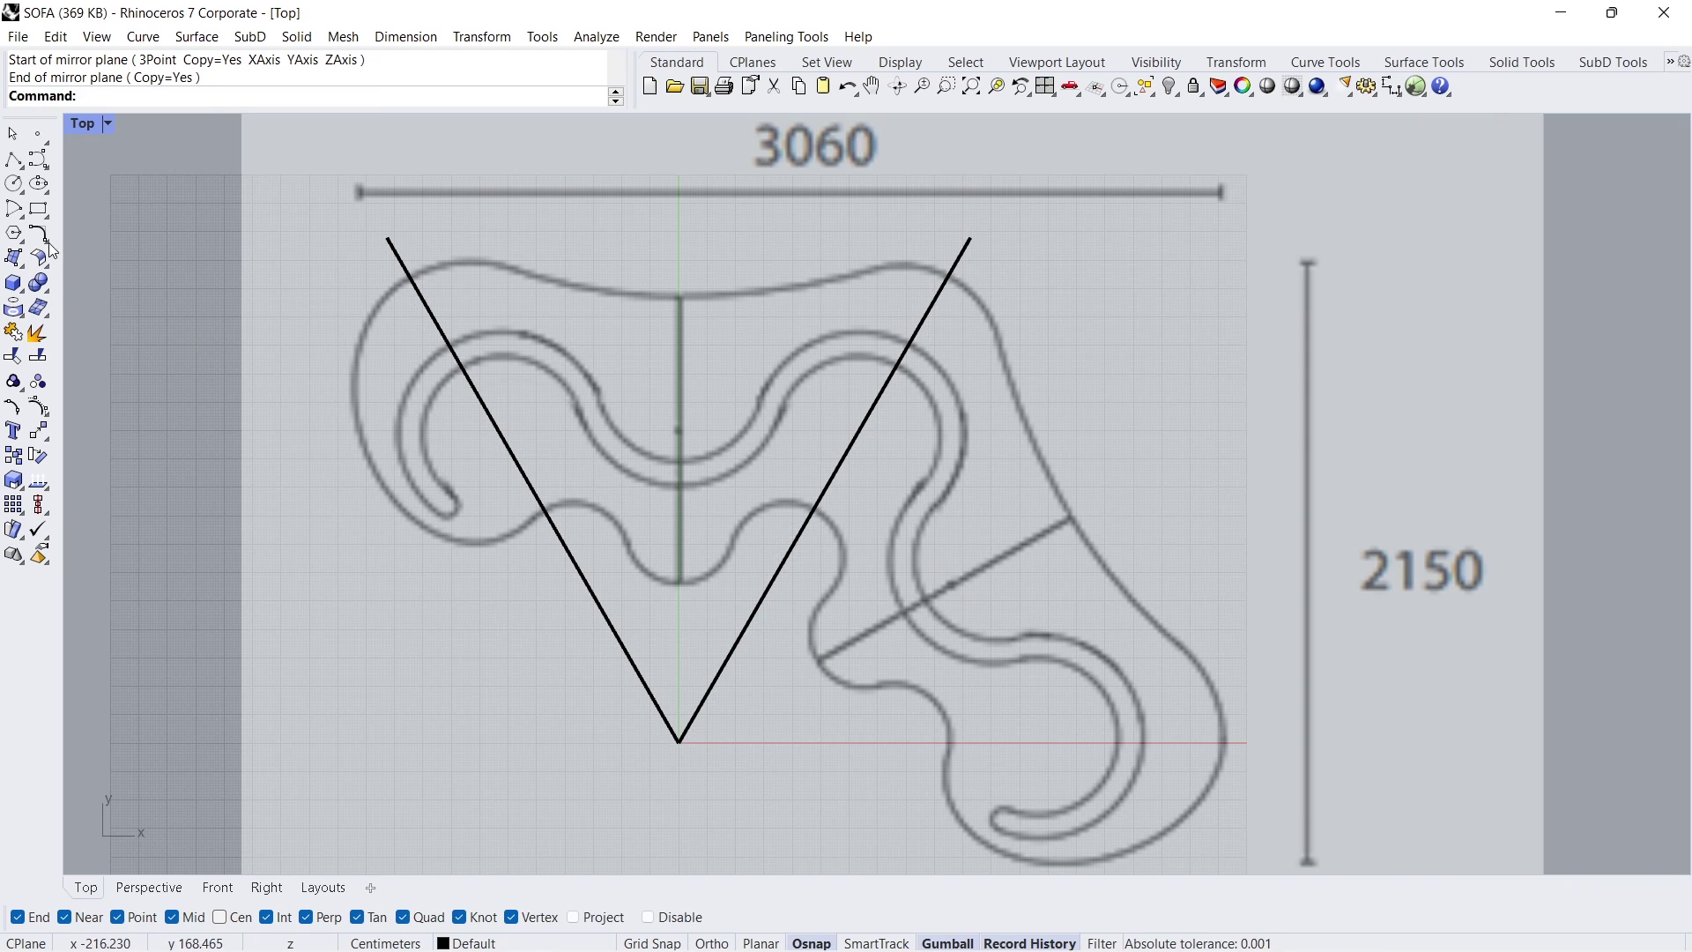
Step: Draw a two-point diameter circle on the left angled line, matching the outer edge of the backrest's left curl
left_click(15, 184)
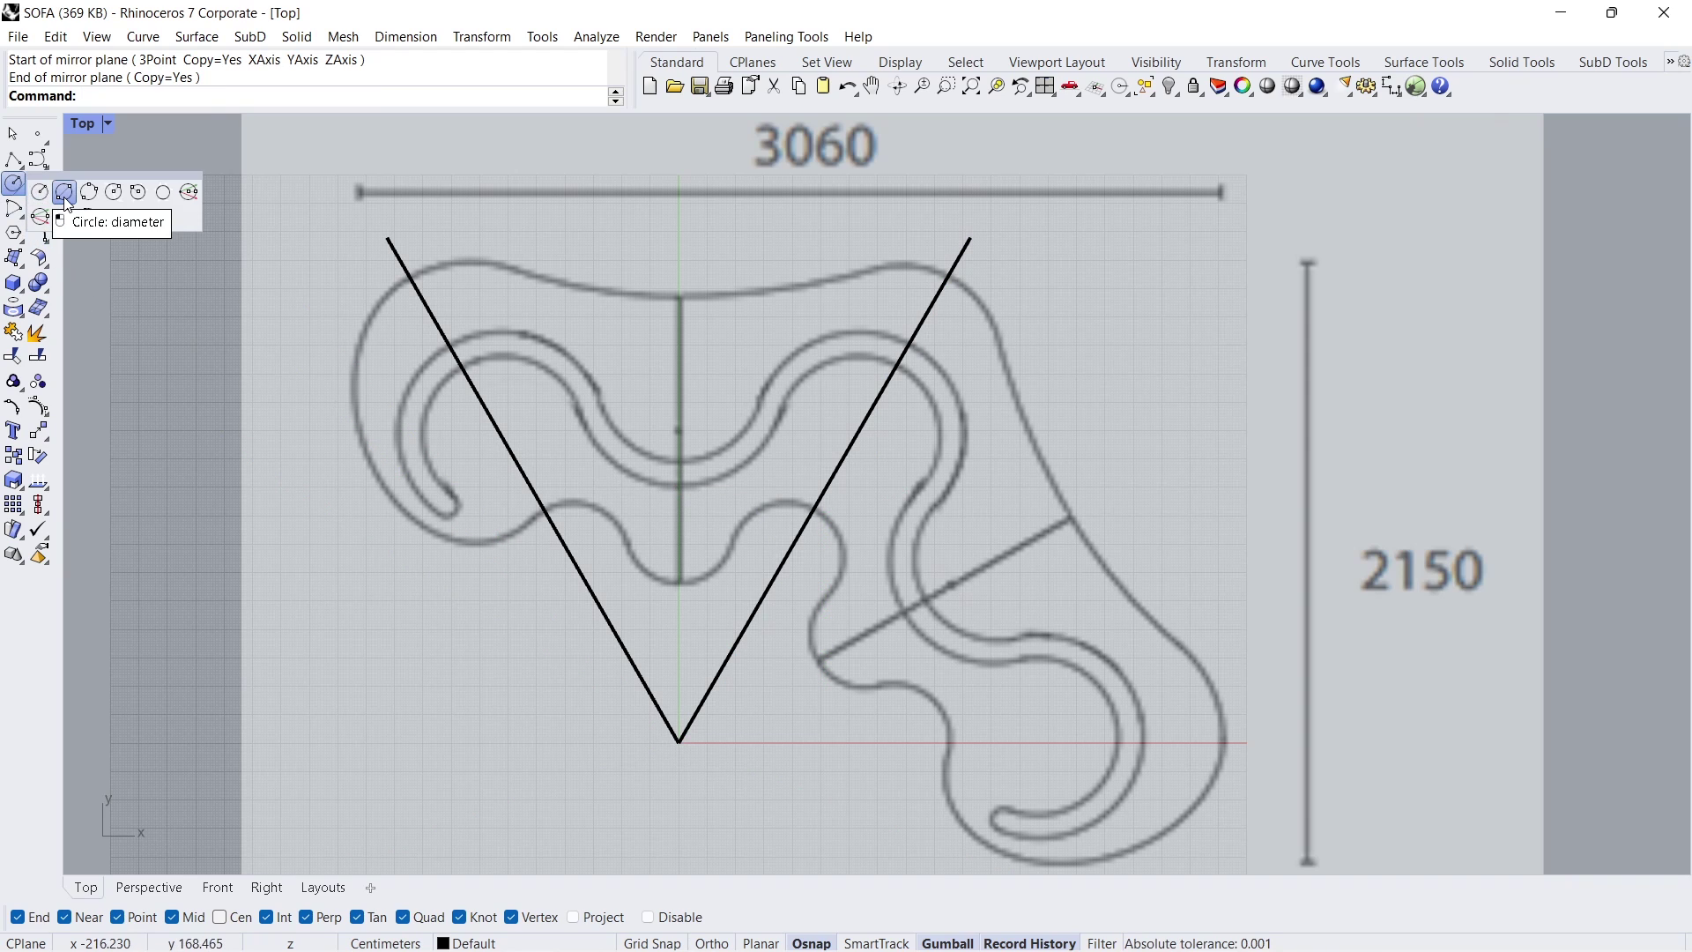
left_click(67, 198)
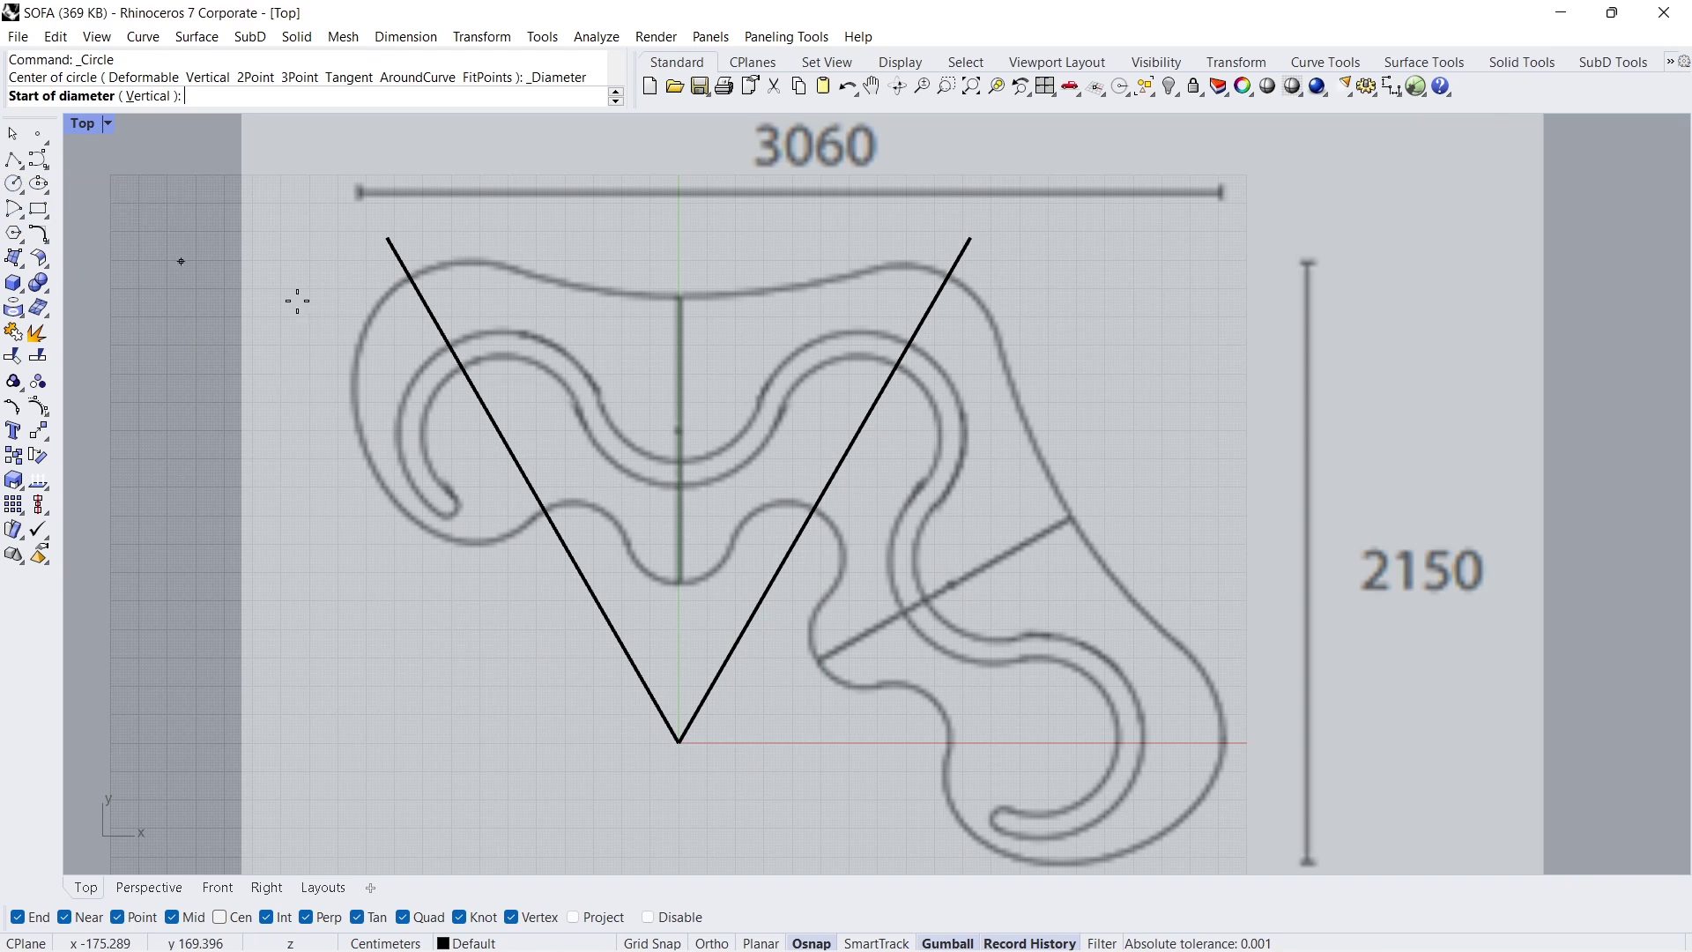
left_click(450, 346)
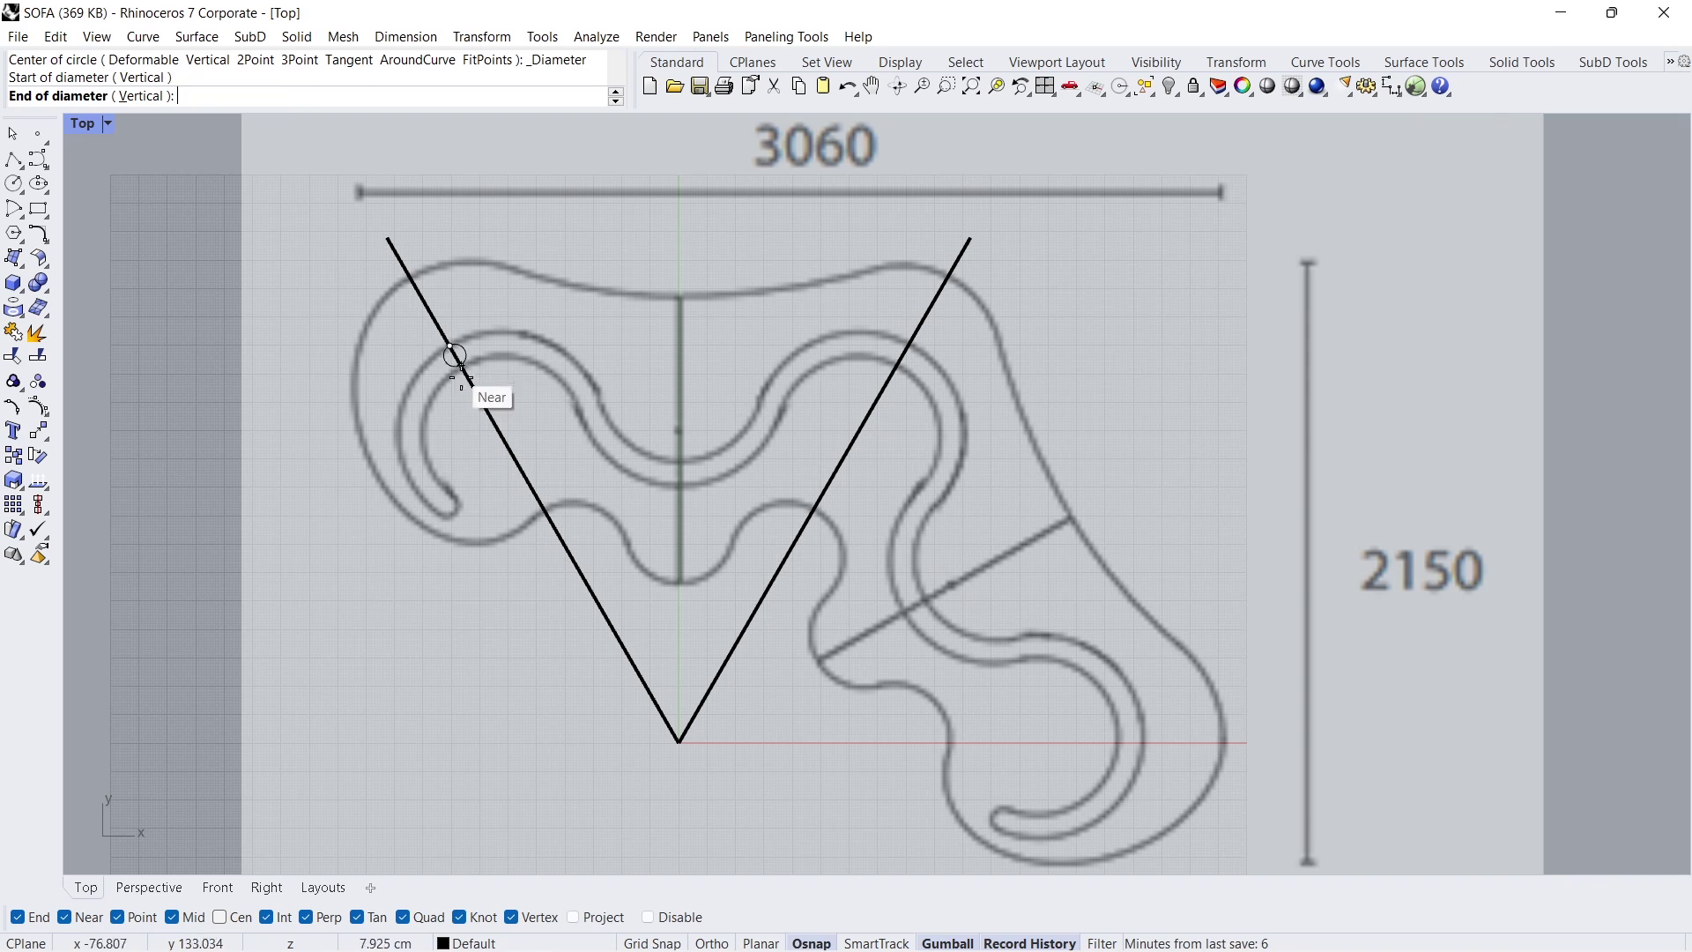
left_click(548, 524)
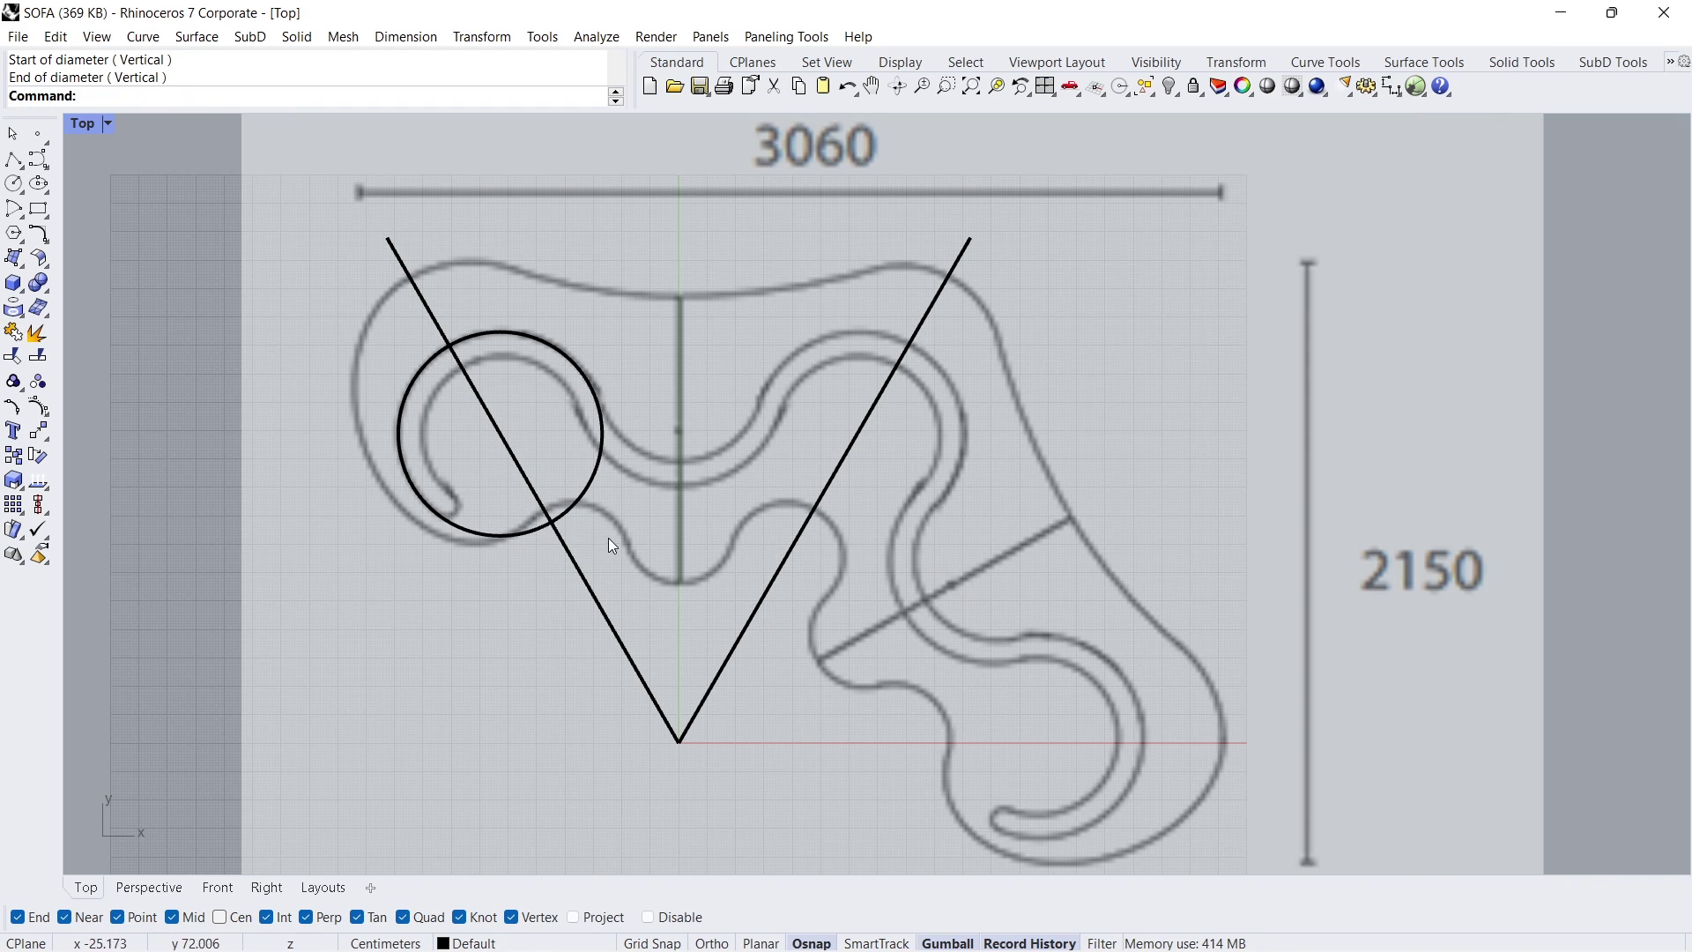
Step: Mirror a copy of the left backrest circle across the vertical axis through the origin
left_click_drag(598, 446, 597, 443)
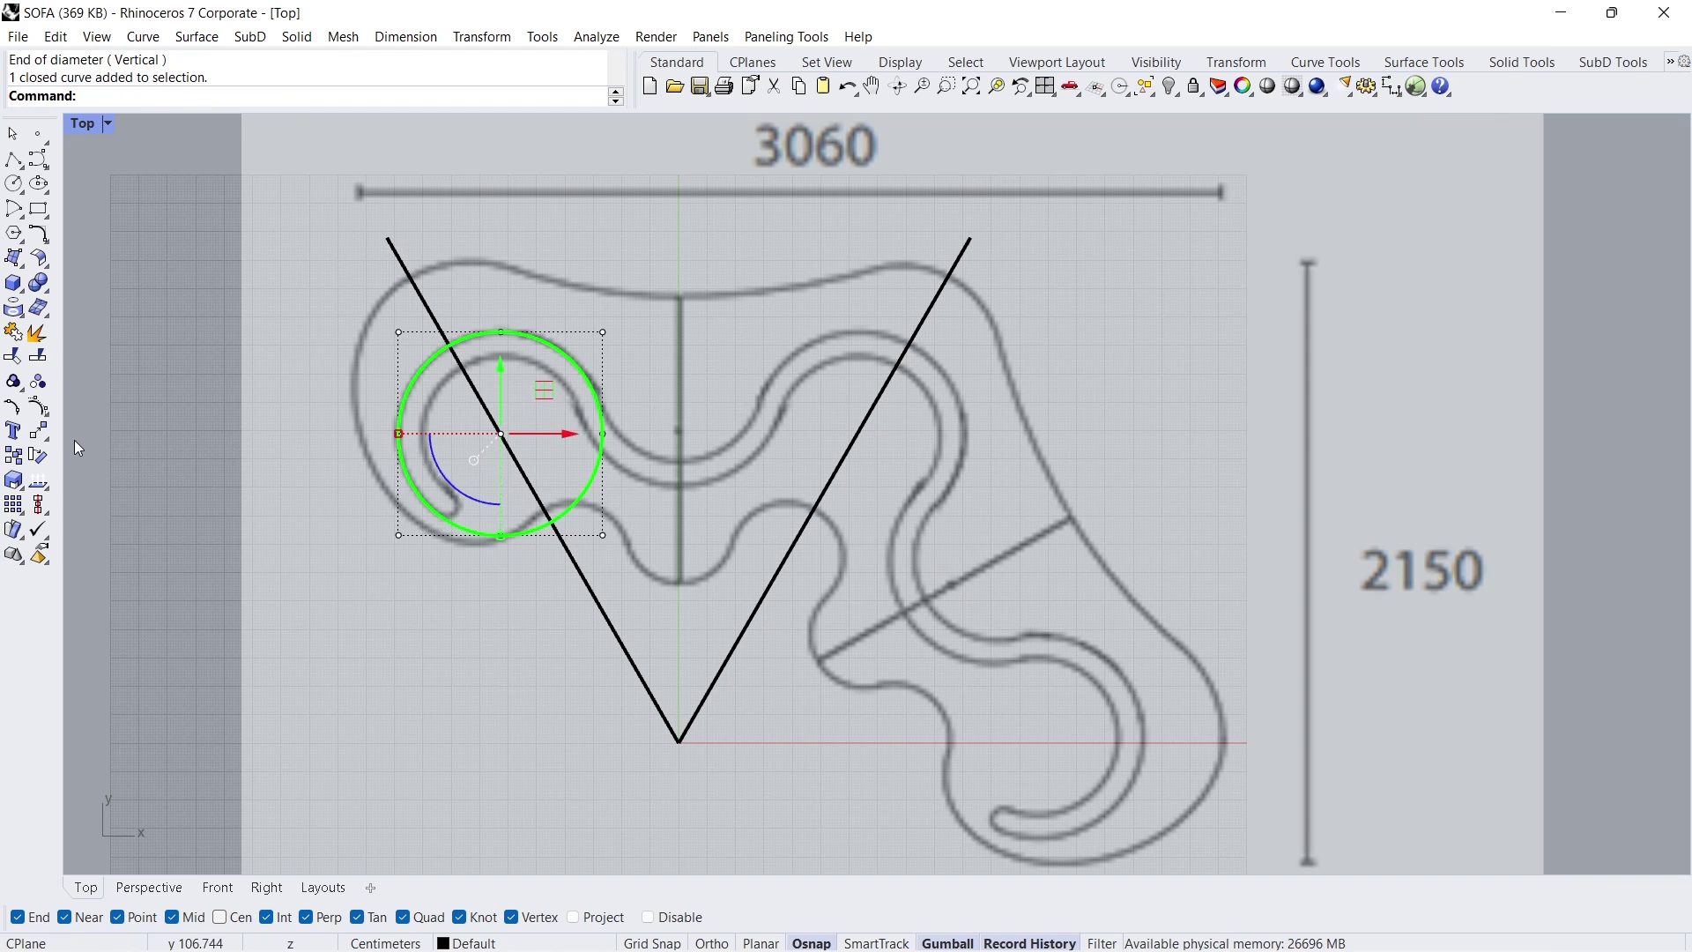
left_click(49, 443)
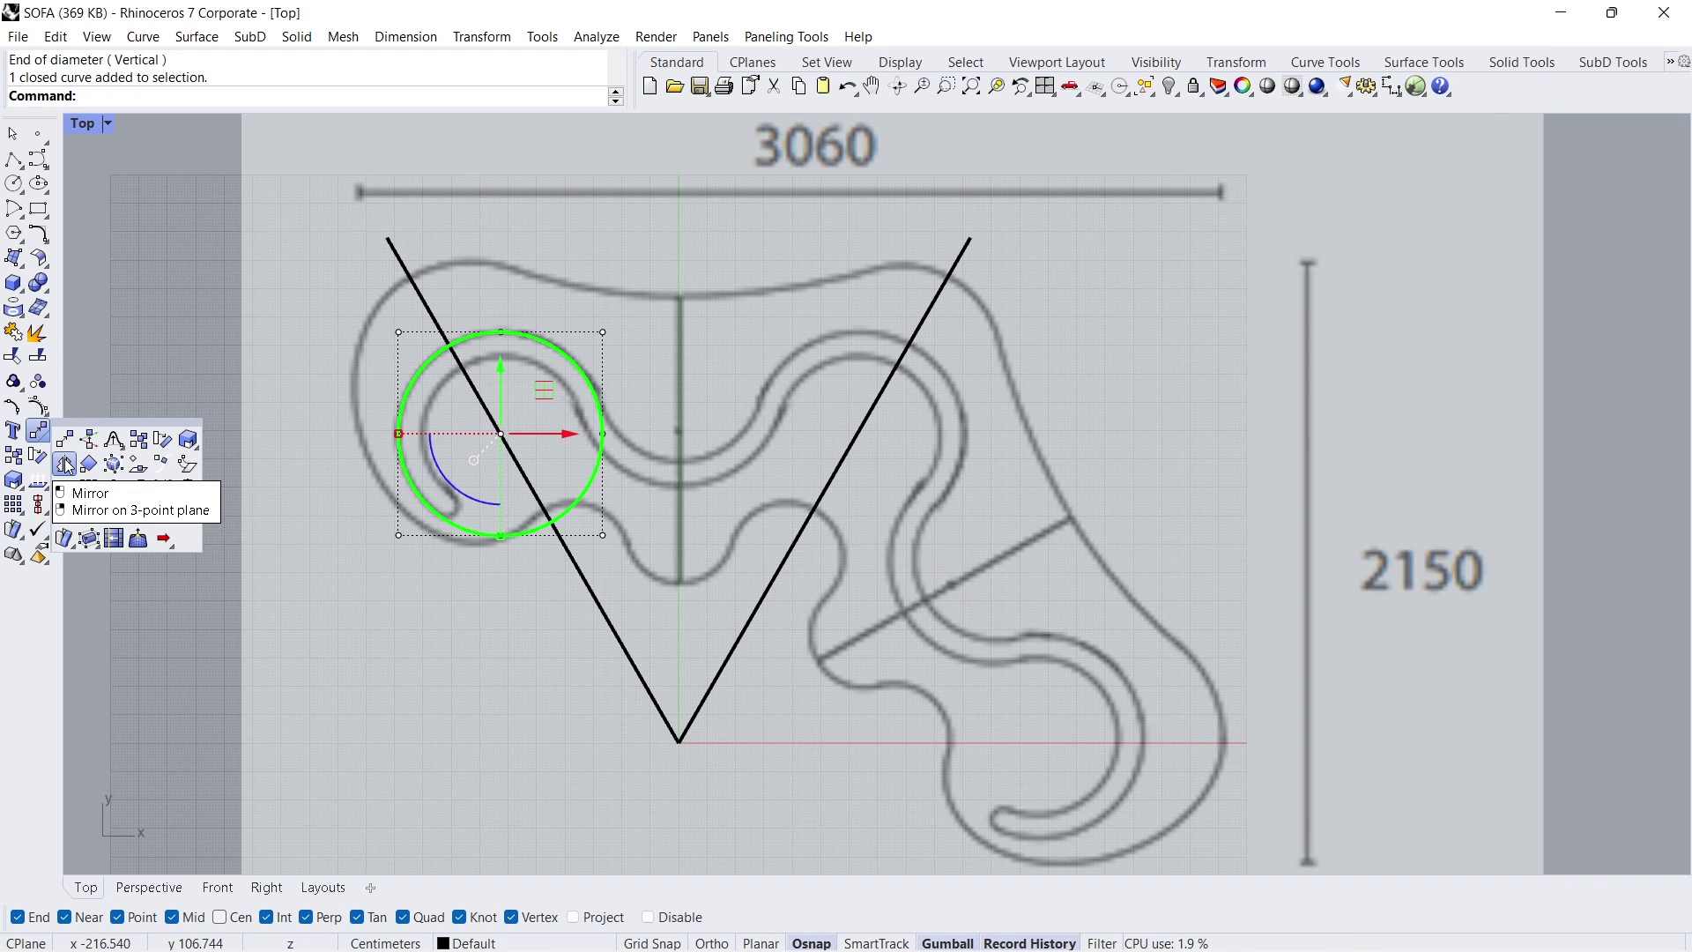
left_click(67, 452)
left_click(679, 741)
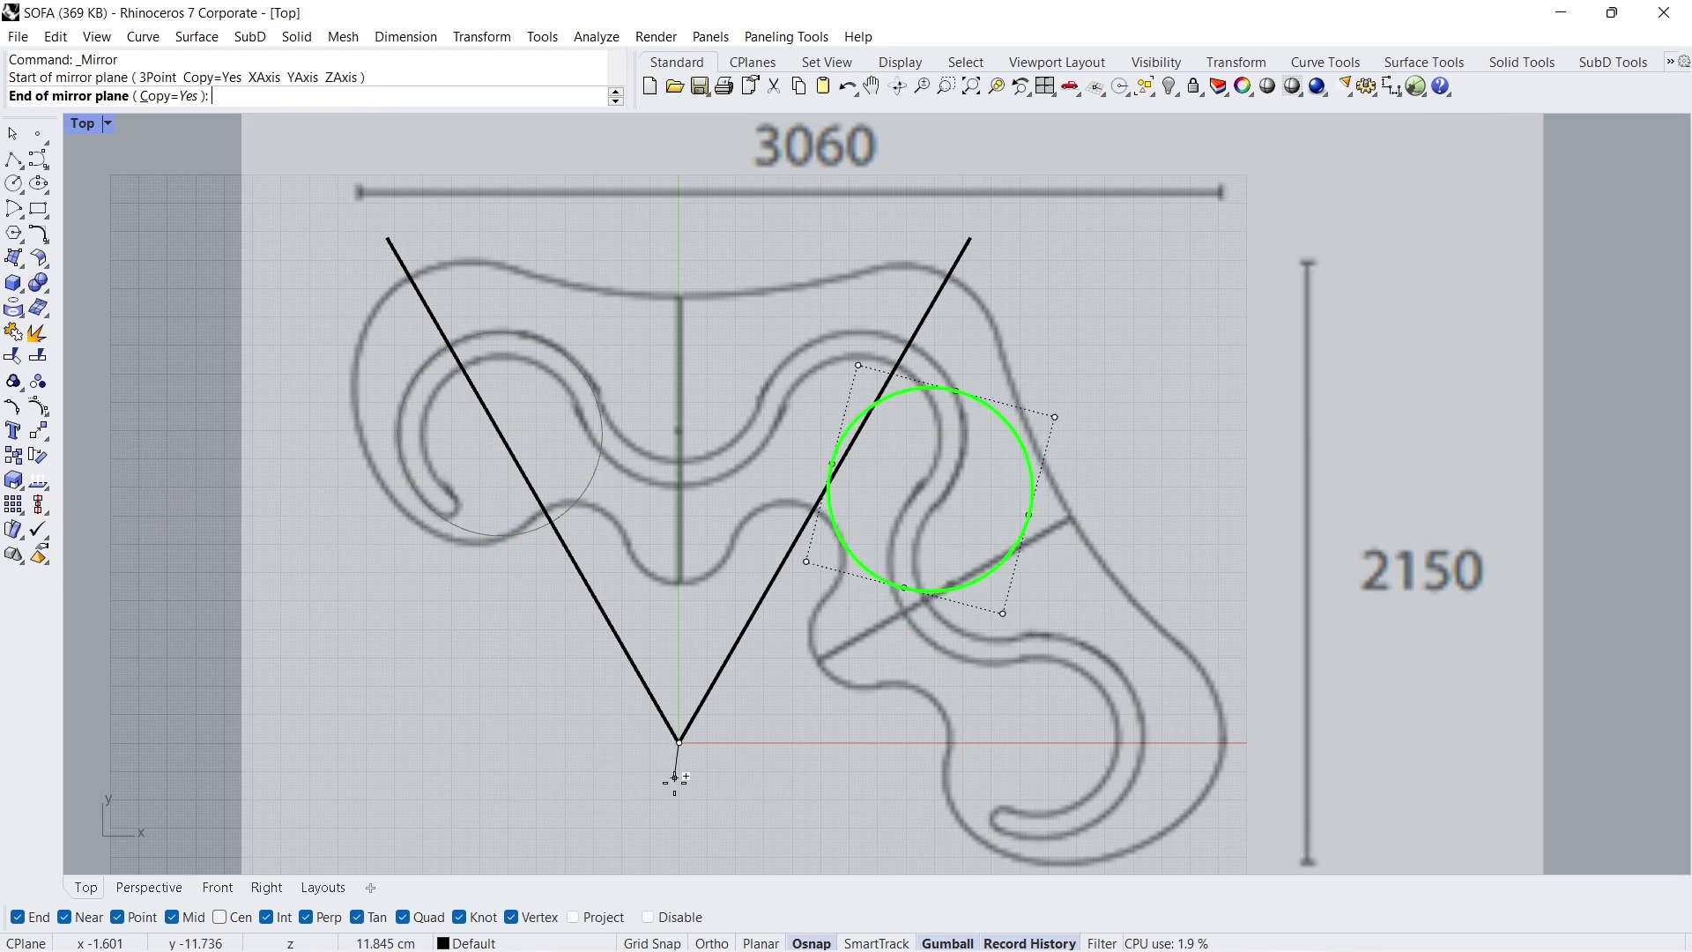
left_click(674, 797)
left_click(568, 760)
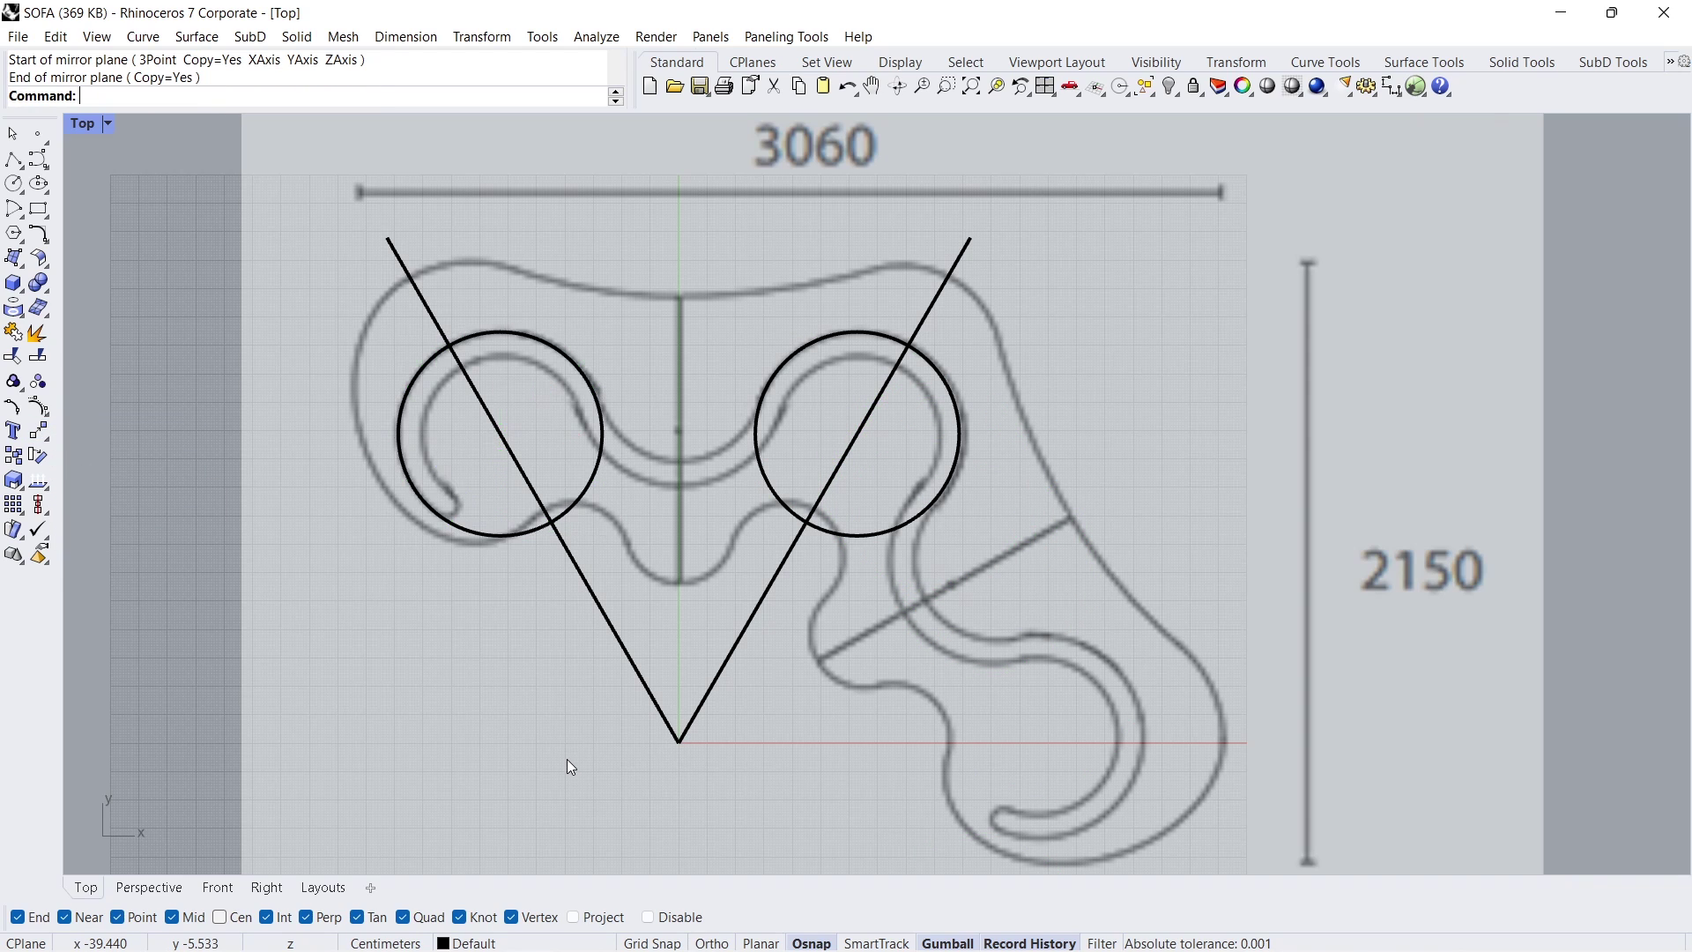
Step: Draw a circle tangent to both backrest circles and fitting the central dip's upper edge, then delete the right backrest circle
left_click(13, 183)
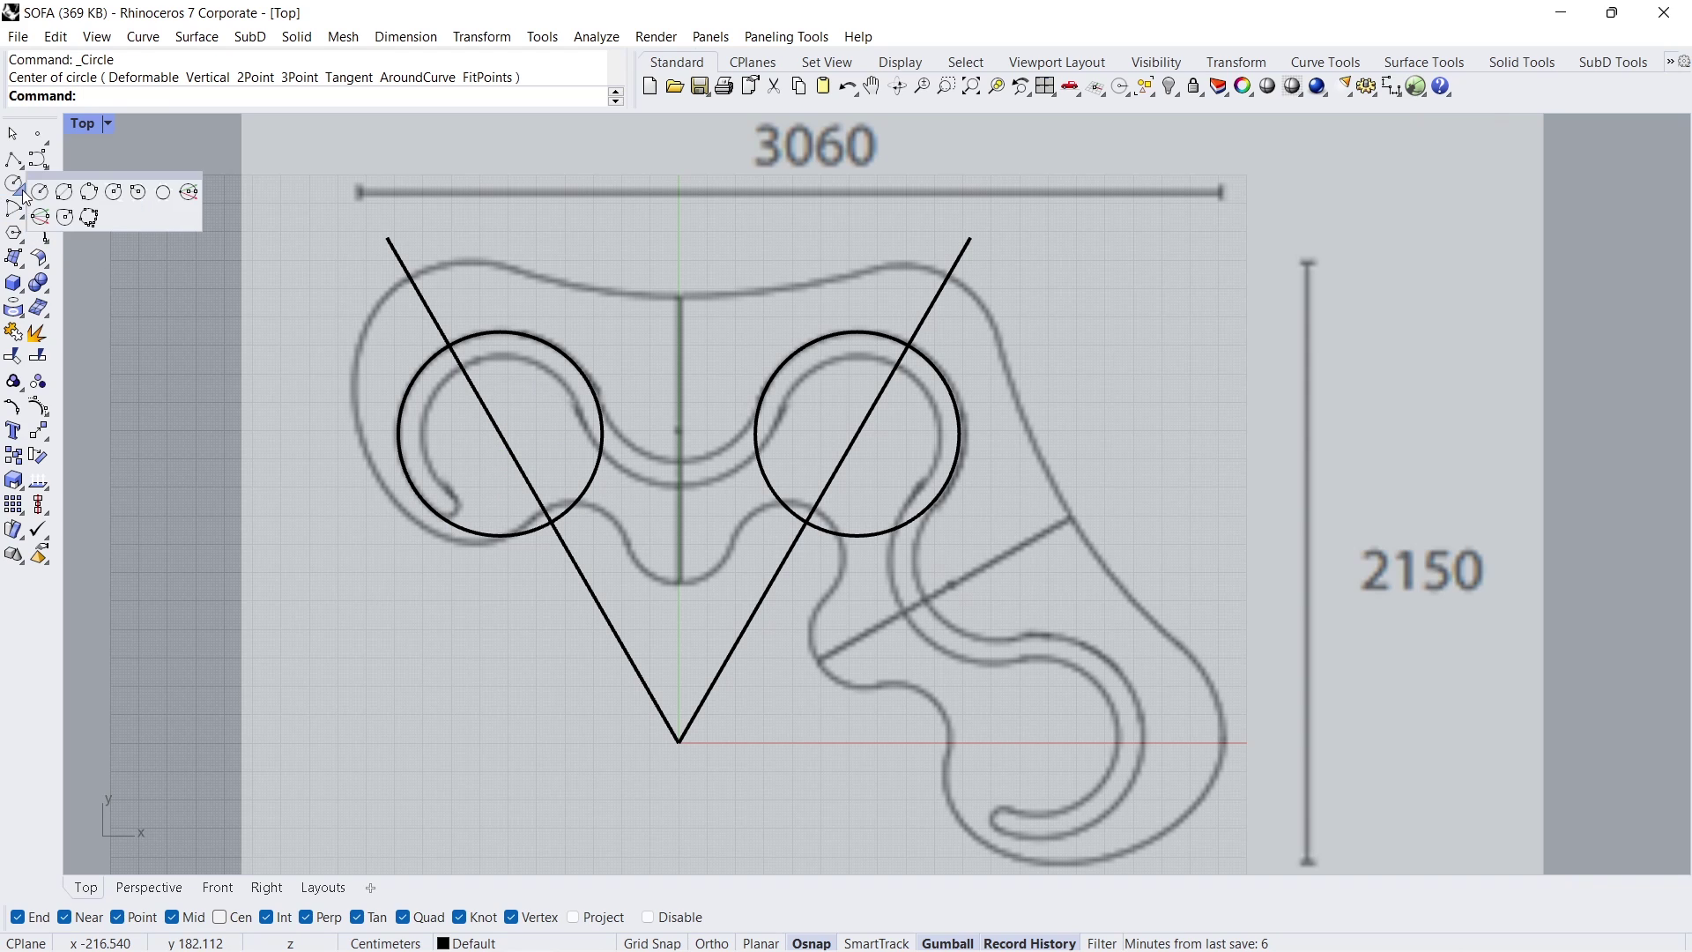
left_click(162, 193)
left_click(560, 348)
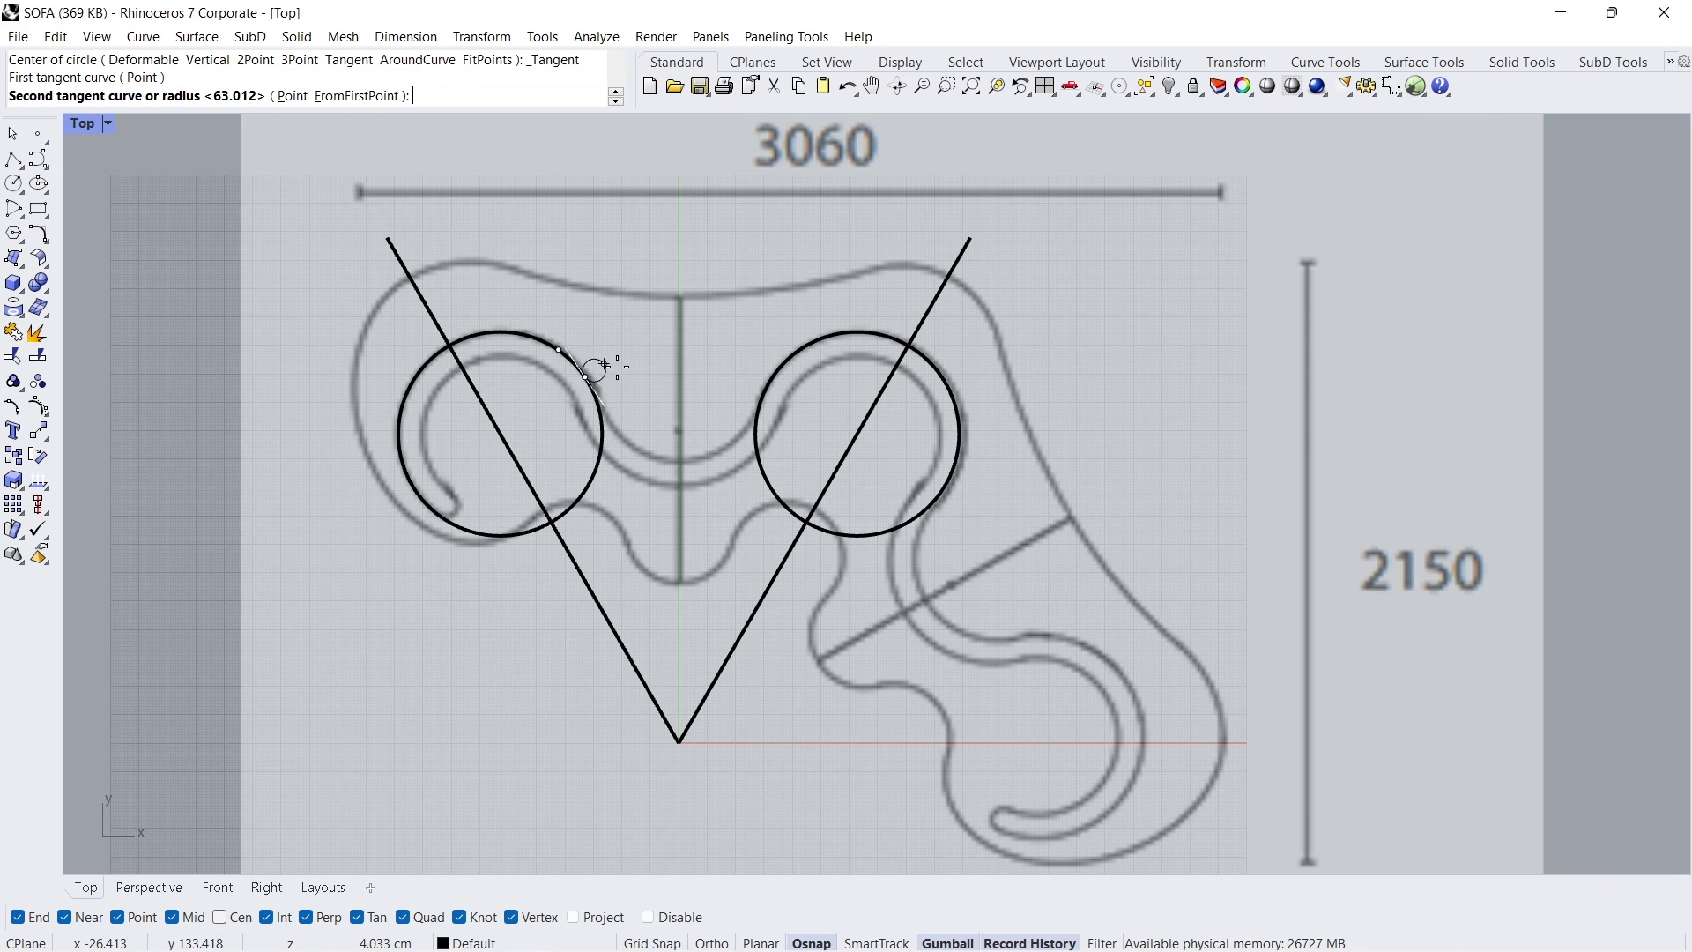
left_click(750, 395)
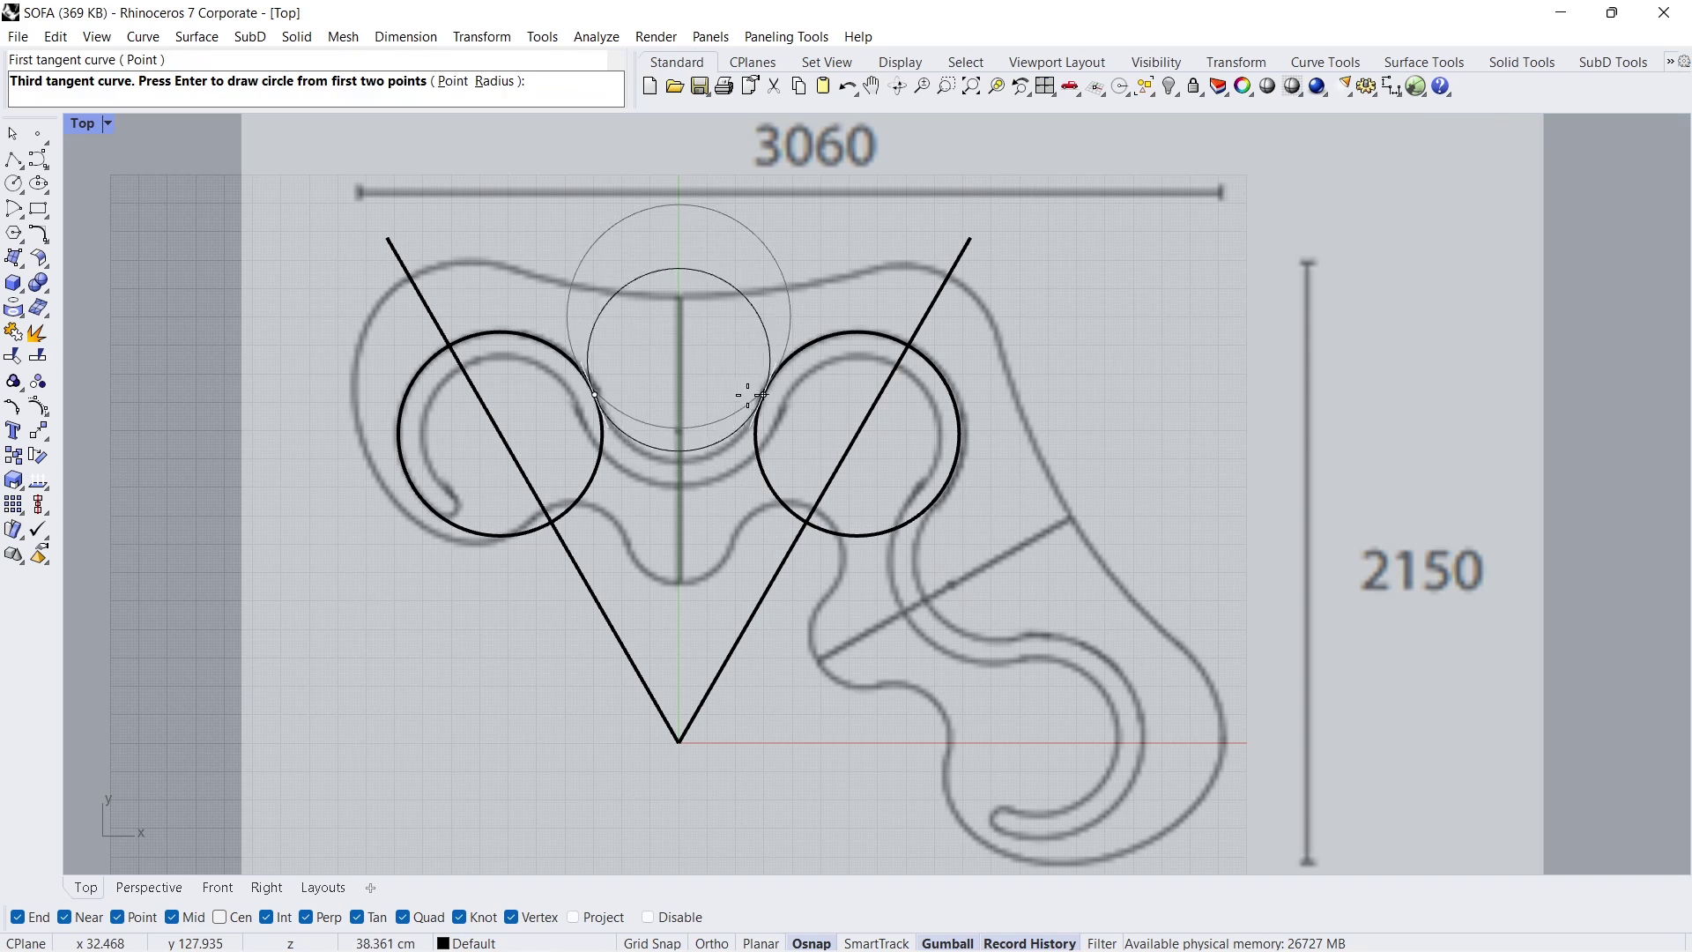
left_click(713, 459)
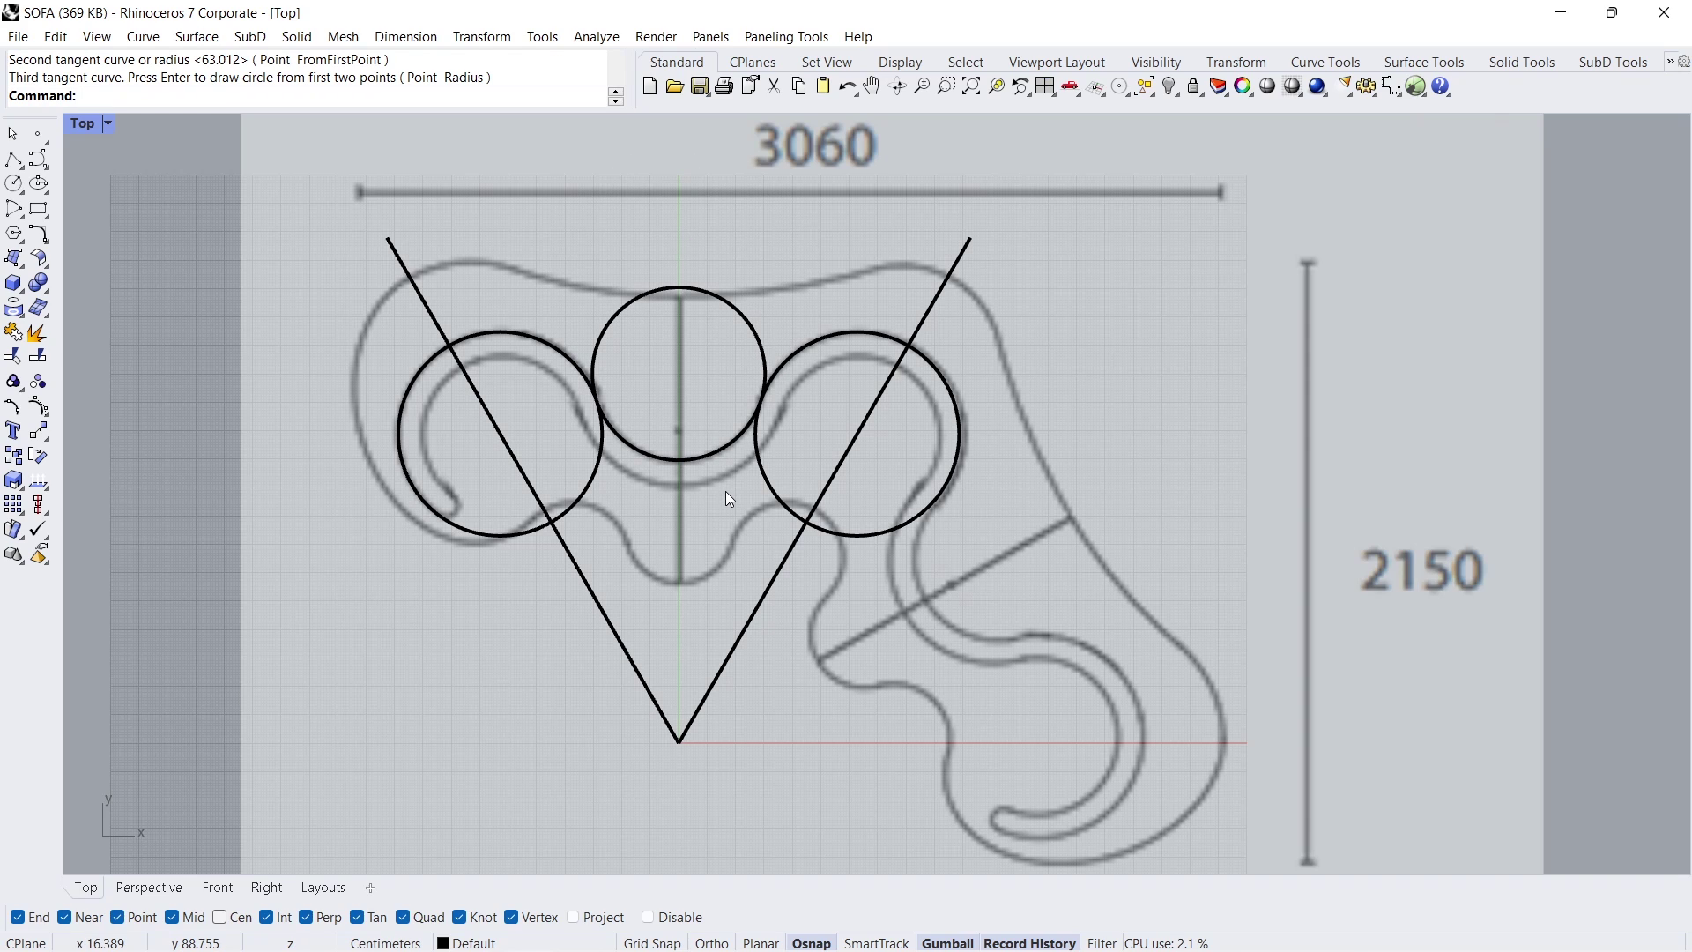
left_click(760, 467)
key("Delete")
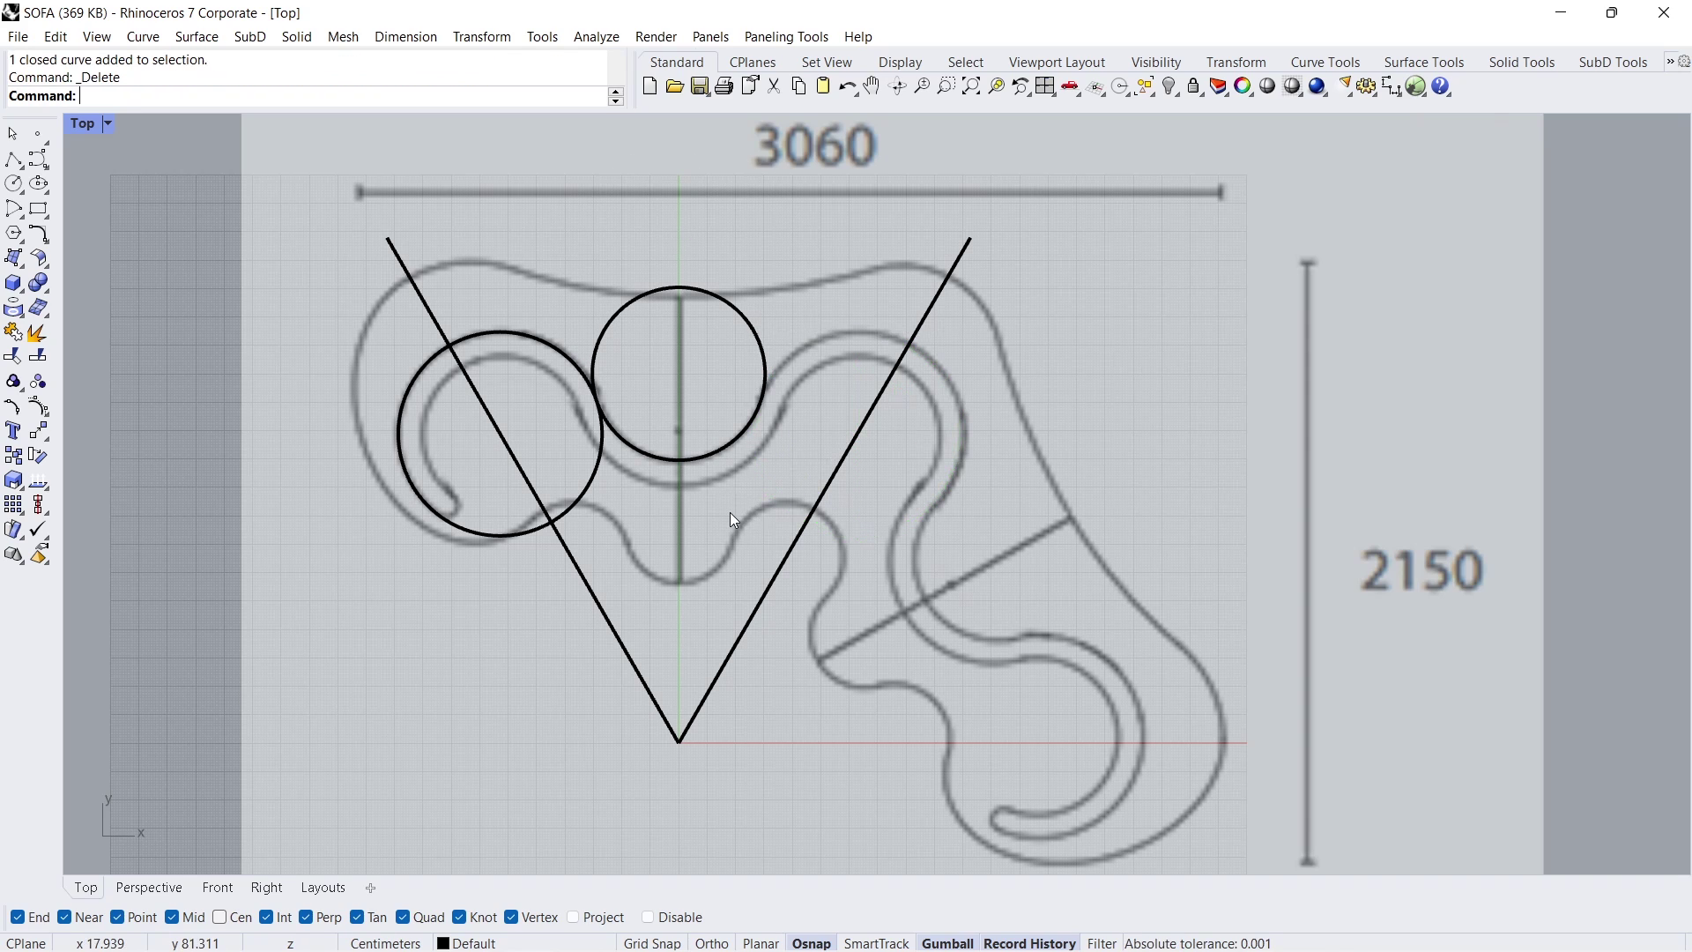
Step: Draw a vertical line about 192 cm long from the origin up through the central circle
left_click(13, 160)
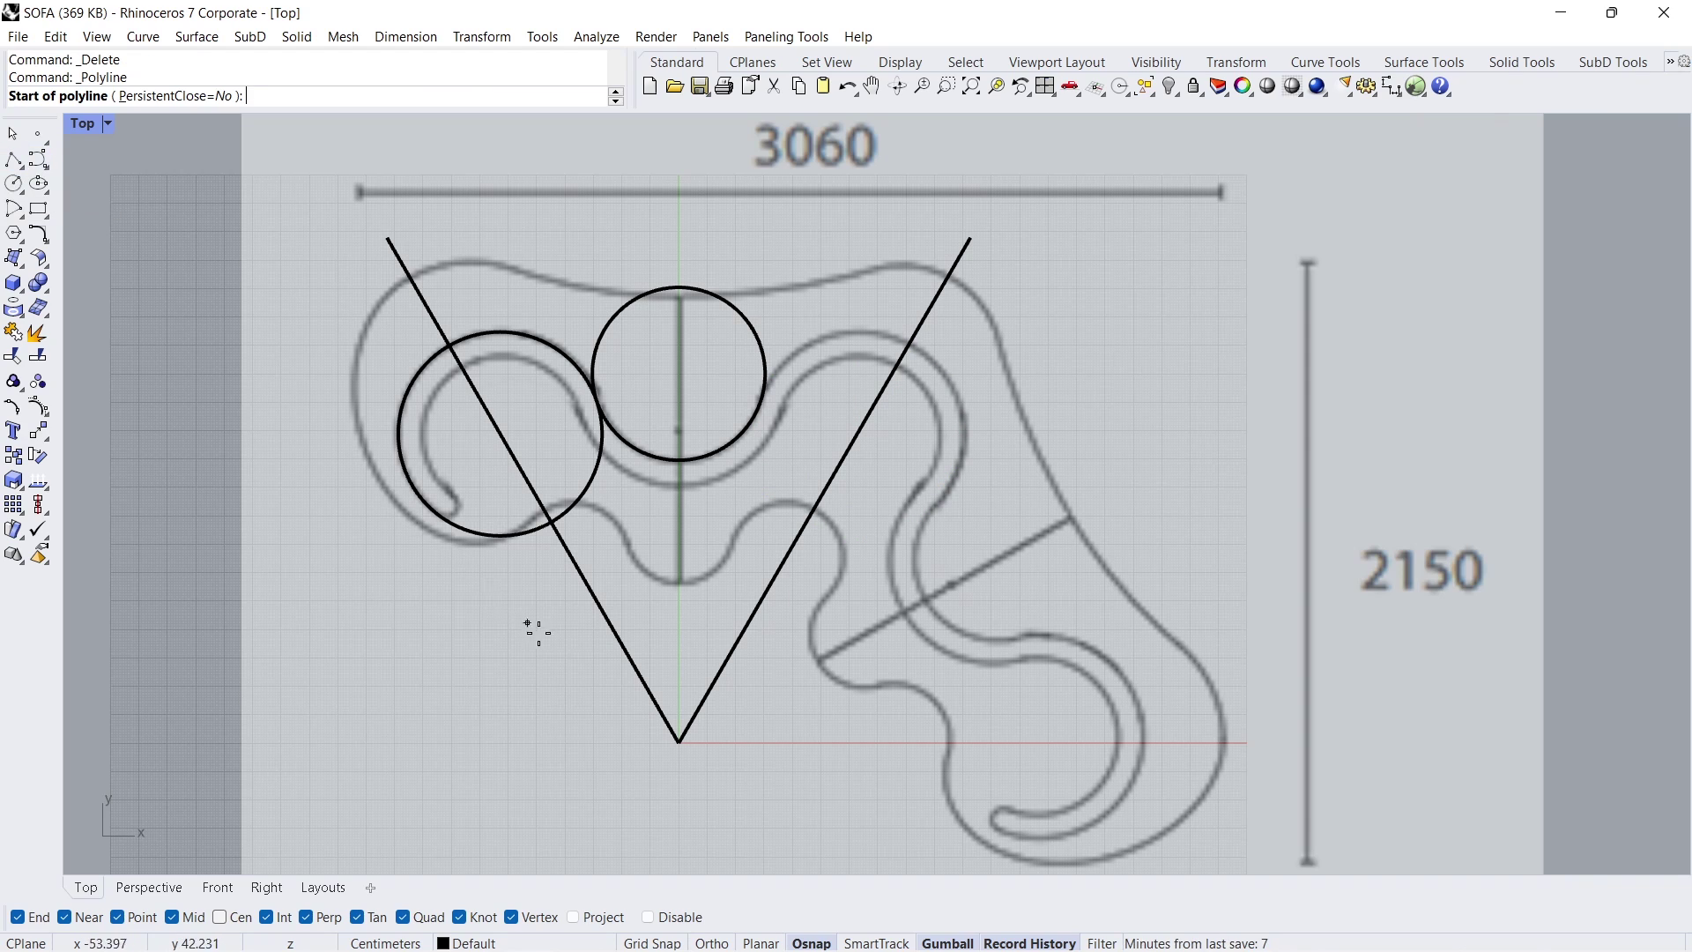
left_click(679, 741)
key("F8")
left_click(680, 199, "shift")
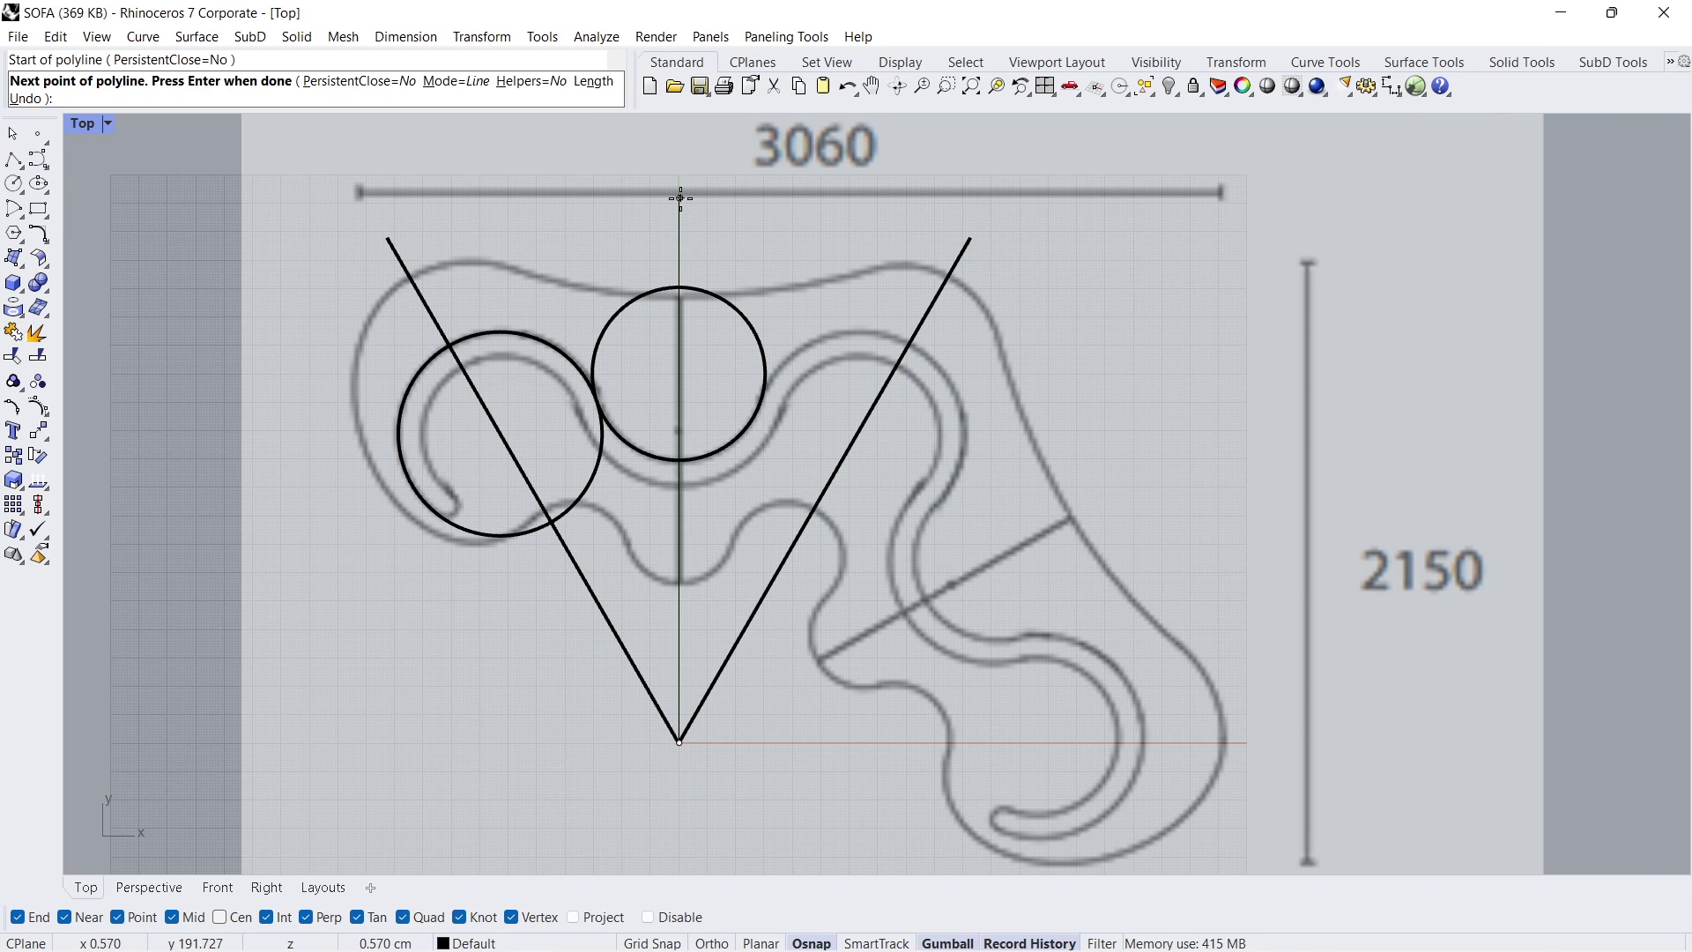
key("Return")
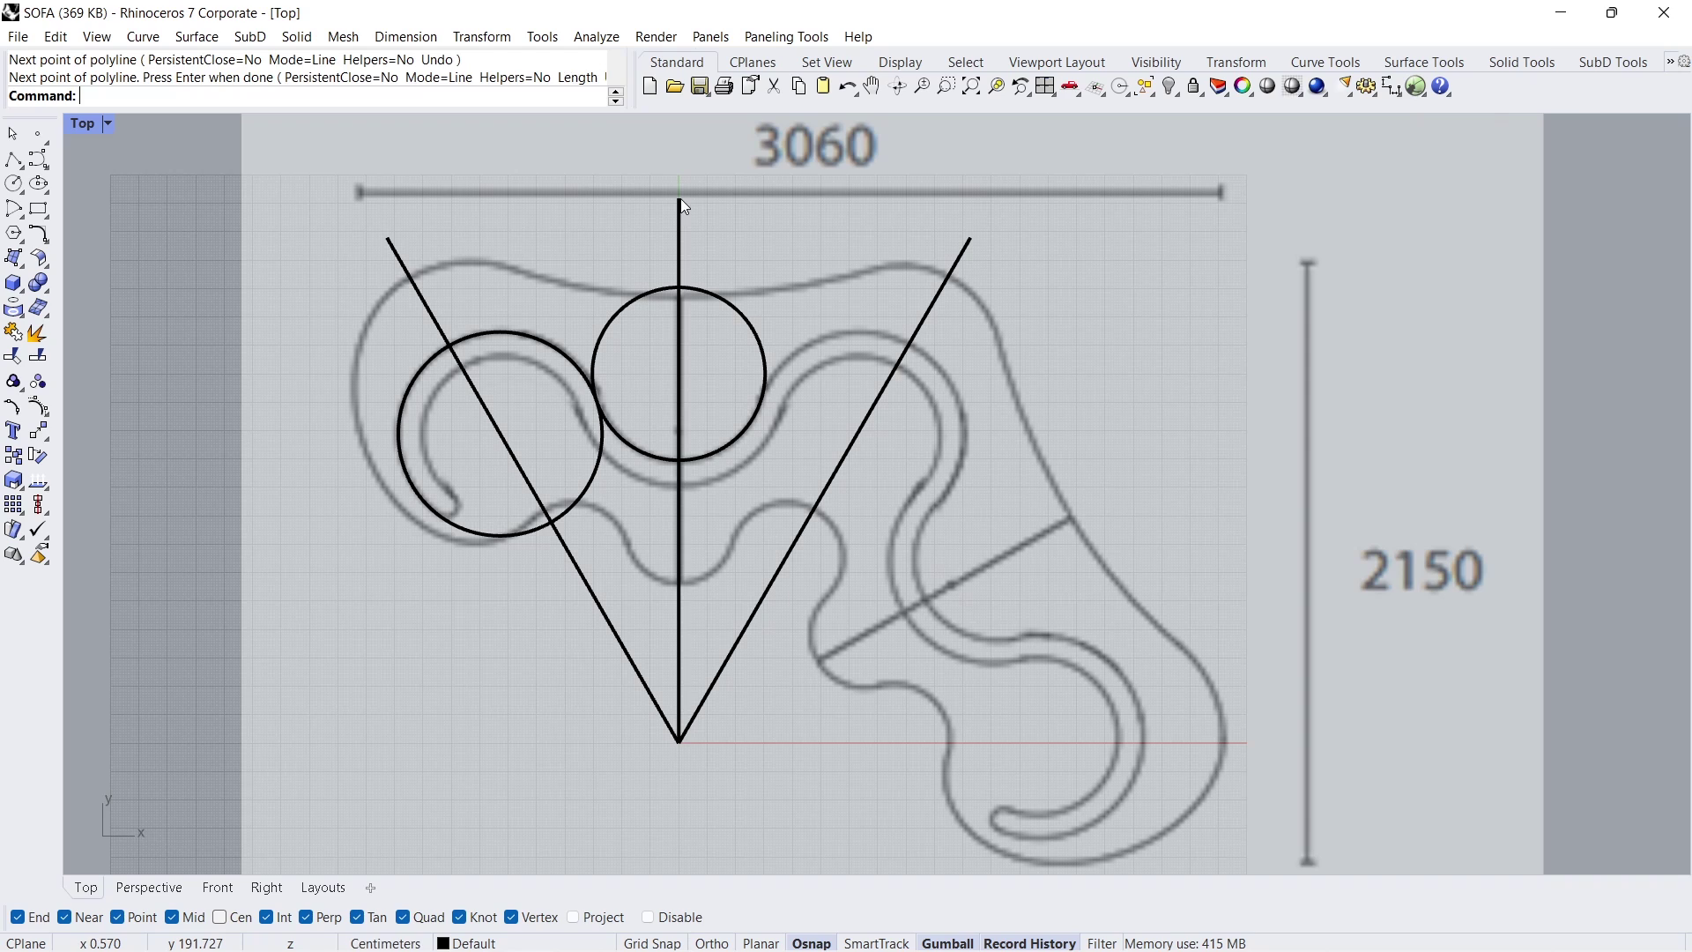
Step: Using the left circle and vertical line as cutters, trim off the central circle's right half and its upper-left arc
left_click(13, 355)
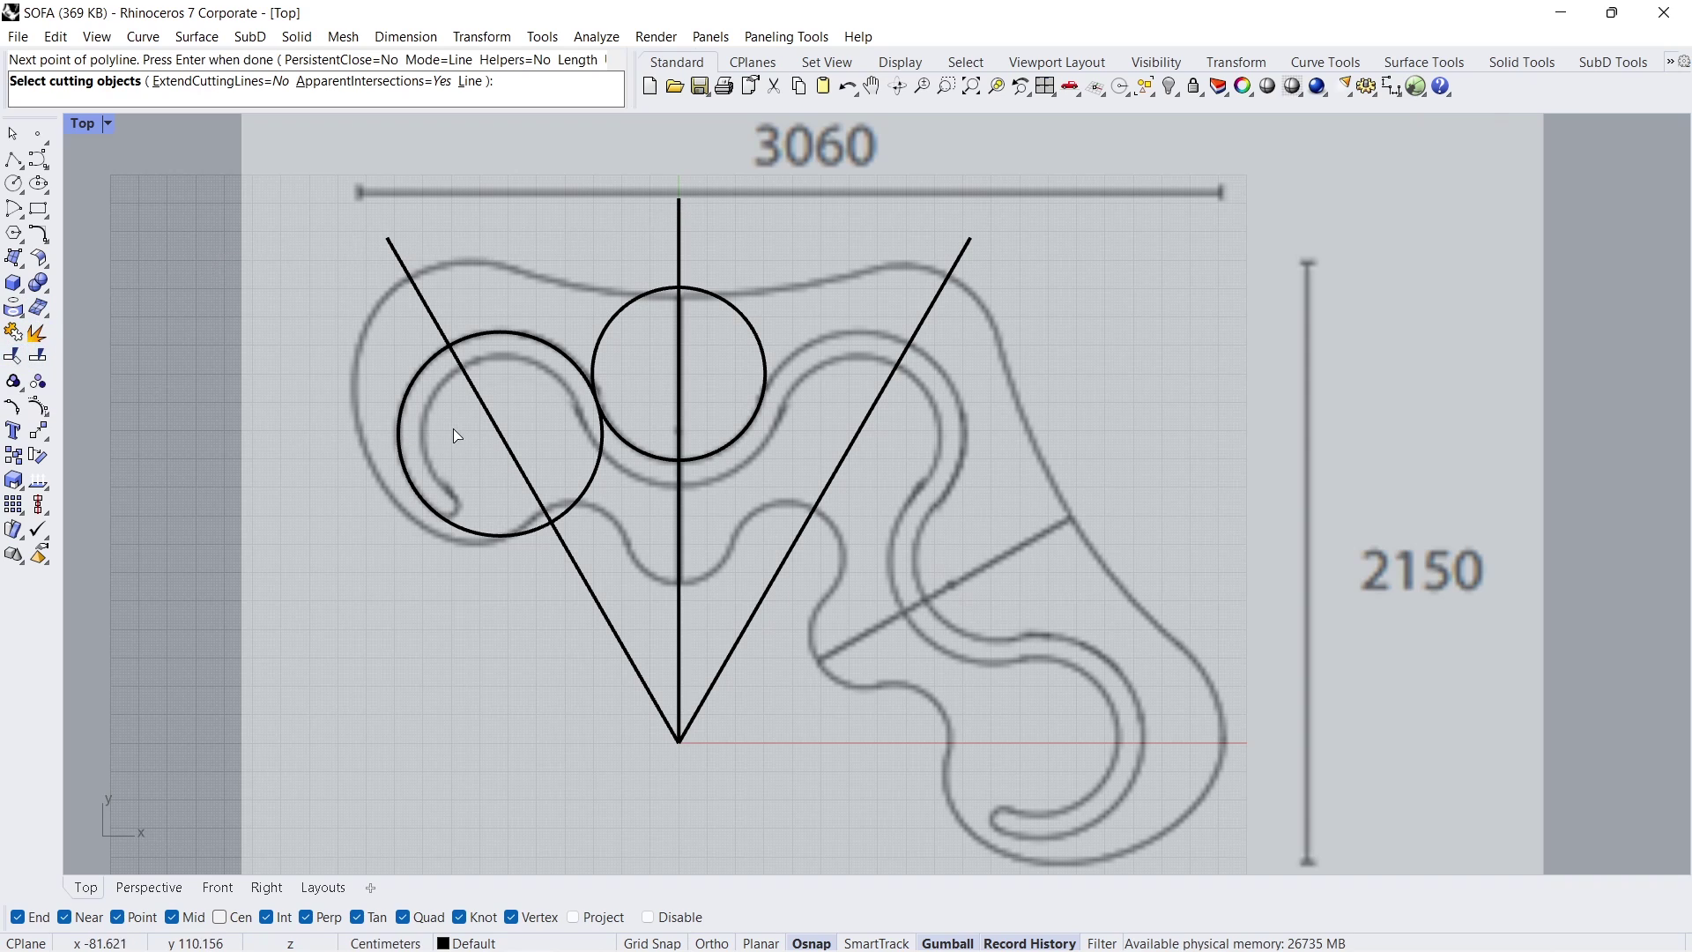
left_click(603, 463)
left_click(681, 490)
key("Return")
left_click(721, 450)
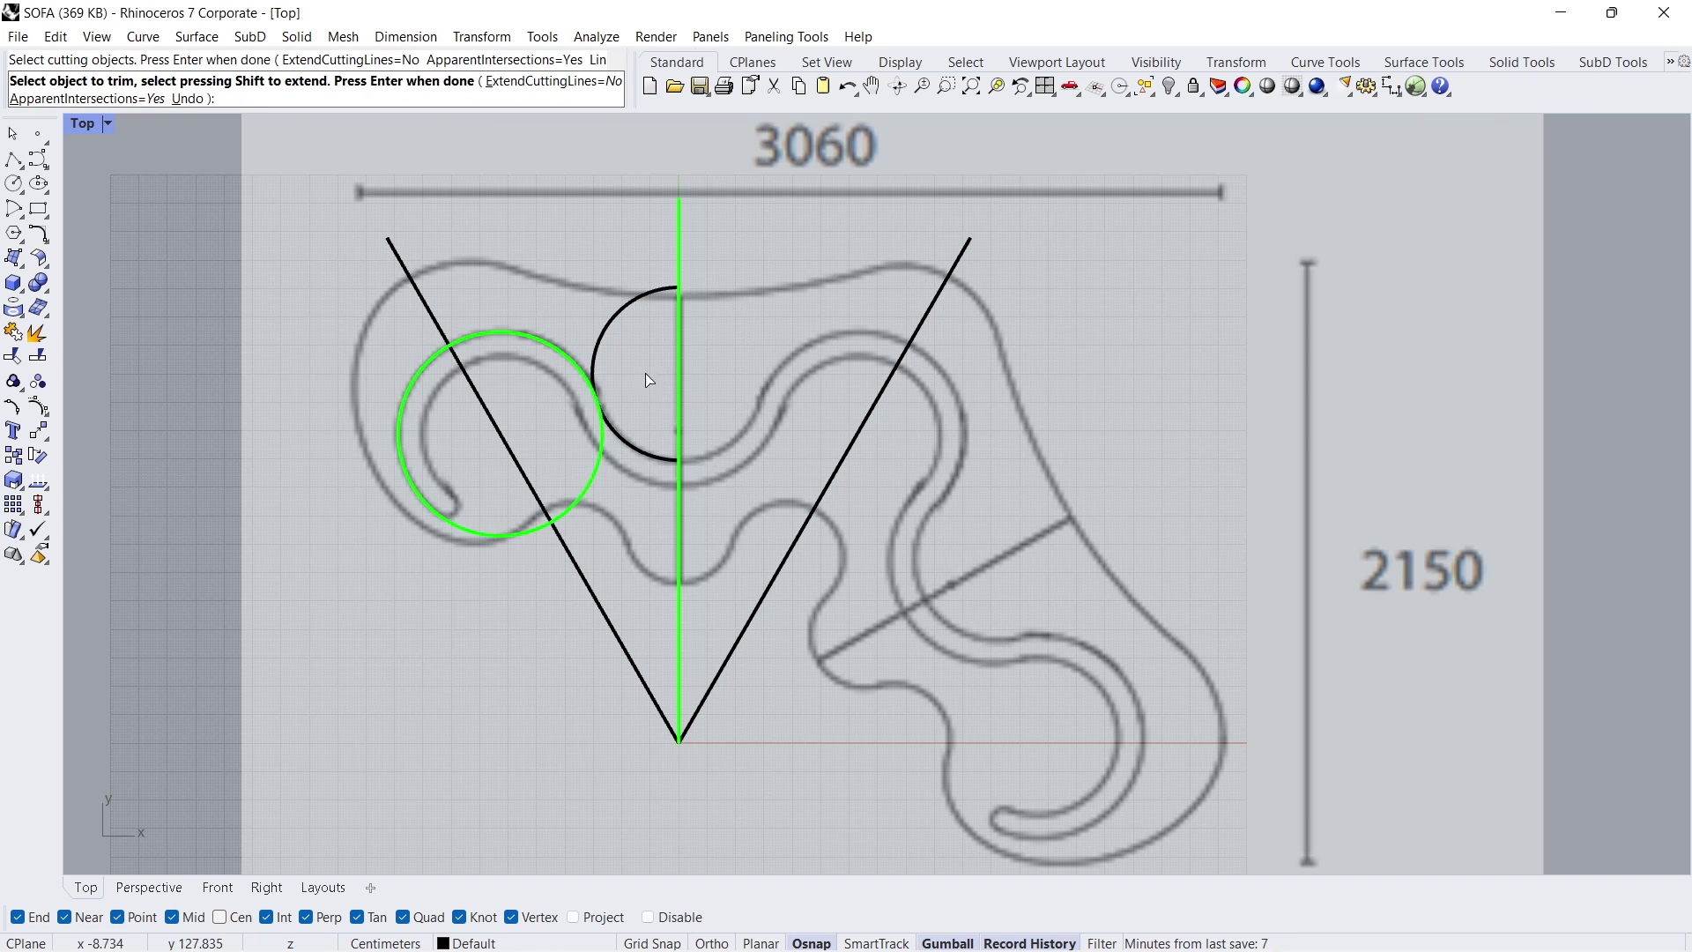
left_click(608, 331)
key("Return")
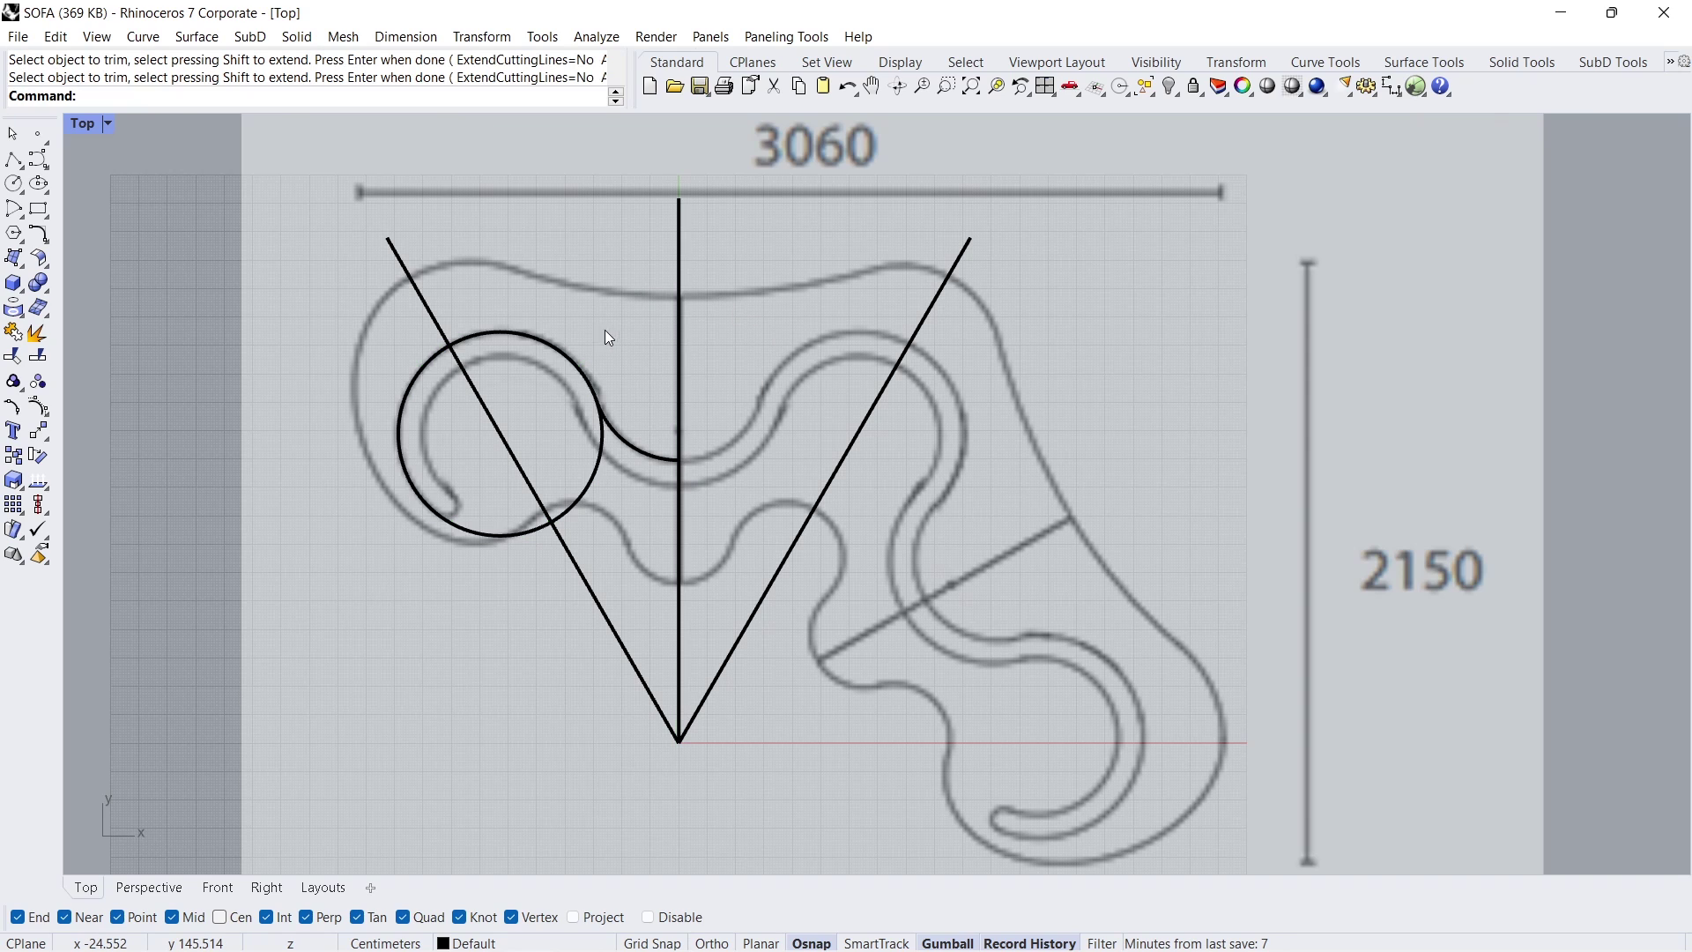
Step: Draw a cutting line across the left circle from its tangent point with the central arc to the backrest's lower-left end
left_click(13, 159)
left_click(597, 402)
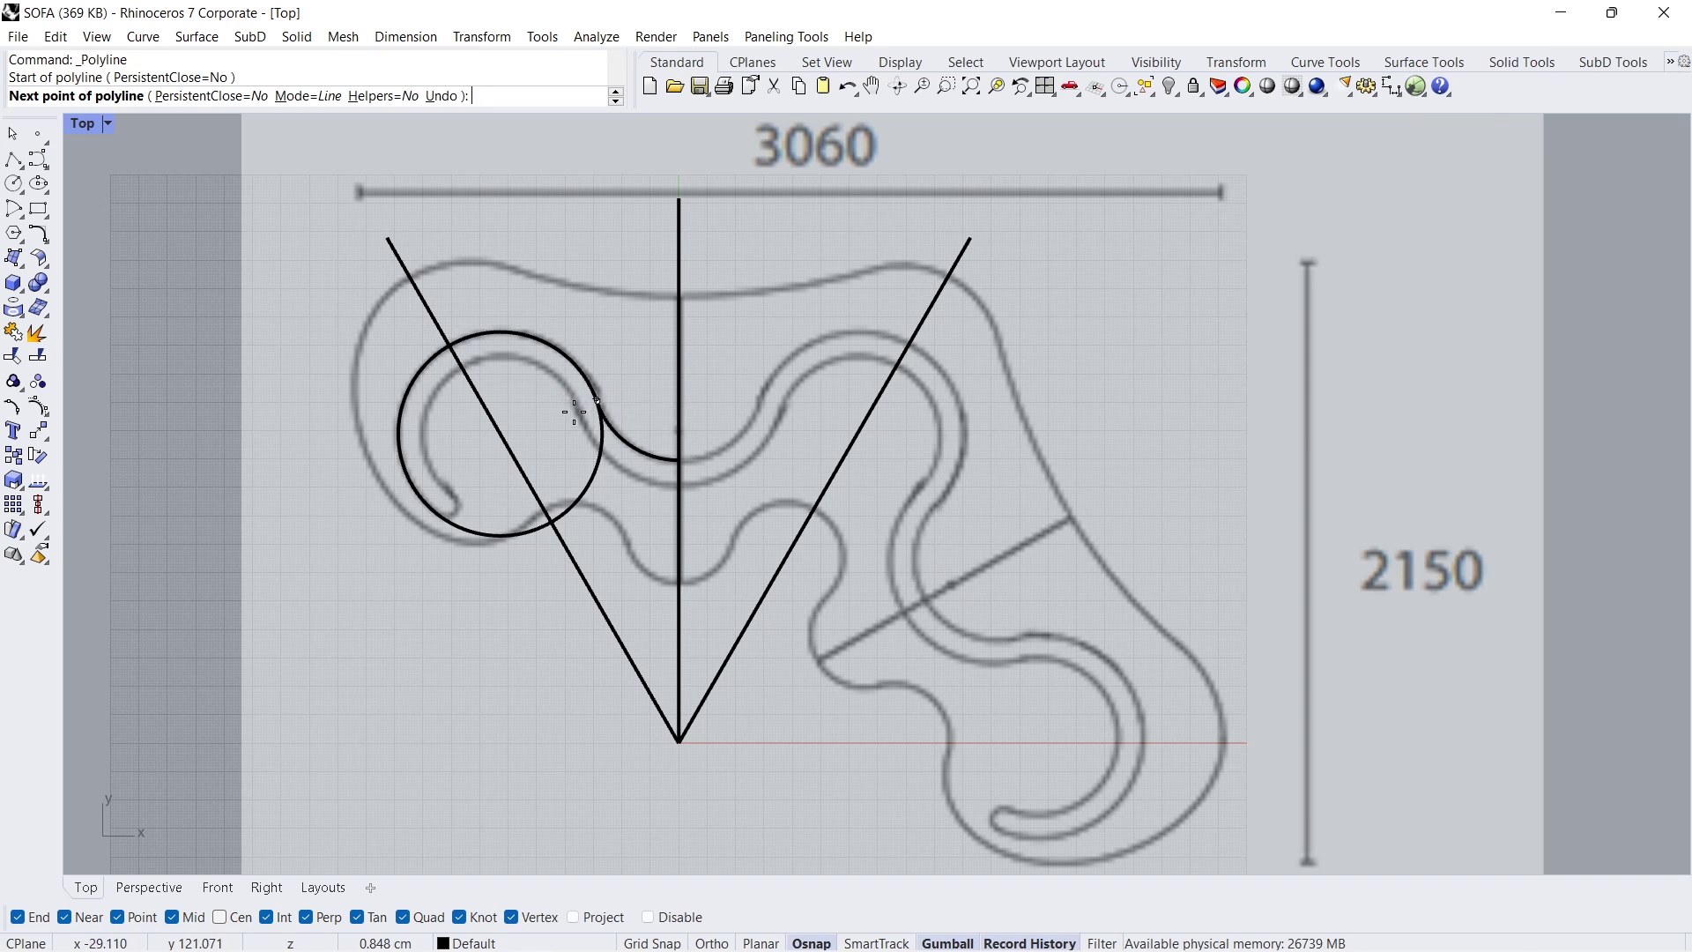
left_click(439, 515)
key("Return")
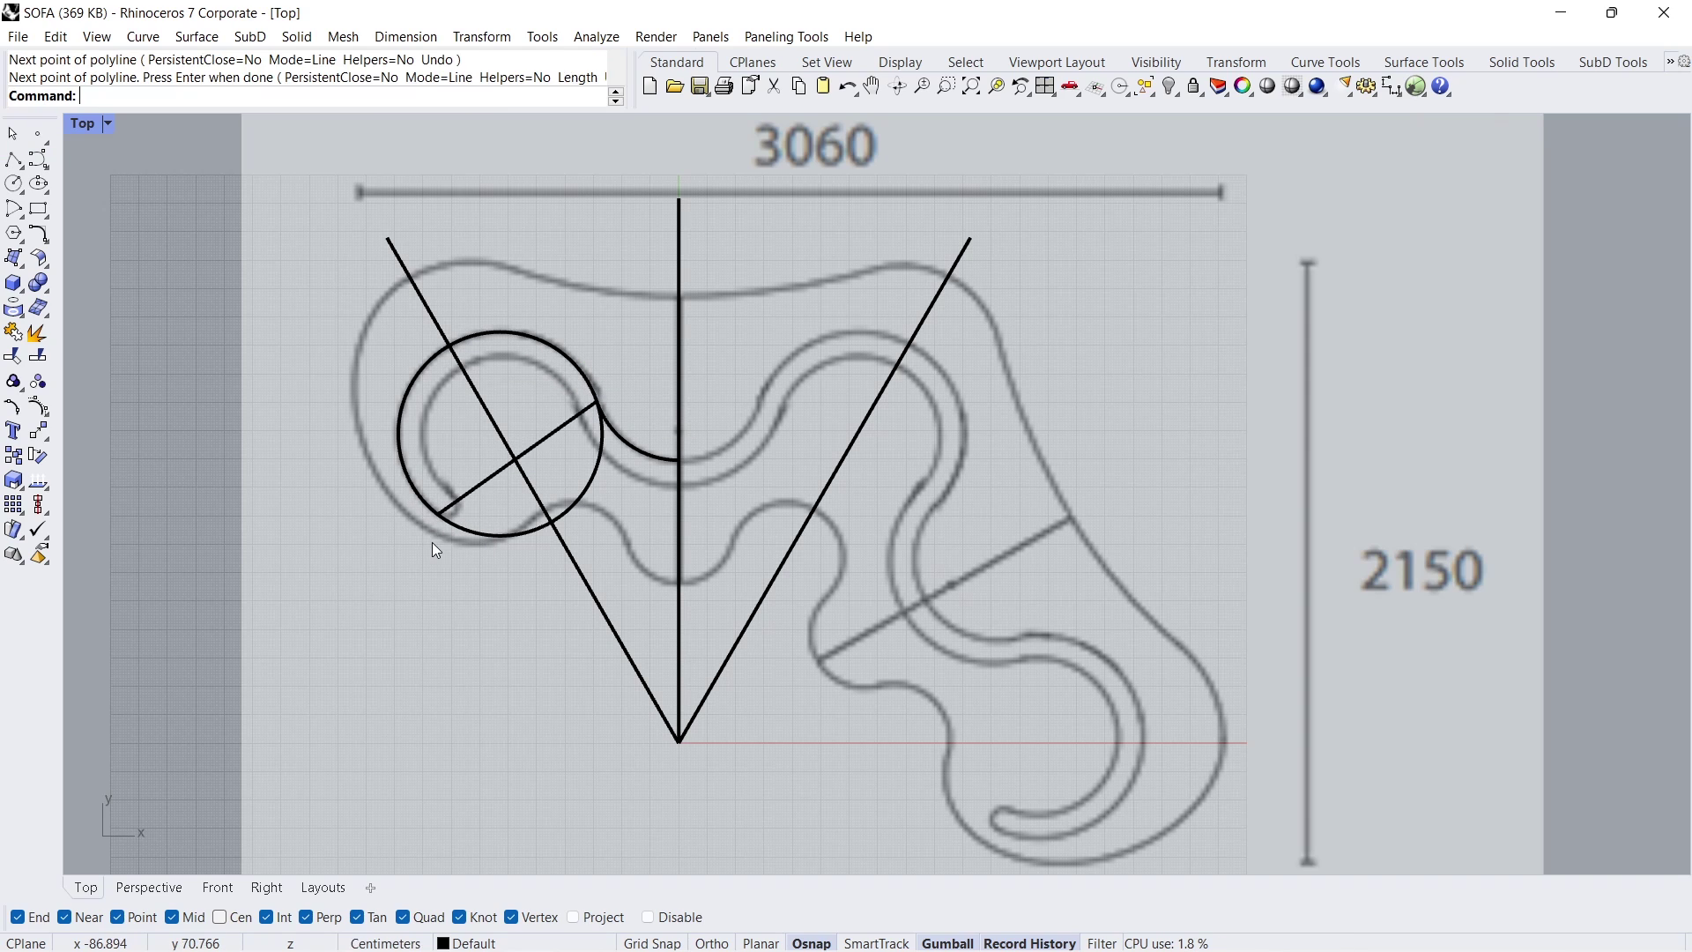
Step: Trim off the left circle's lower-right portion, using the slanted line across it as the cutter
left_click(14, 355)
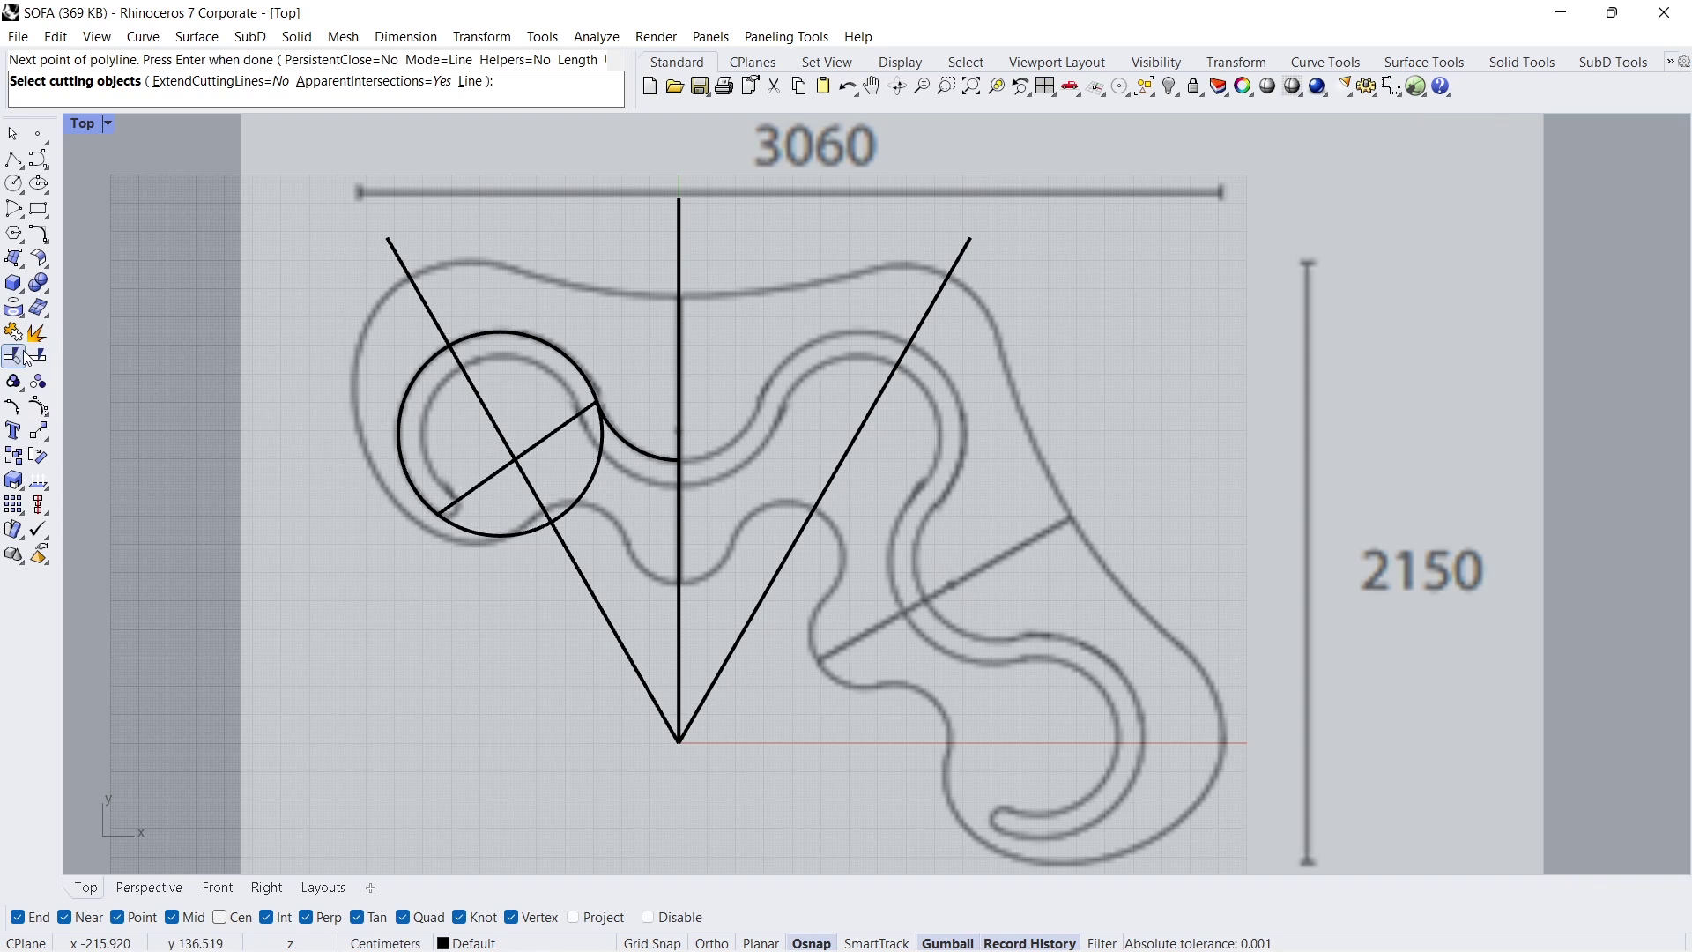
left_click(486, 481)
key("Return")
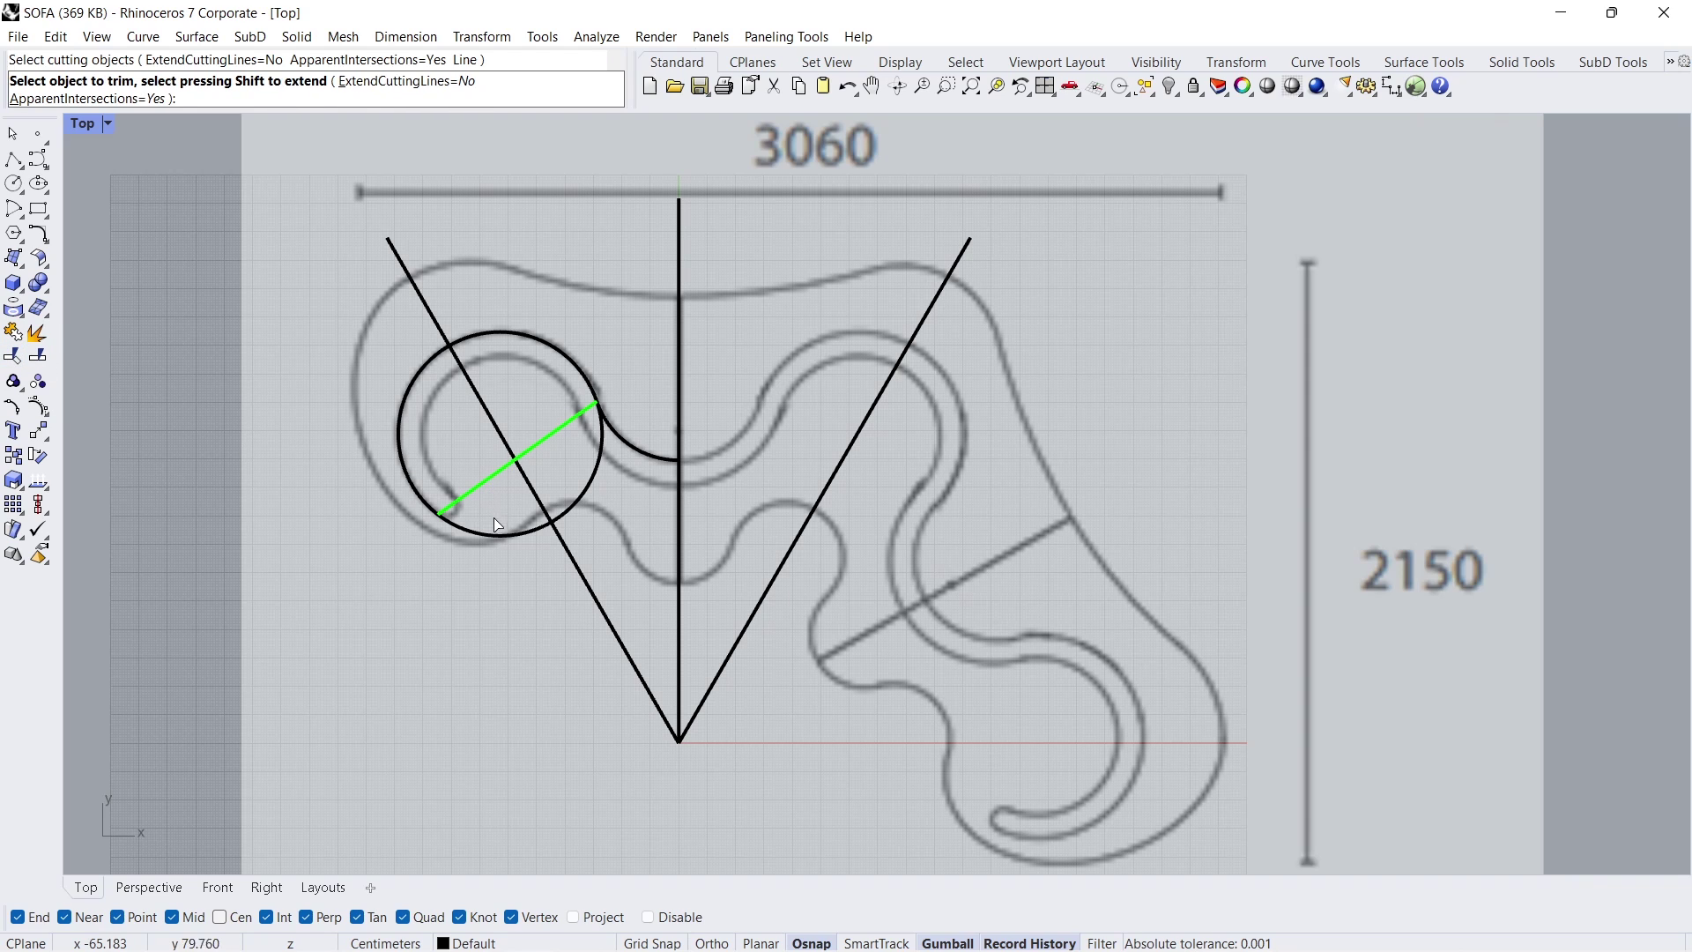
left_click(494, 534)
key("Return")
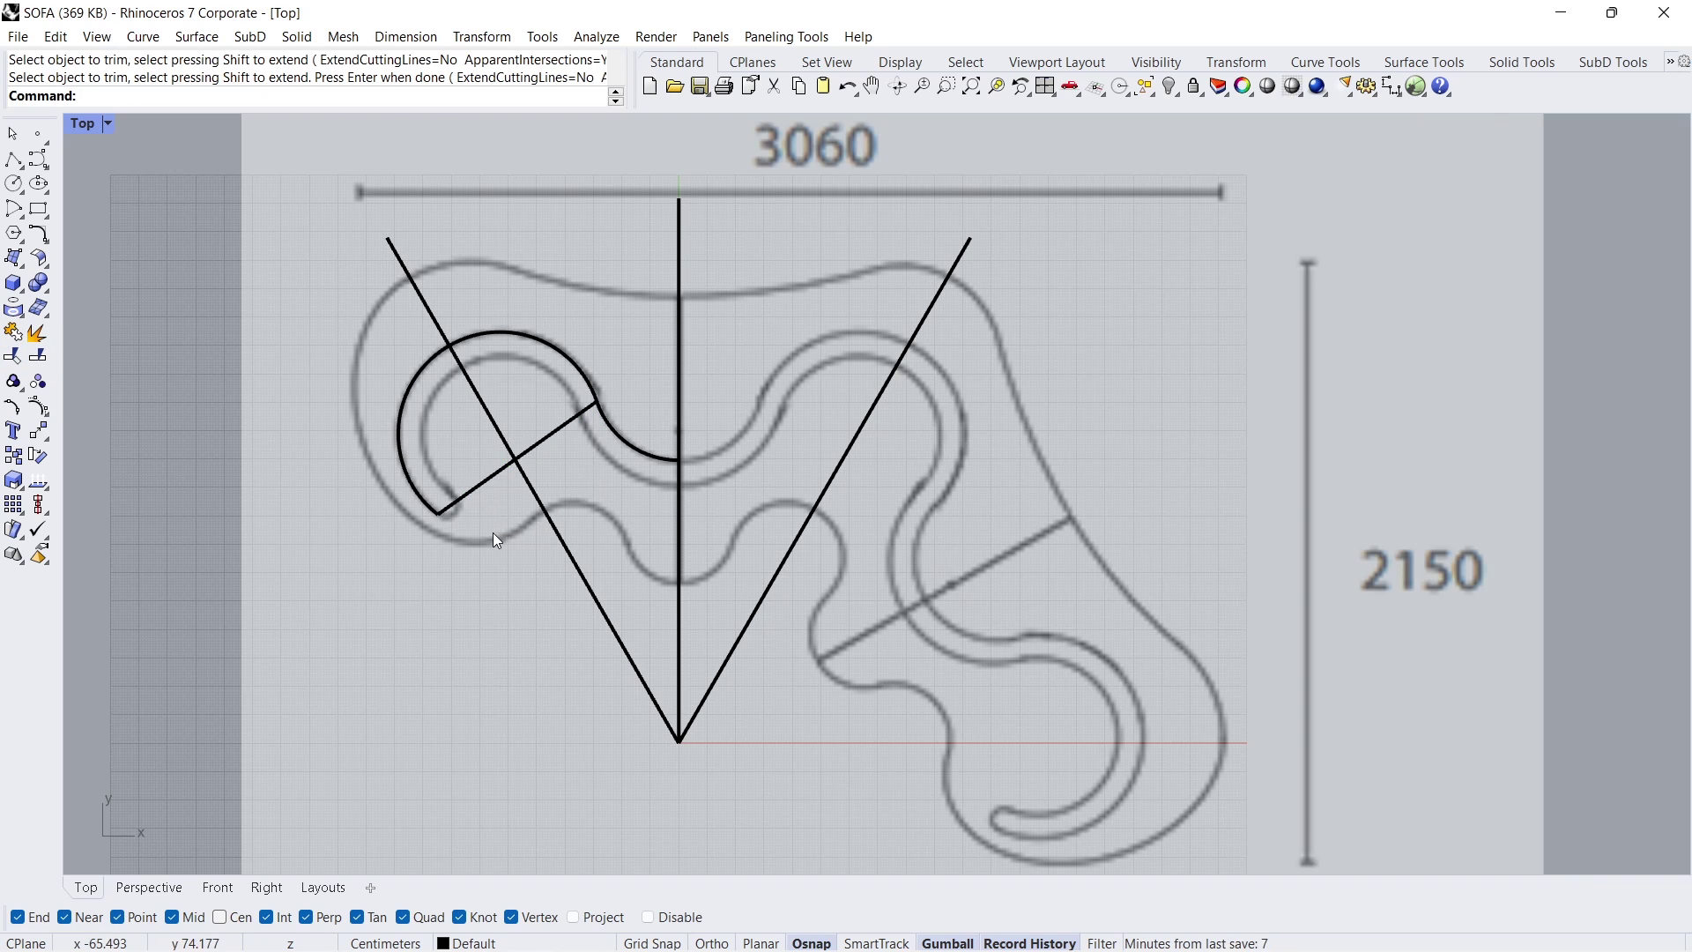
Step: Delete the slanted cutting line and the left angled line, and join the two remaining backrest arcs into one curve
left_click_drag(522, 452, 504, 490)
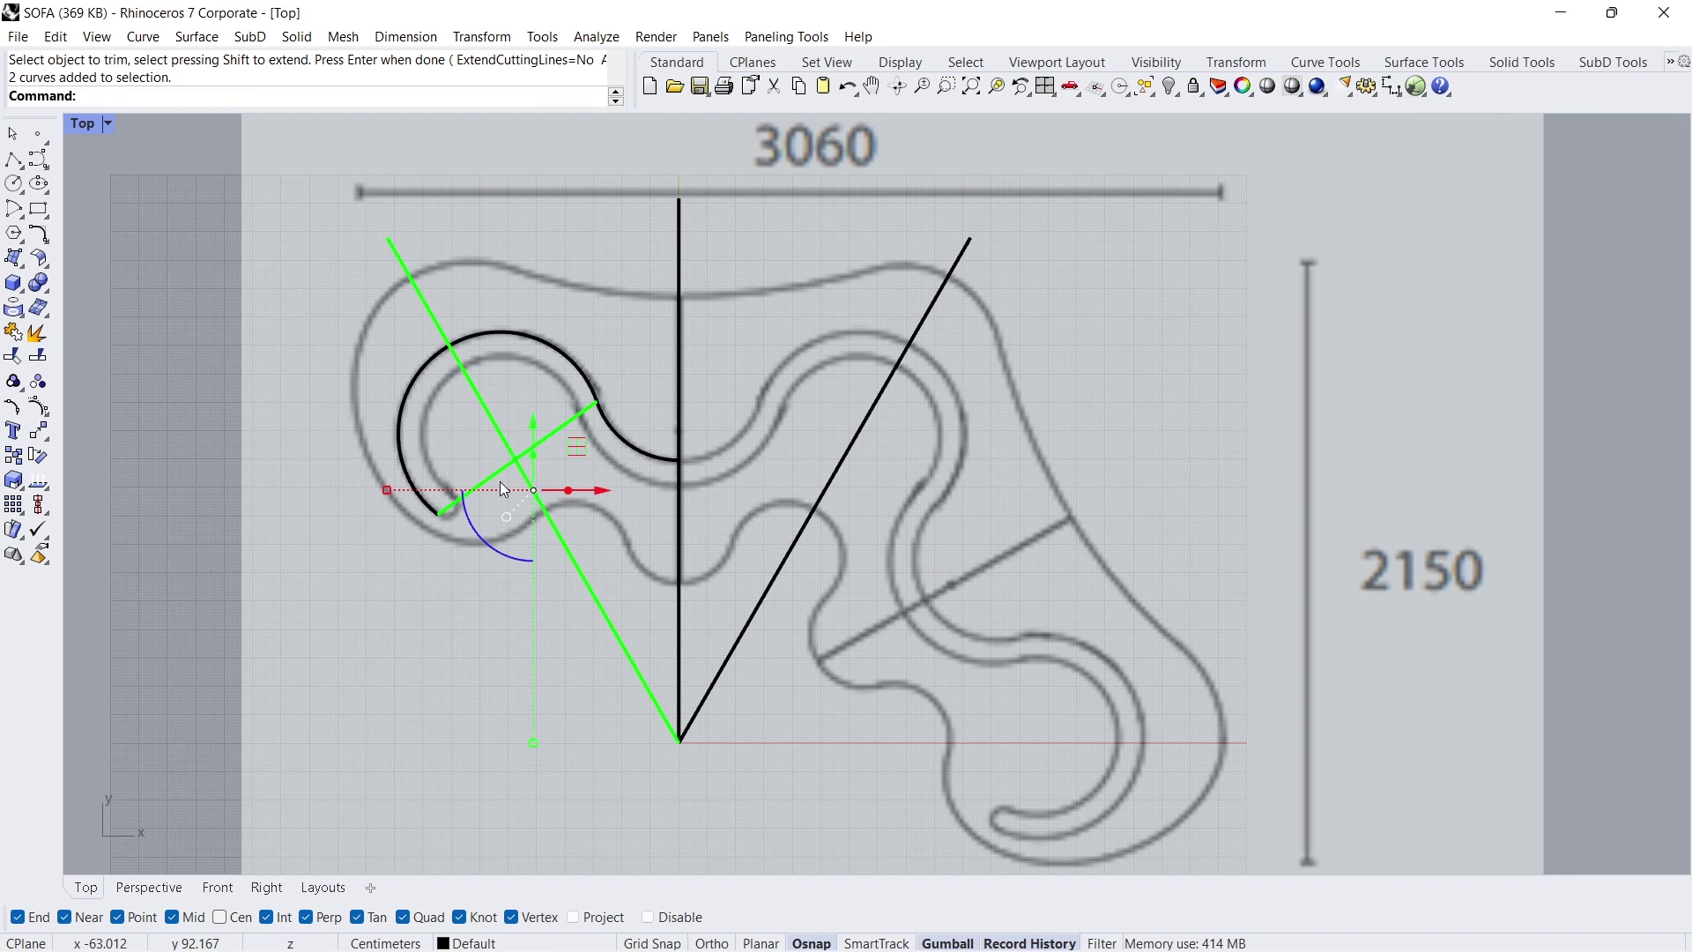
key("Delete")
left_click(617, 428)
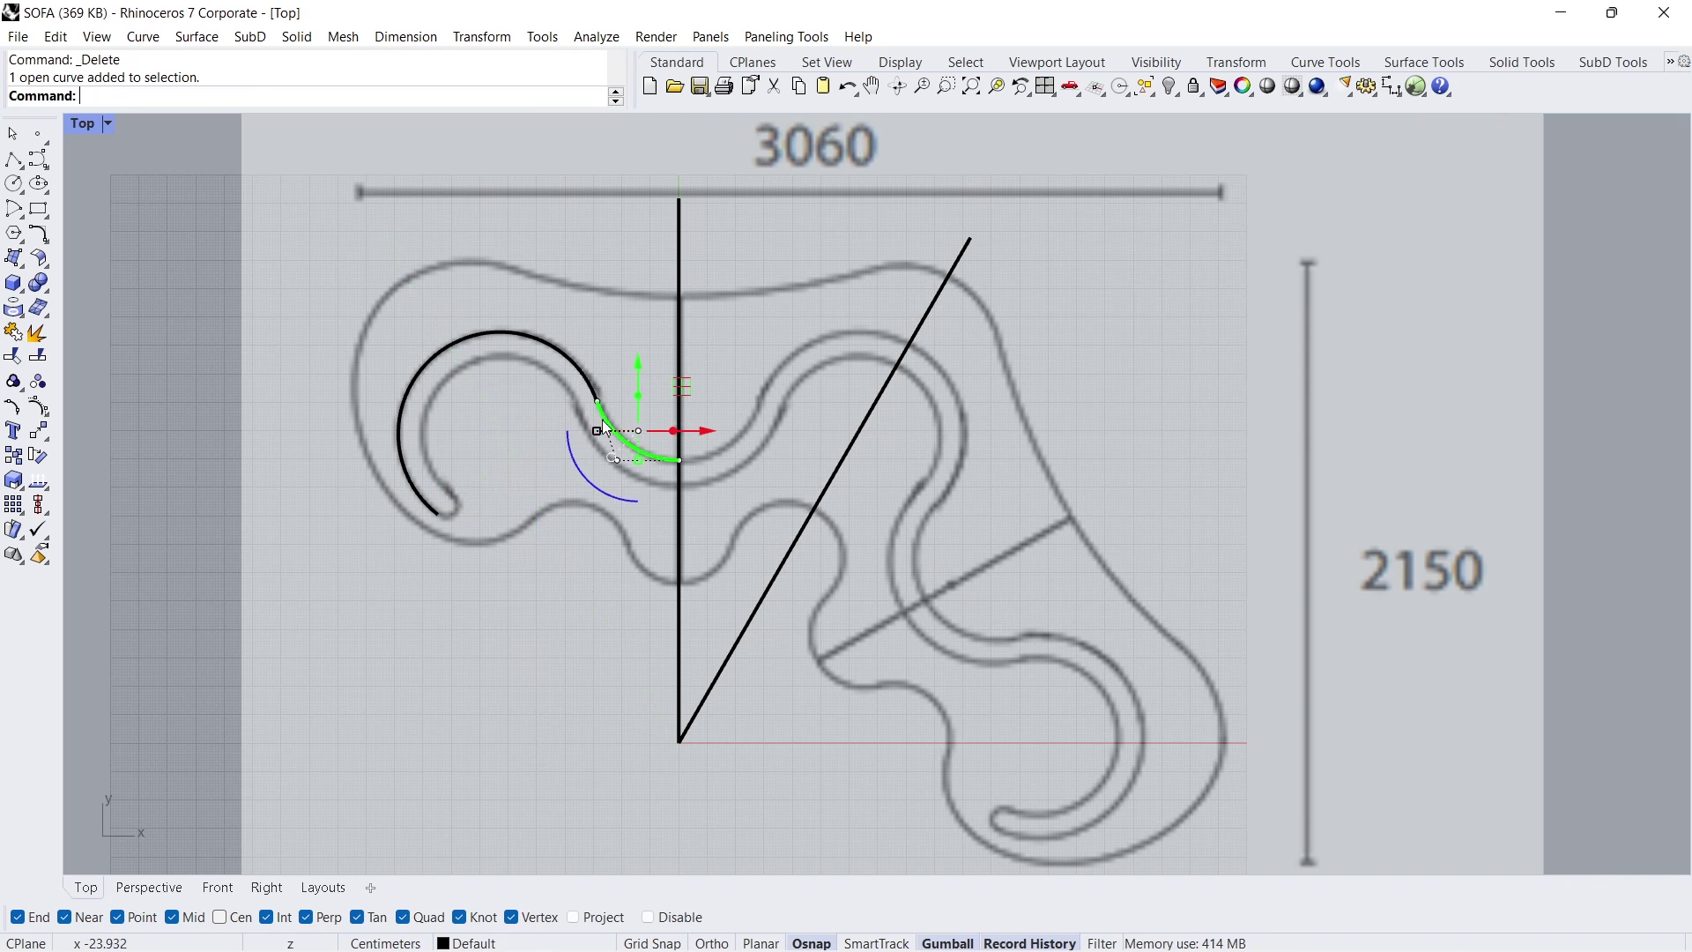
left_click(577, 374, "shift")
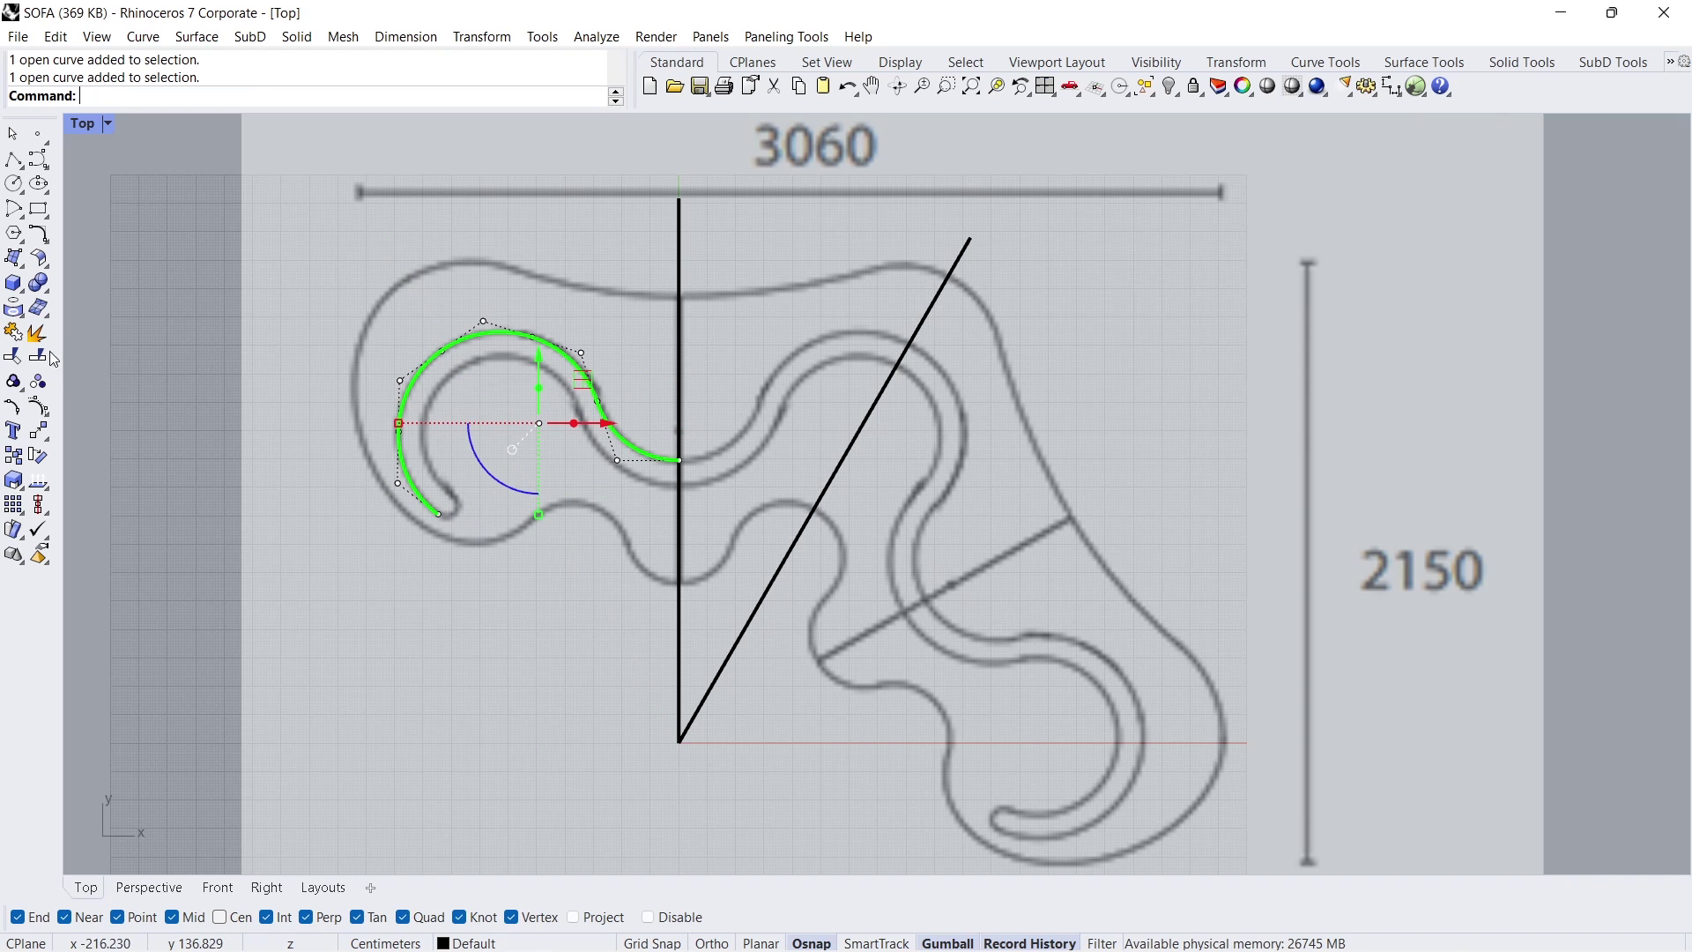
left_click(13, 333)
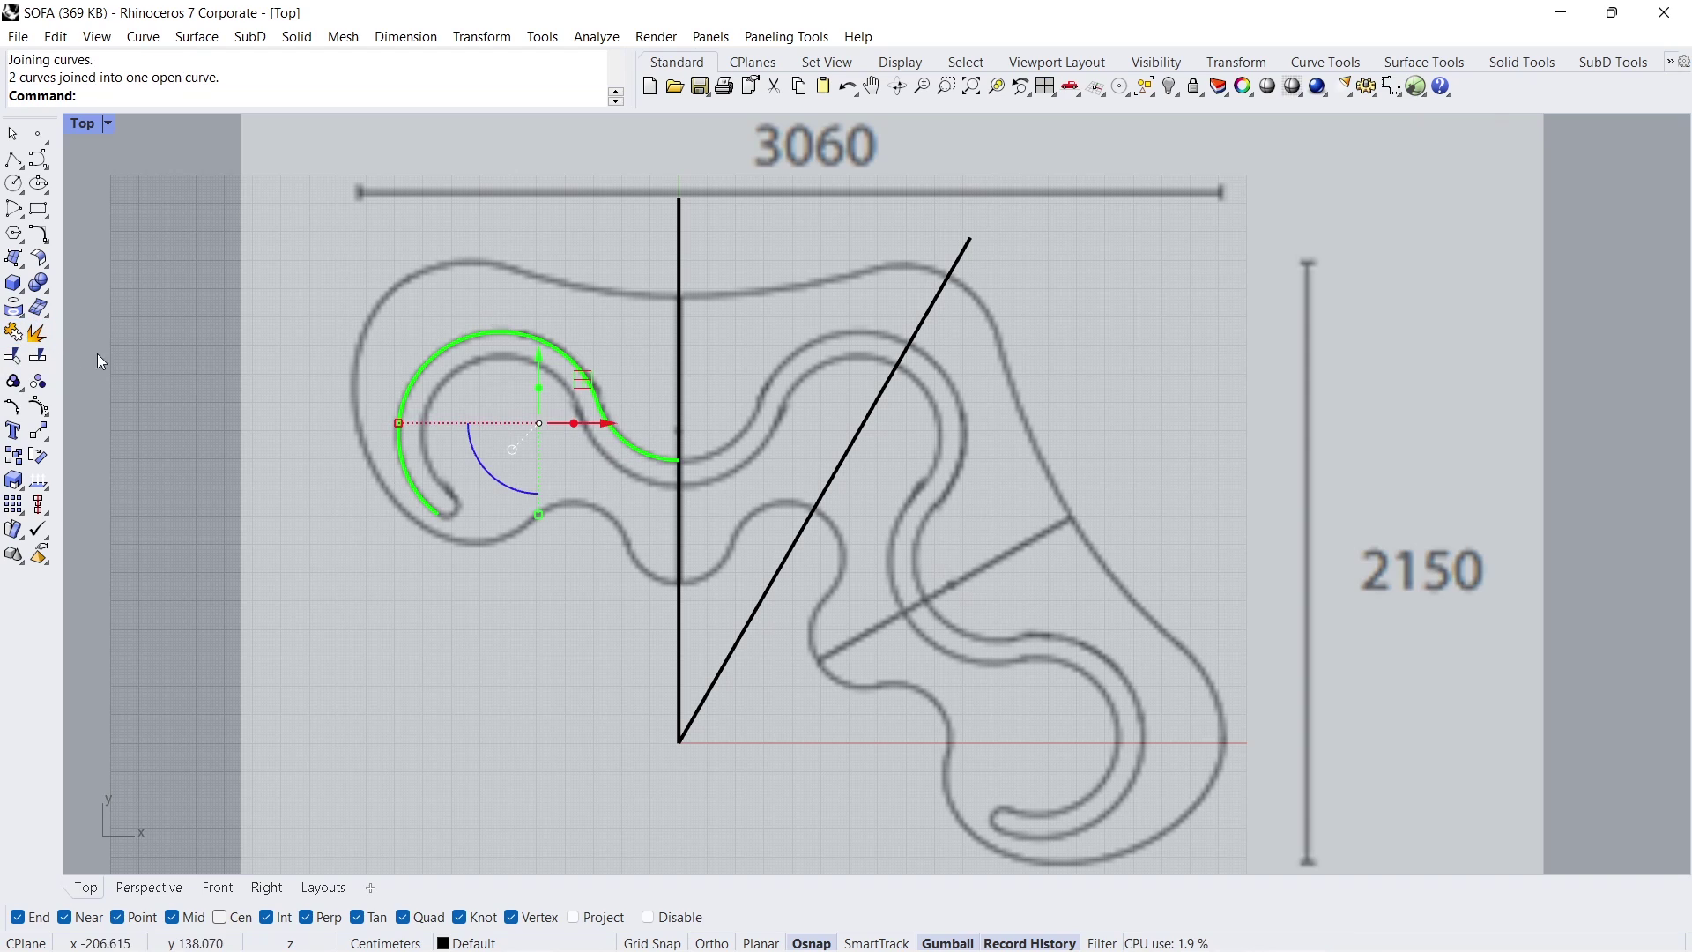
Step: Offset the joined backrest curve 9 cm towards its inner, lower side with round caps
left_click(38, 234)
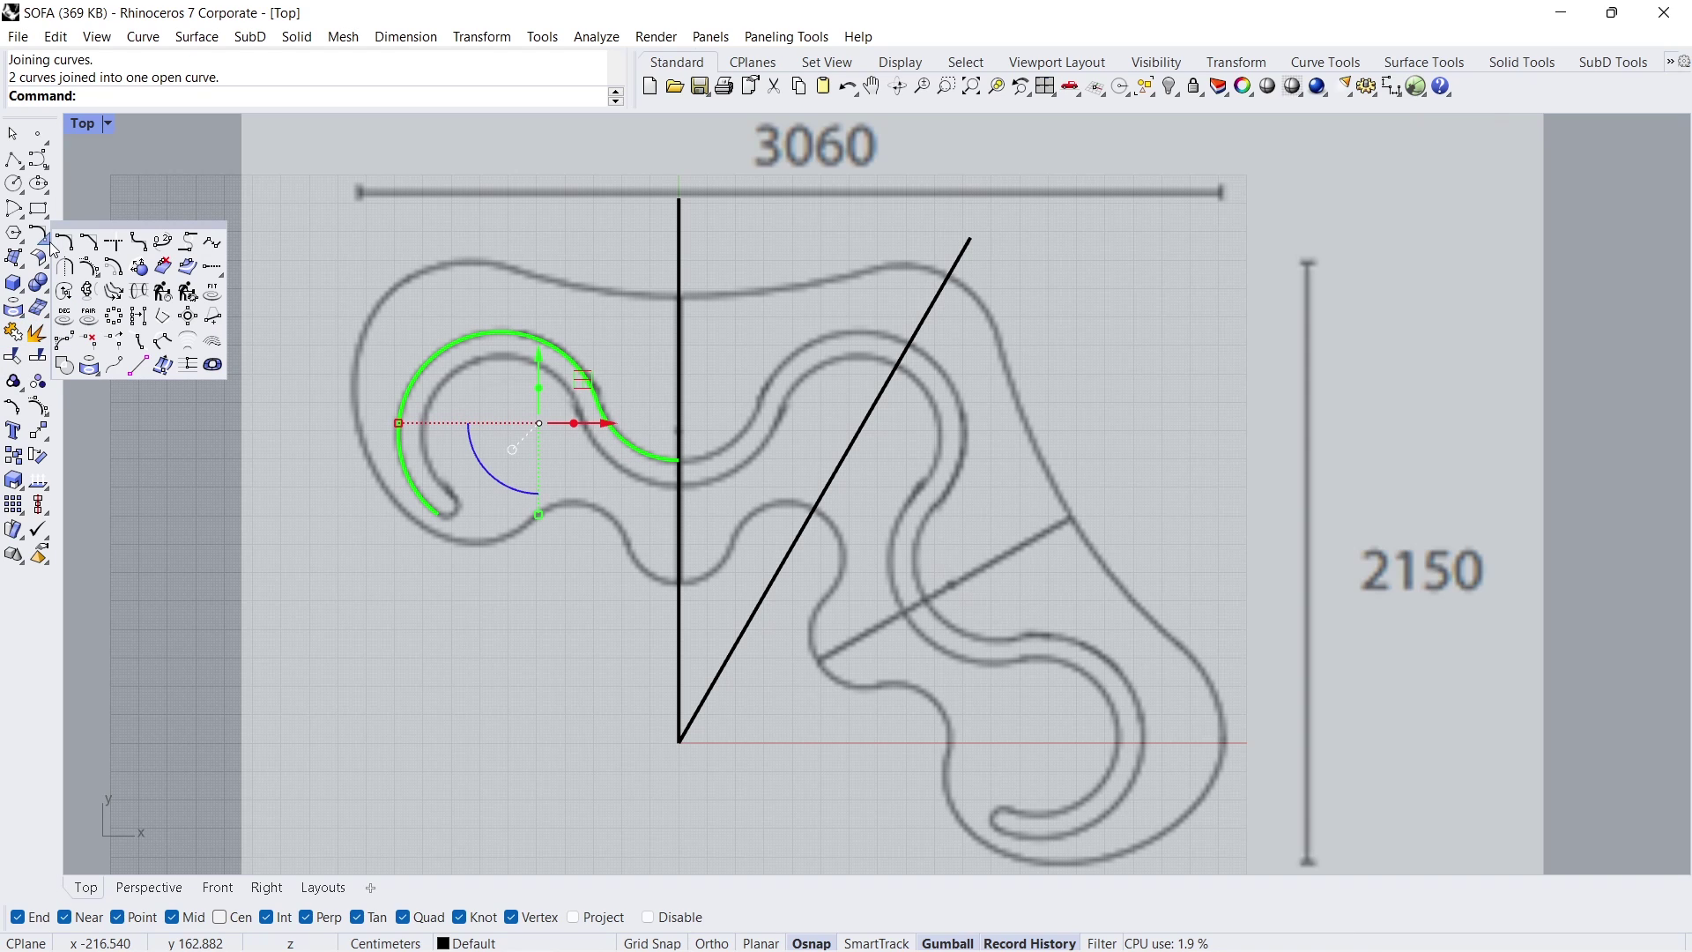
left_click(115, 267)
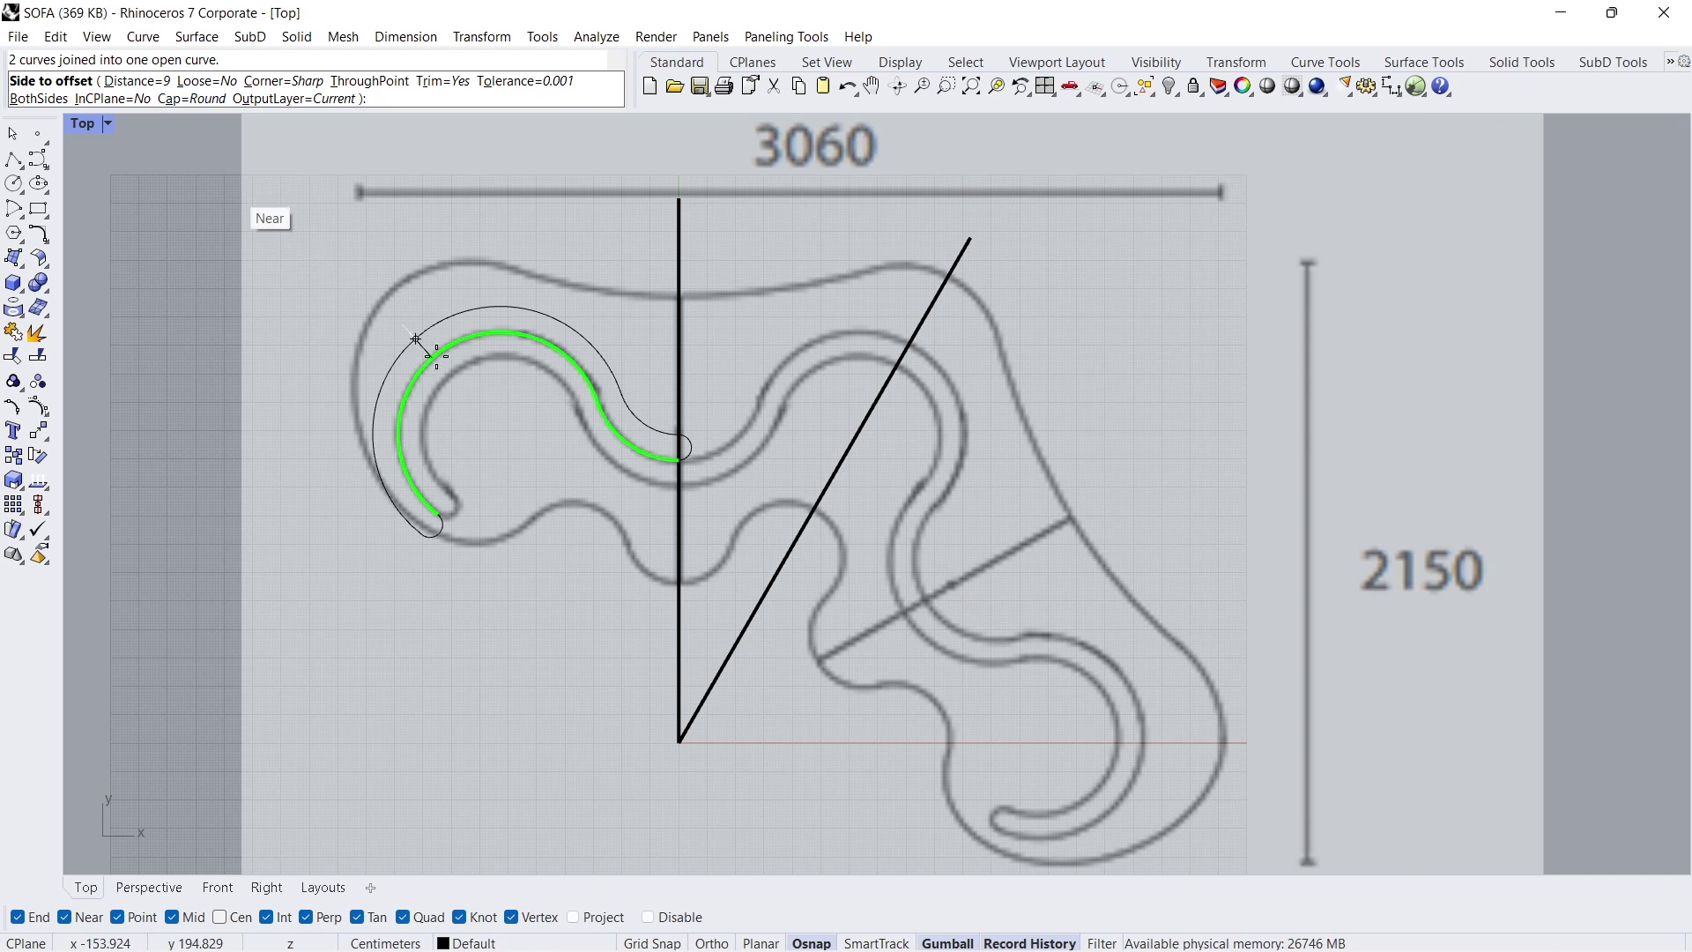
left_click(496, 477)
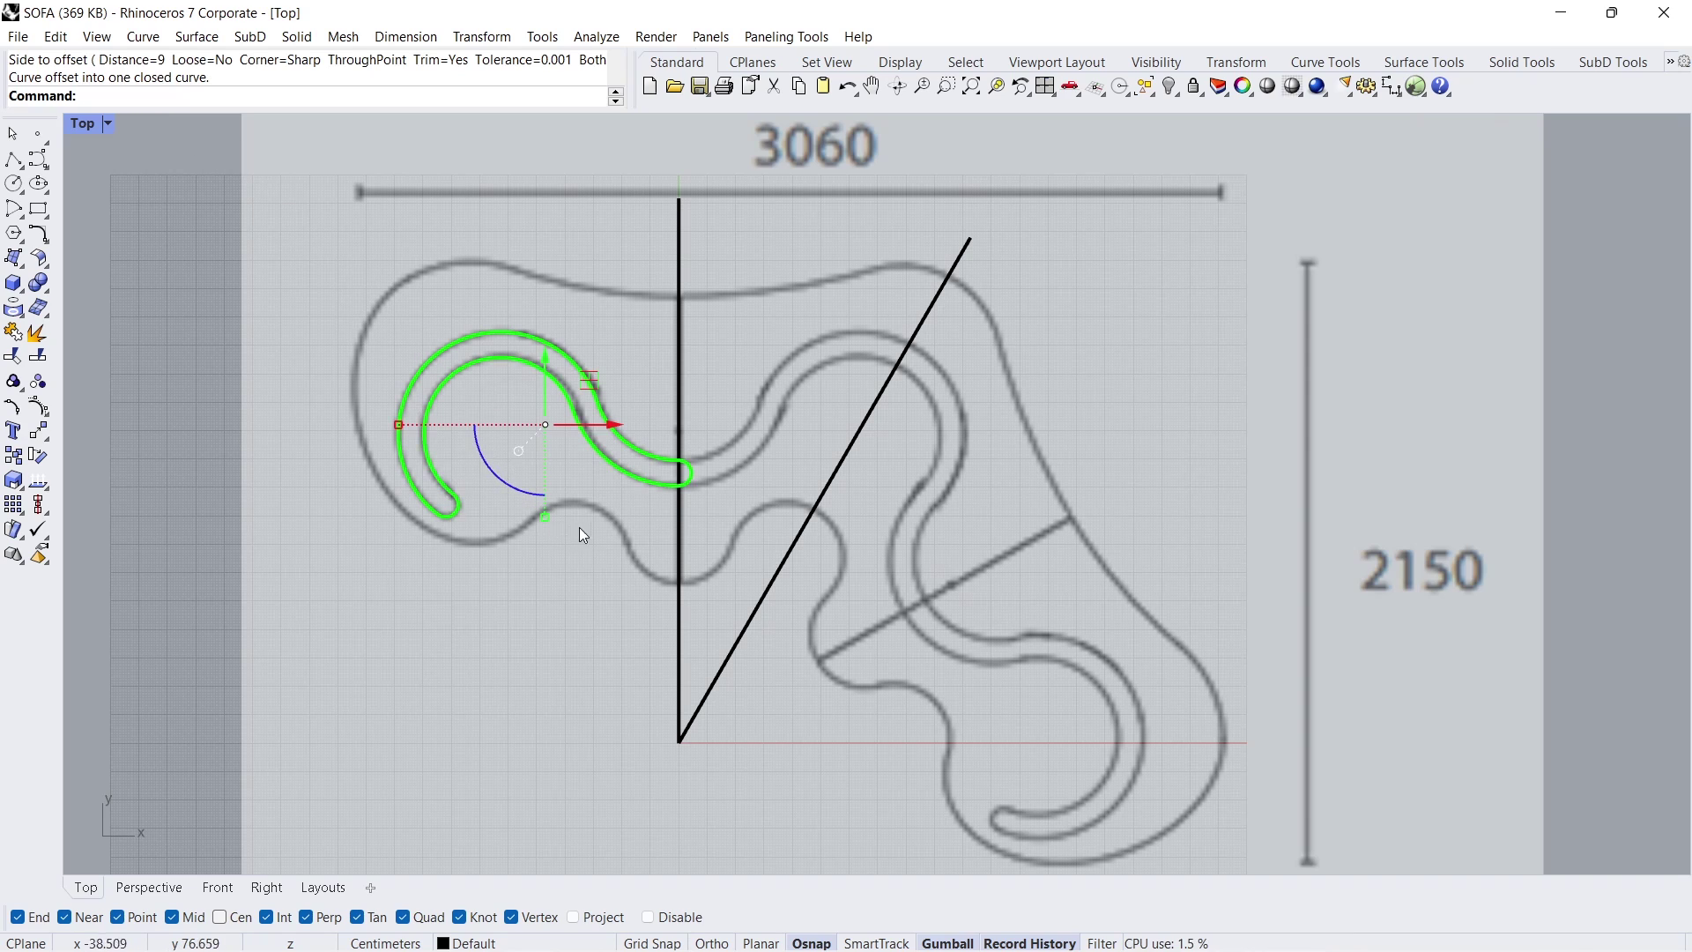
Step: Trim off the backrest outline's rounded right end at the vertical line, and delete that vertical line
left_click(631, 529)
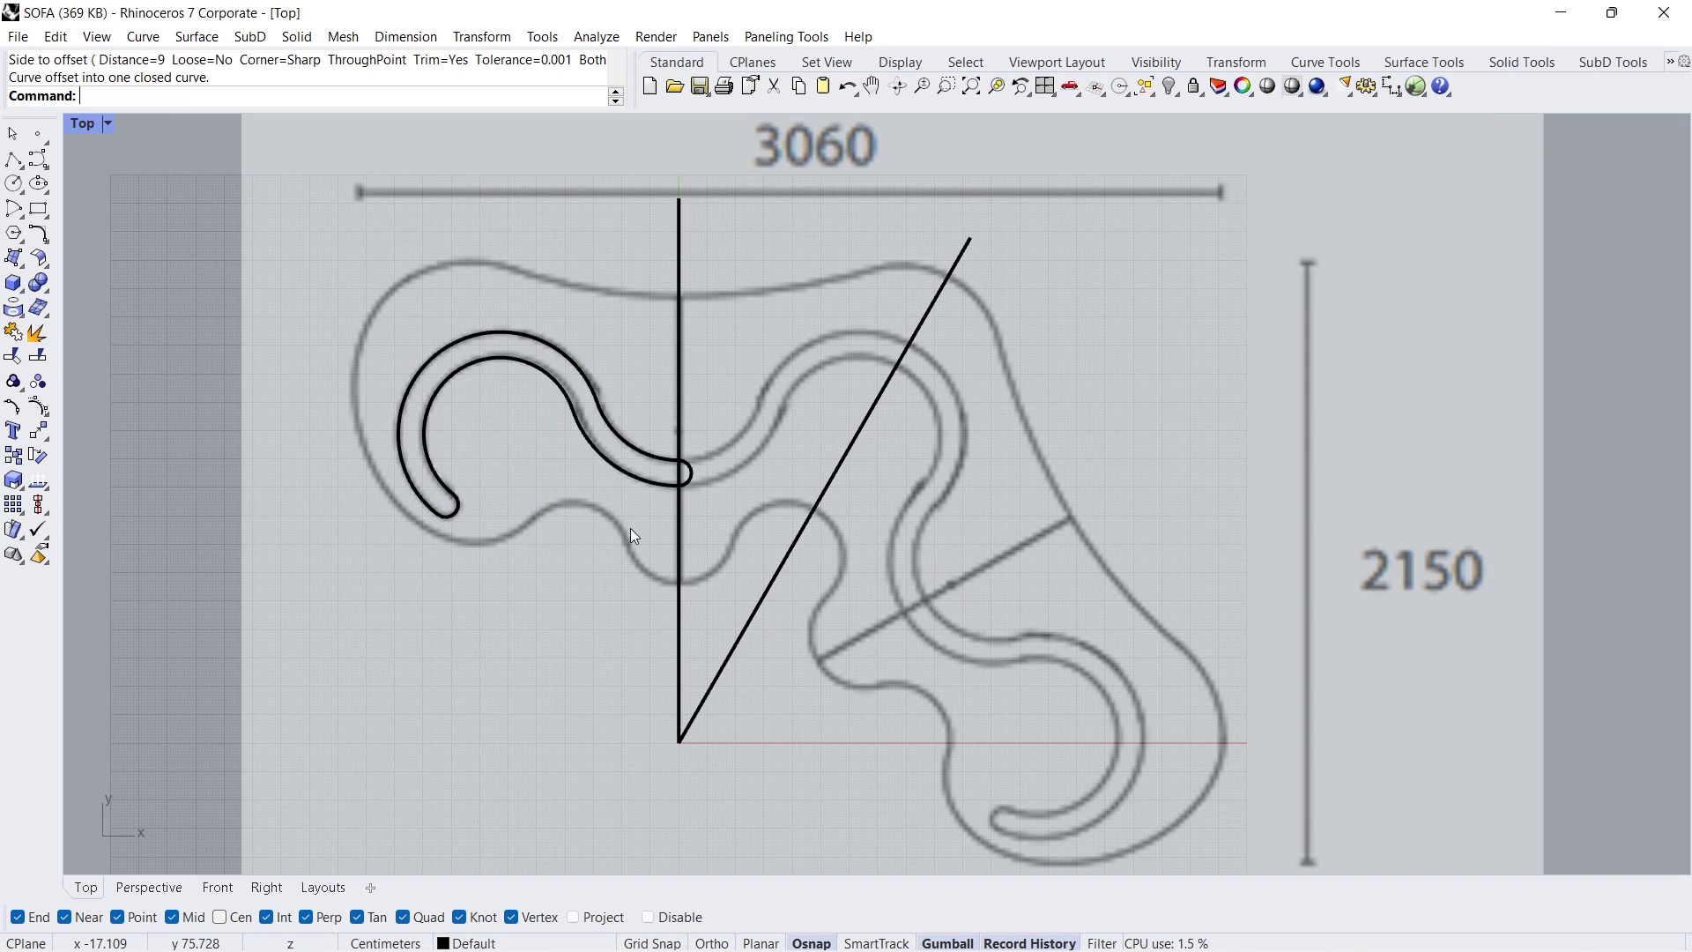
left_click(13, 356)
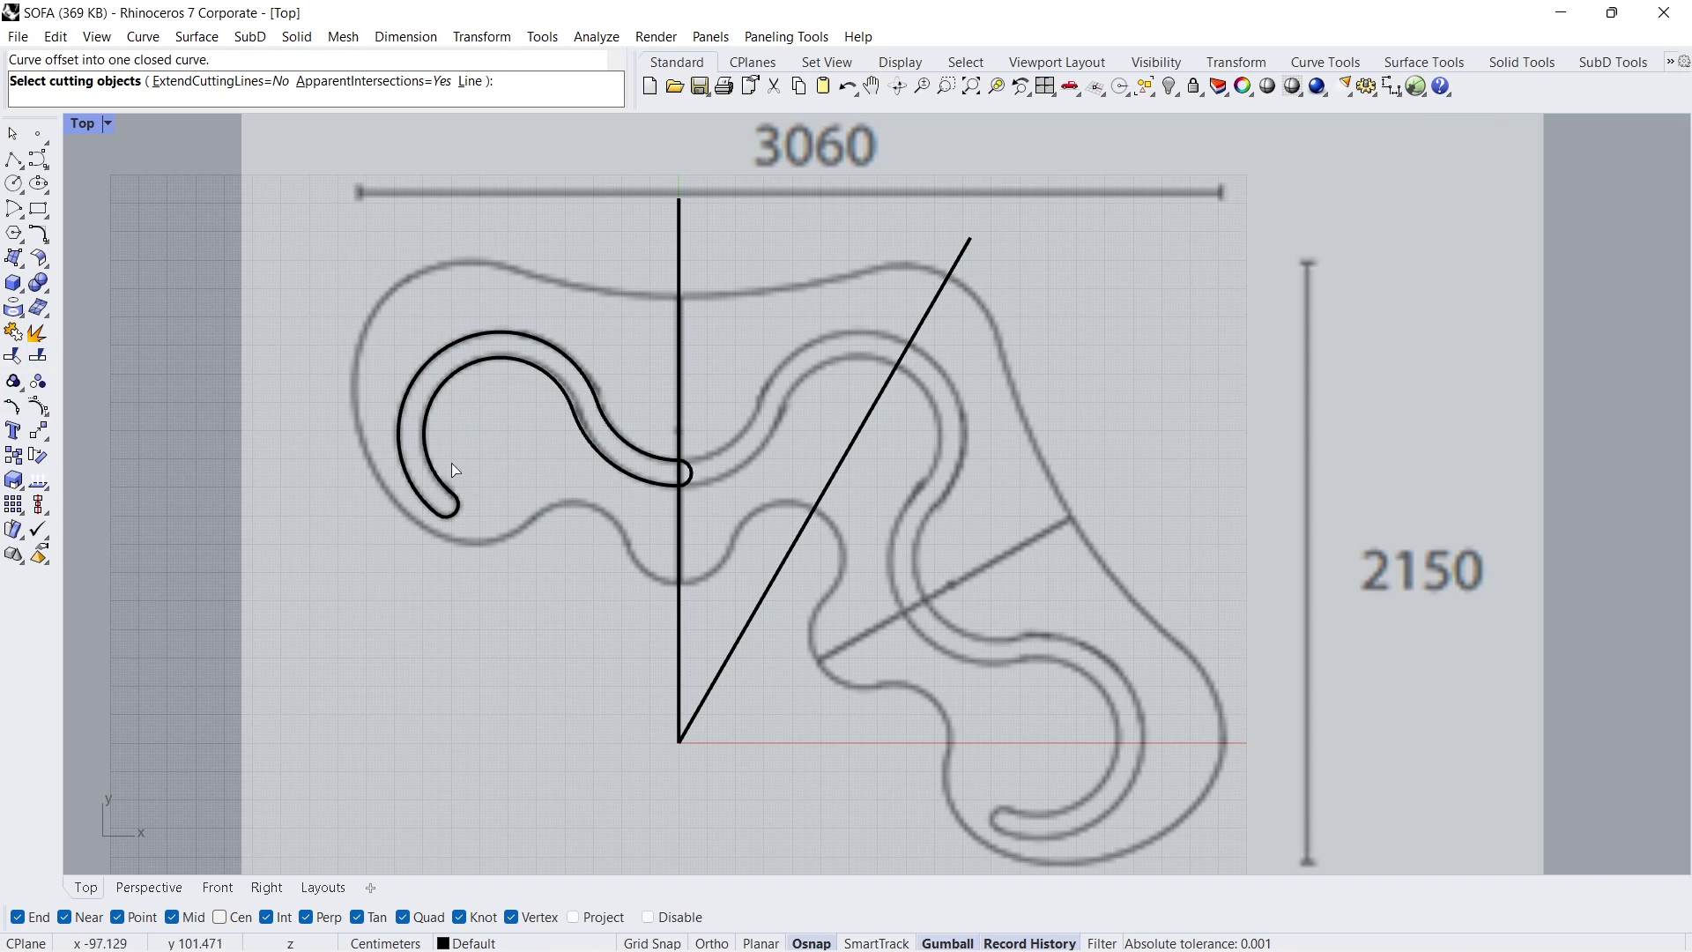
left_click(684, 432)
key("Return")
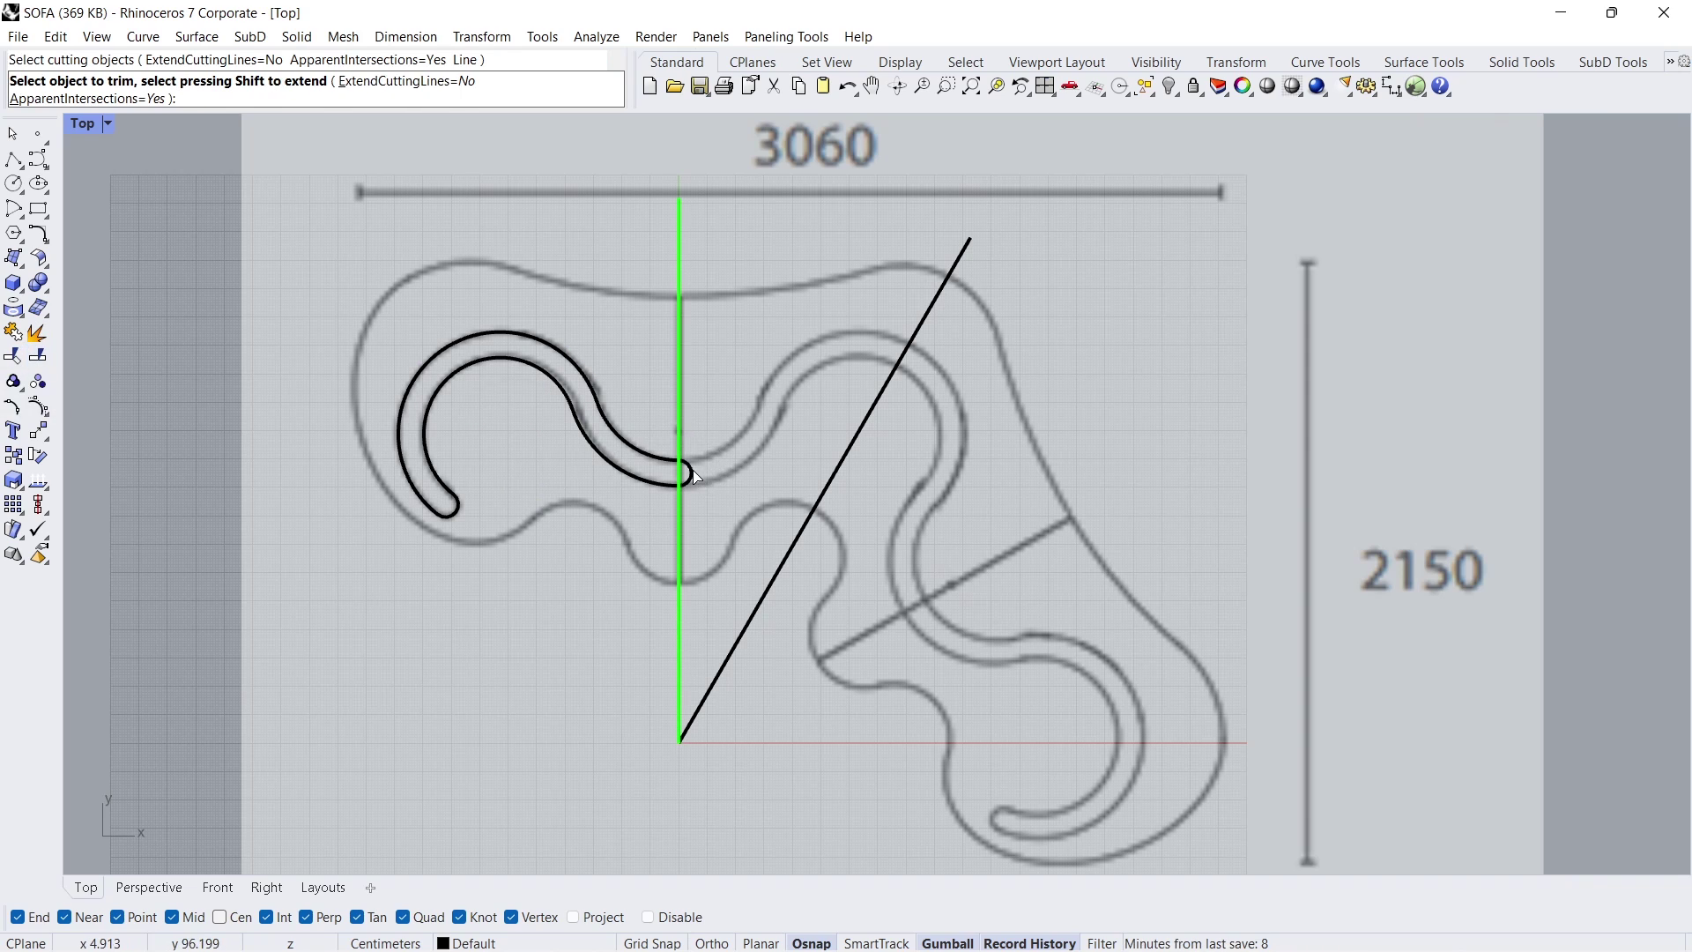
left_click(694, 473)
key("Return")
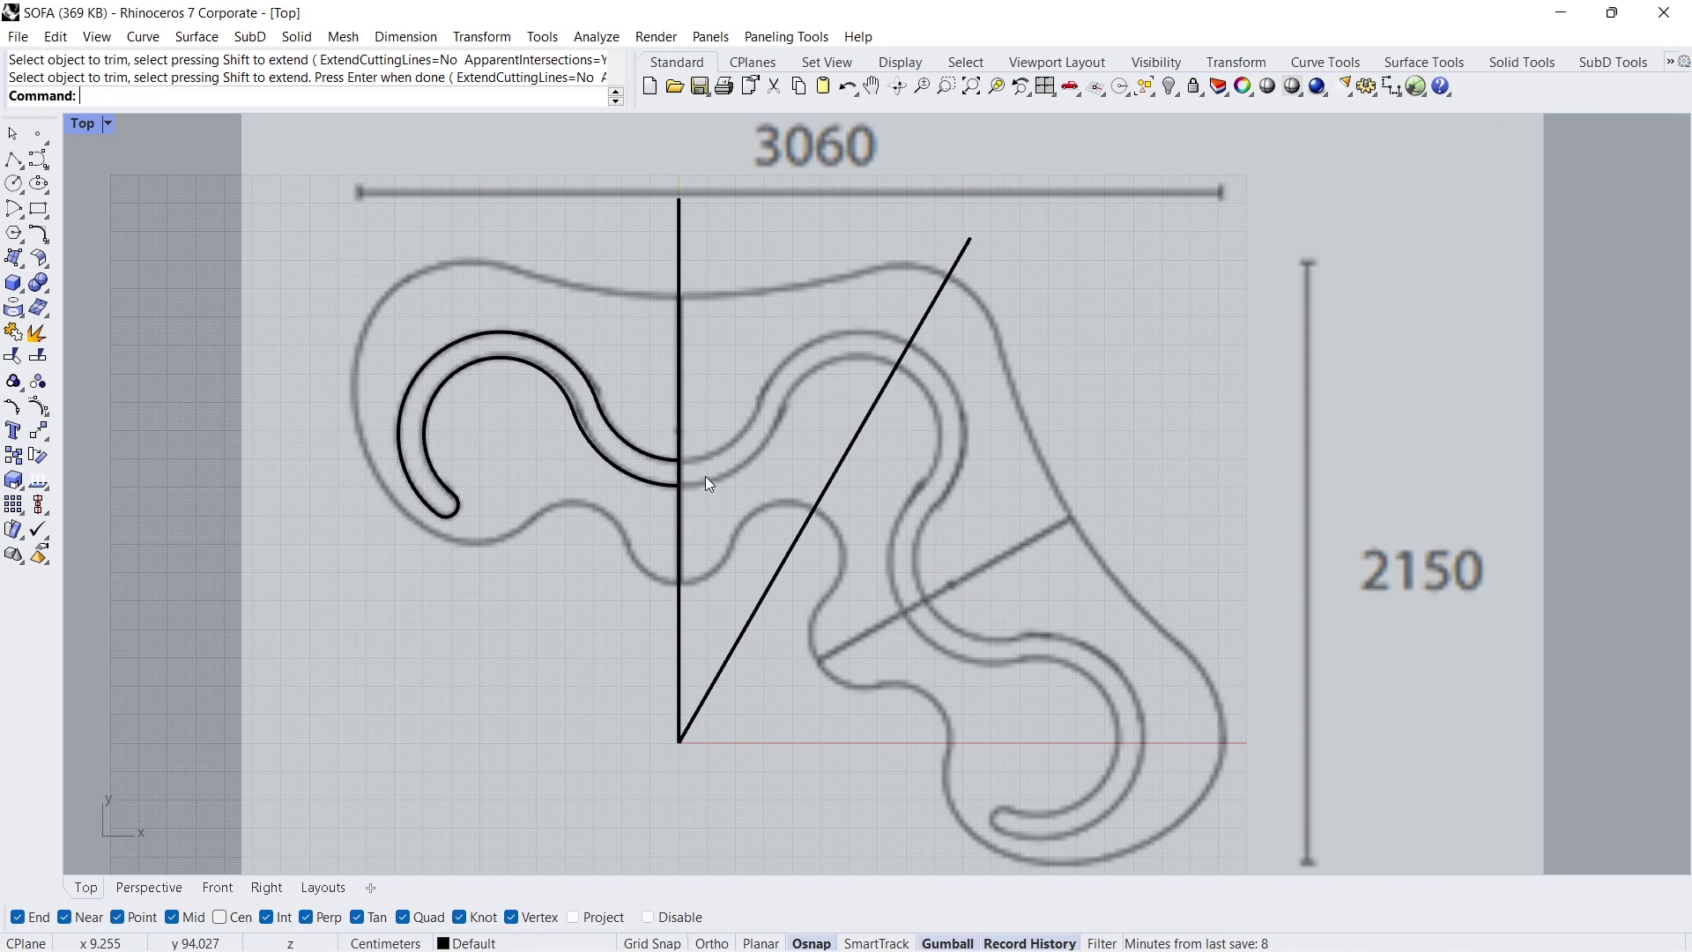
left_click(680, 415)
key("Delete")
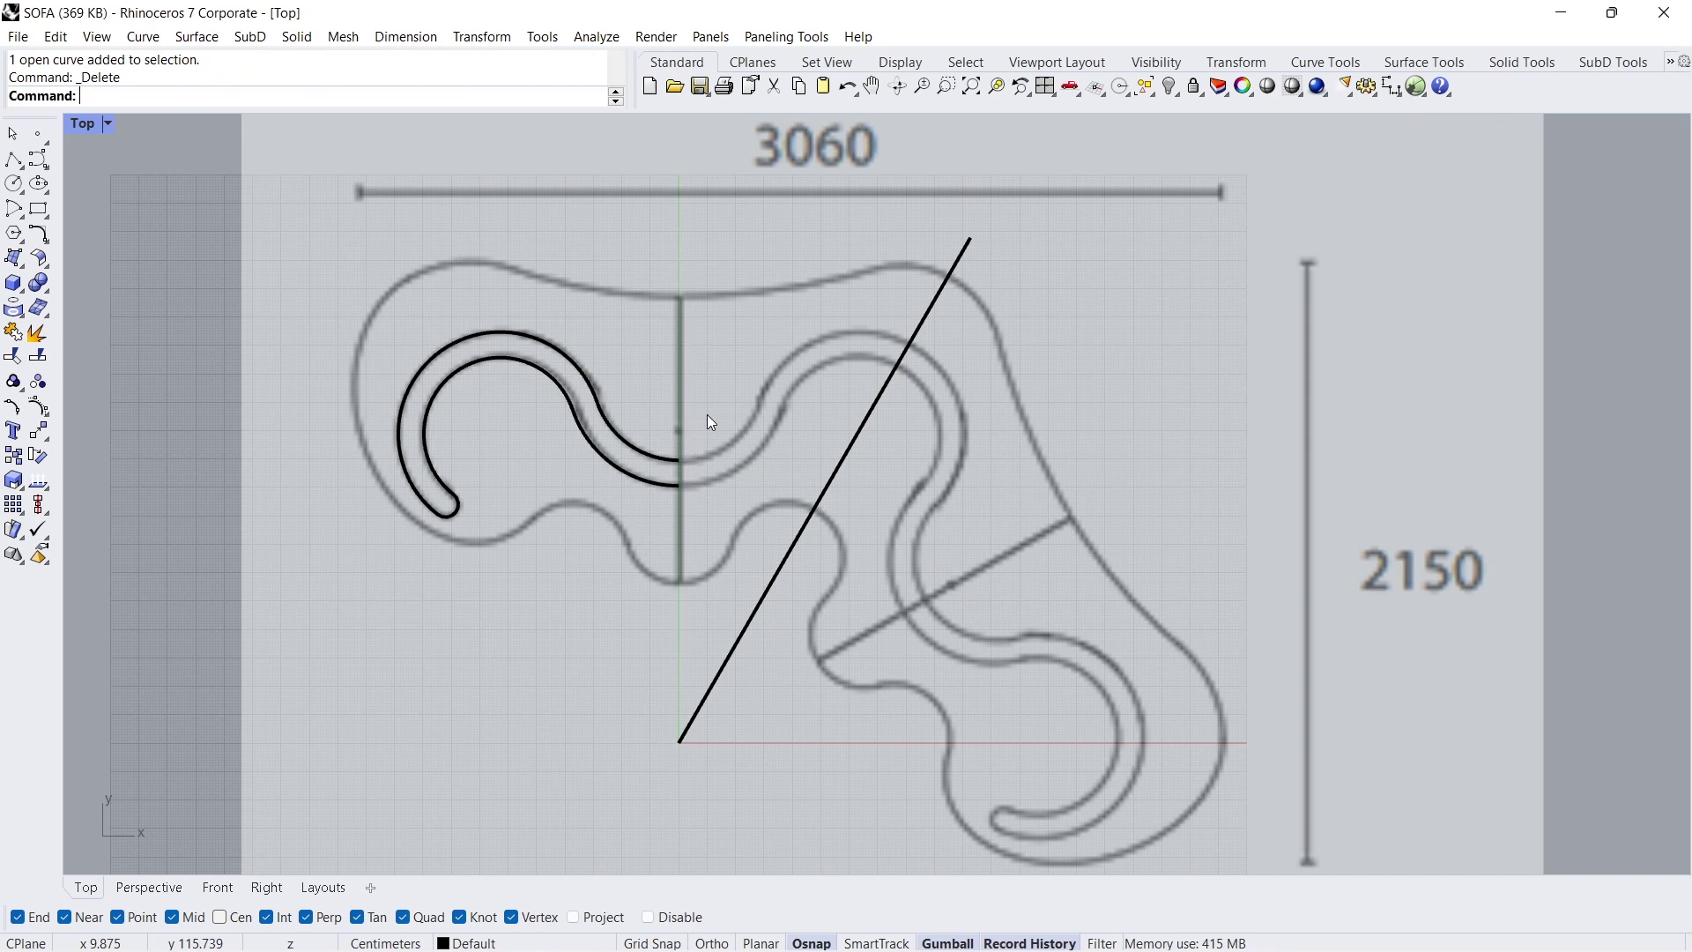
Step: Close the open backrest outline with a straight segment, and show the hidden seat outline
left_click(661, 456)
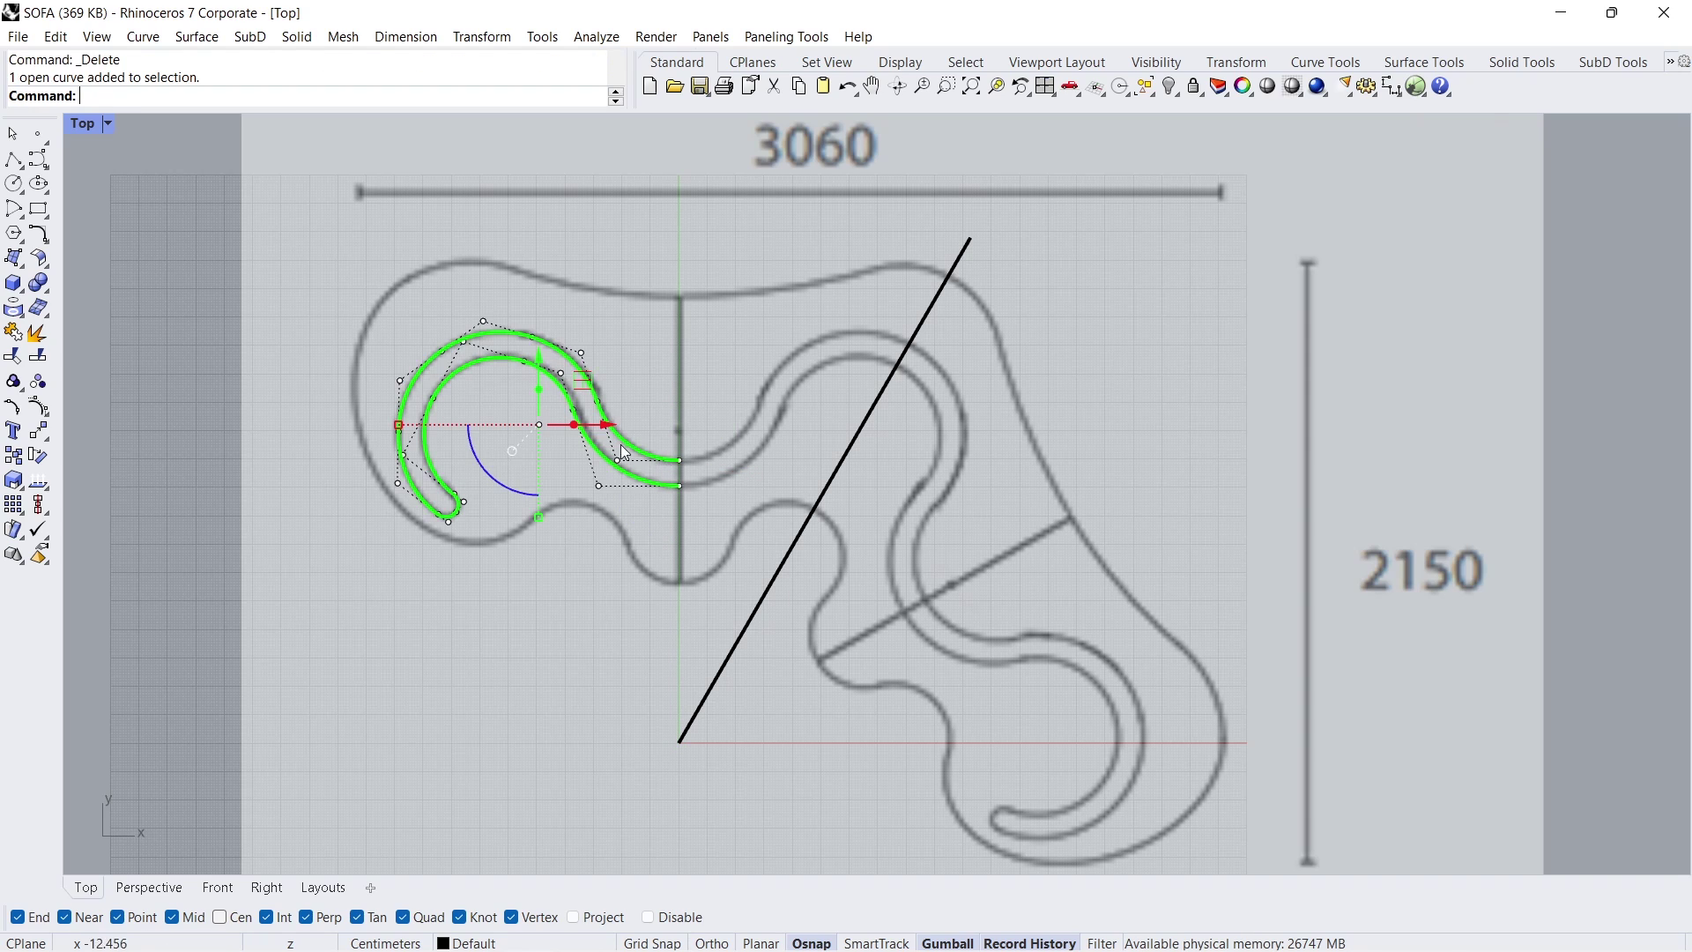
left_click(38, 235)
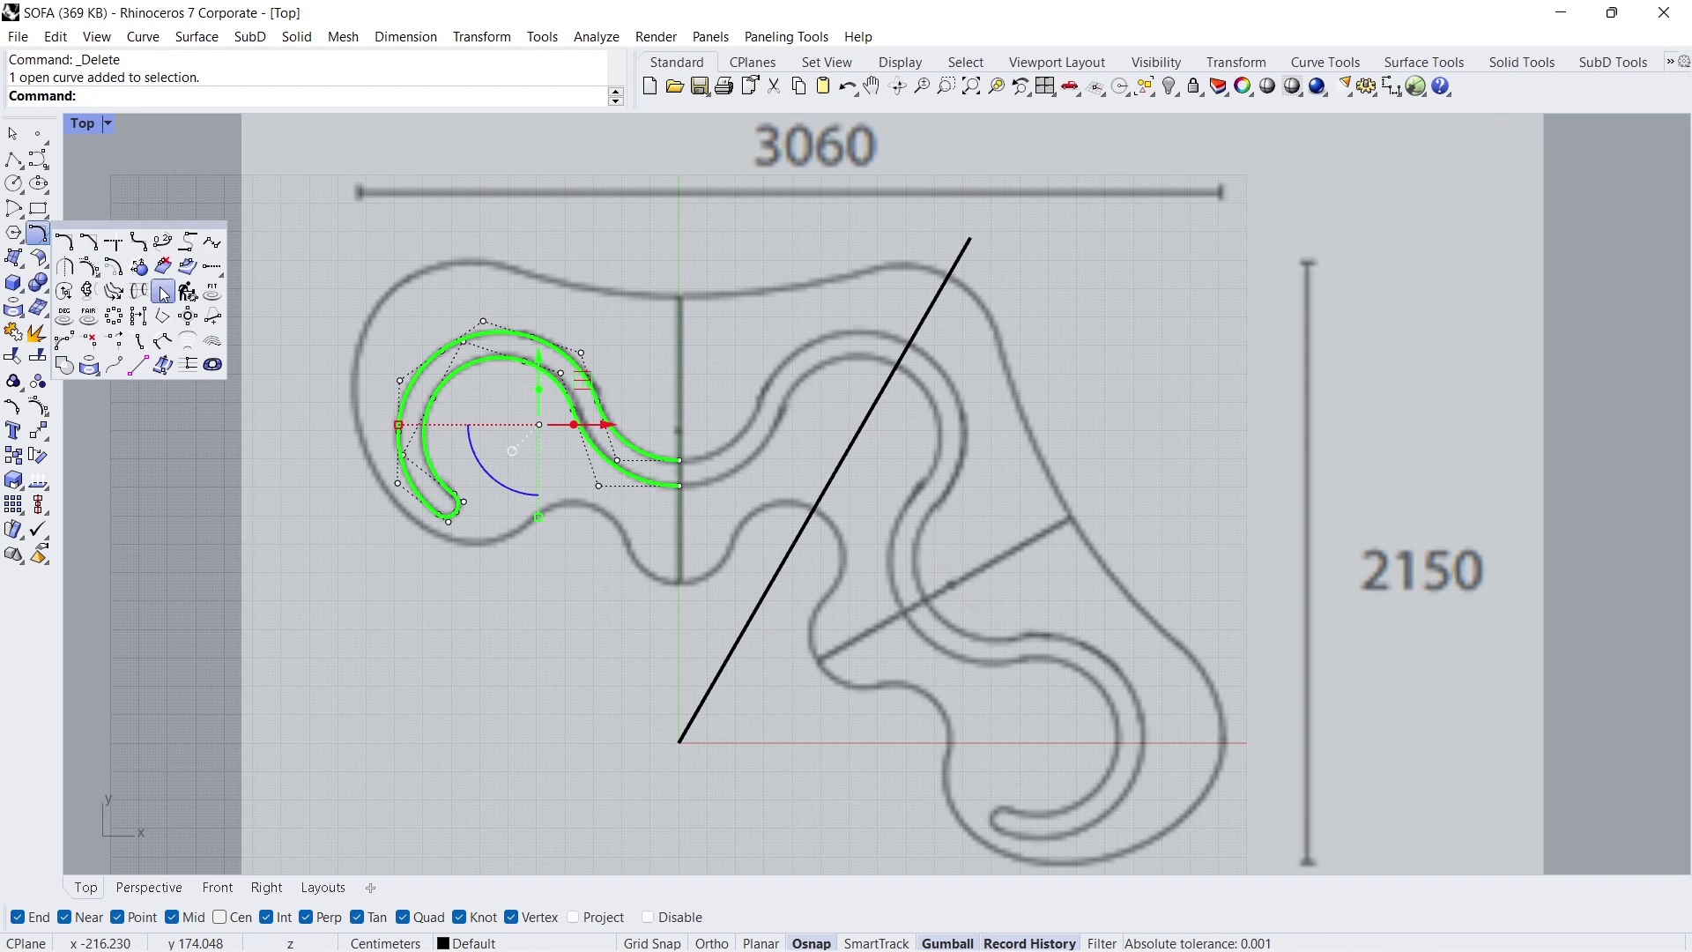
left_click(214, 319)
key("Escape")
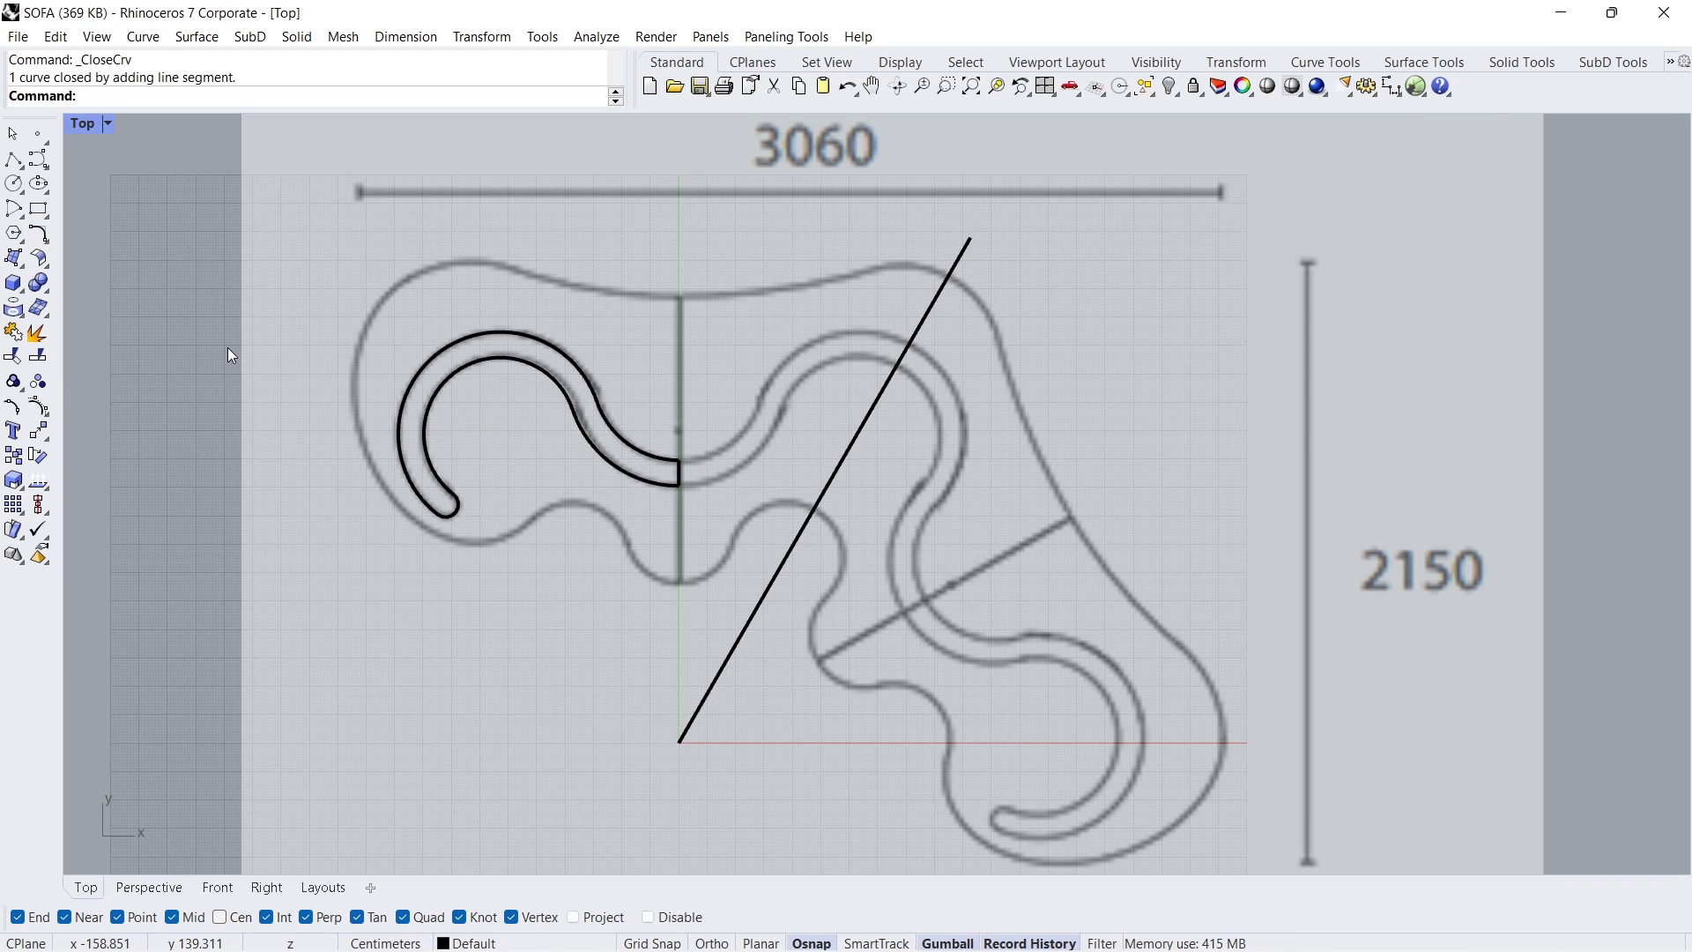
left_click(1178, 100)
left_click(1190, 116)
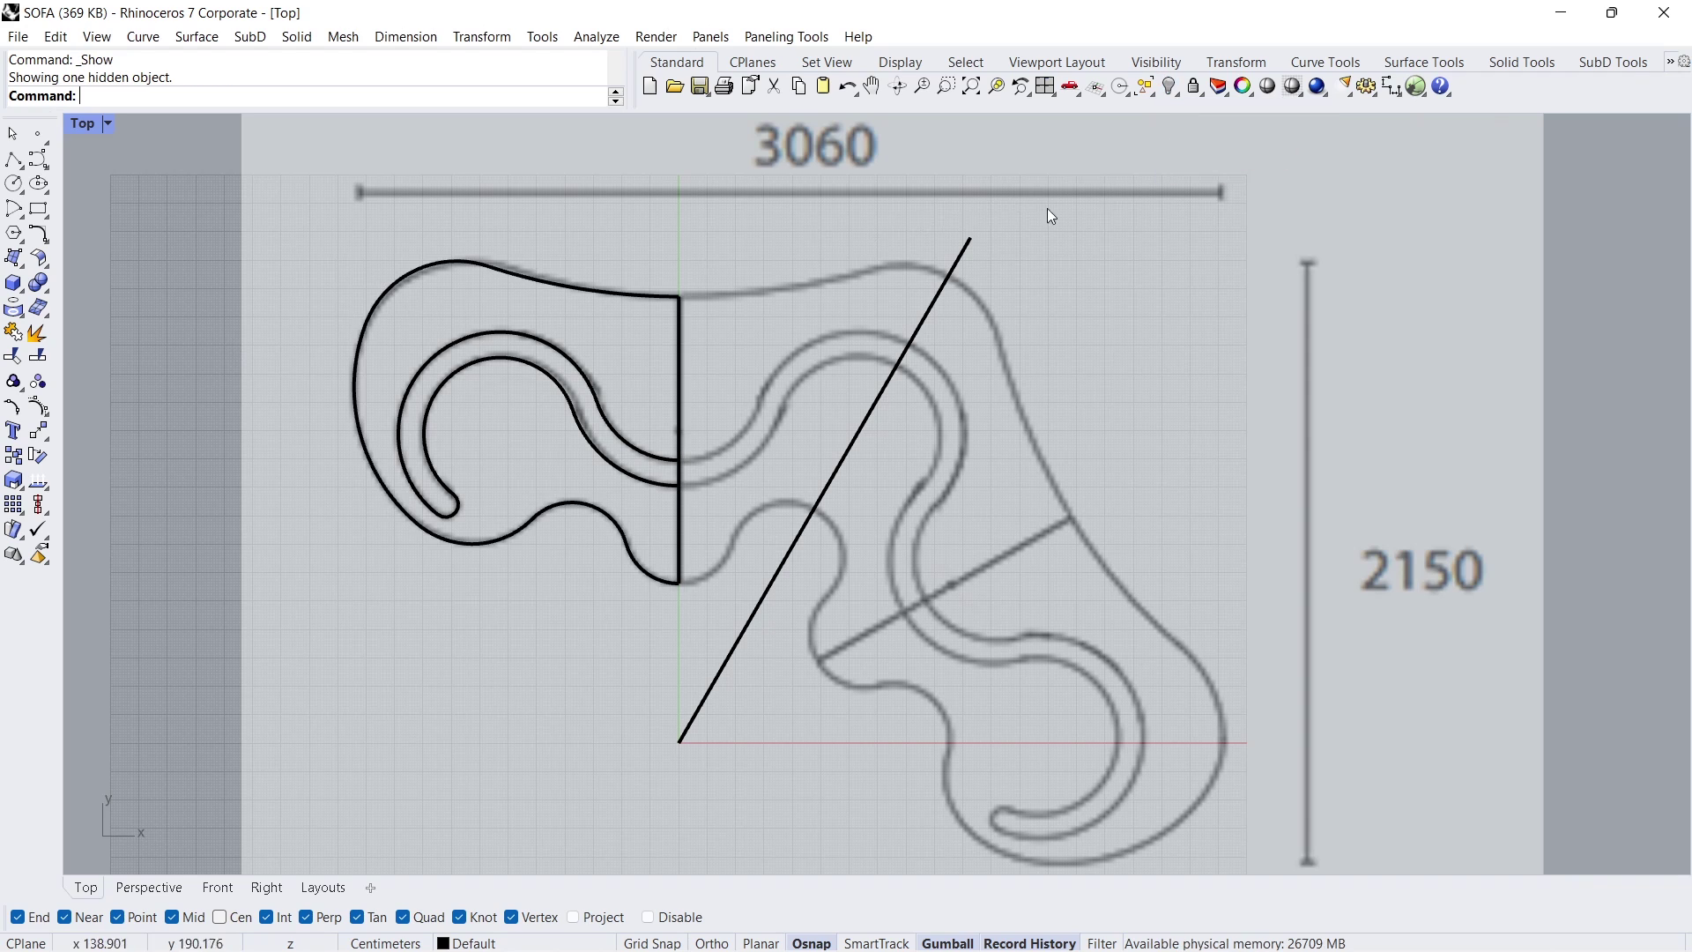
Step: In the Perspective view, extrude the closed backrest outline 40 cm upwards as a solid
left_click(149, 886)
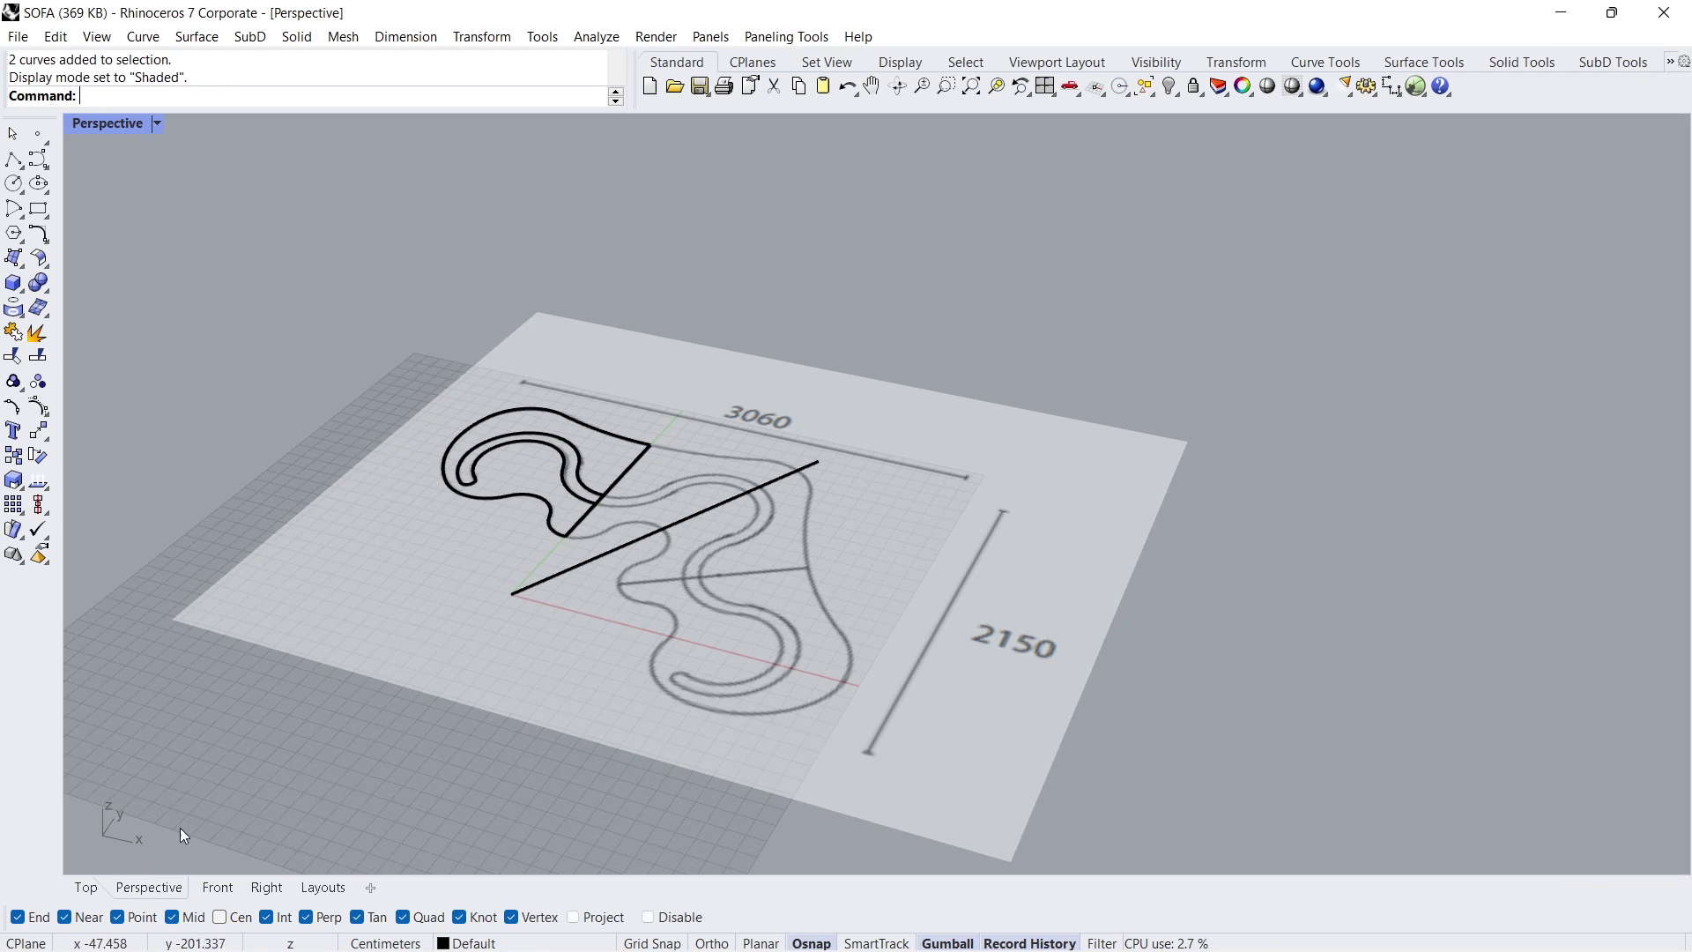
scroll(462, 424, "up", 3)
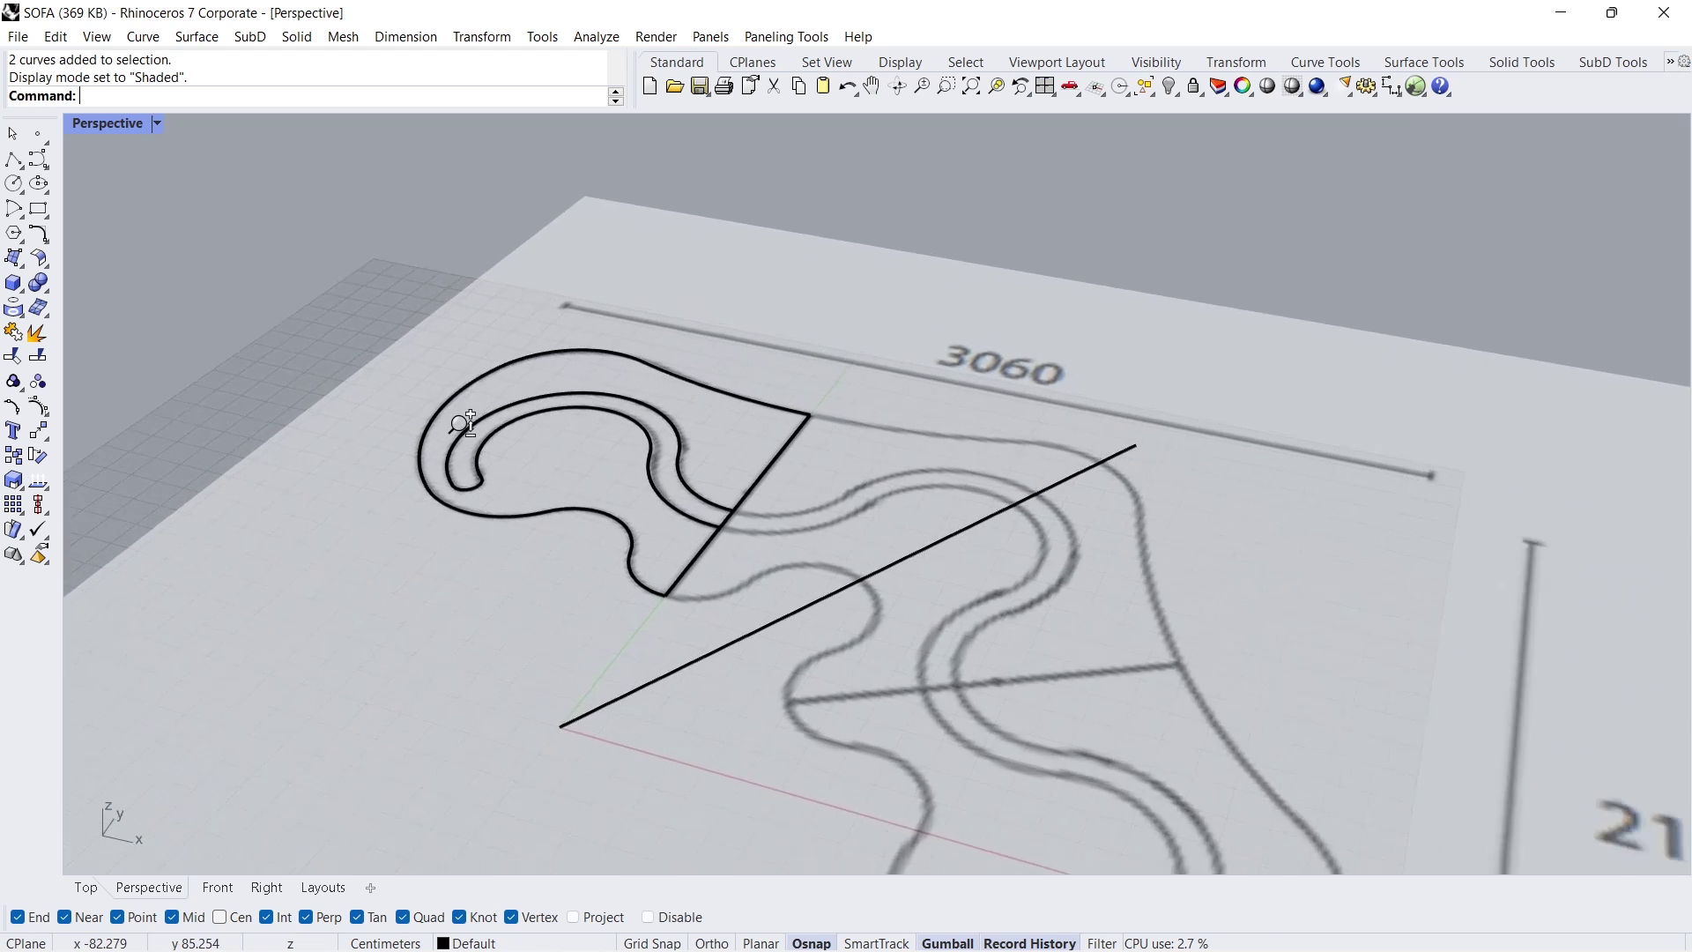
scroll(463, 424, "up", 2)
scroll(510, 440, "up", 3)
mouse_move(525, 502)
right_mouse_down()
mouse_move(506, 495)
mouse_move(549, 527)
right_mouse_up()
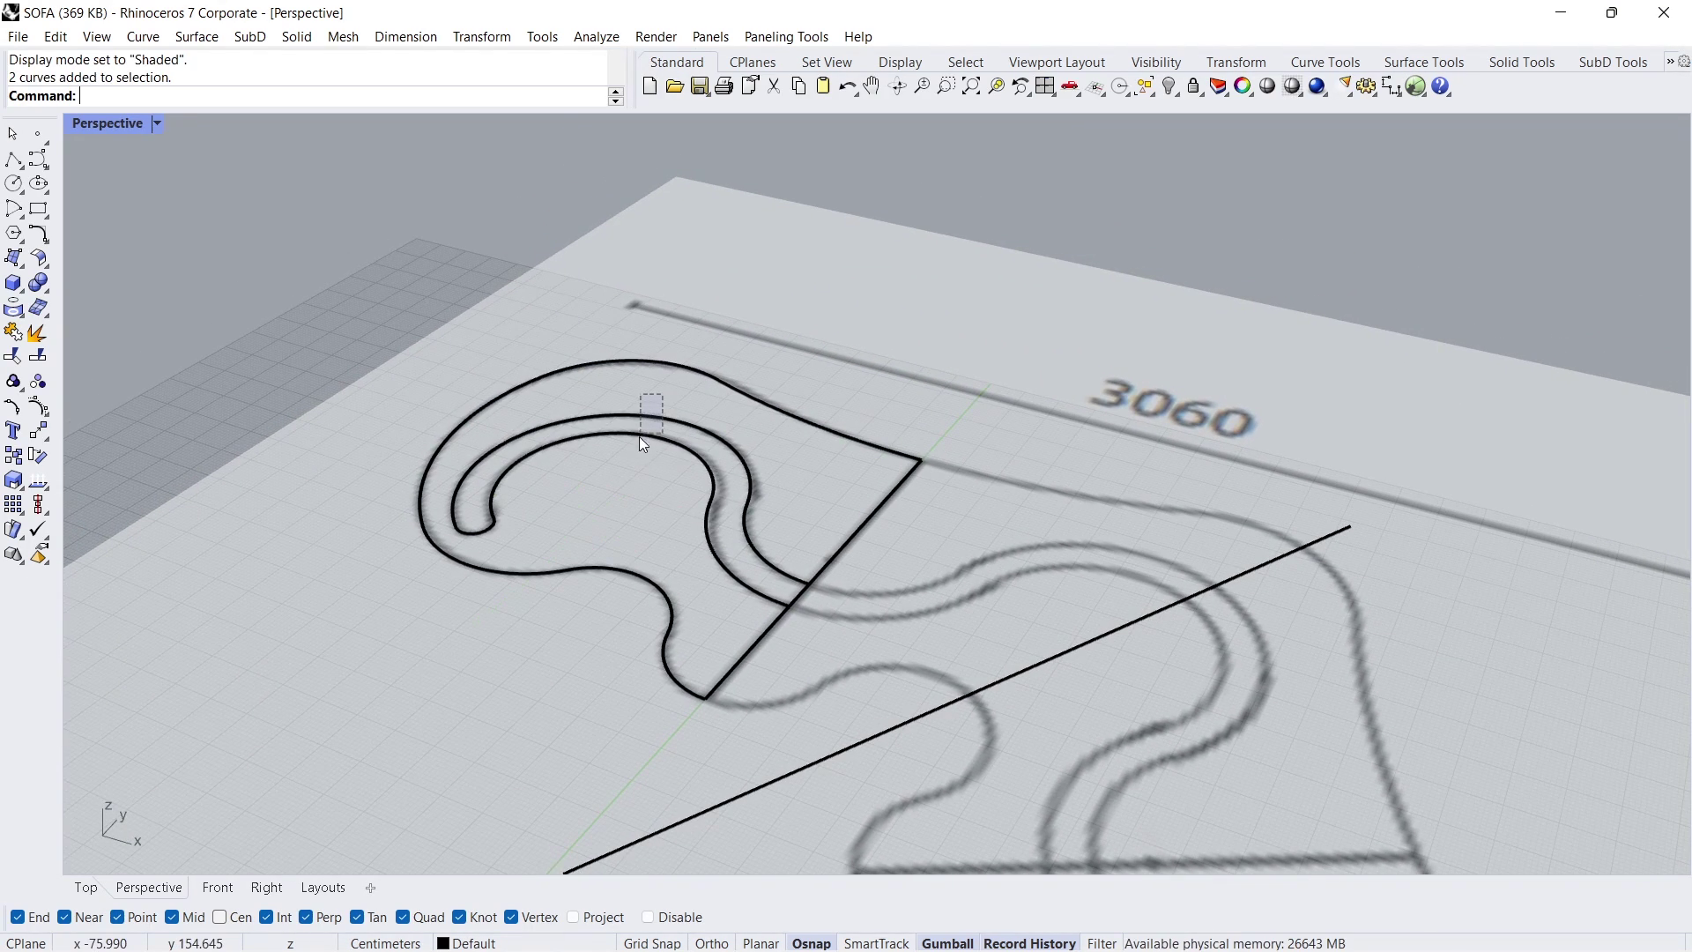
left_click_drag(663, 394, 639, 438)
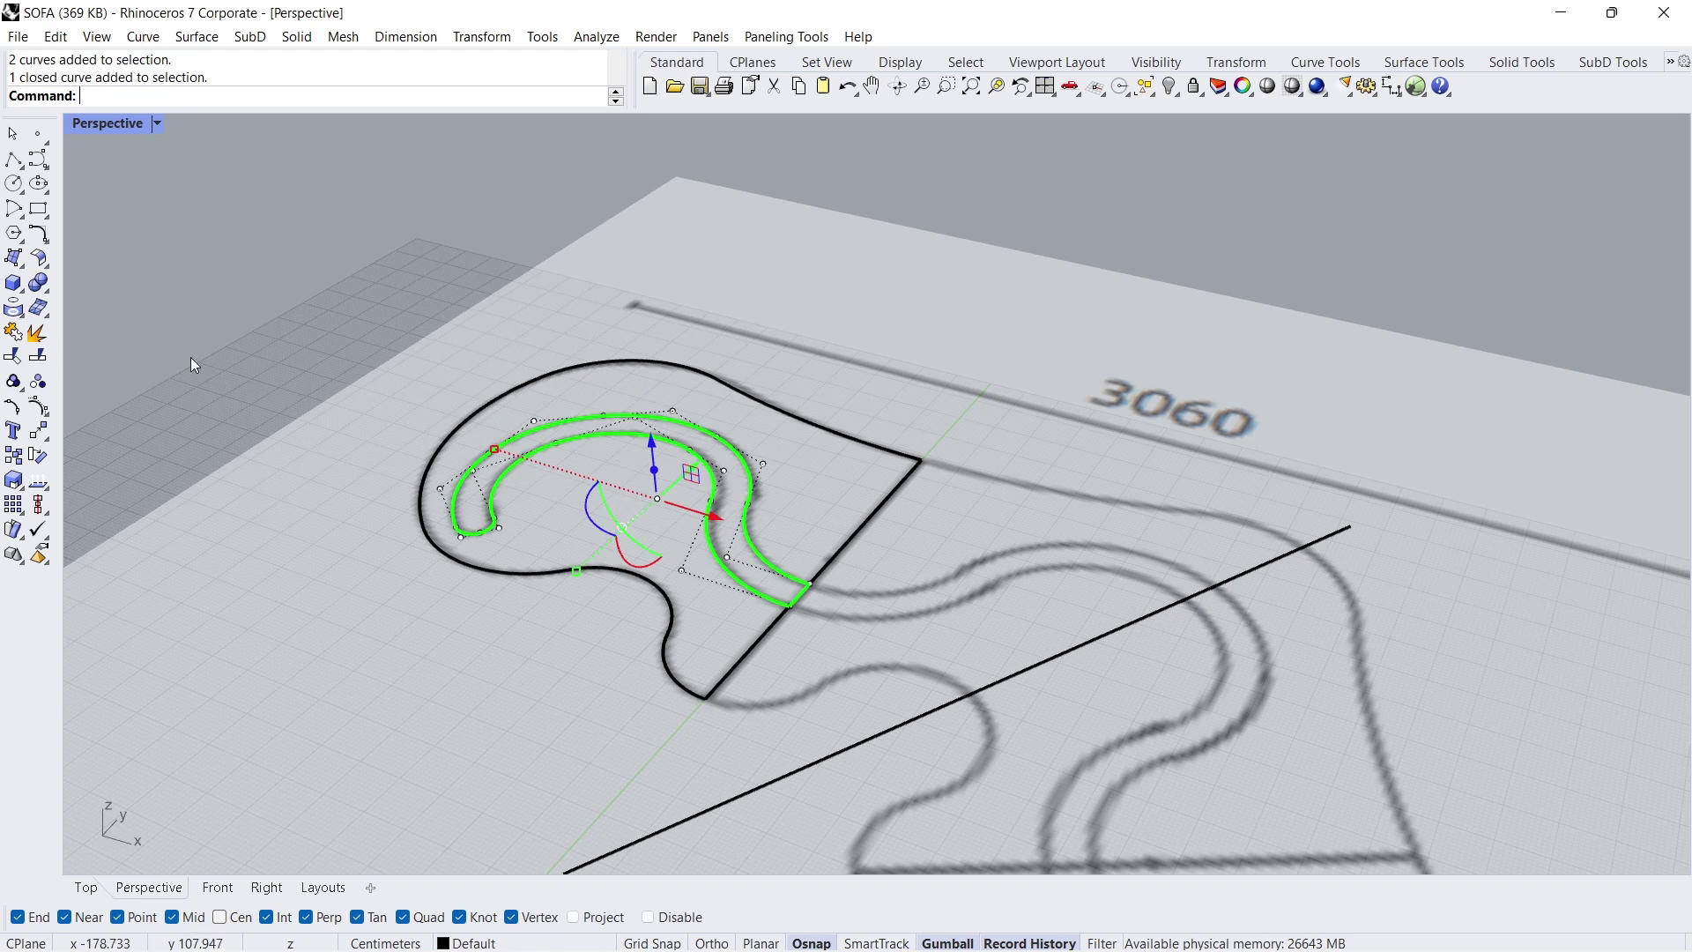
left_click(19, 292)
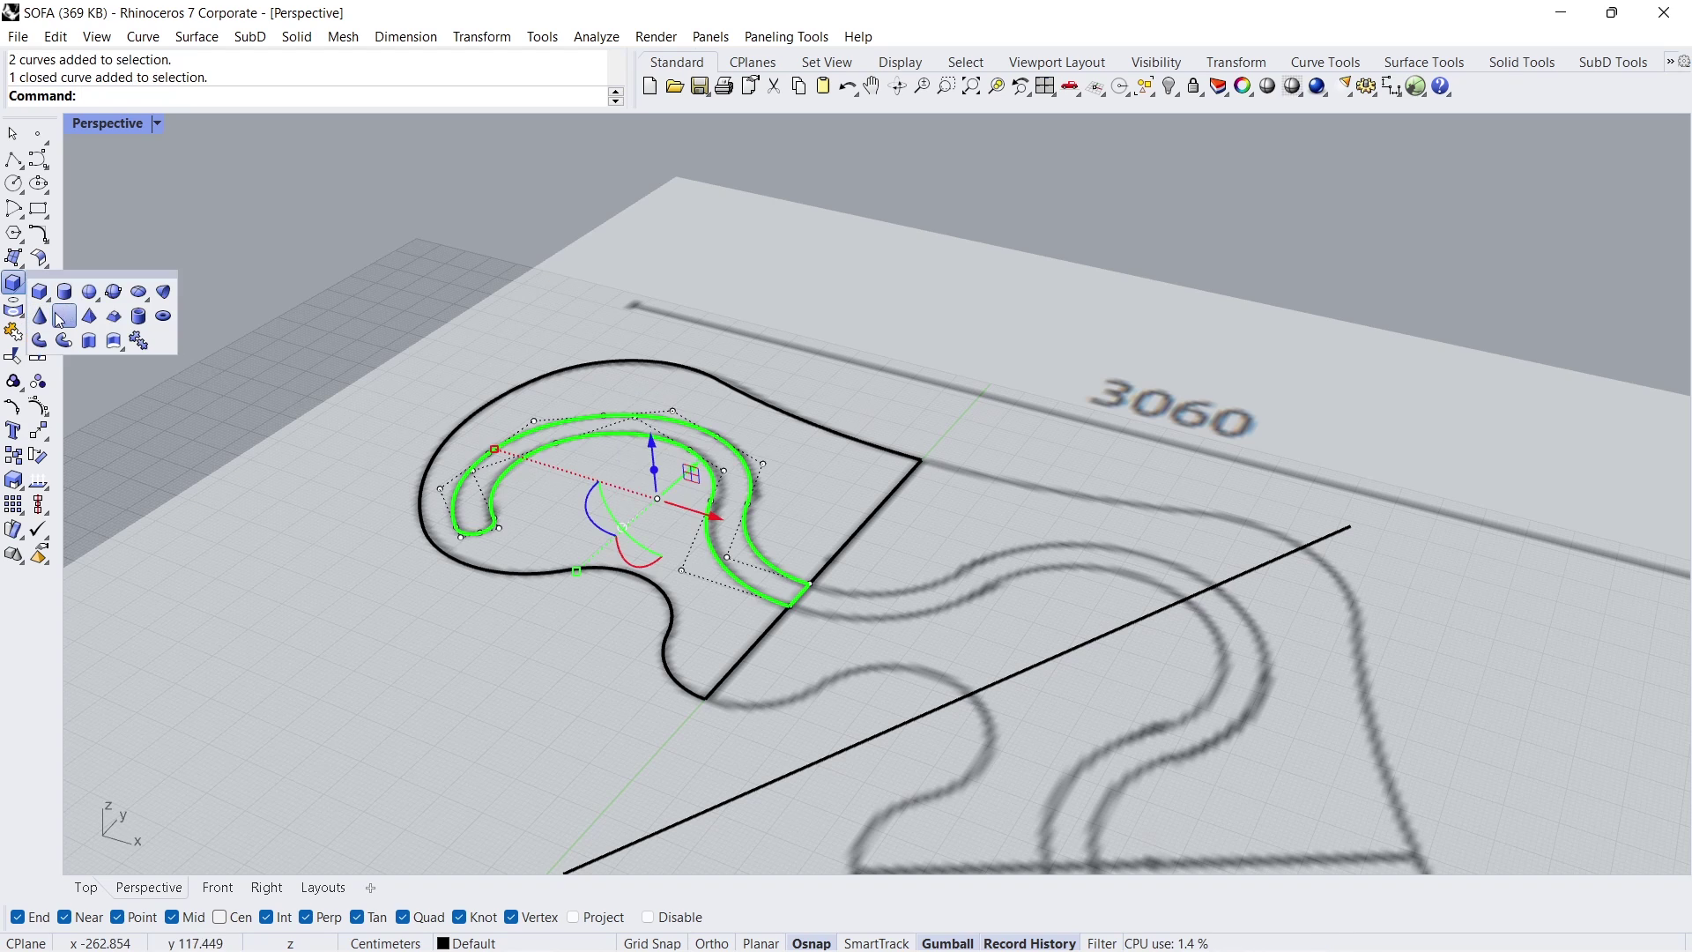
left_click(89, 340)
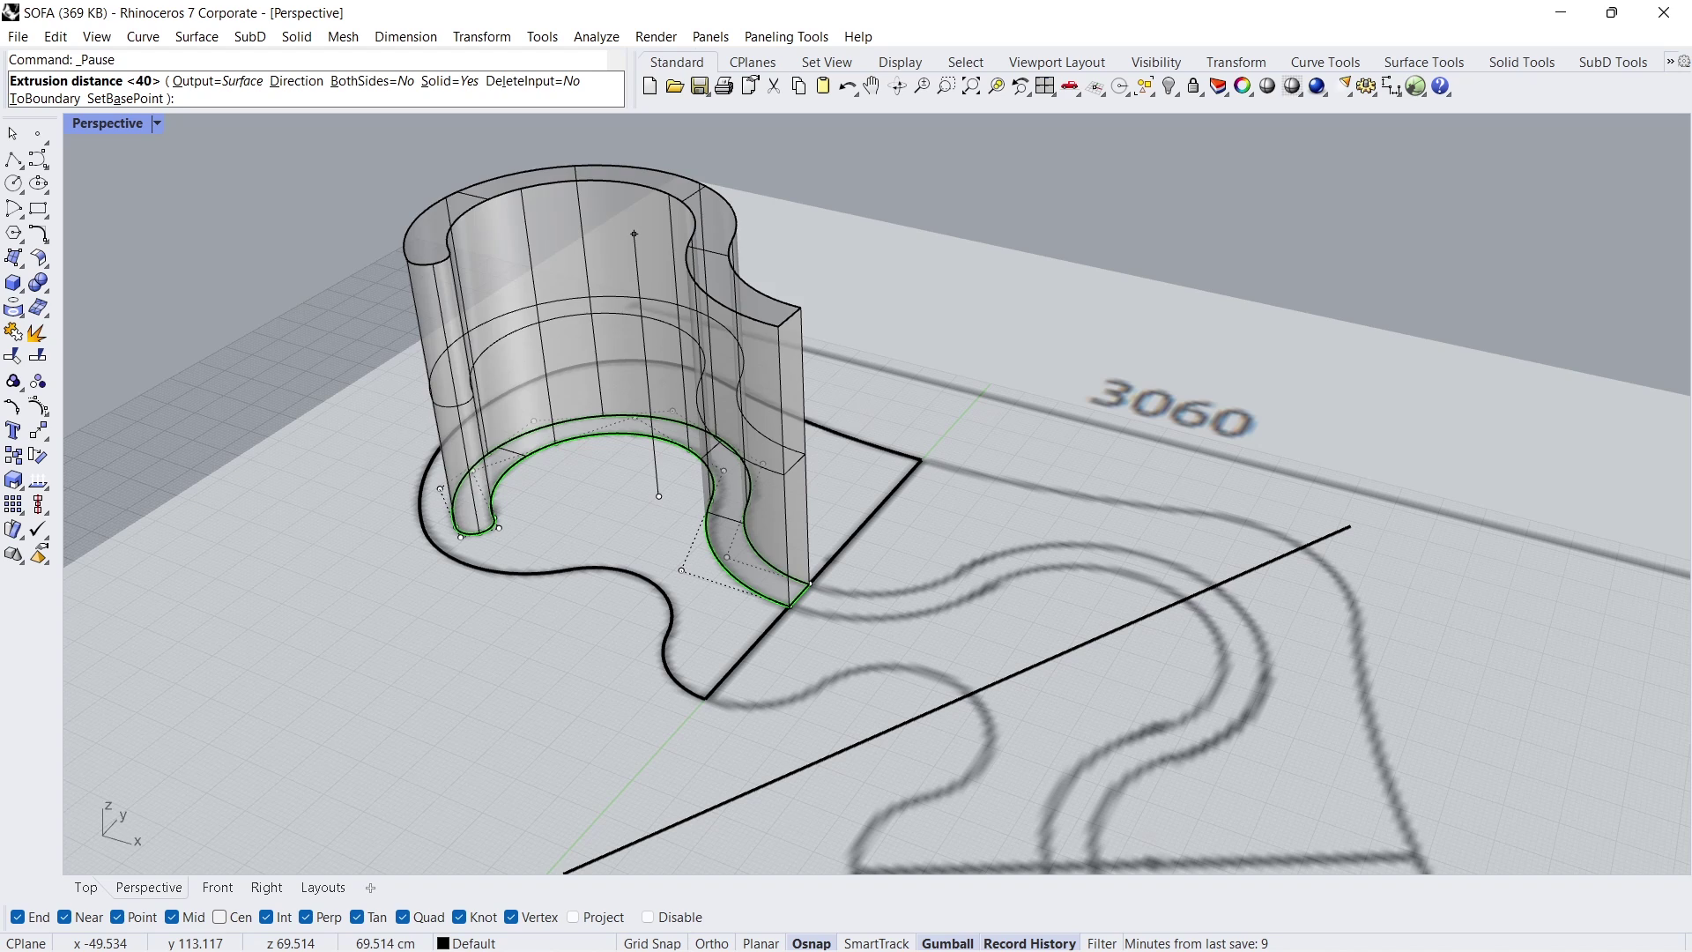
type("40")
key("Return")
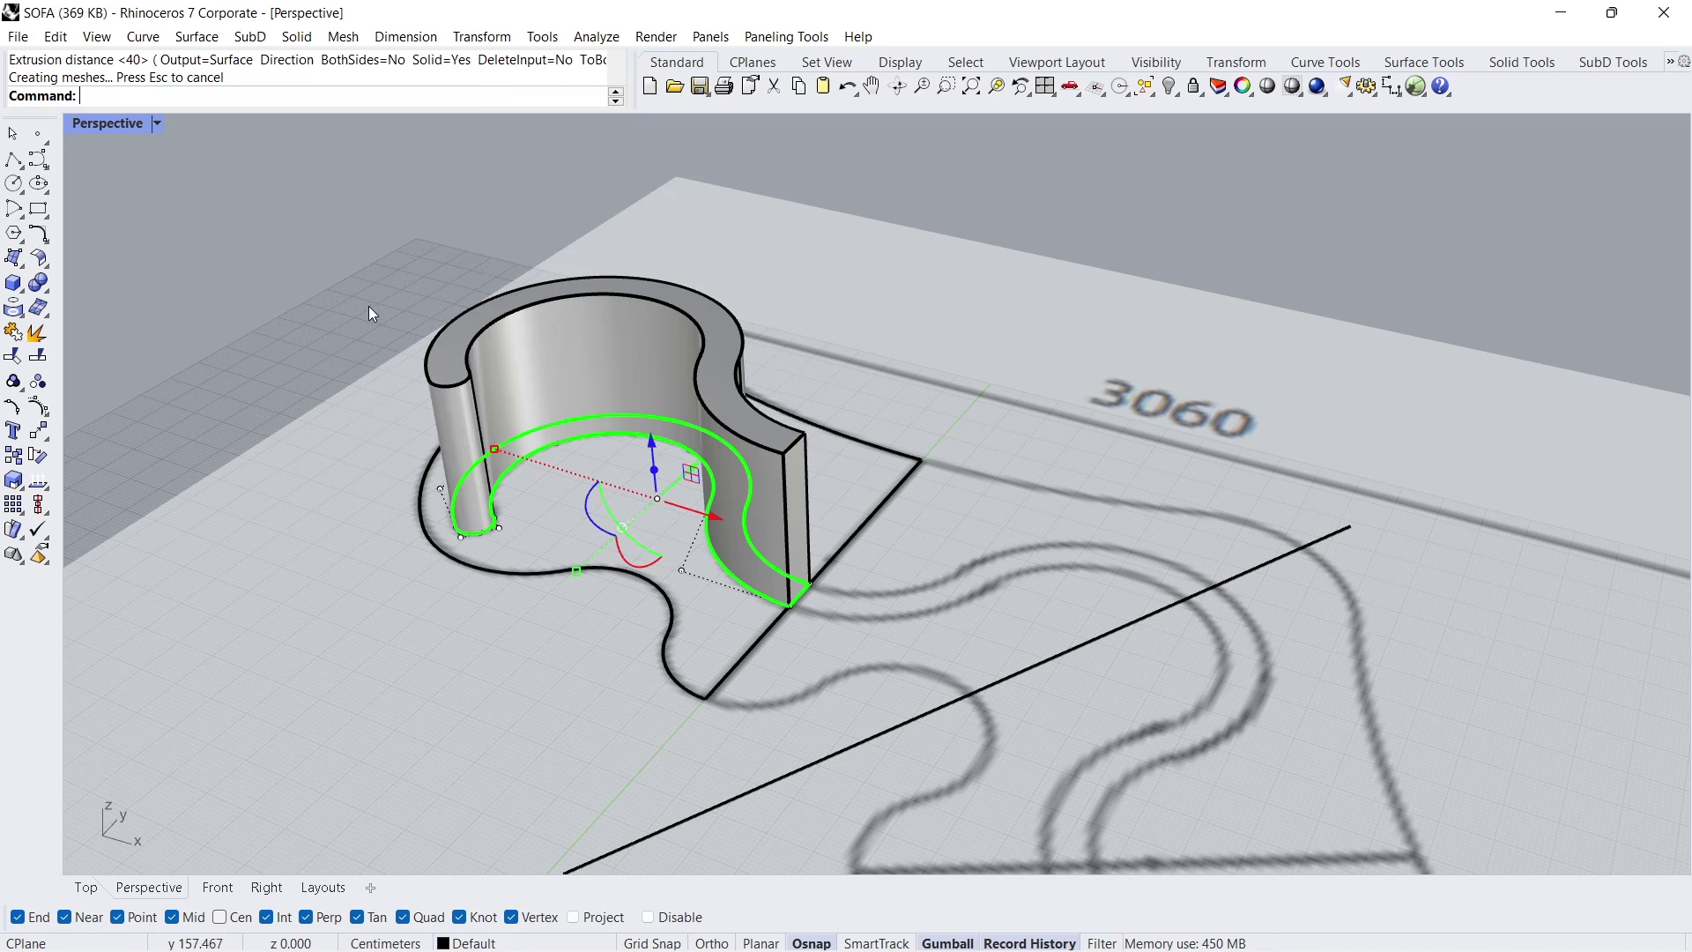
Step: Move the extruded backrest solid straight up by 40 cm
left_click(574, 353)
left_click(644, 368)
type("40")
key("Return")
left_click(364, 460)
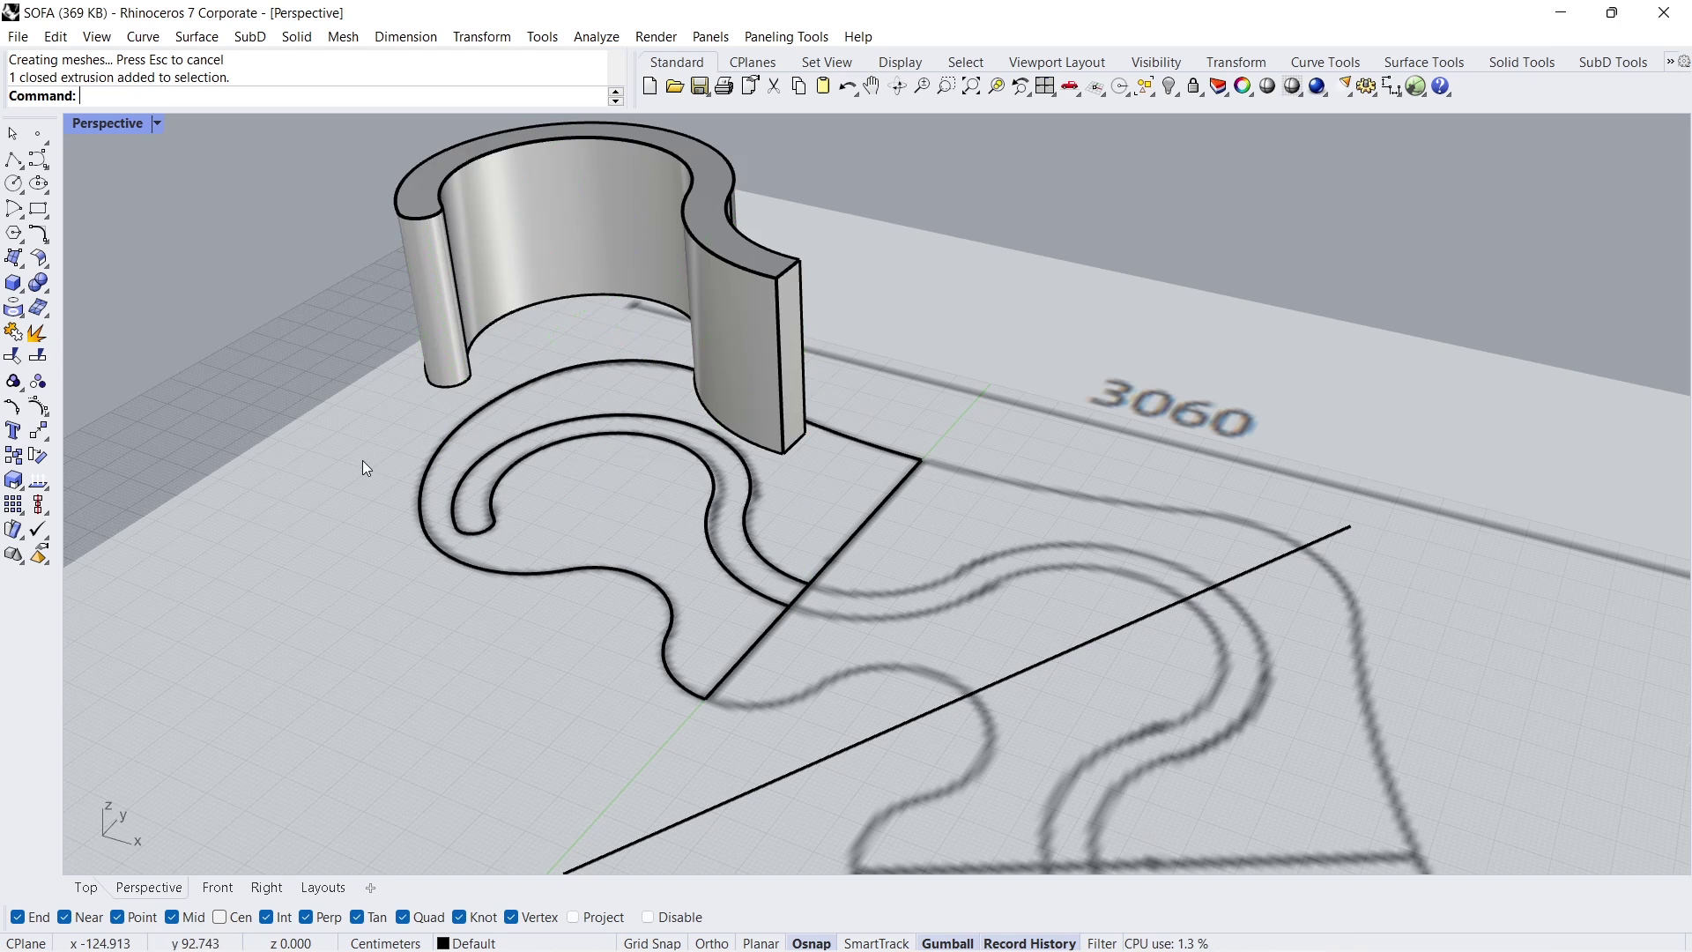
Step: Extrude the closed seat outline 40 cm upwards as a solid beneath the backrest
left_click(430, 457)
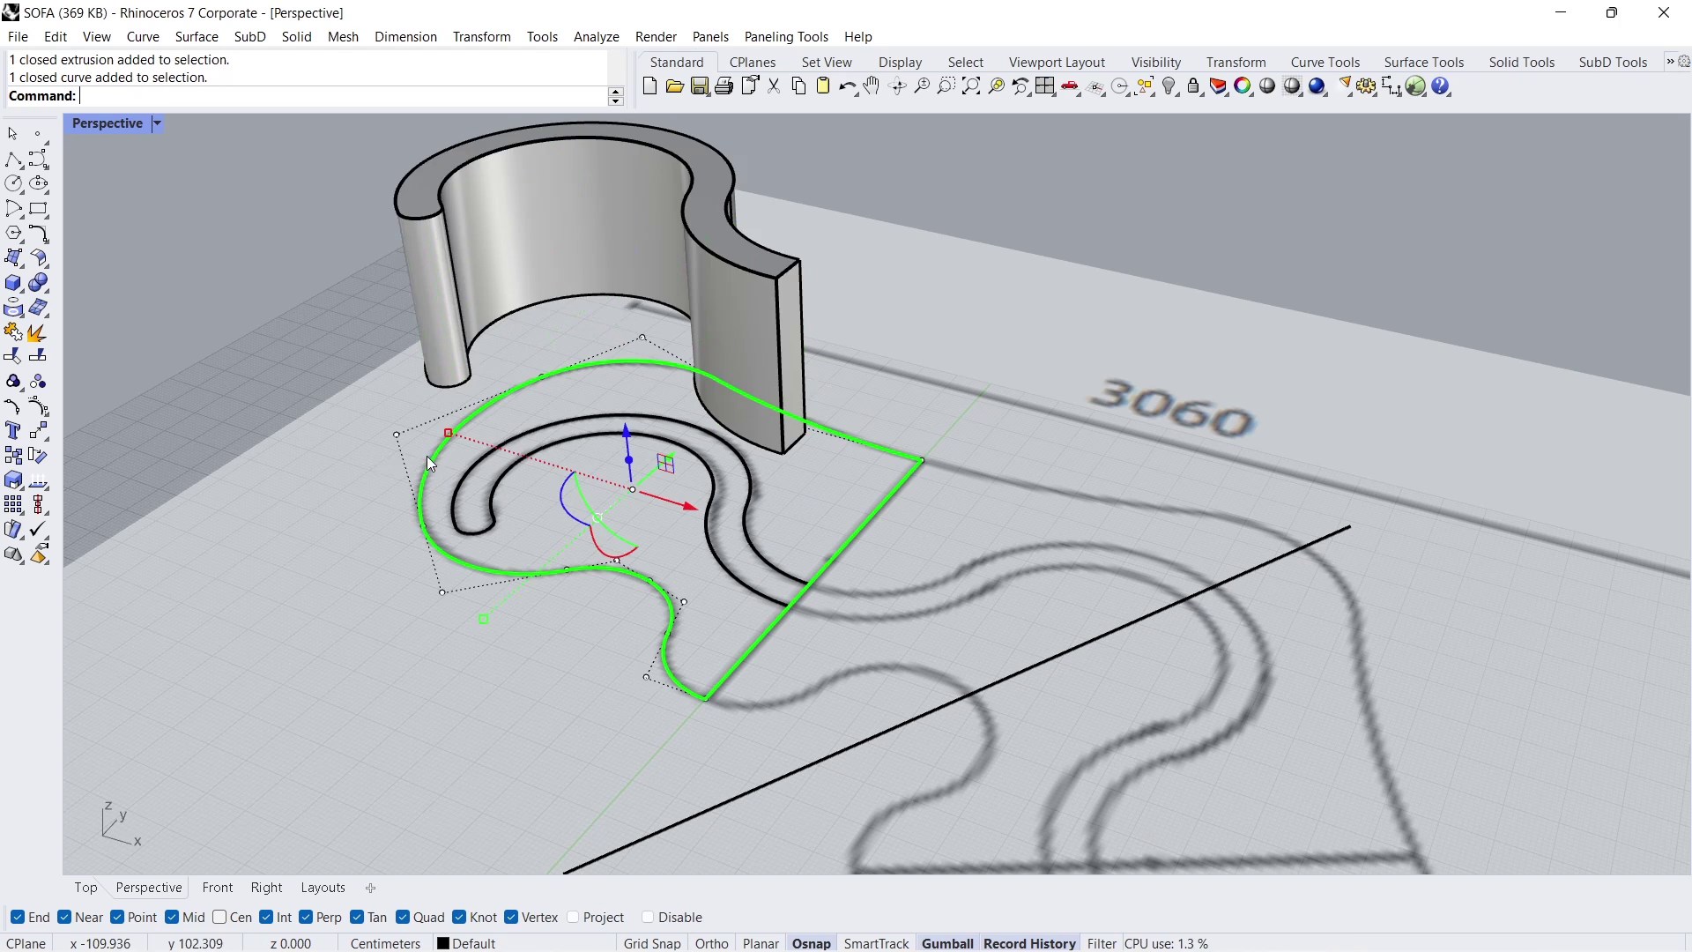
left_click(14, 283)
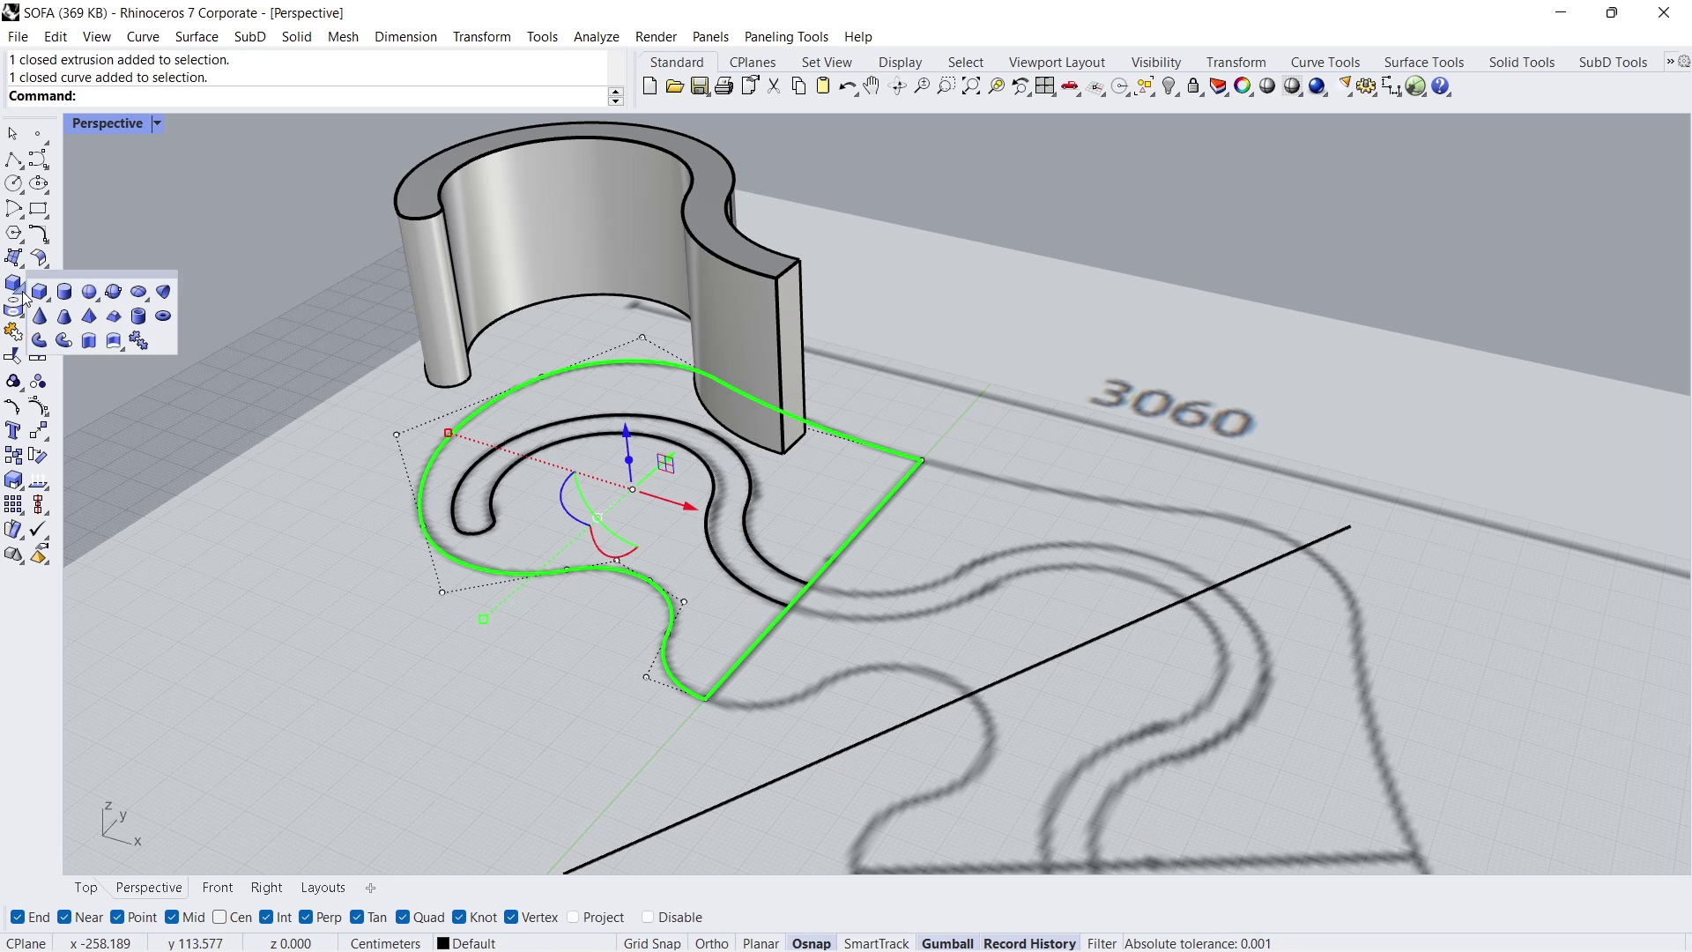
left_click(89, 340)
type("40")
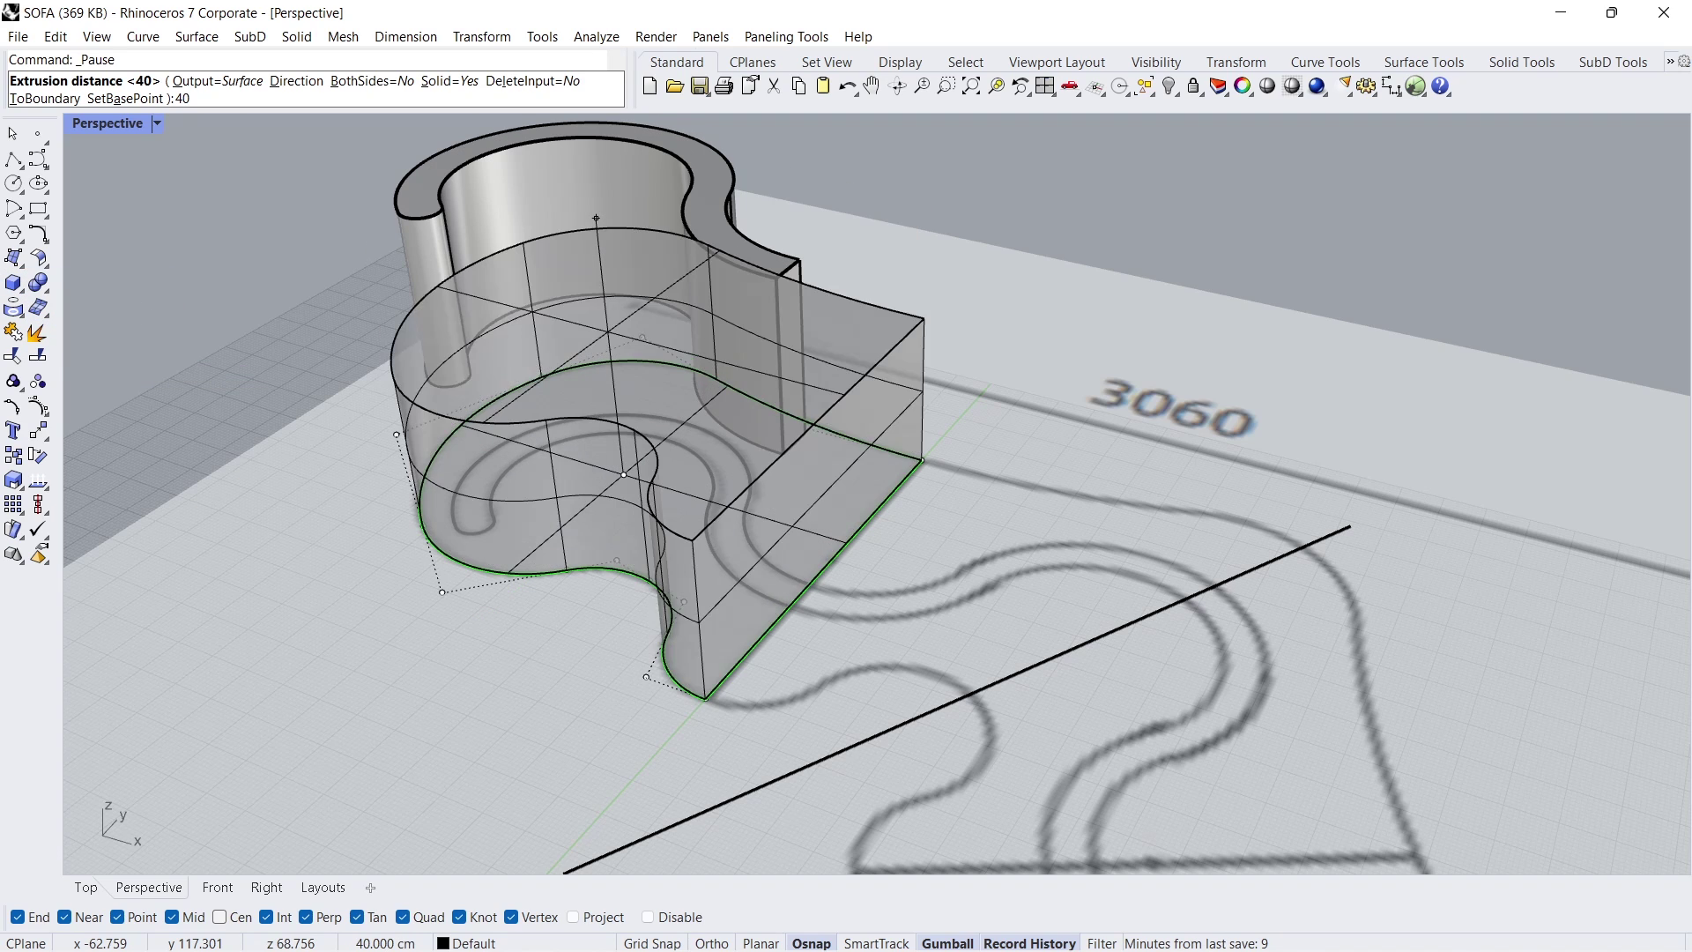
key("Return")
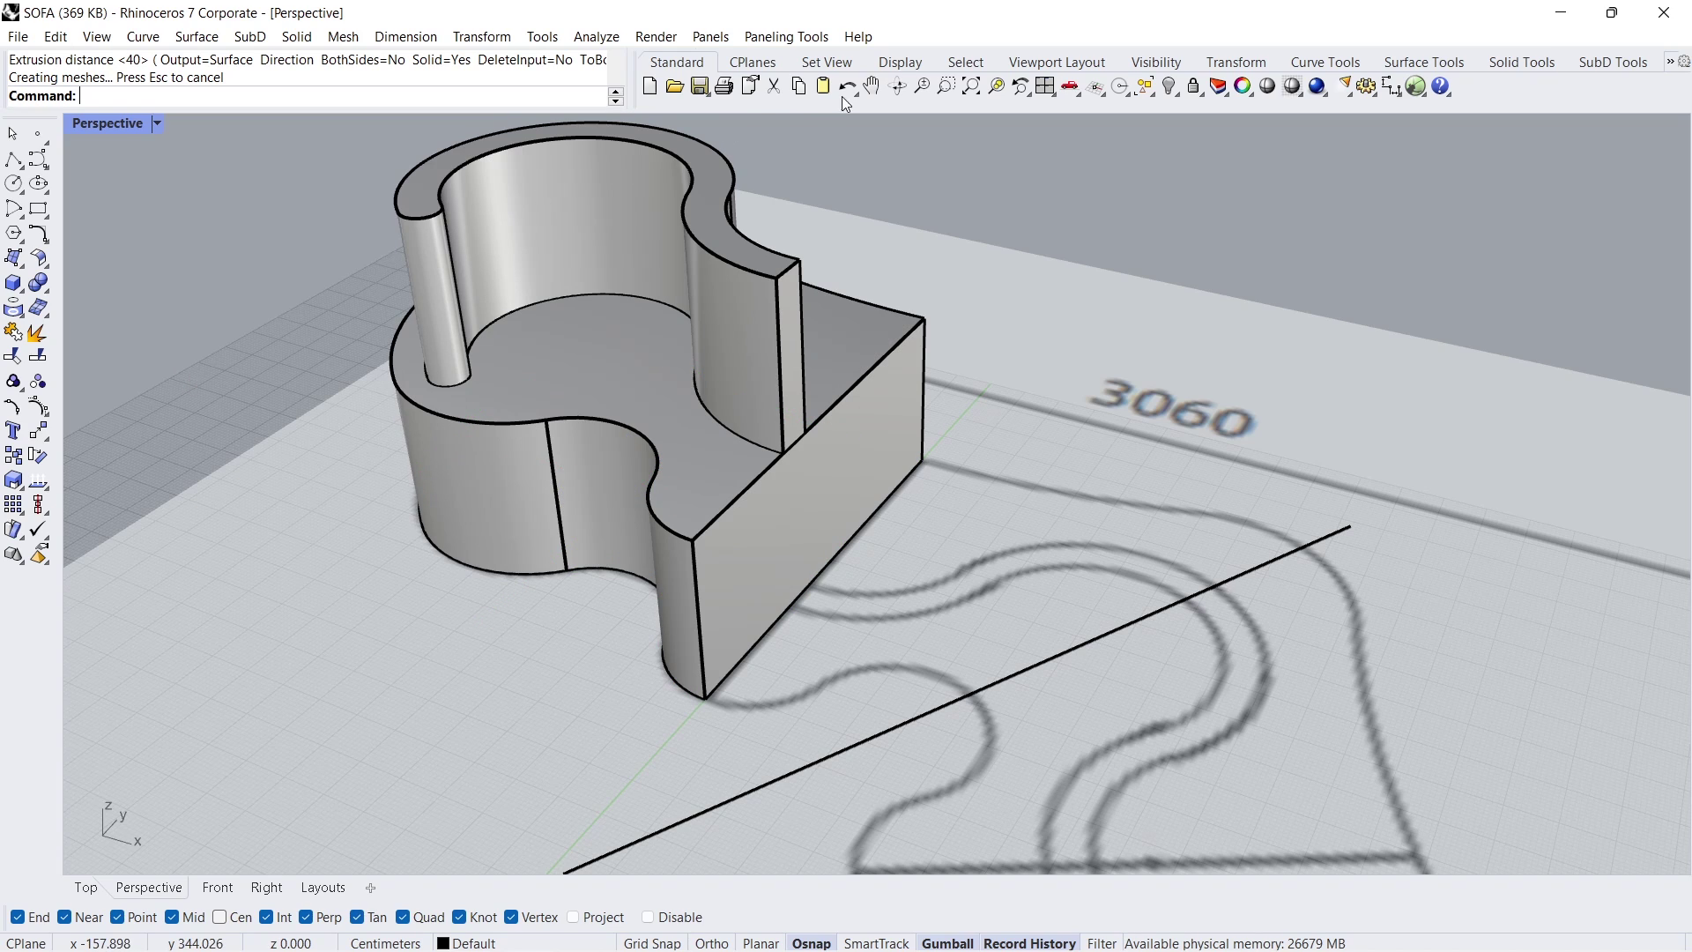
Step: Select all curves except the slanted guide line, and hide the seat and backrest outlines
left_click(965, 61)
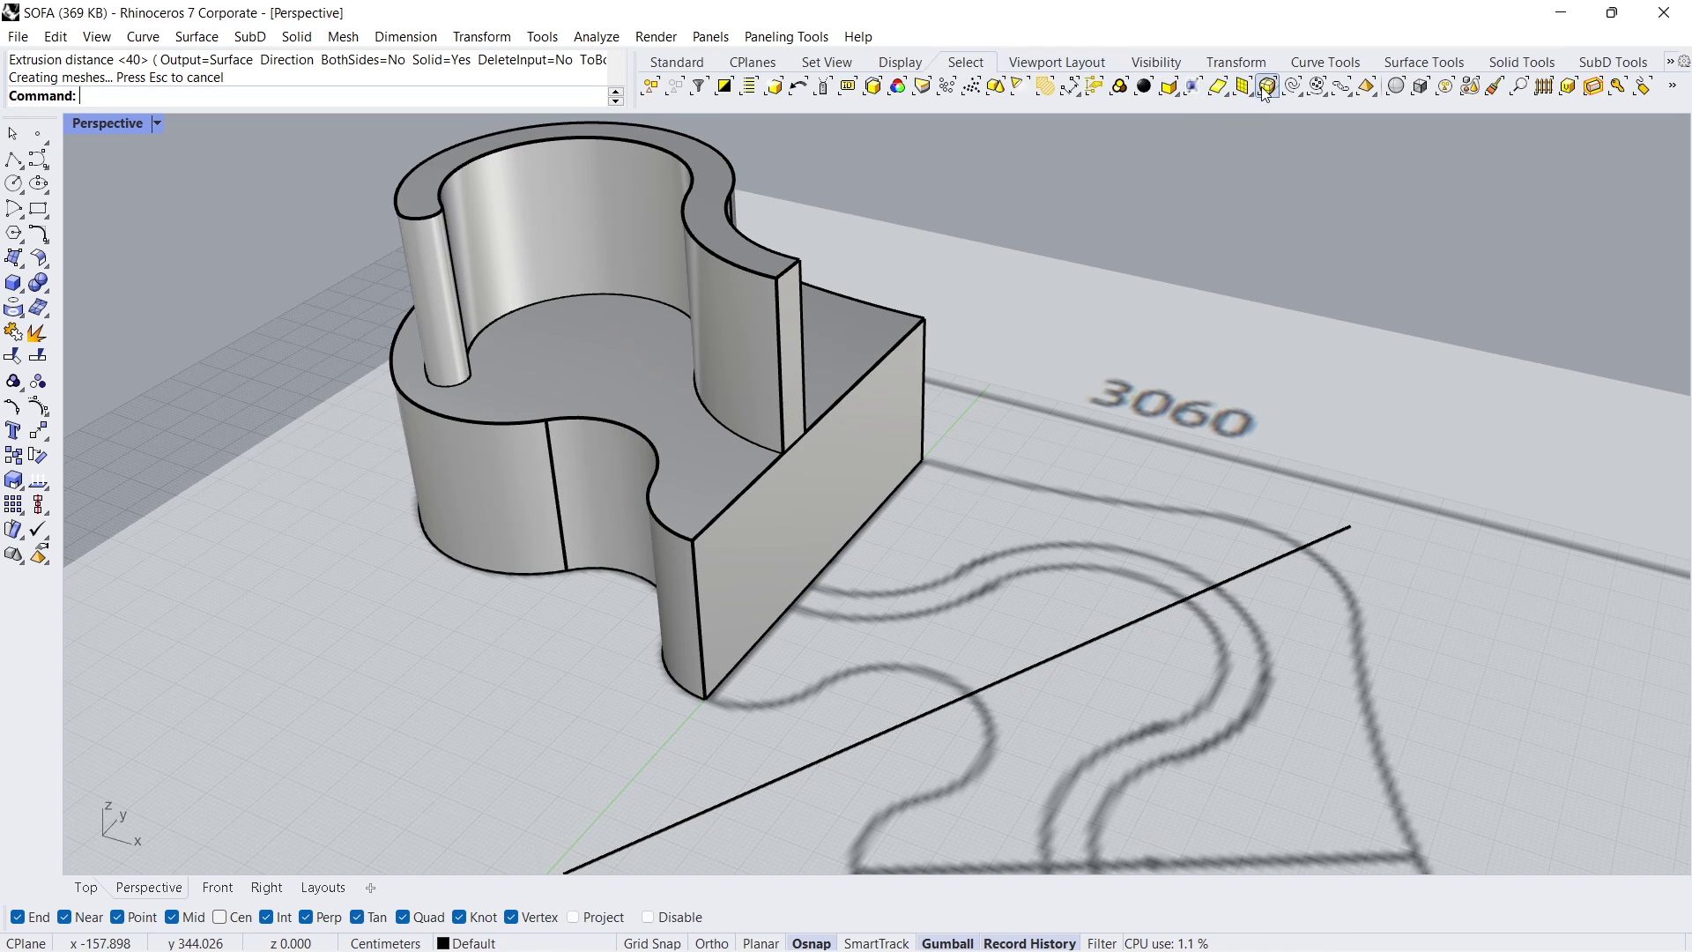
left_click(1293, 85)
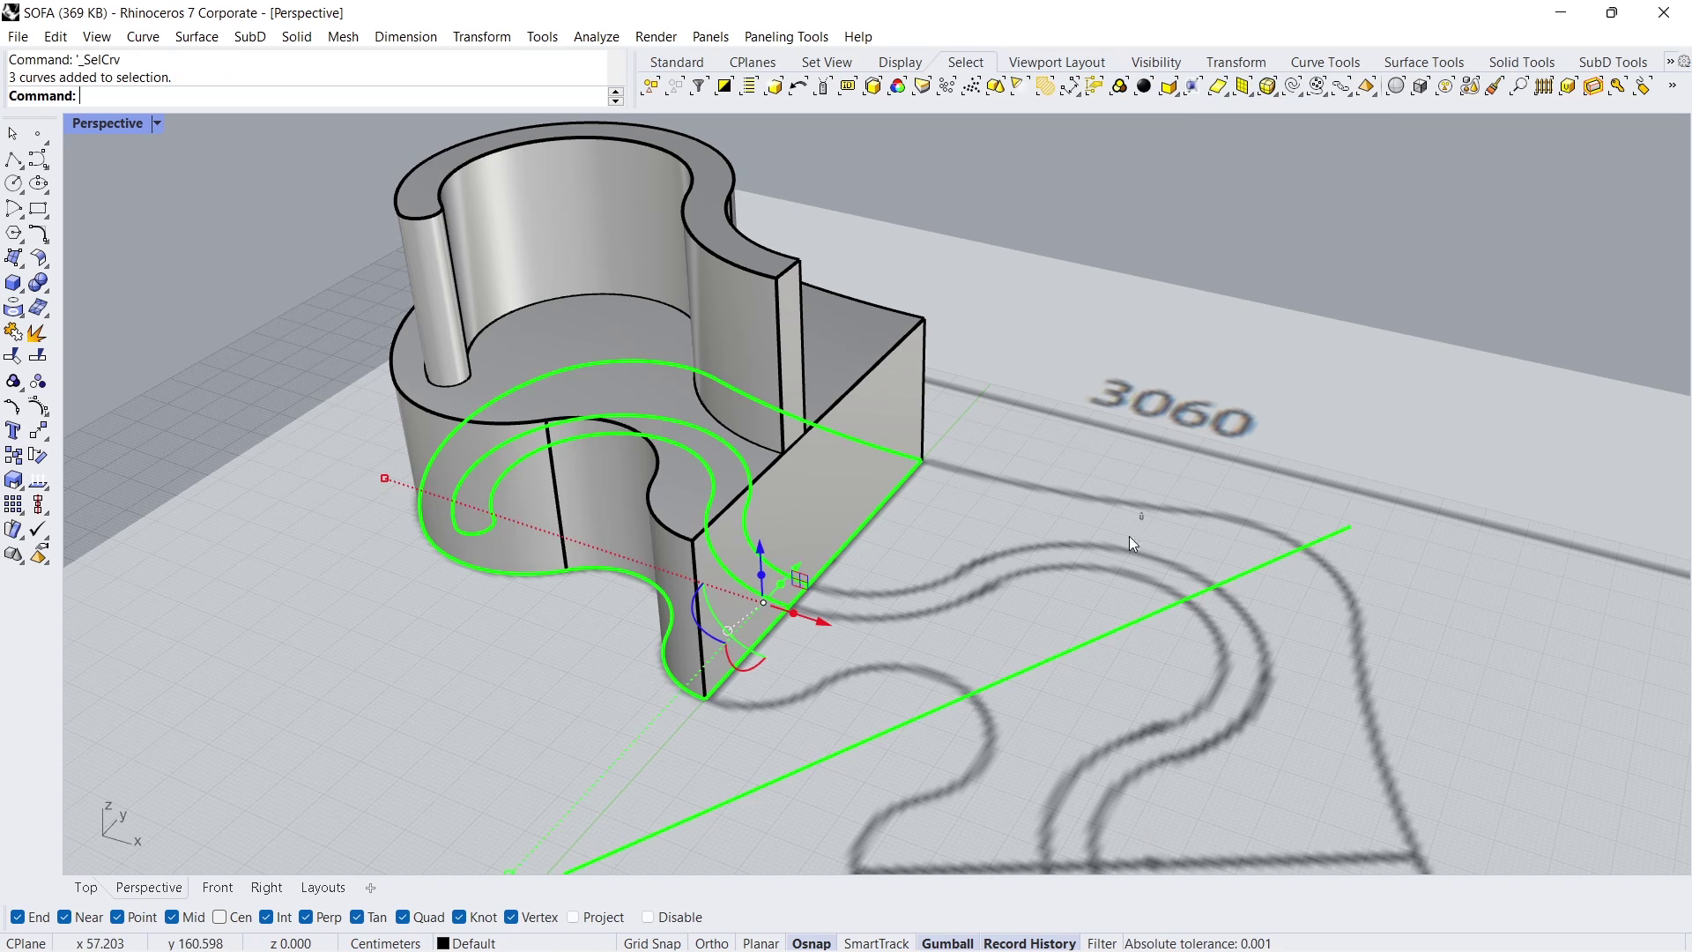
left_click_drag(1081, 668, 1082, 665, "ctrl")
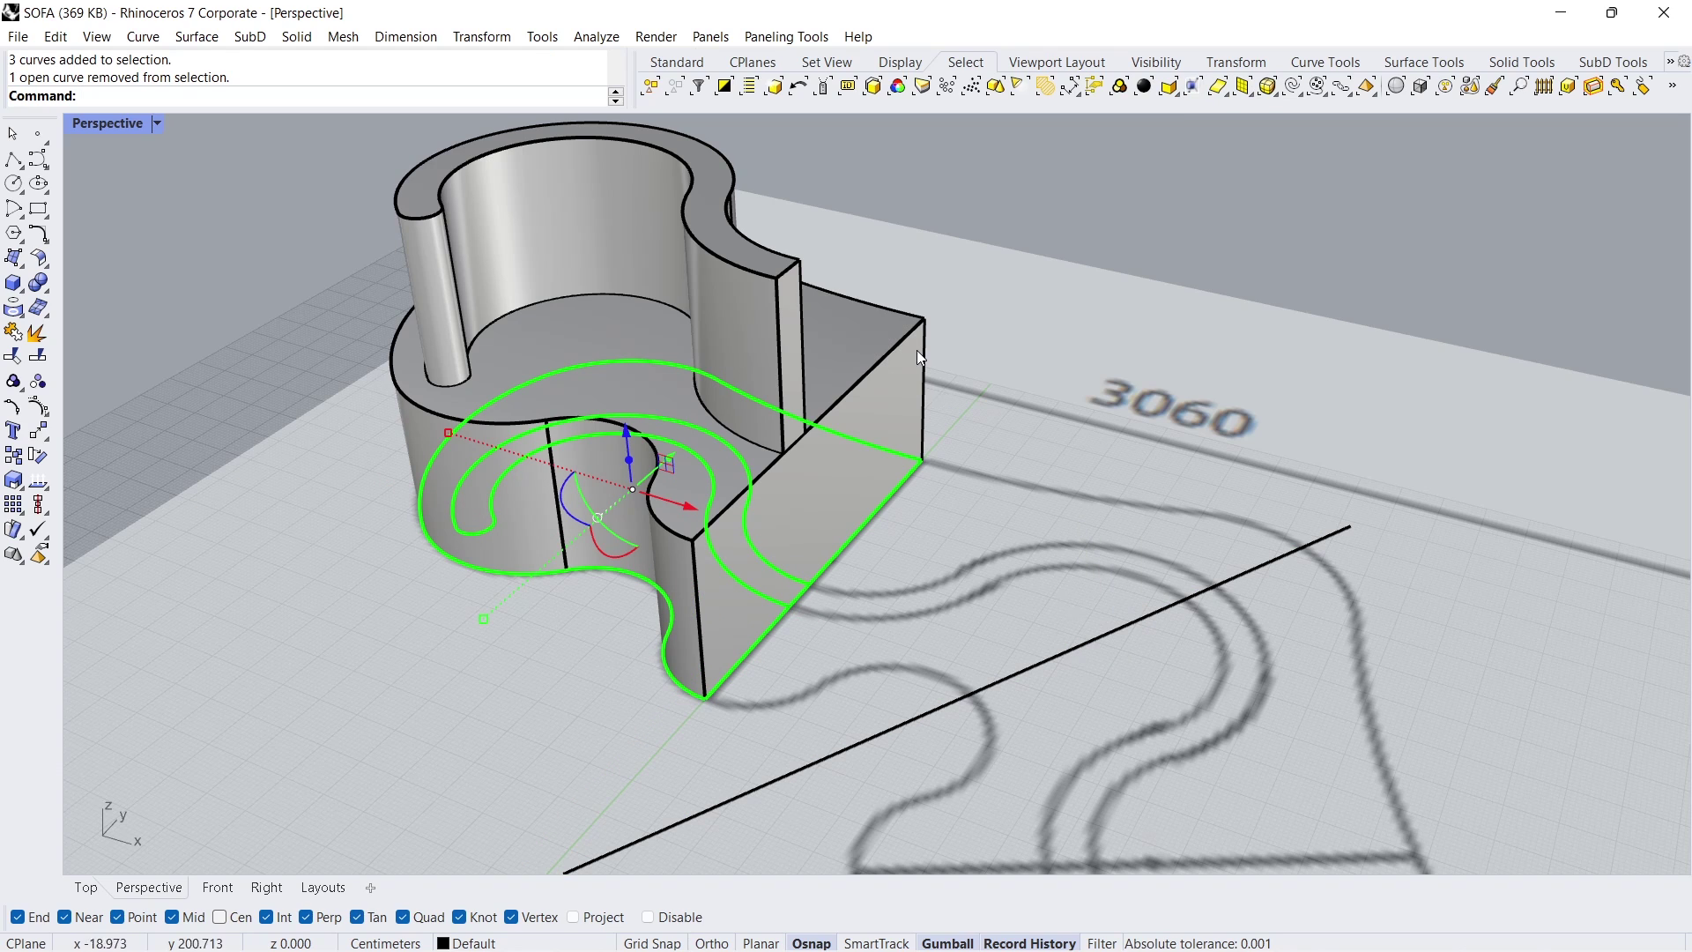
left_click(676, 63)
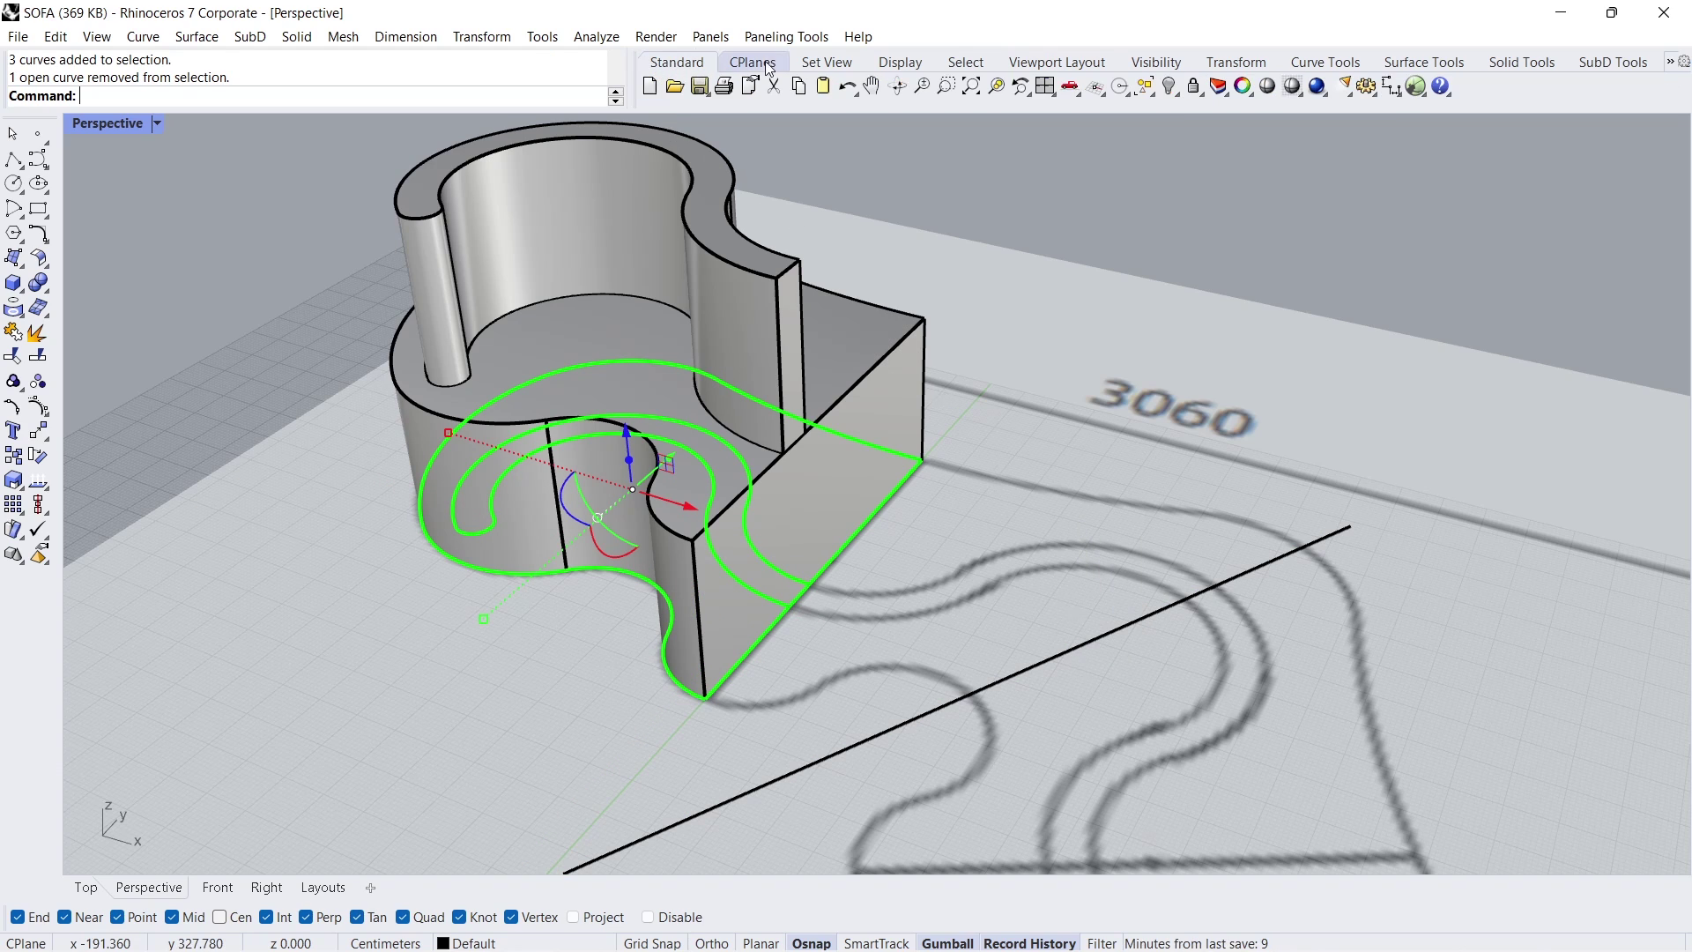
left_click(1170, 86)
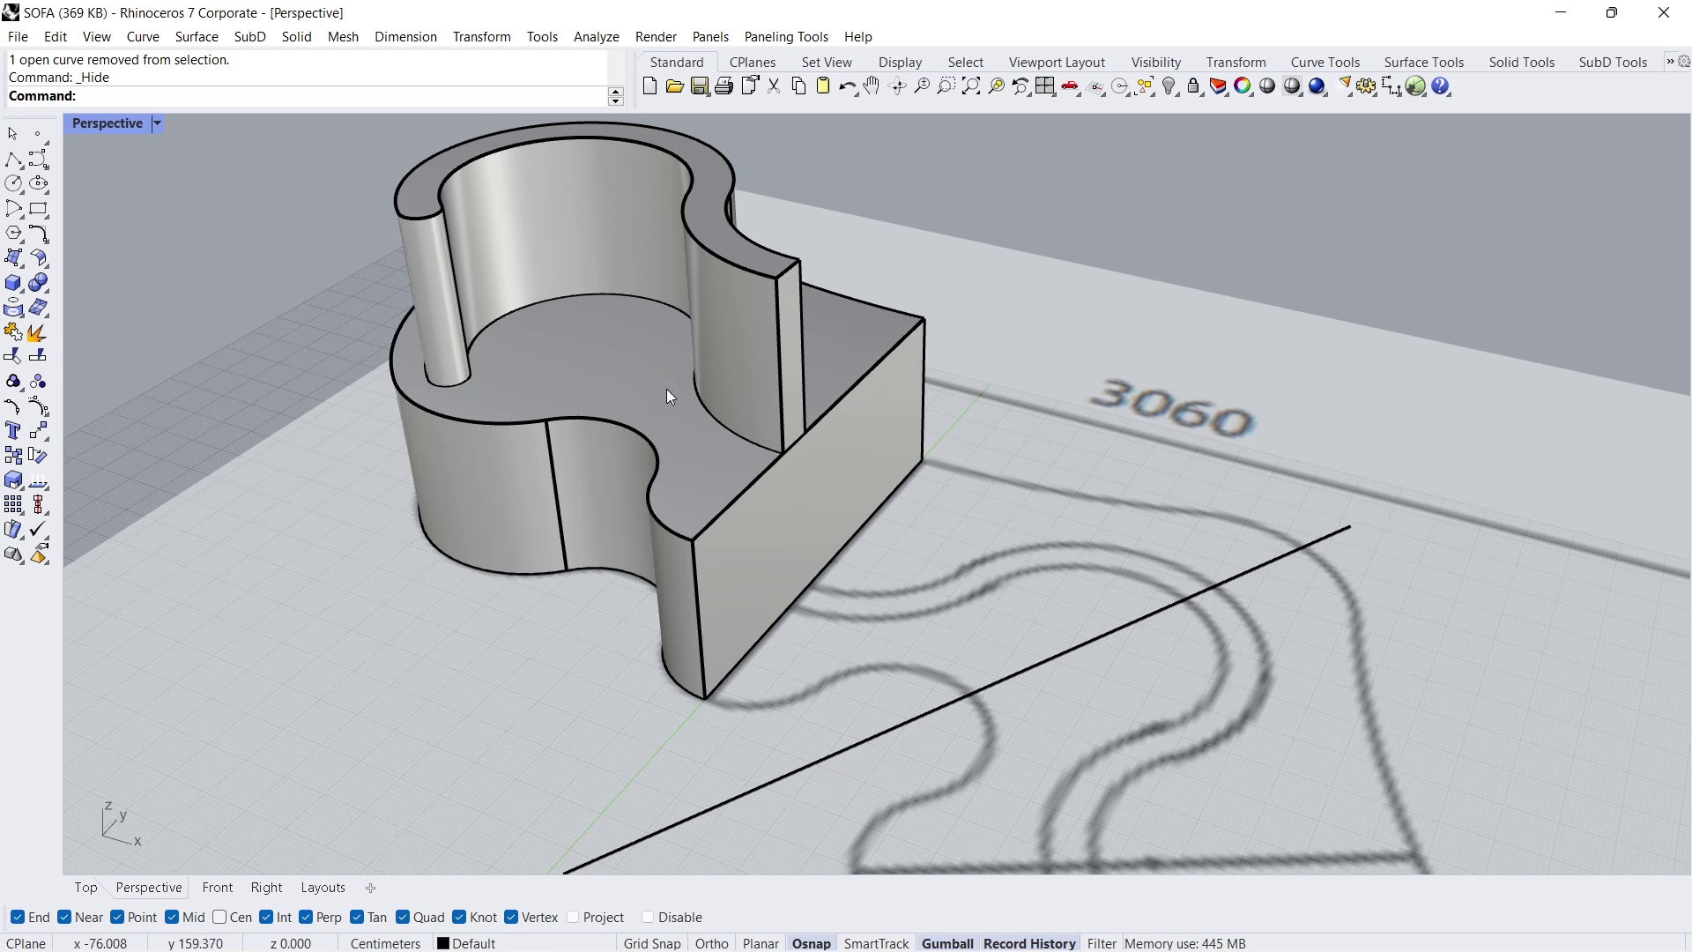
Step: Explode the seat and backrest extrusions into separate surfaces
left_click(571, 485)
left_click(530, 225)
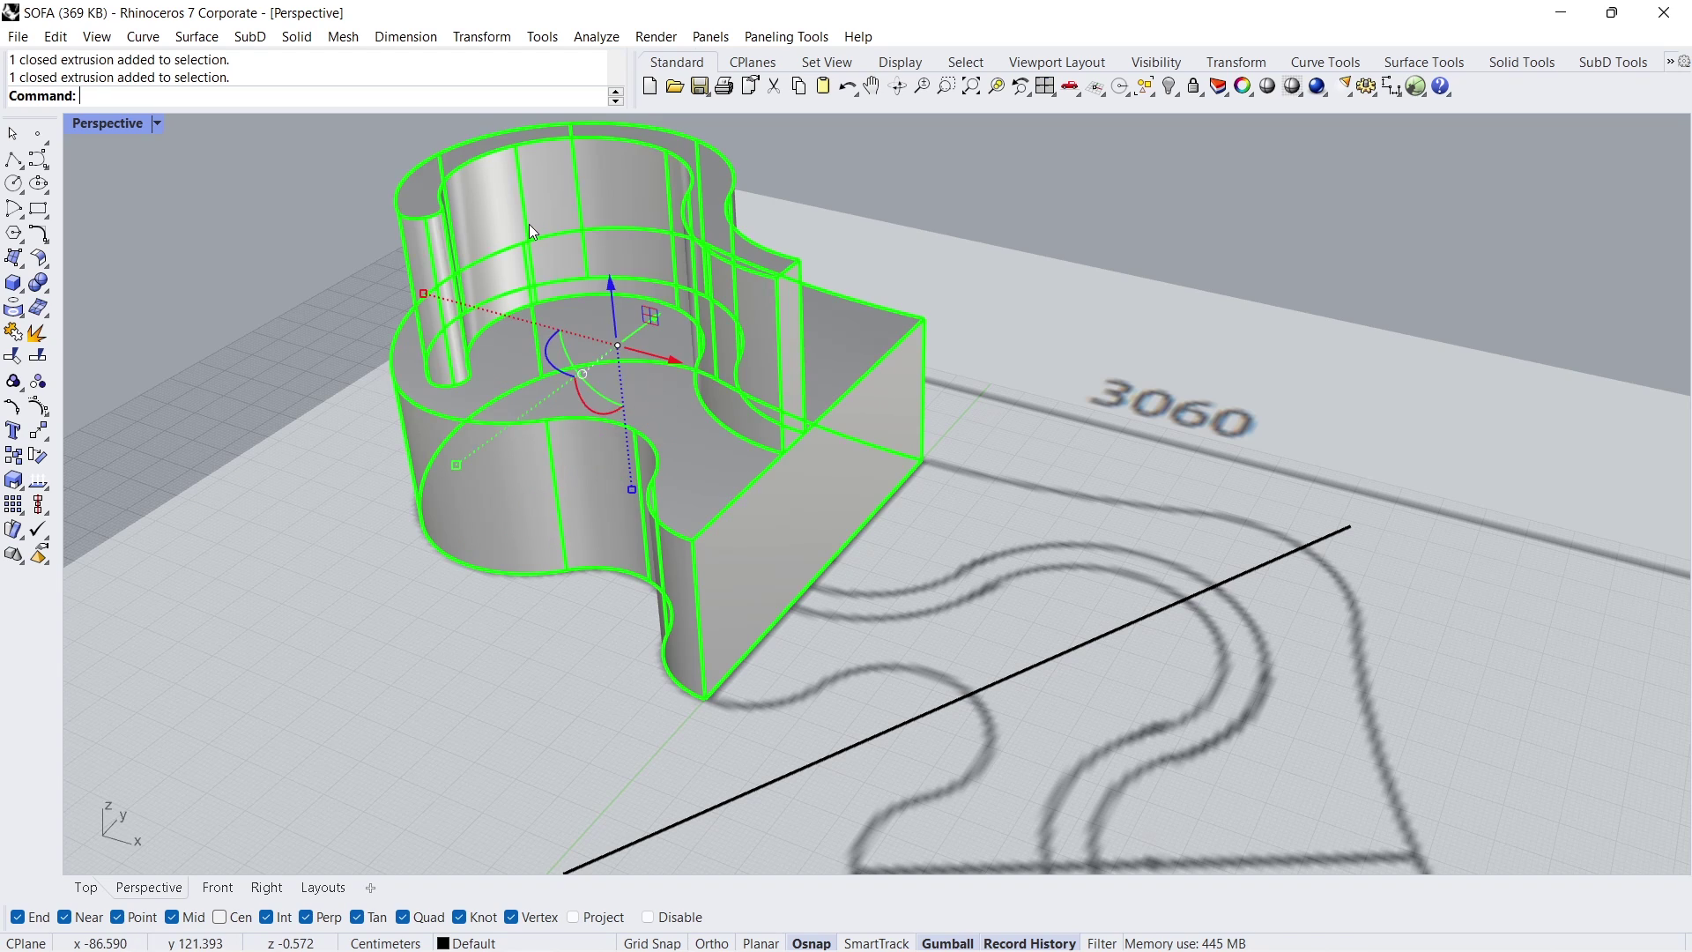
left_click(38, 335)
left_click(133, 340)
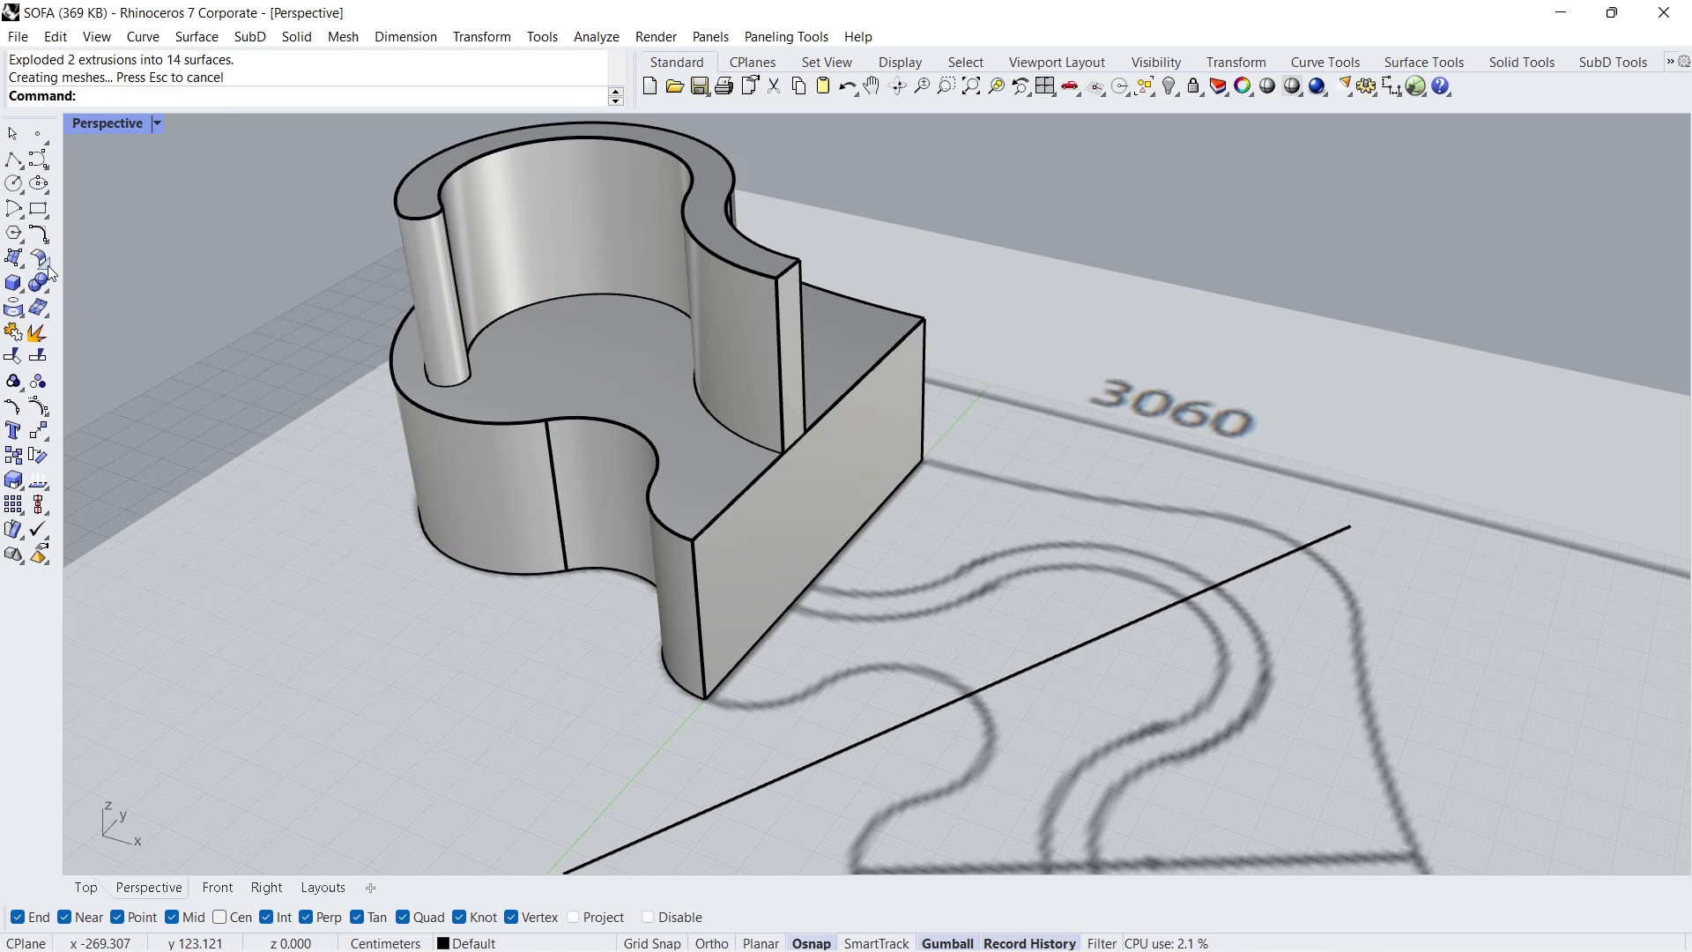
Step: Merge the three curved surfaces along the seat's front side into one, using MergeSrf with Smooth=No
left_click(48, 268)
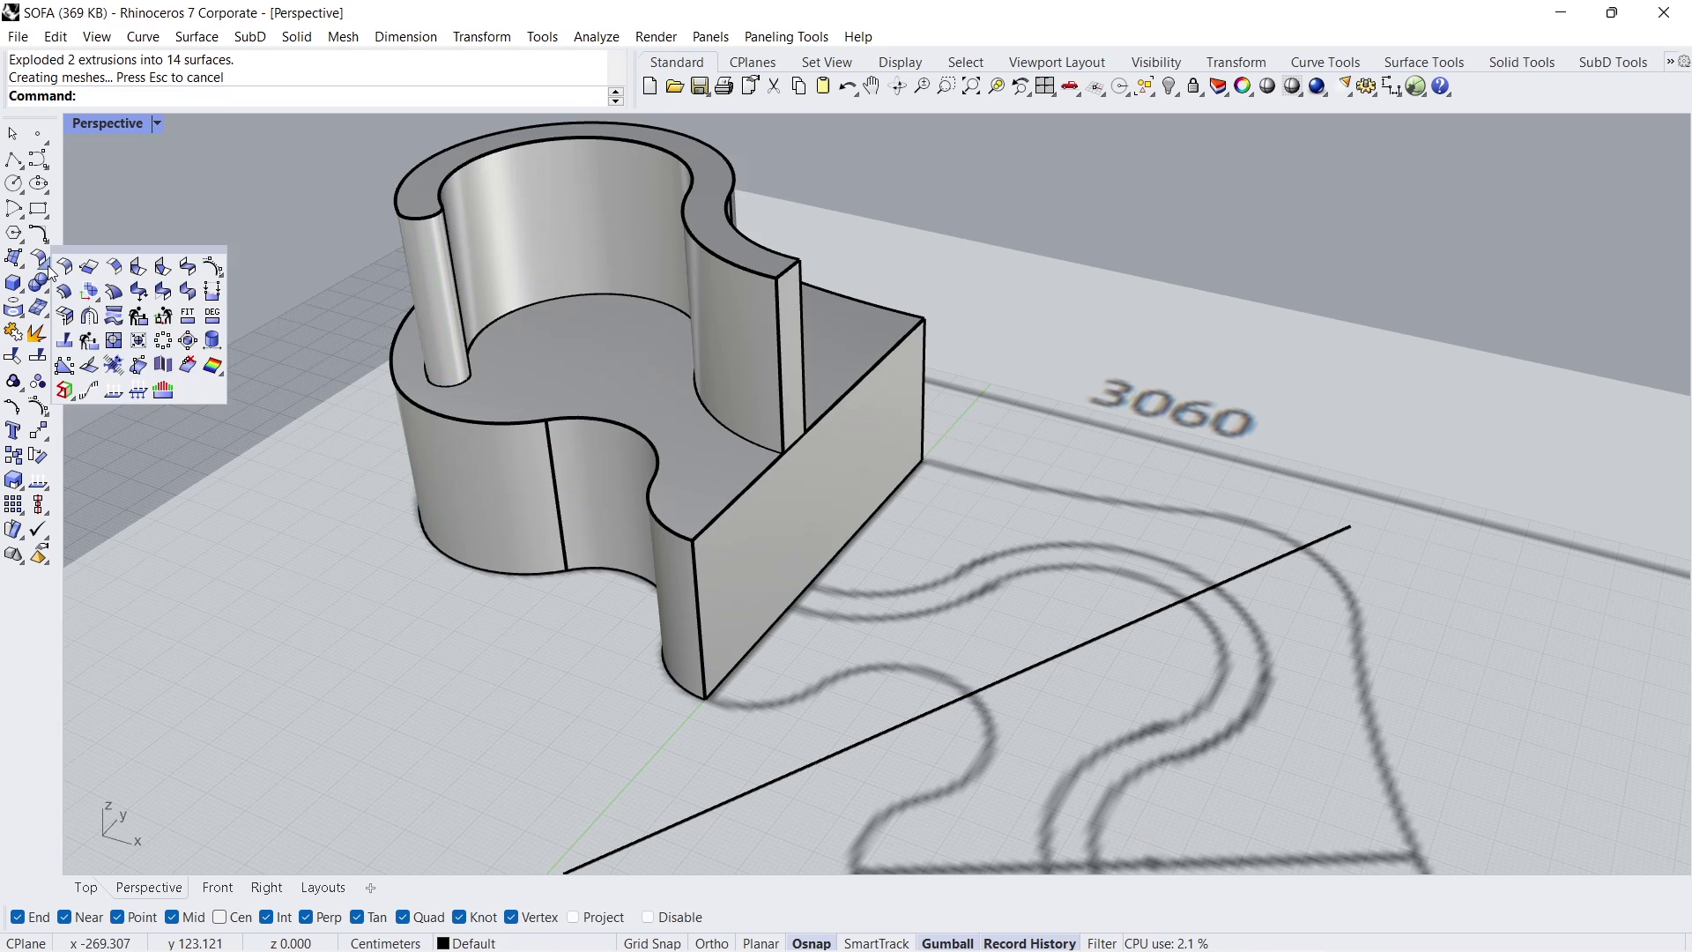
left_click(191, 293)
right_click_drag(432, 424, 670, 448)
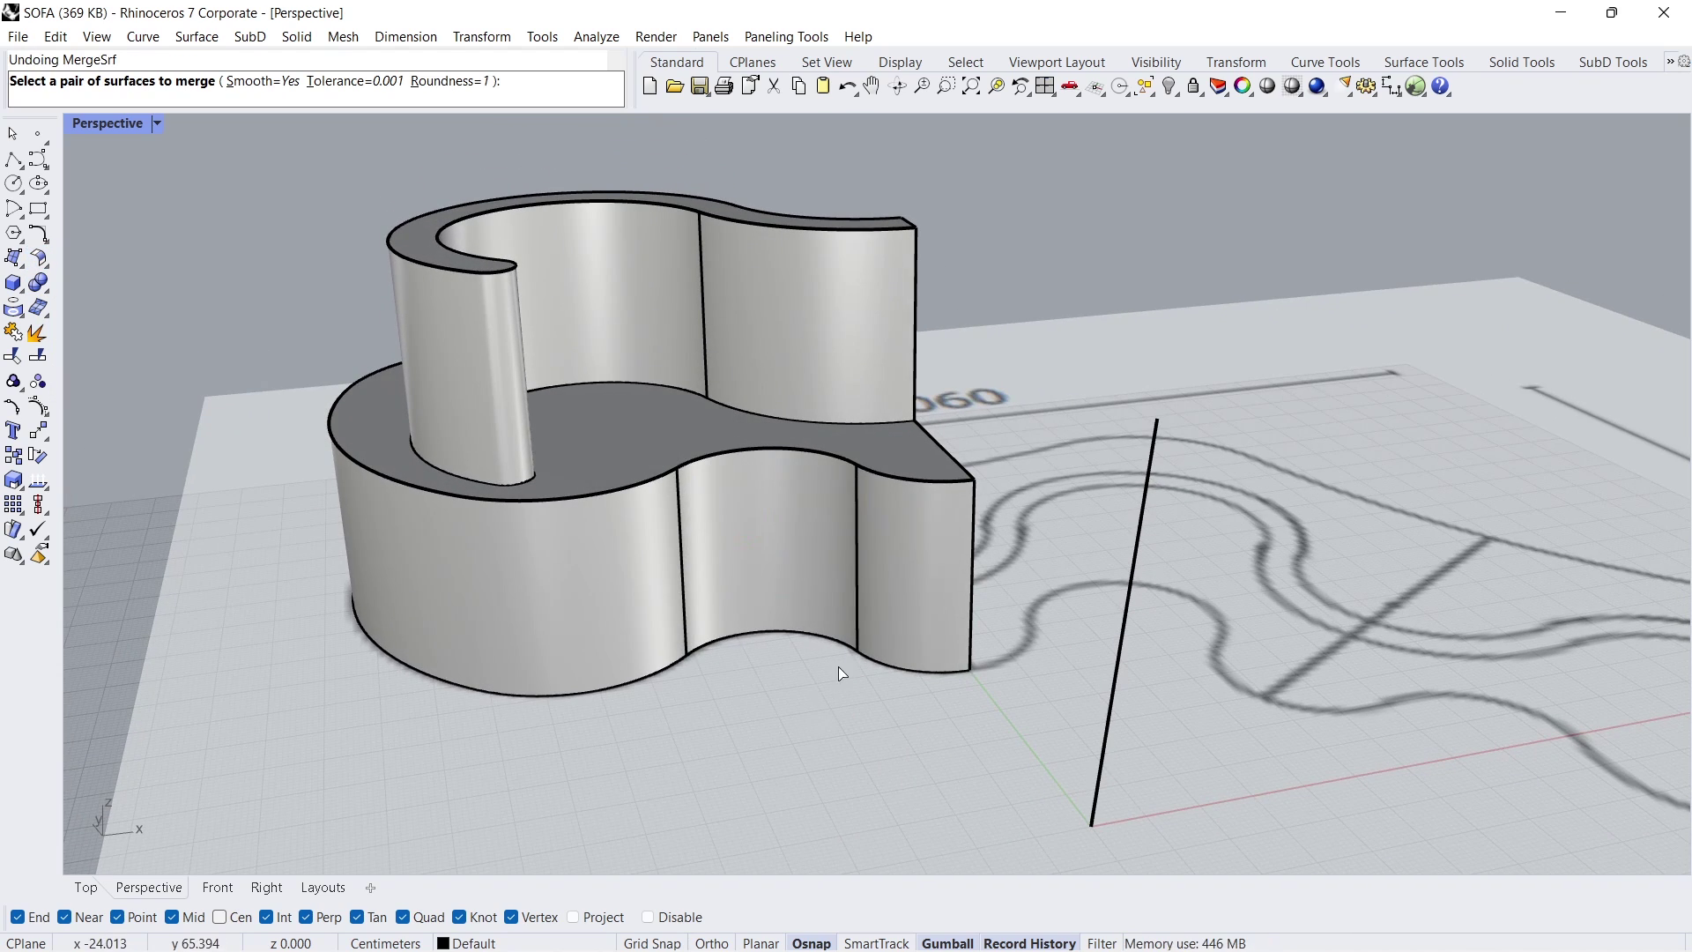
left_click(260, 82)
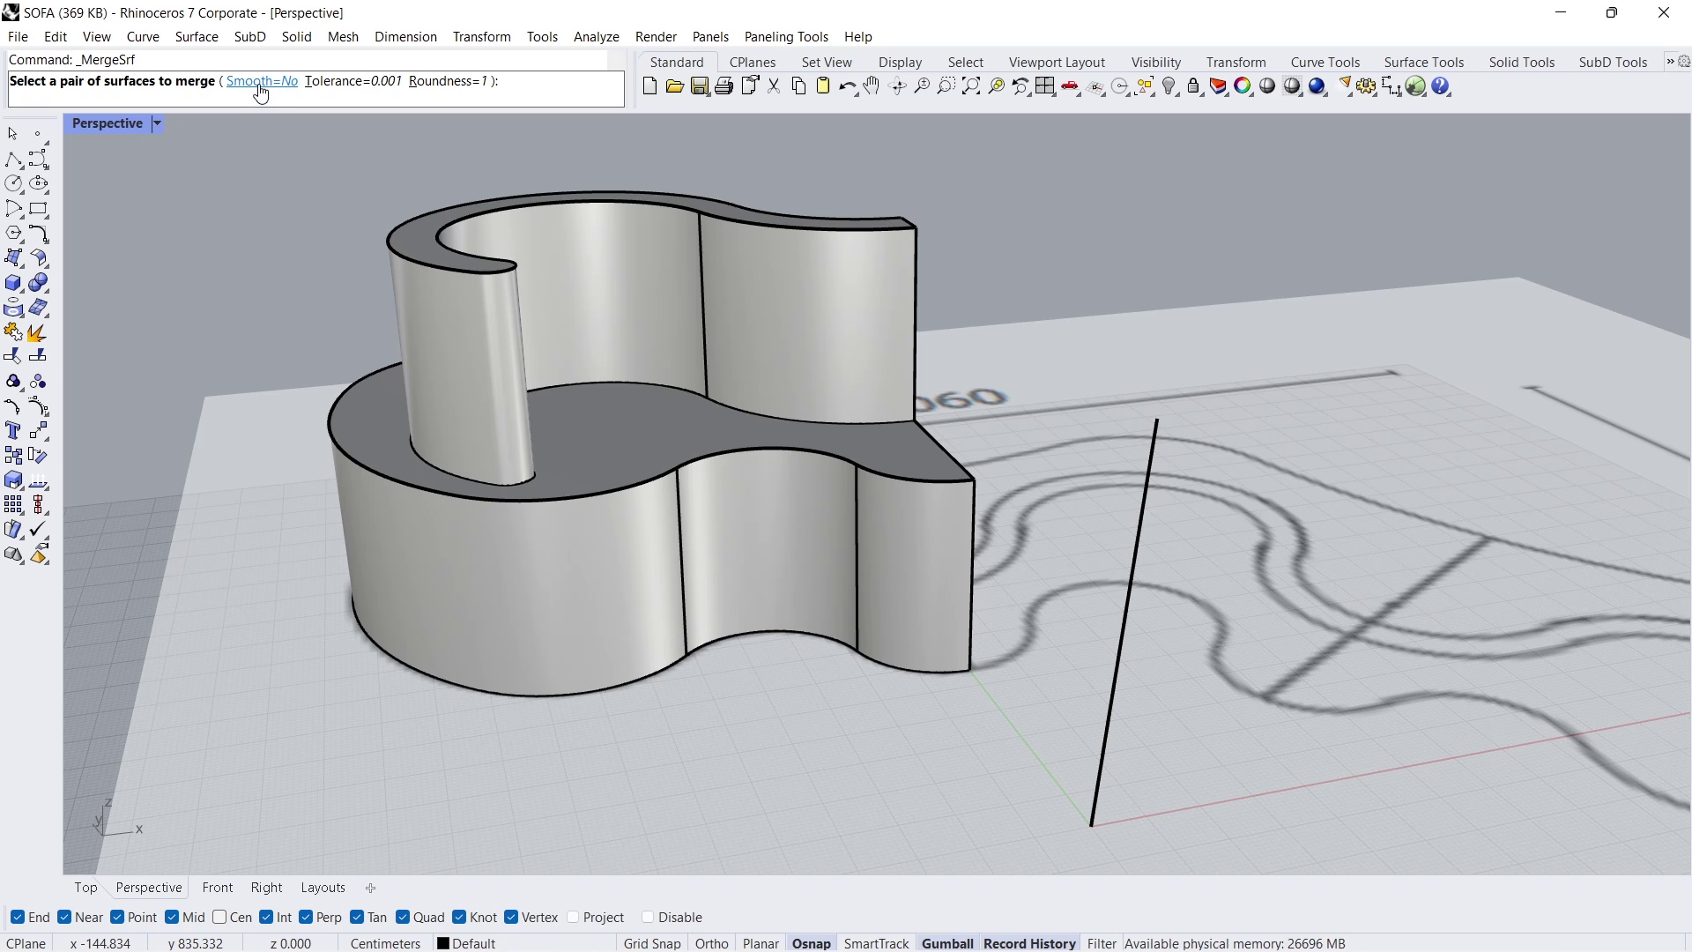
left_click(917, 593)
left_click(819, 596)
key("Return")
left_click(752, 569)
left_click(638, 597)
Step: Merge the seat's curved side surface with the adjoining rear wall surface
right_click_drag(373, 554, 778, 541)
key("Return")
left_click(1192, 565)
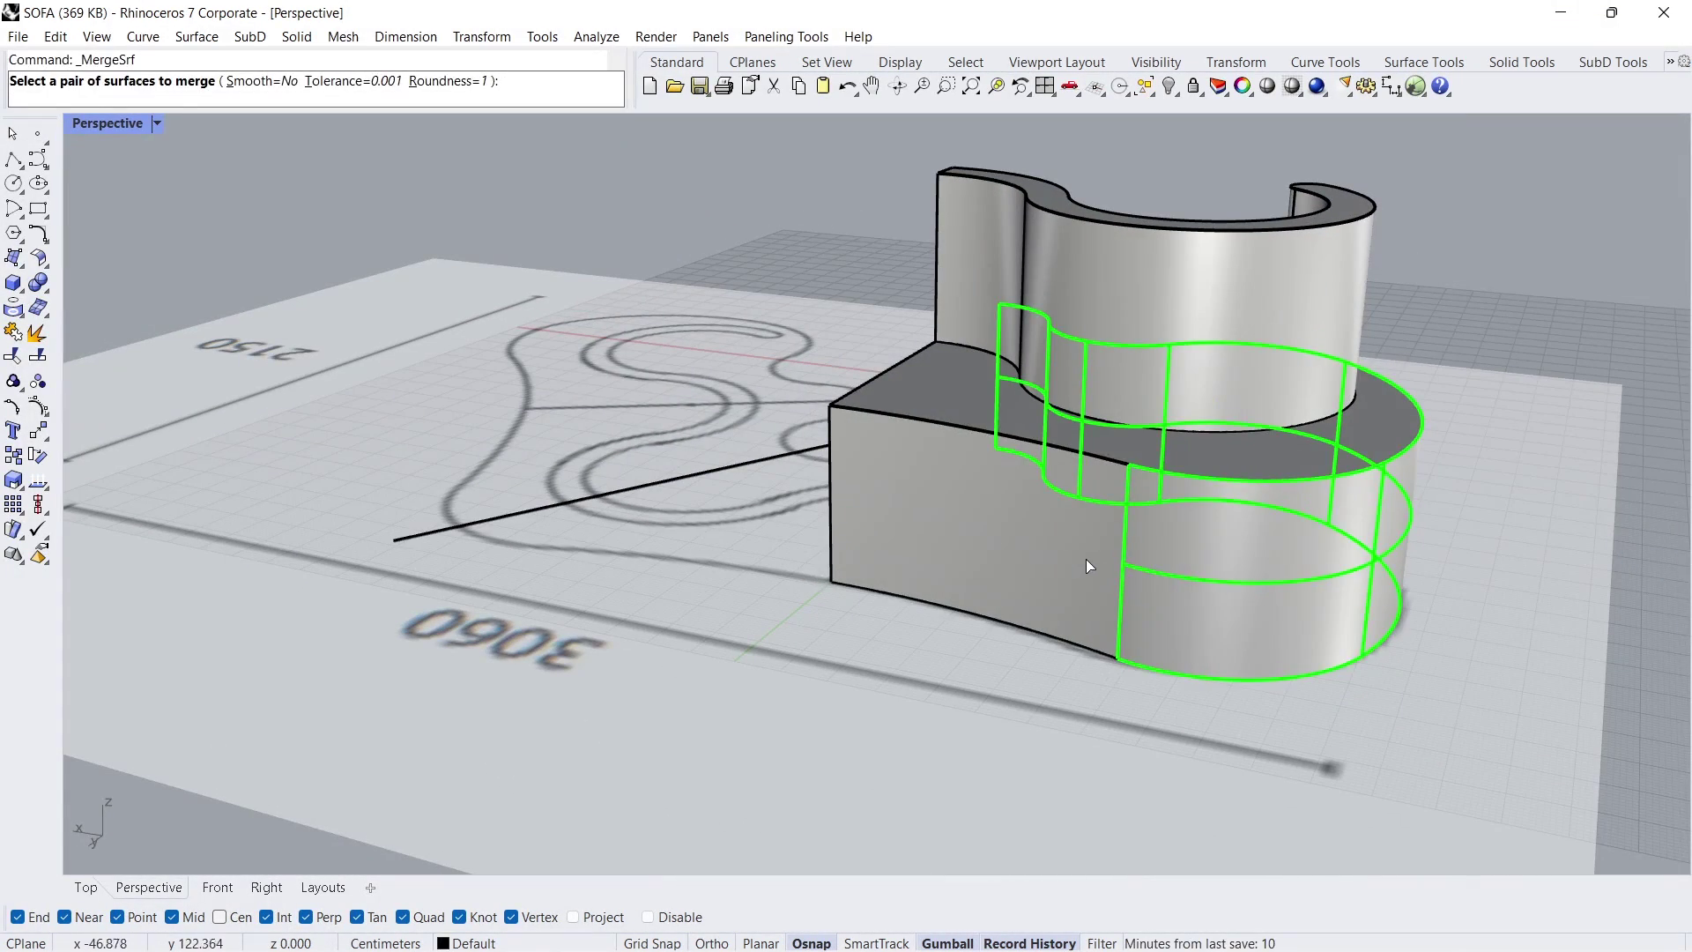
left_click(1088, 566)
Step: Merge the backrest's two outer wall surfaces into one, and its two inner wall surfaces into another
right_click_drag(877, 387, 975, 265)
key("Return")
left_click(981, 262)
left_click(1084, 324)
right_click_drag(1084, 325, 631, 321)
key("Return")
left_click(631, 321)
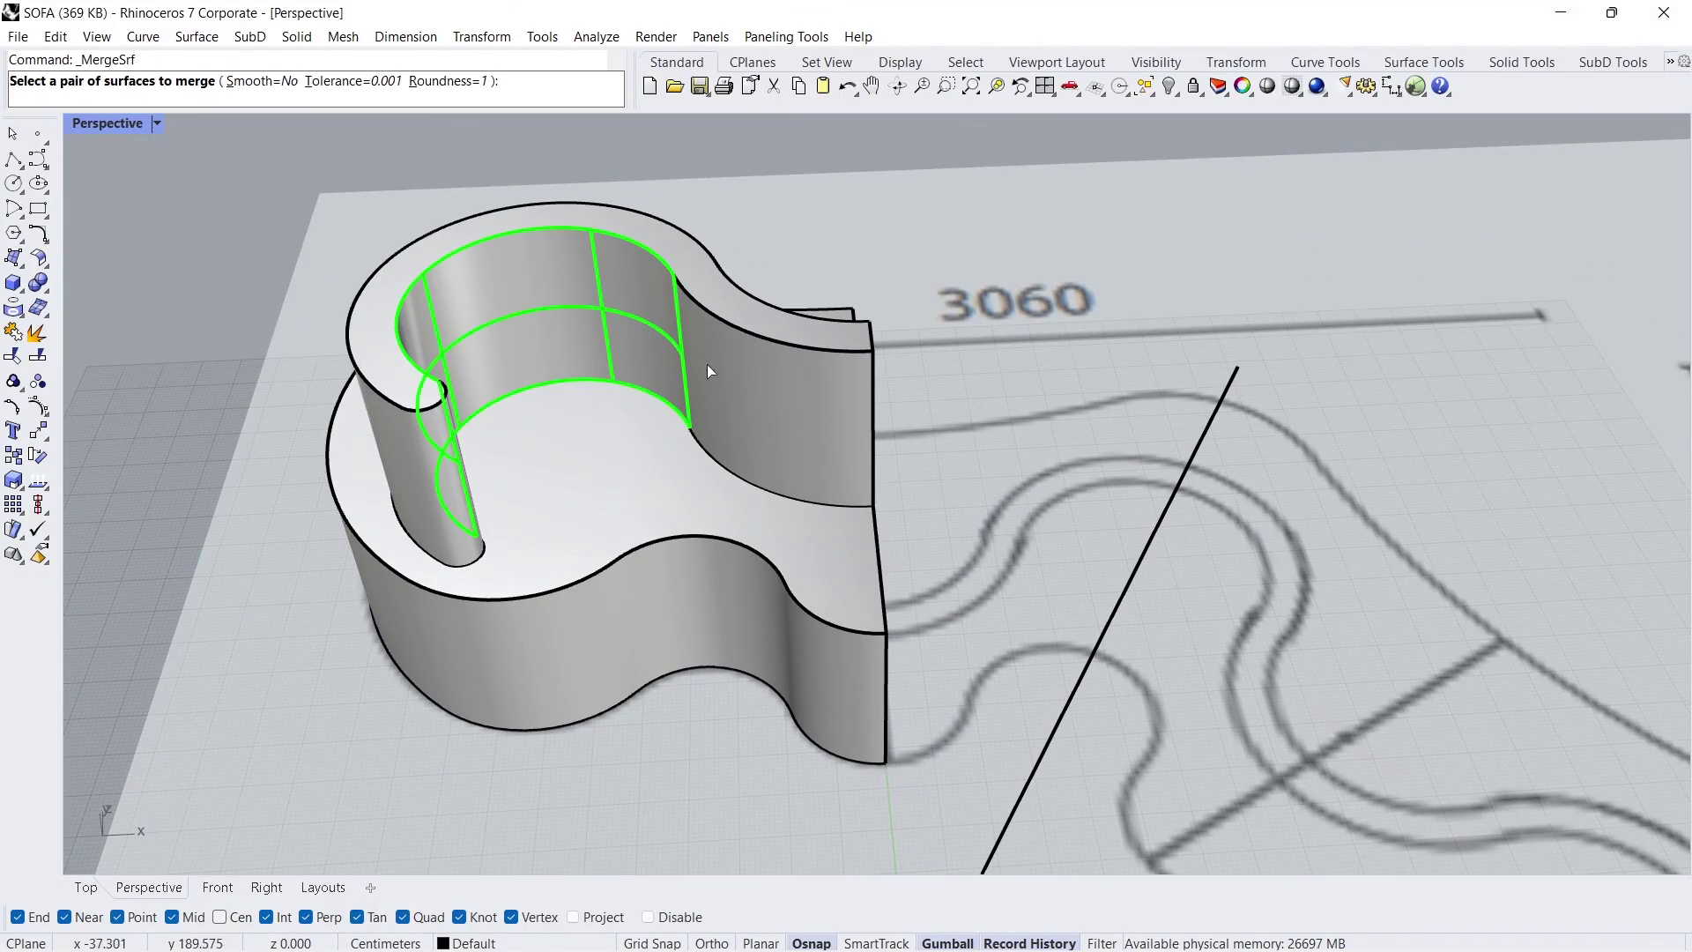
left_click(710, 365)
Step: Merge the backrest's wall surfaces across the seam at its rounded free end
right_click_drag(726, 395, 515, 367)
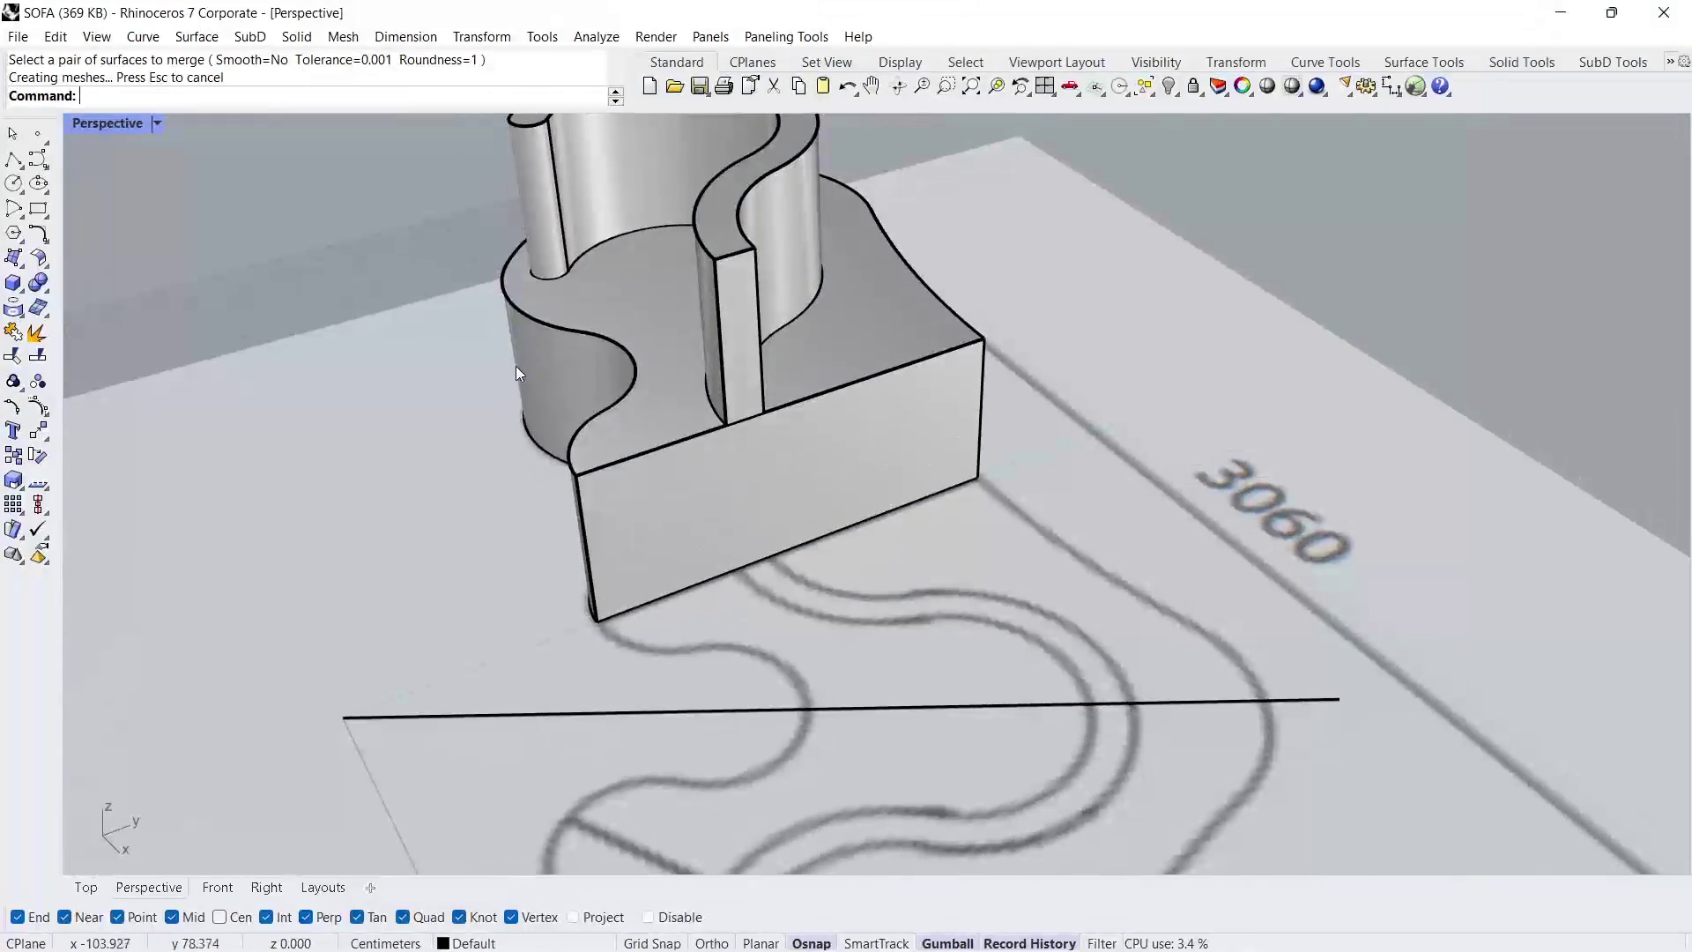
key("Return")
left_click(534, 194)
left_click(536, 262)
Step: Join all seat and backrest surfaces of the left section into closed solids and check their object type in the properties
right_click_drag(537, 262, 580, 391)
left_click_drag(338, 168, 1036, 807)
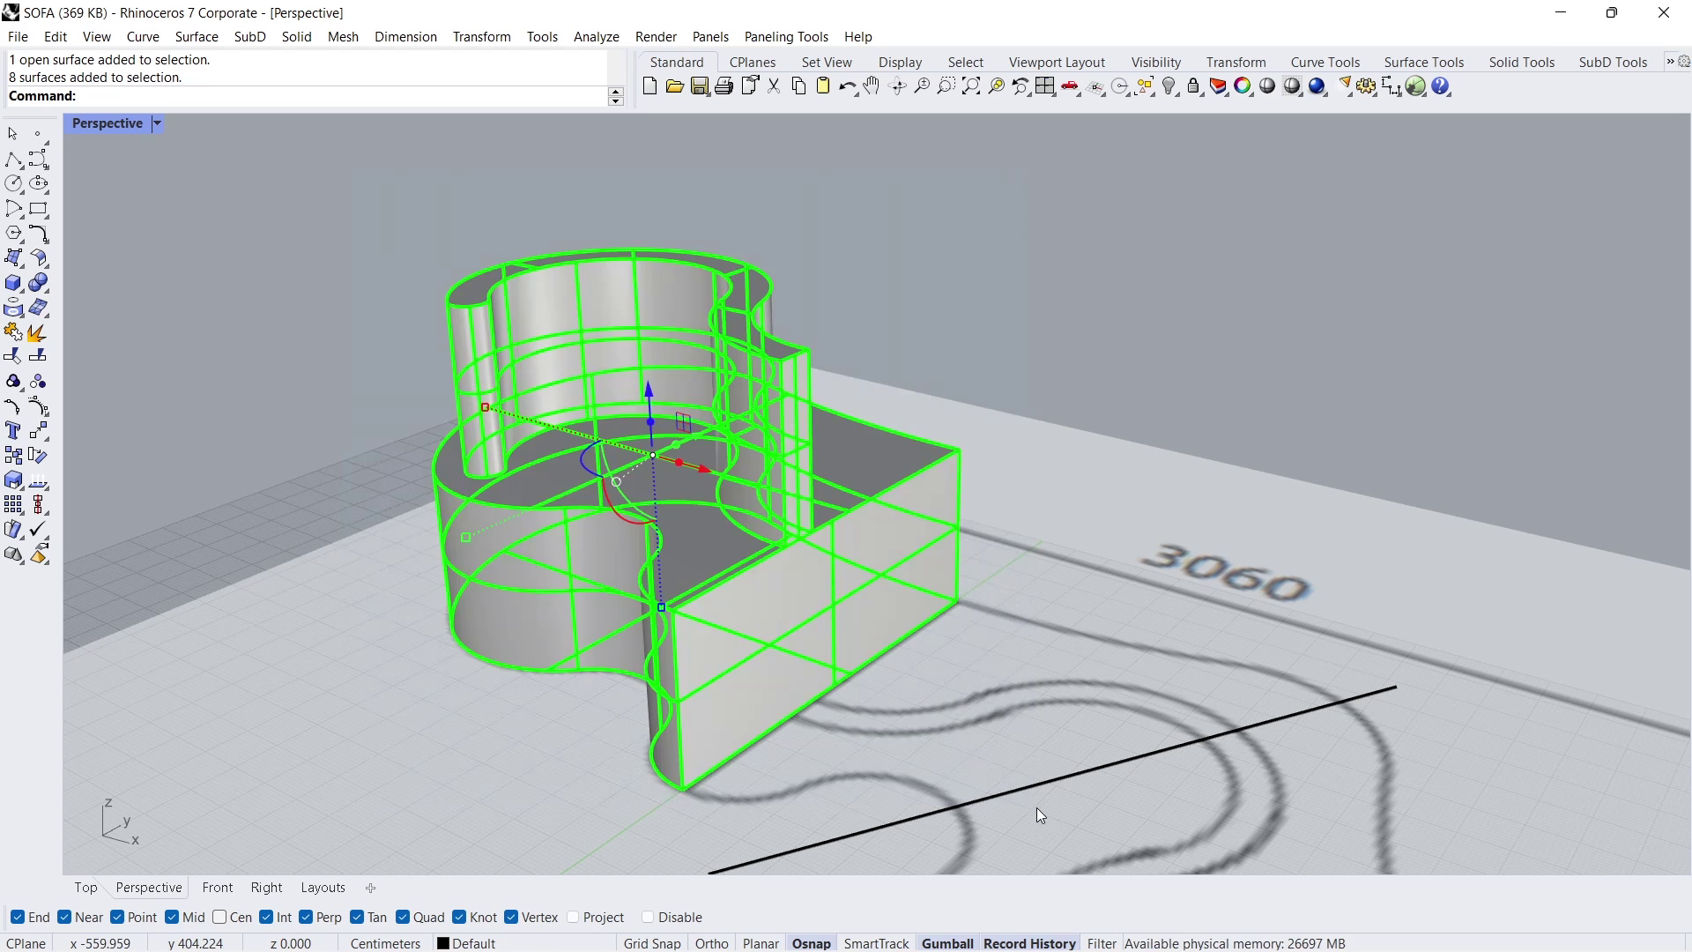
left_click(13, 332)
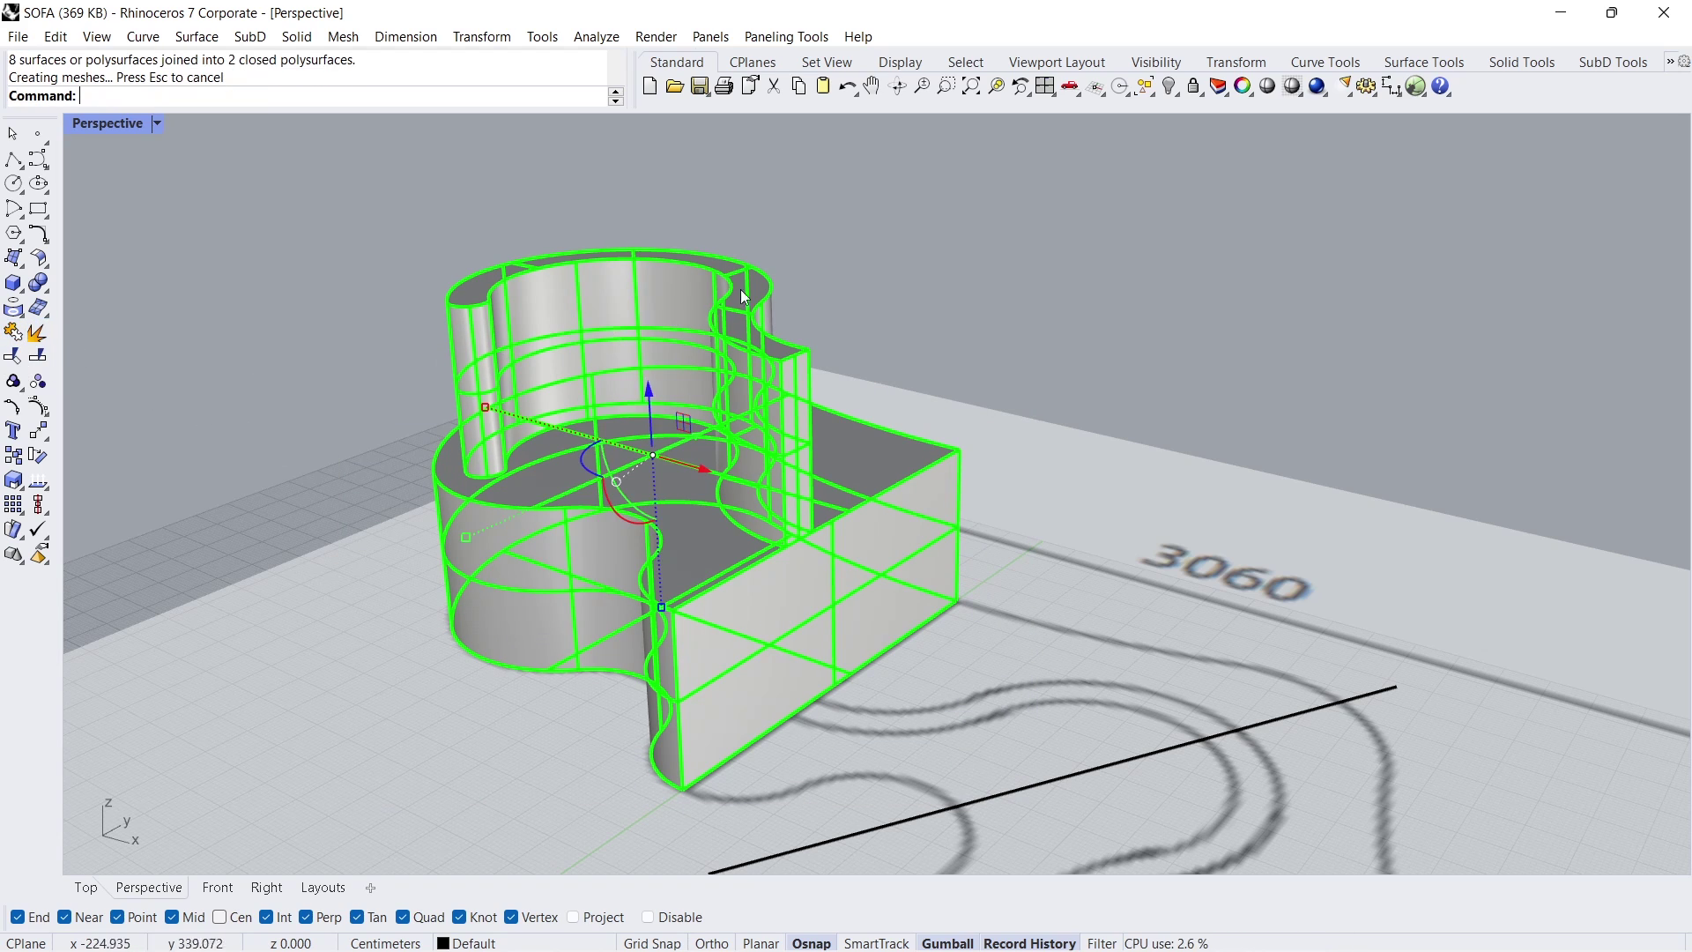
left_click(1241, 87)
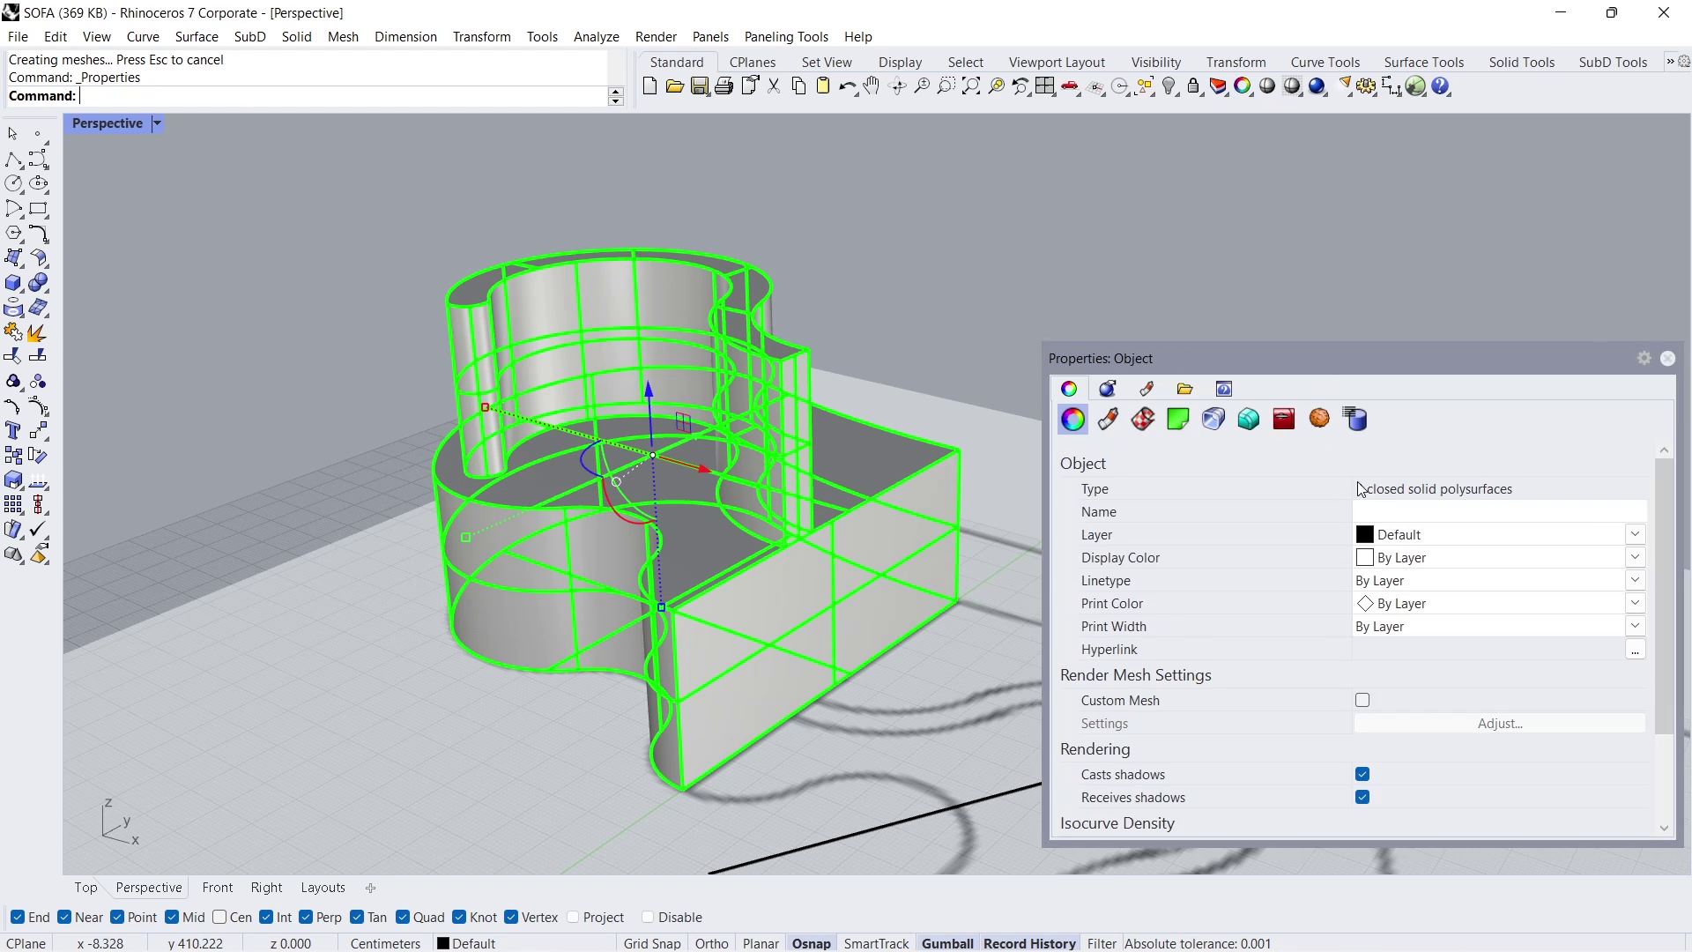
left_click(1667, 358)
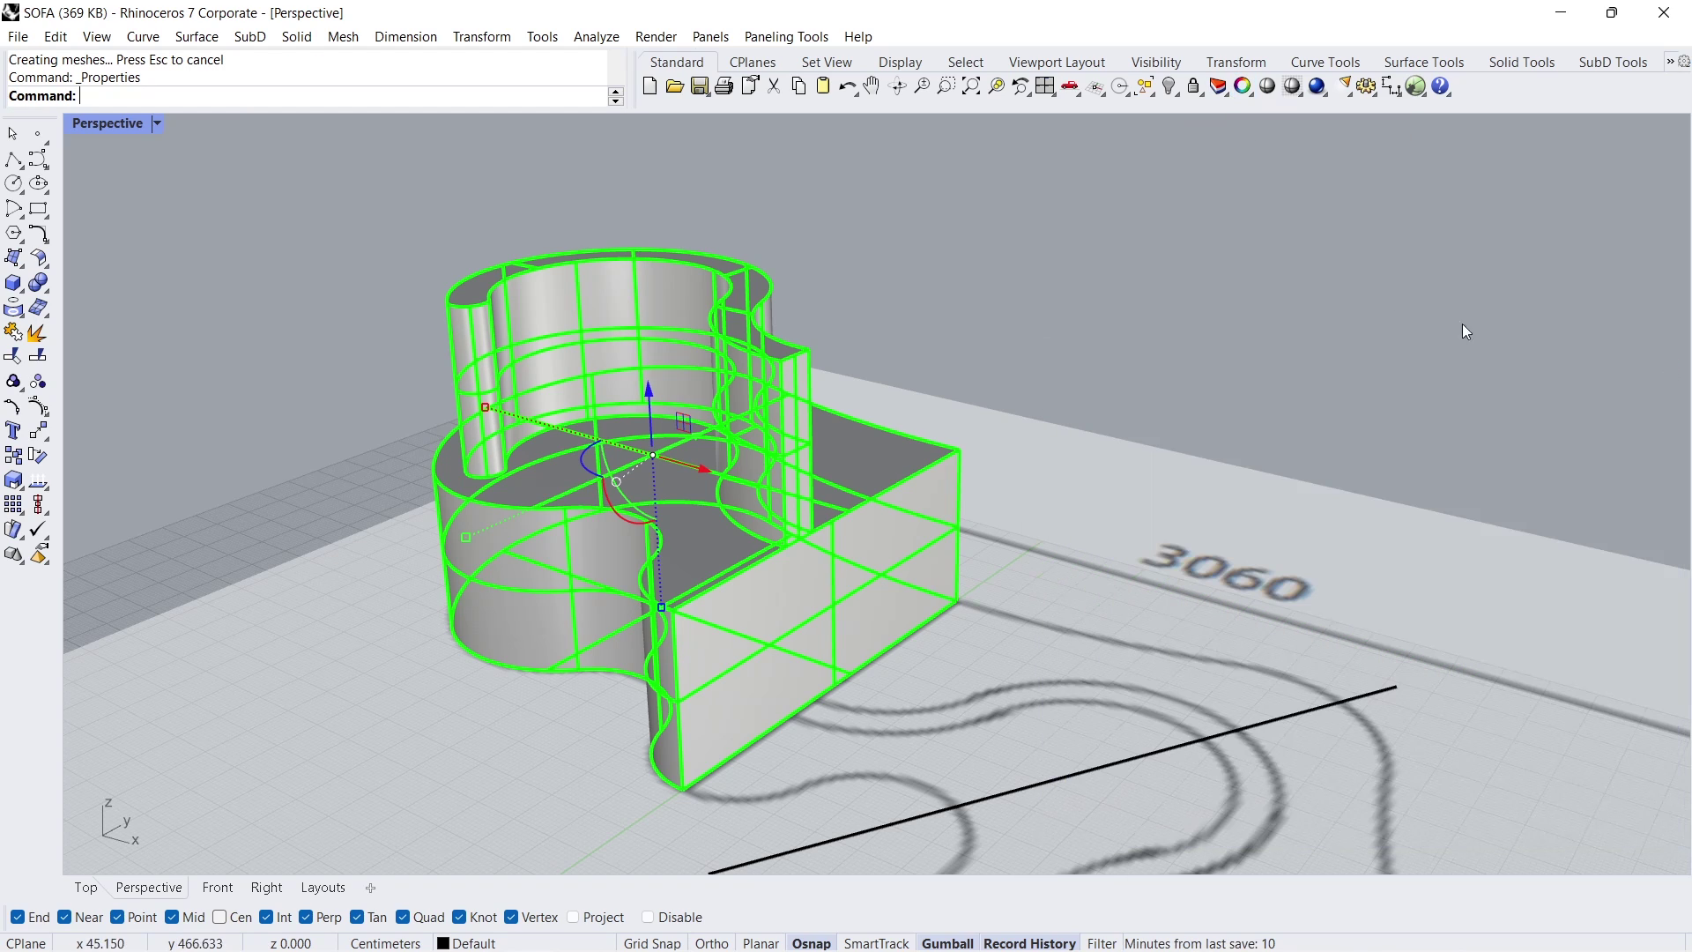
Step: Boolean-union the seat and backrest solids and merge all coplanar faces of the combined solid
left_click(39, 283)
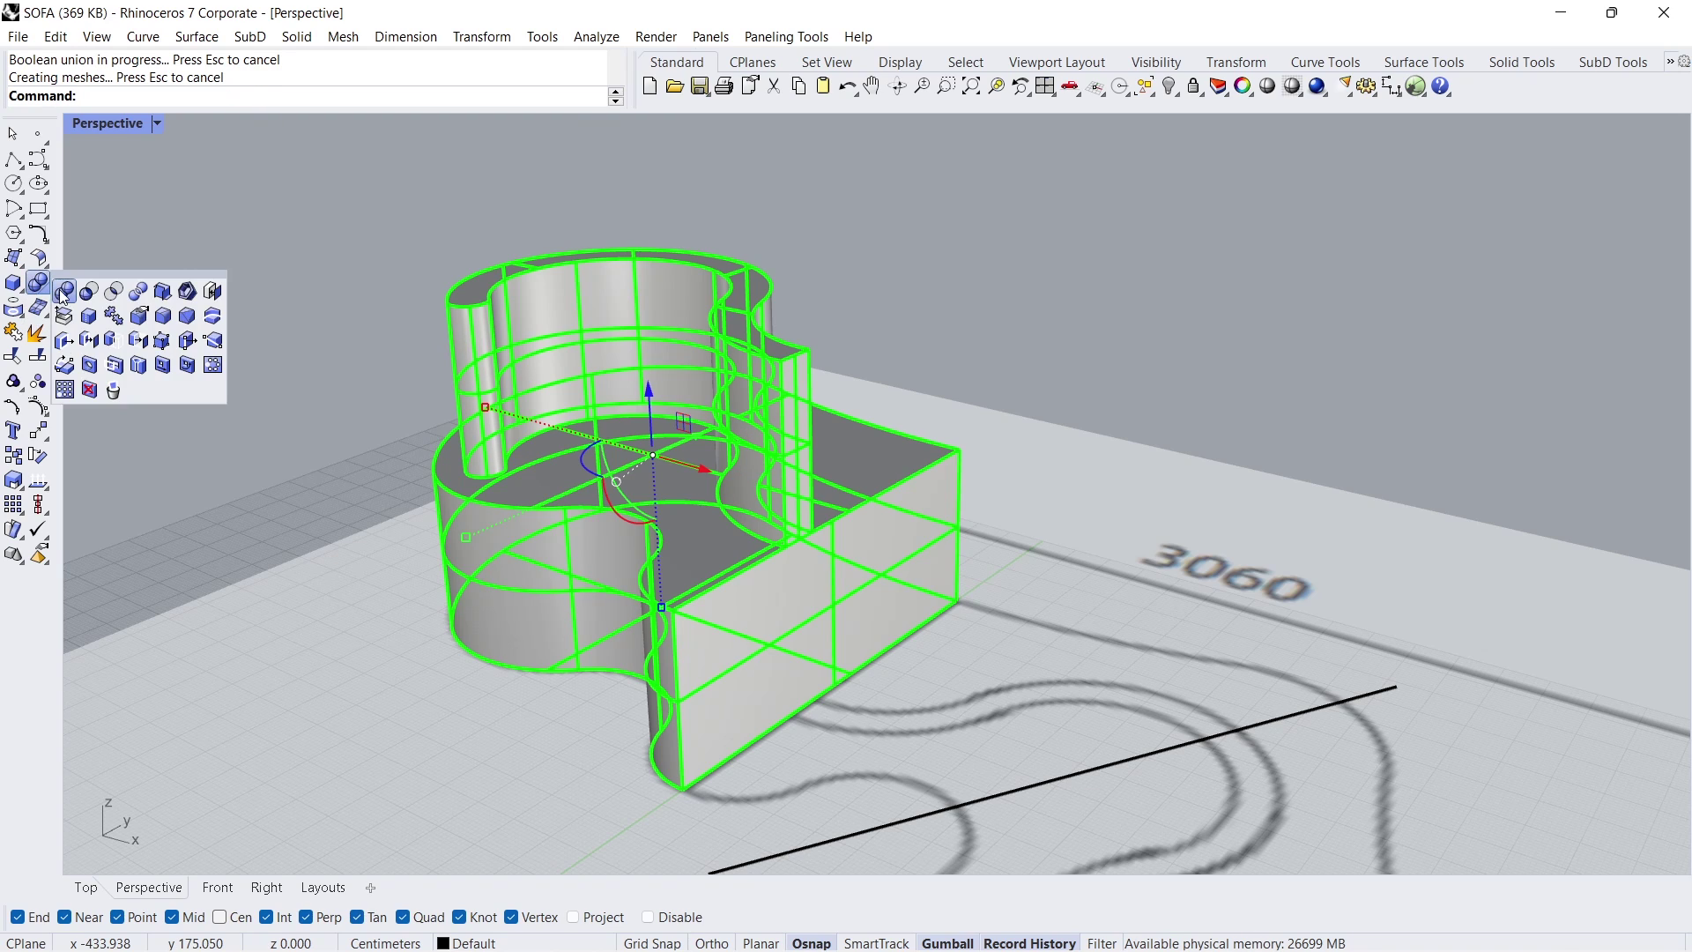
right_click(85, 315)
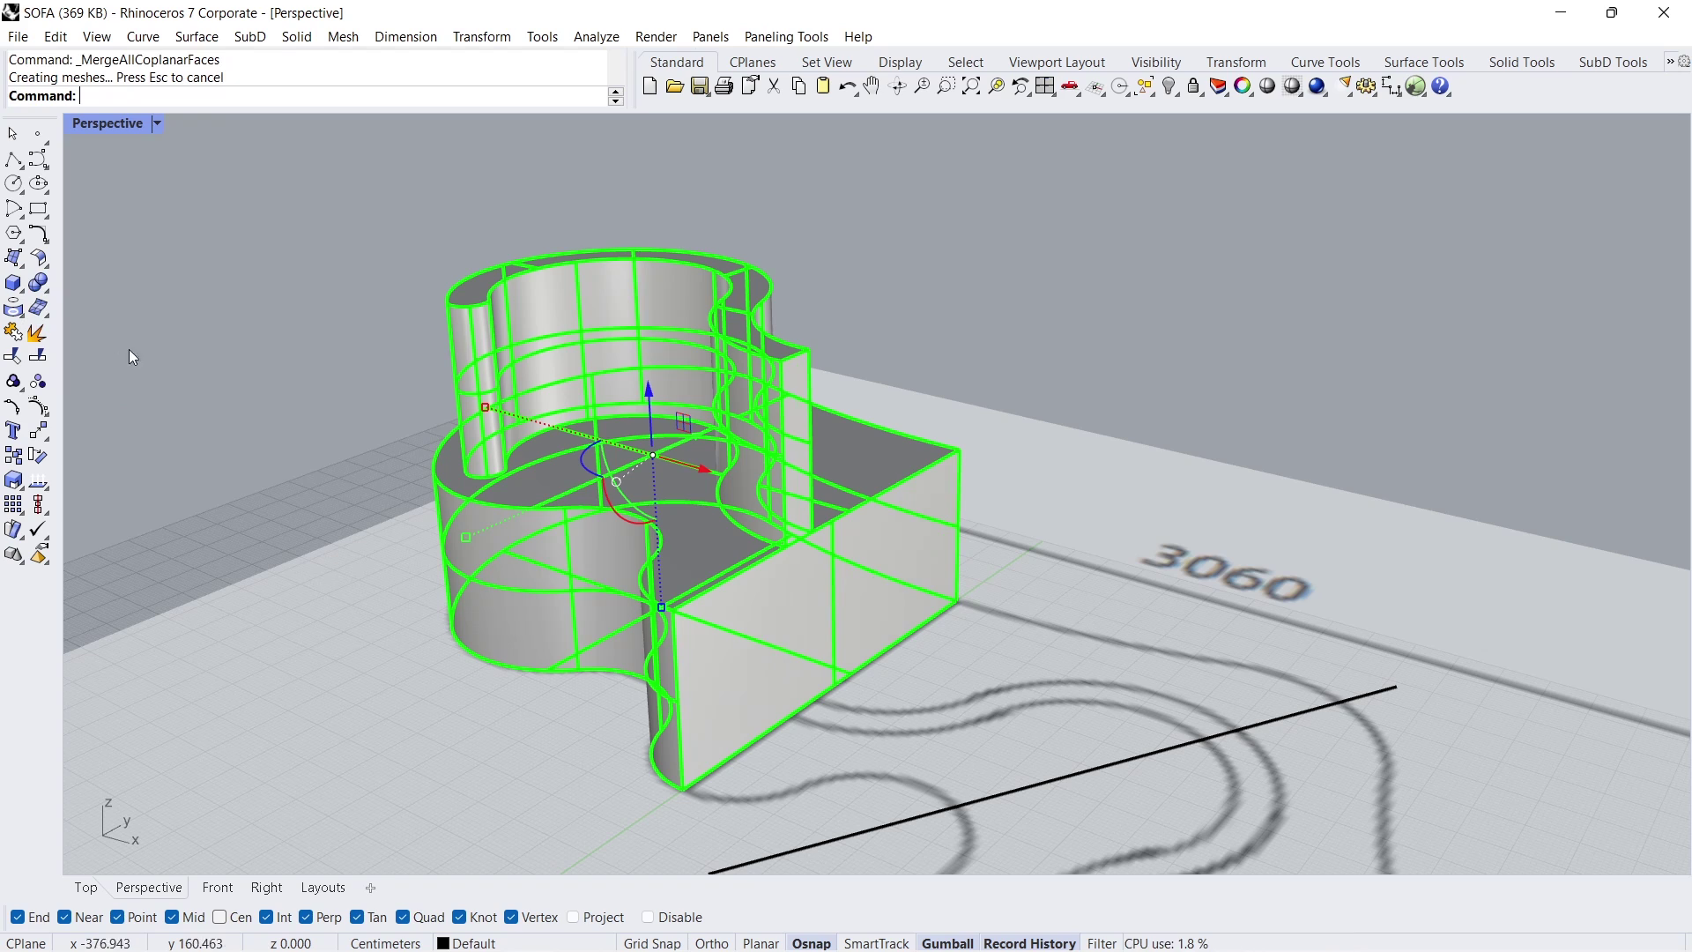
right_click_drag(439, 366, 586, 369)
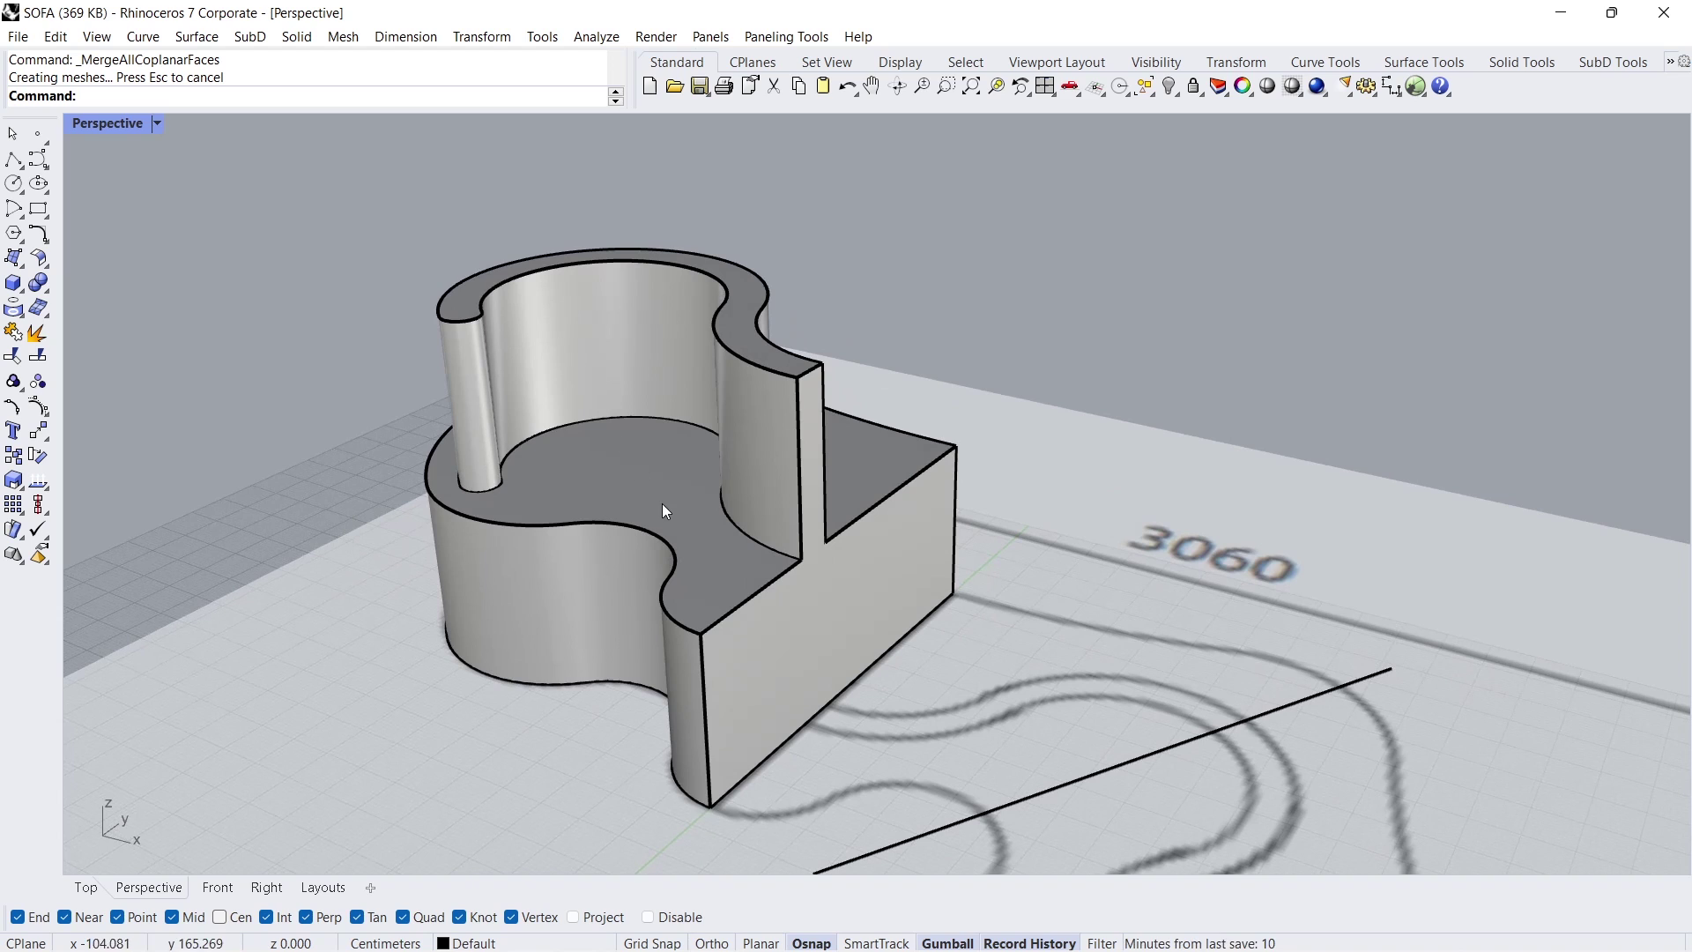
Step: Mirror the left sofa section across the Y-direction plane through the origin, with Copy=Yes
scroll(652, 436, "down", 5)
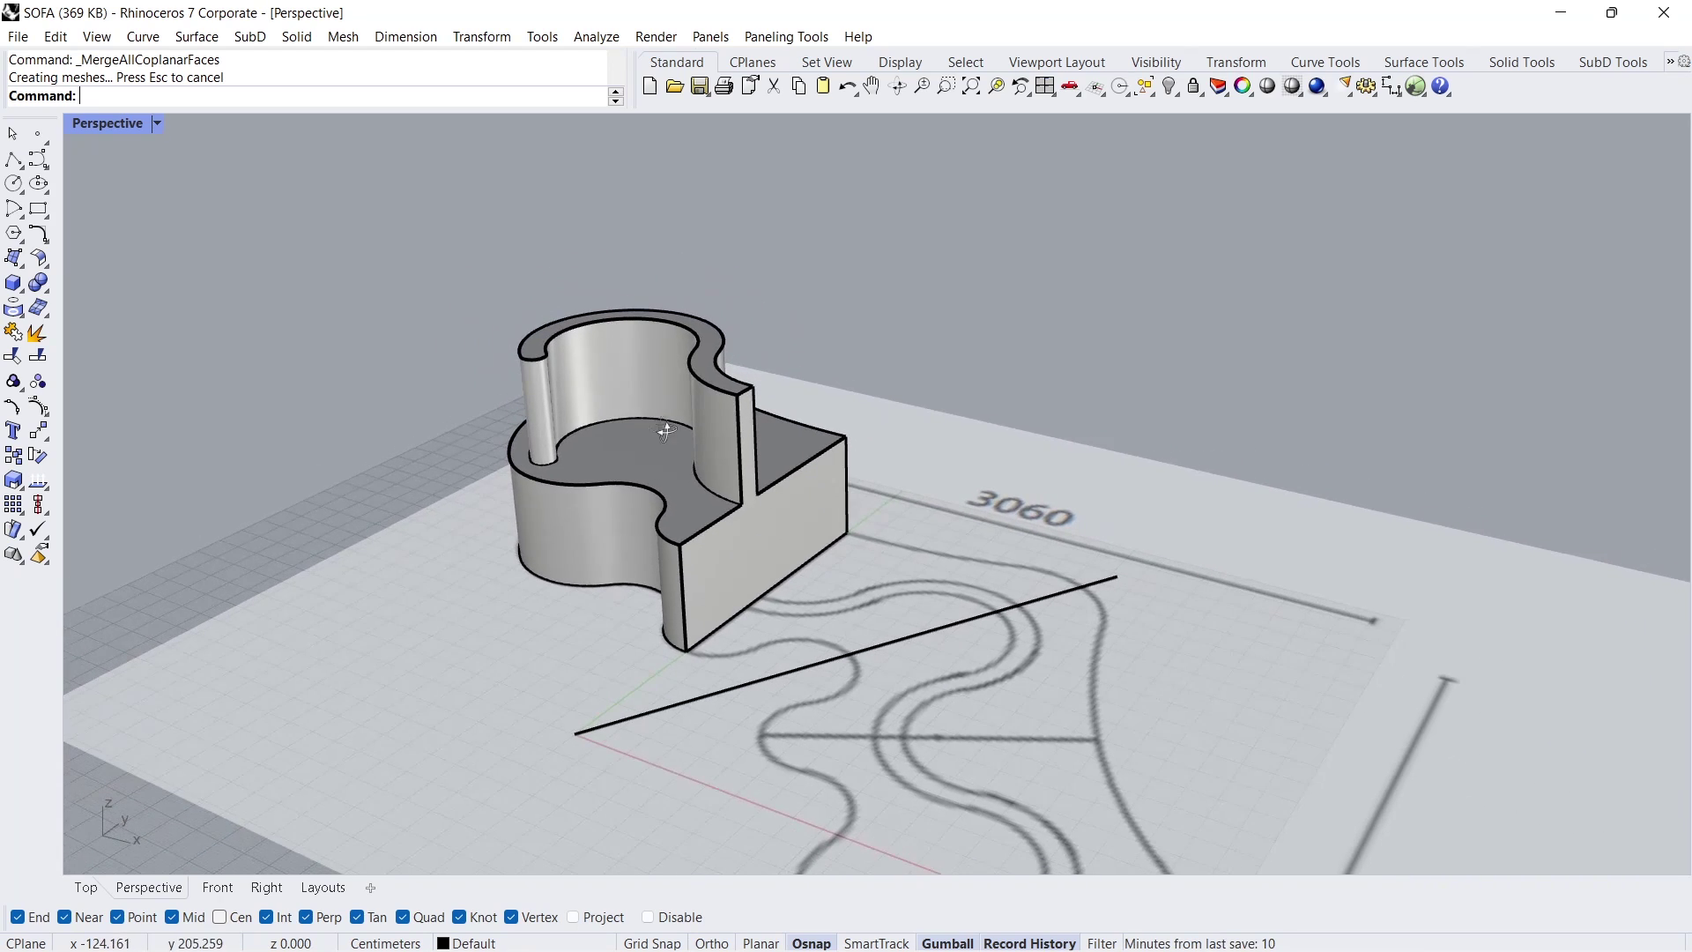
right_click_drag(652, 456, 652, 467)
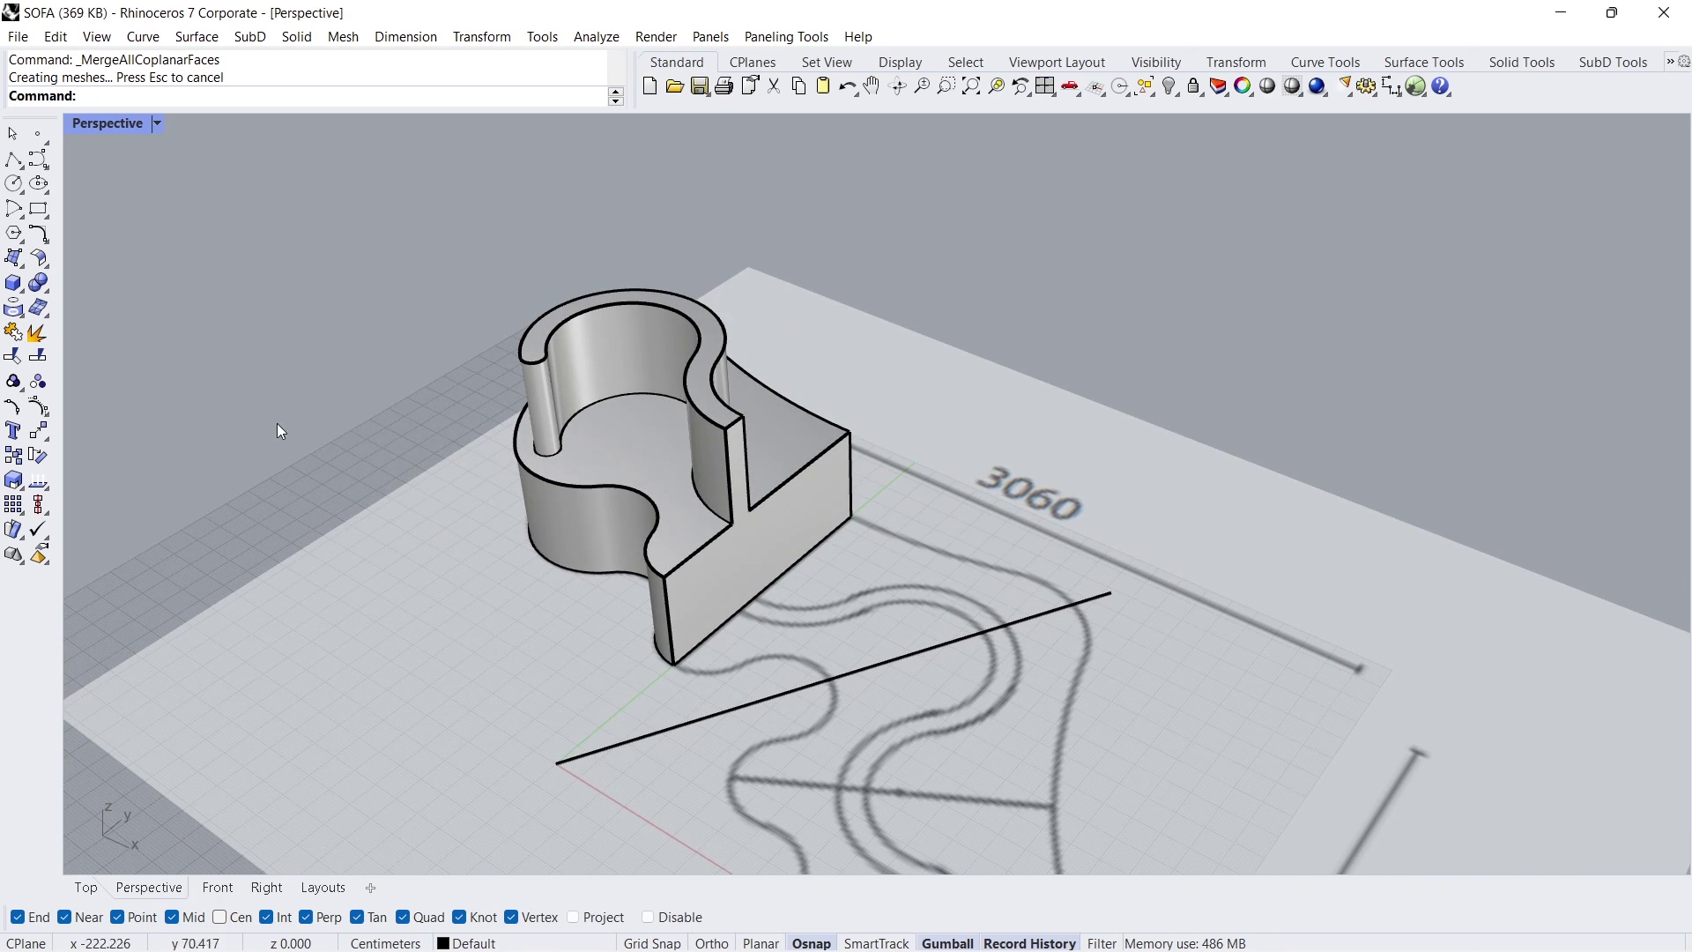
left_click(46, 461)
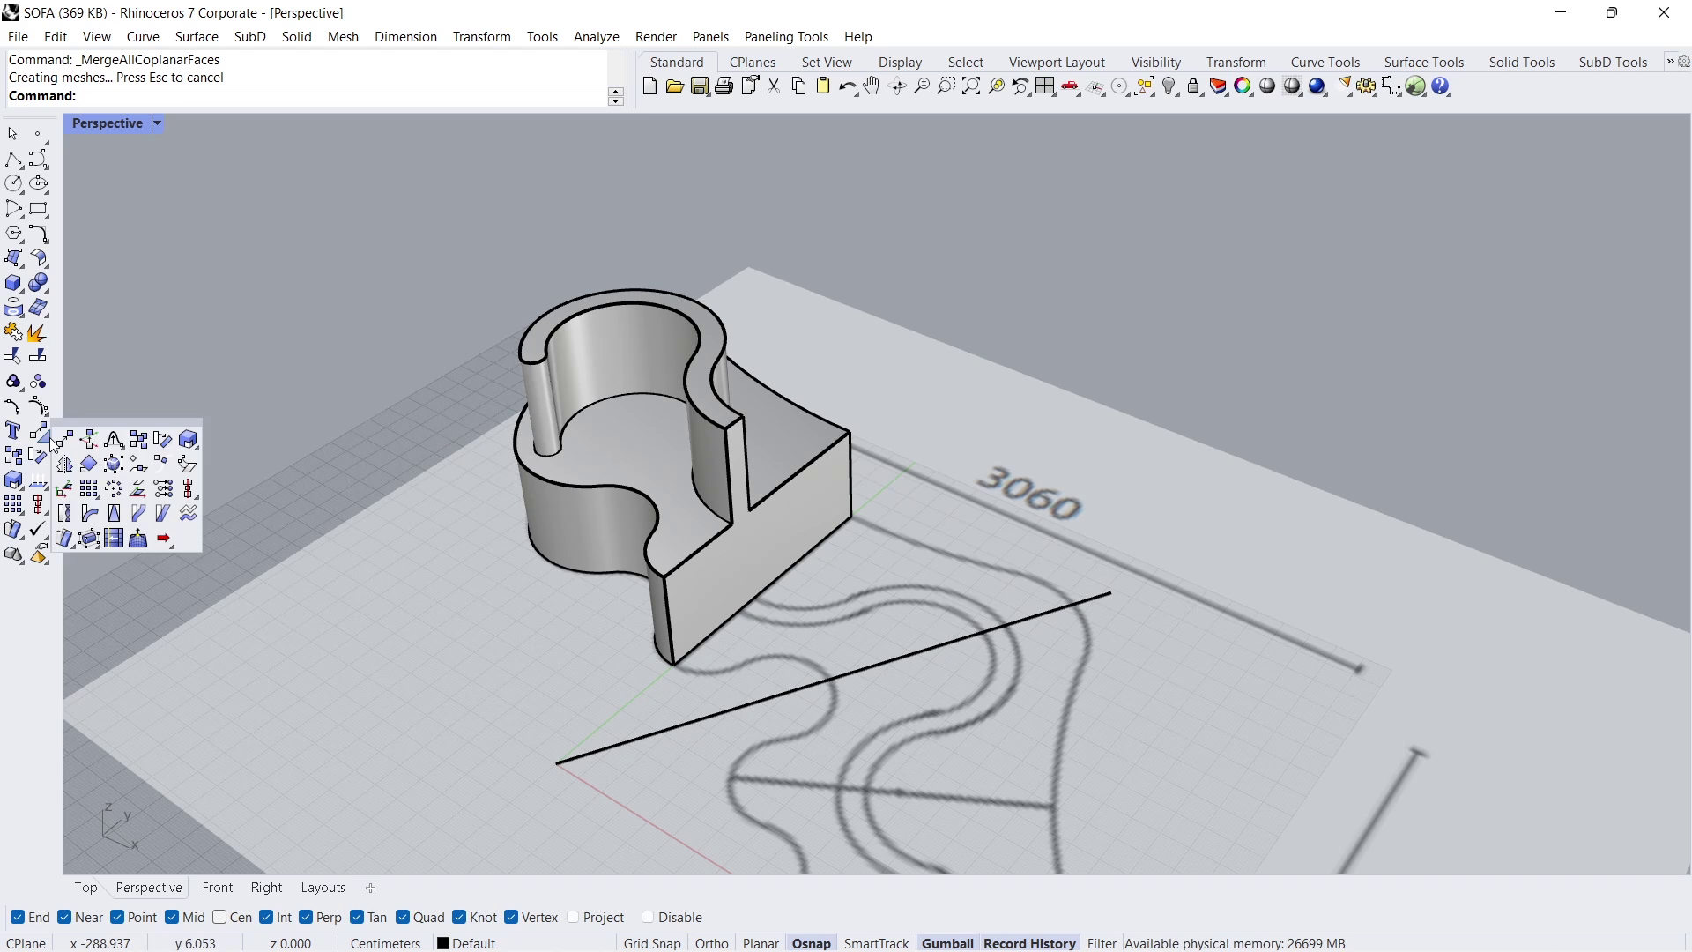
left_click(63, 460)
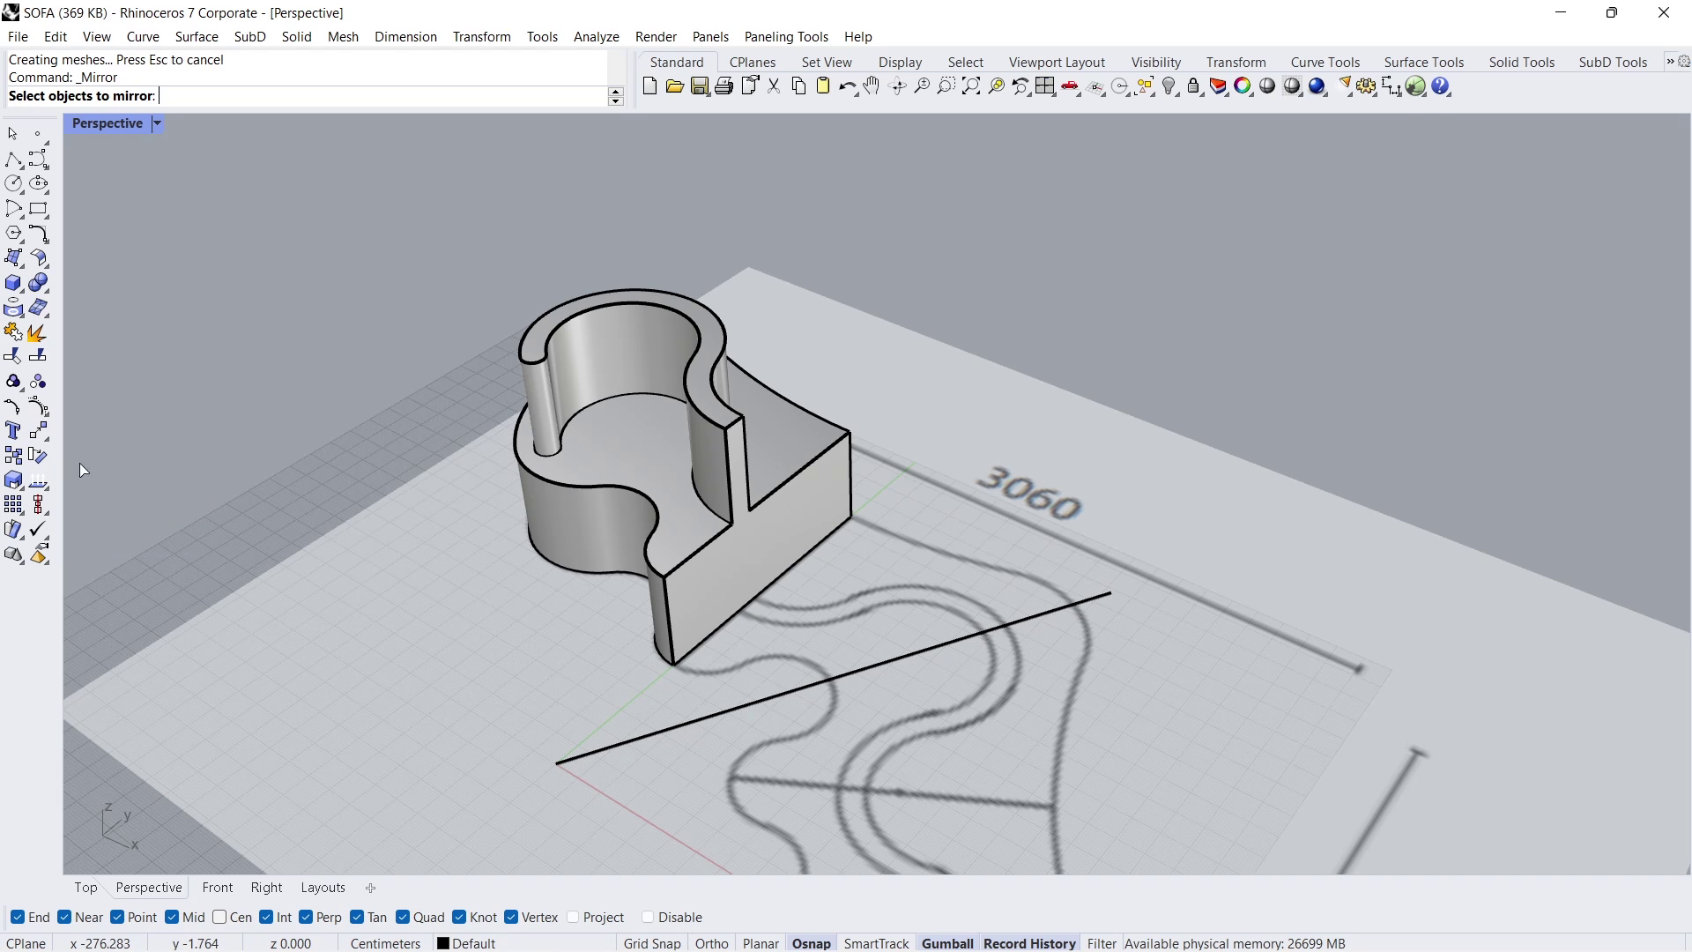
left_click(662, 472)
key("Return")
left_click(556, 763)
key("shift")
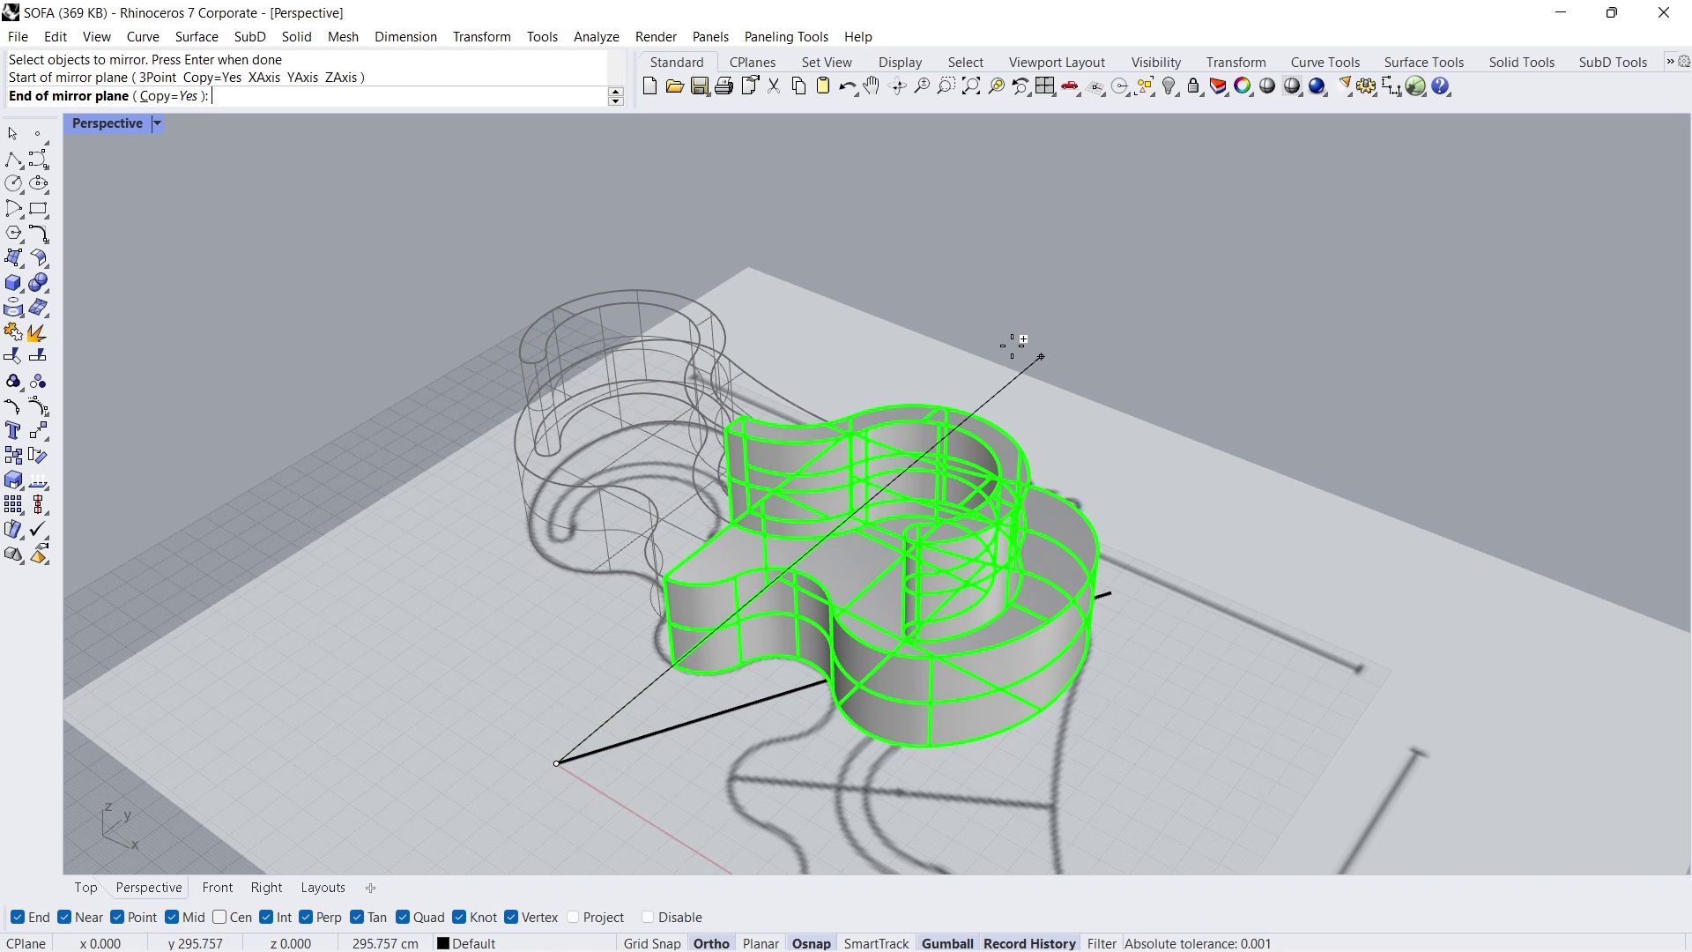
left_click(1036, 345)
Step: Extrude the diagonal guide line upward into a cutting surface taller than the backrest and lower it slightly below the sofa's base
right_click_drag(829, 478, 709, 514)
left_click(770, 672)
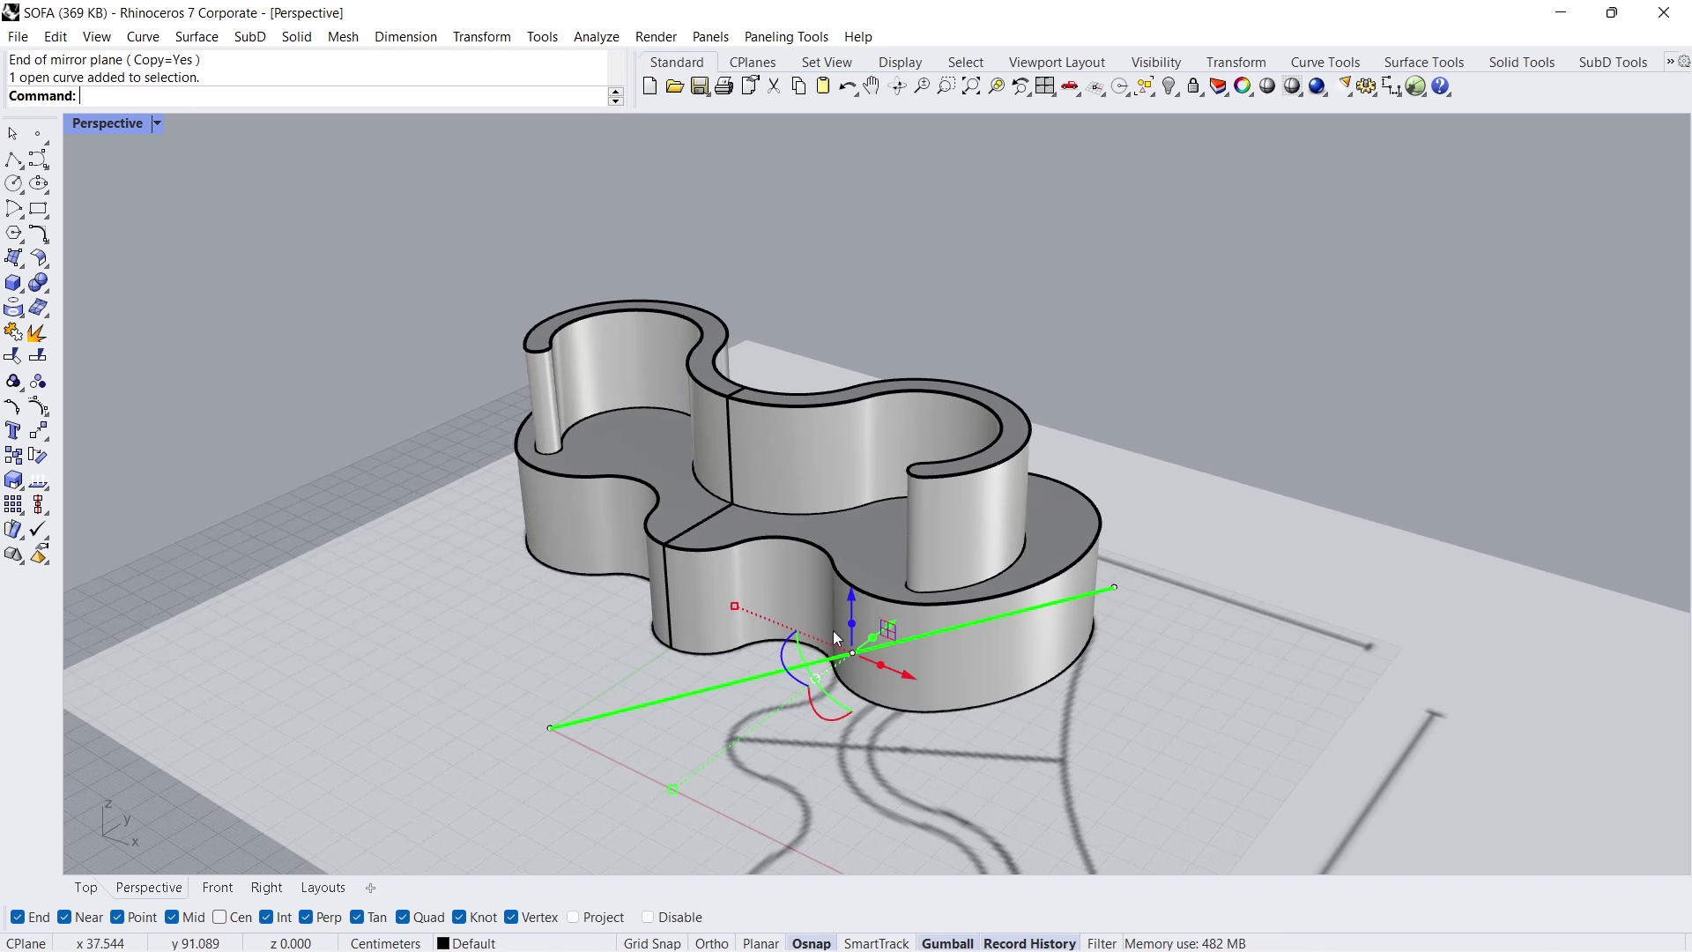
left_click_drag(834, 629, 834, 349)
key("ctrl")
left_click(1274, 373)
left_click(613, 474)
left_click_drag(613, 474, 691, 461)
left_click(369, 443)
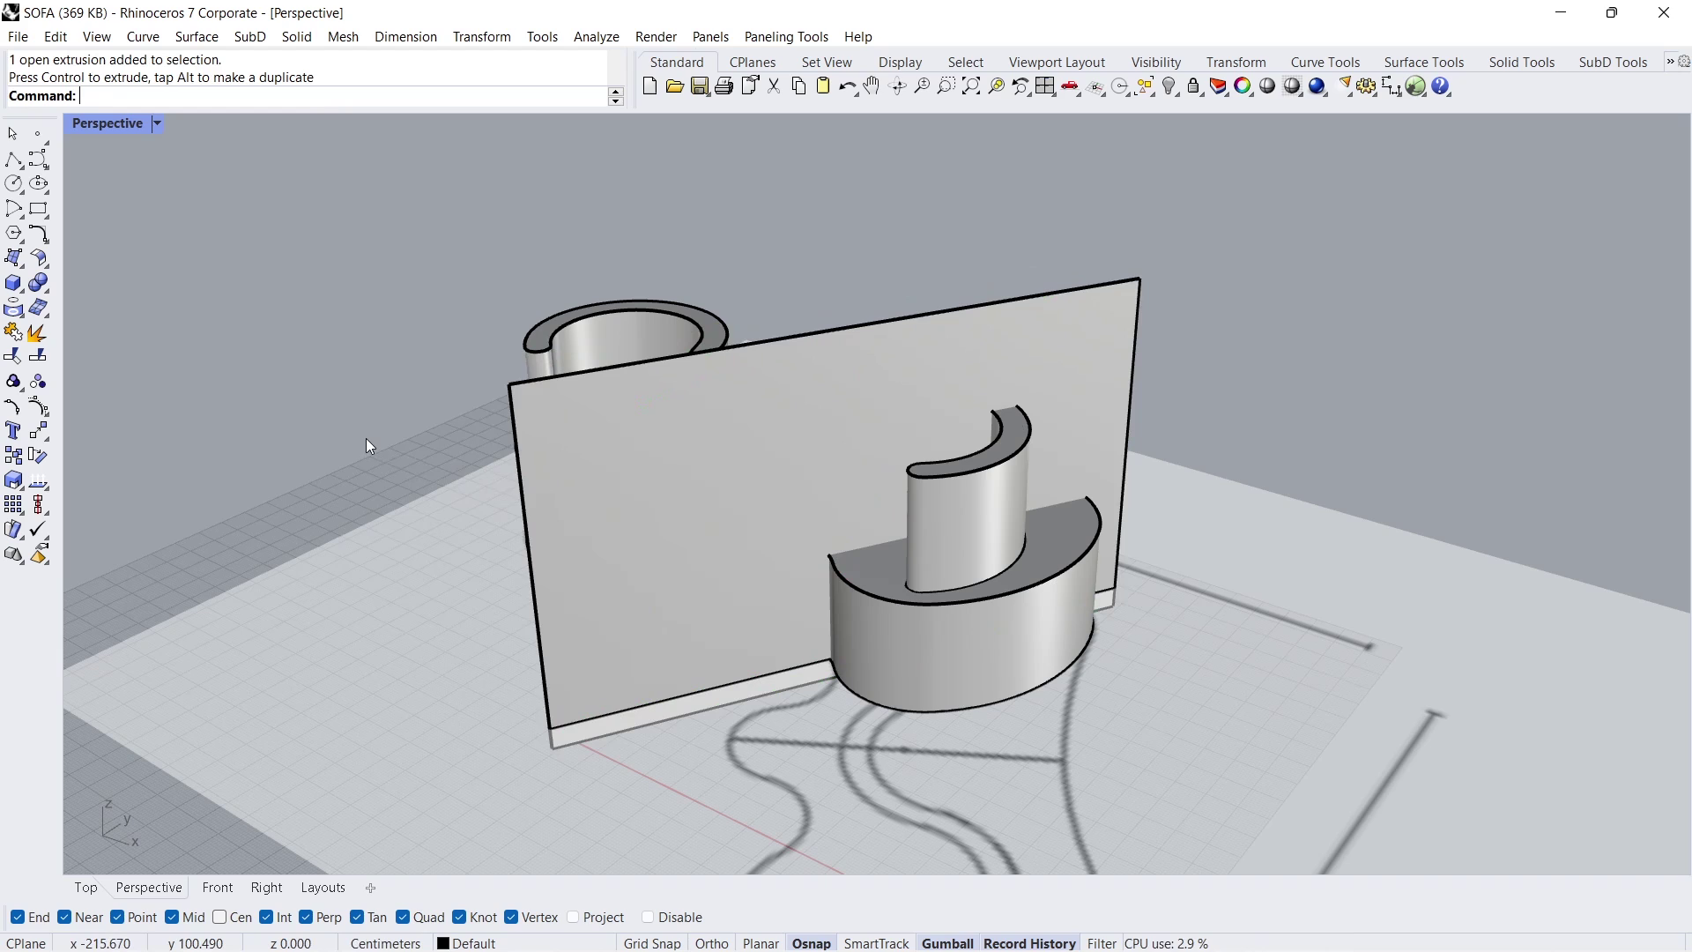
Step: Trim away the mirrored section's rounded end beyond the diagonal cutting surface, then delete that cutting surface
left_click(13, 356)
left_click(626, 555)
key("Return")
left_click(893, 631)
key("Return")
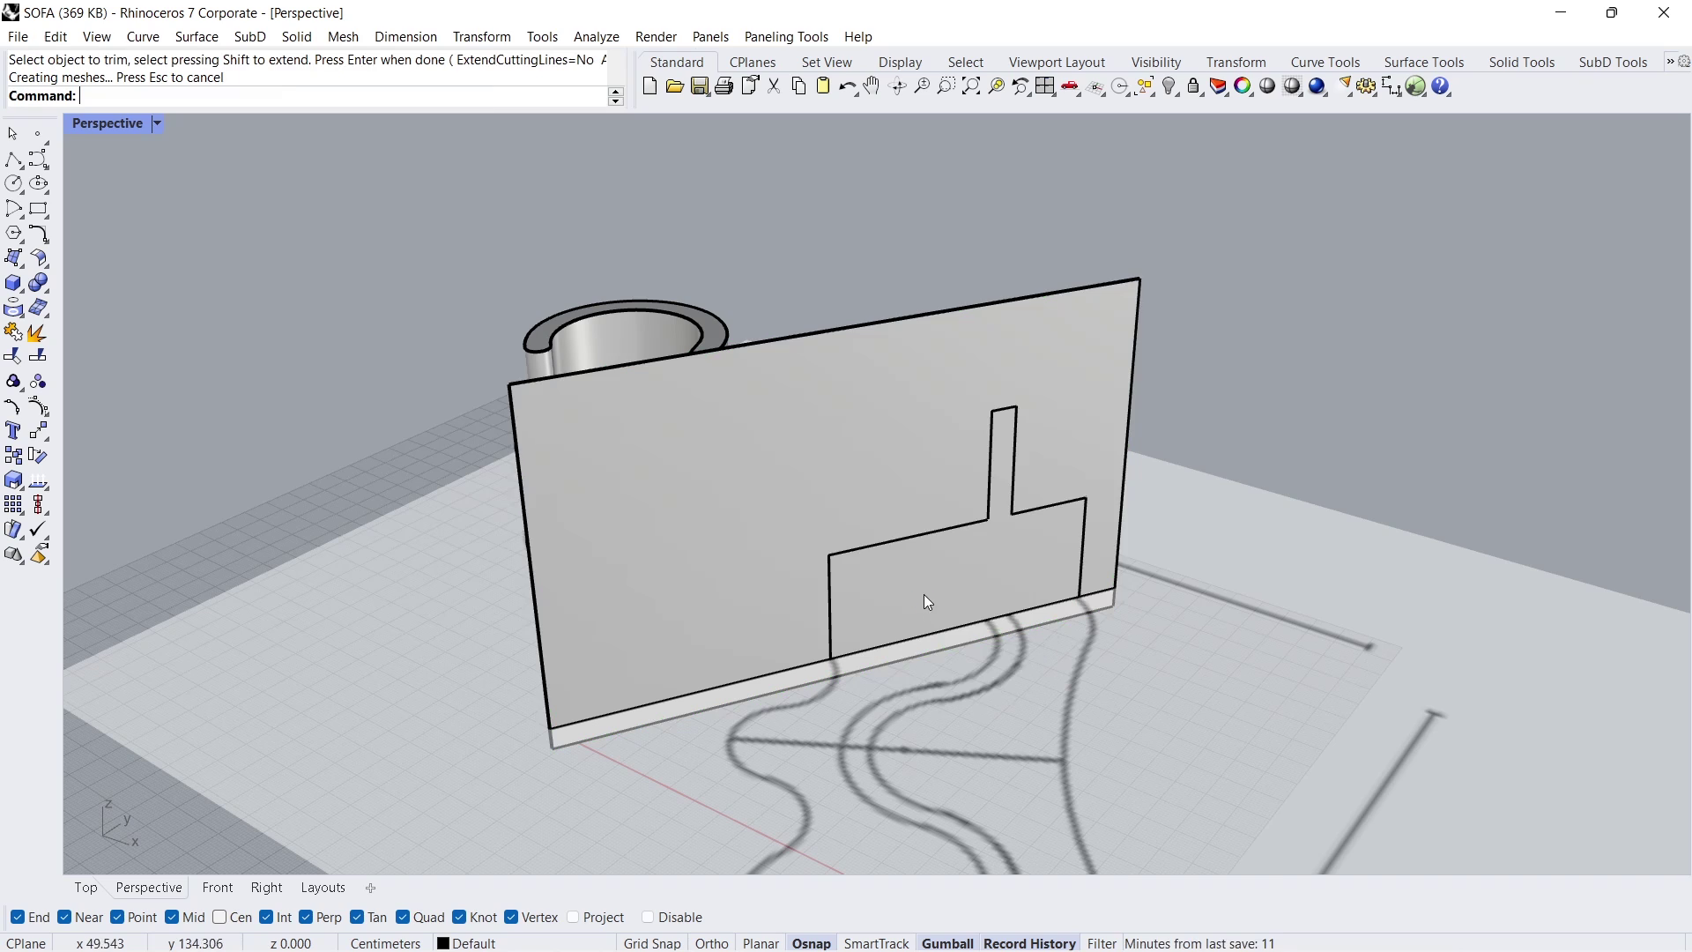
left_click(886, 495)
key("Delete")
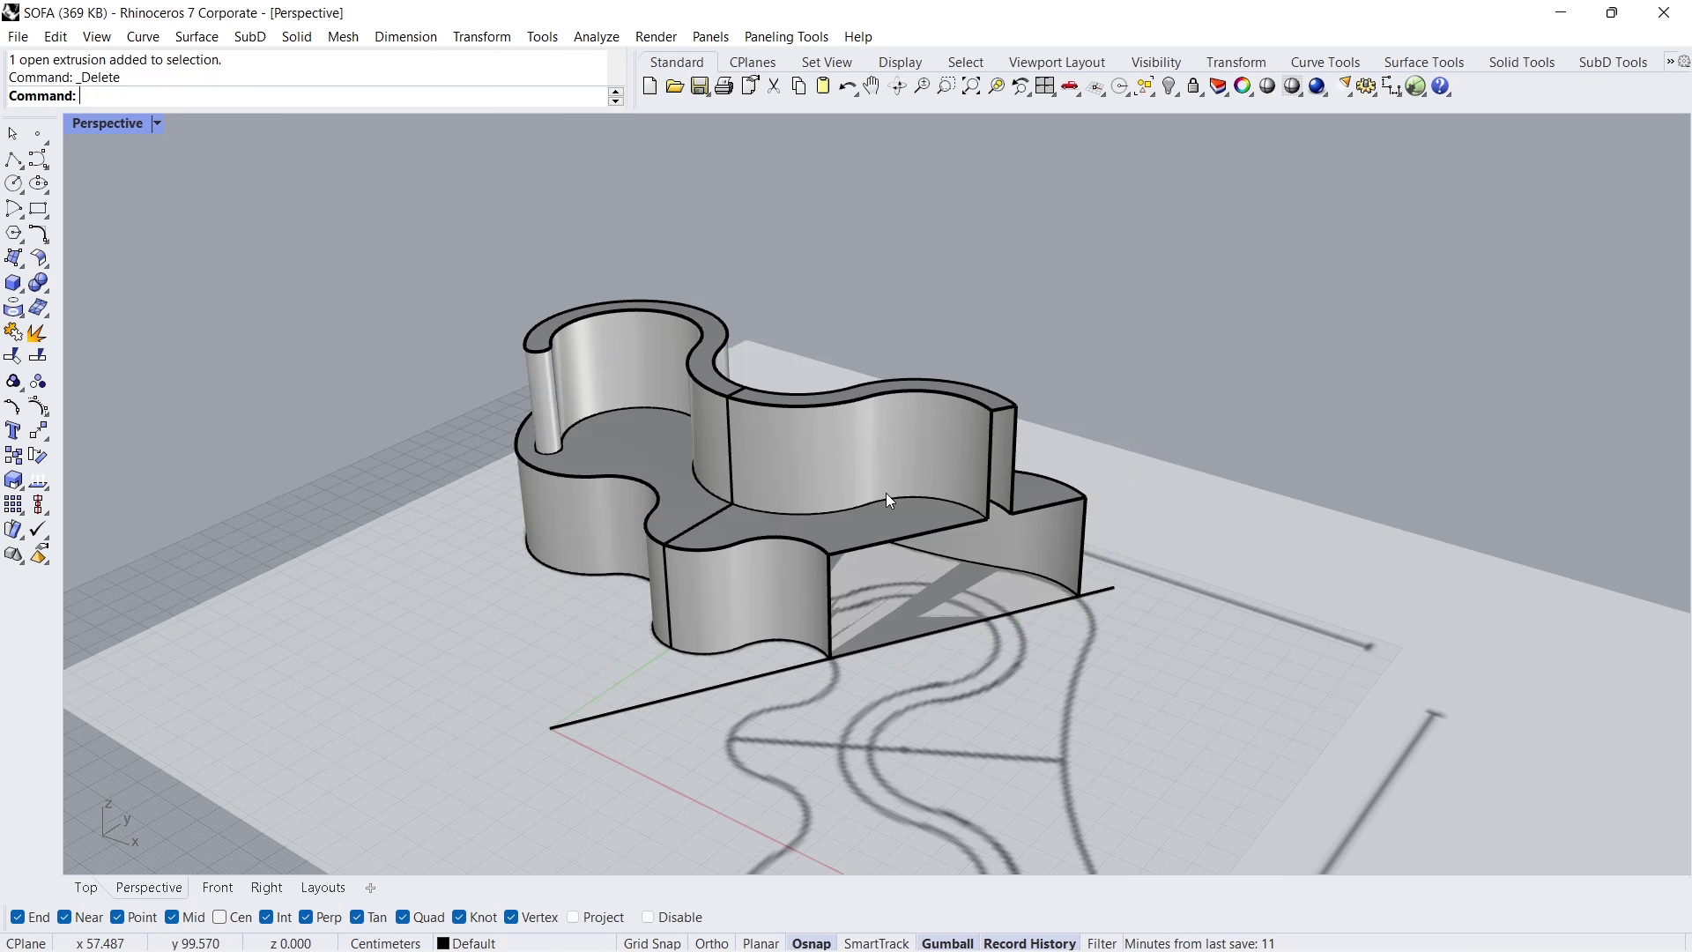
Step: Mirror the trimmed middle section across the diagonal guide line with Copy=Yes, and delete the line
right_click_drag(858, 534, 915, 548)
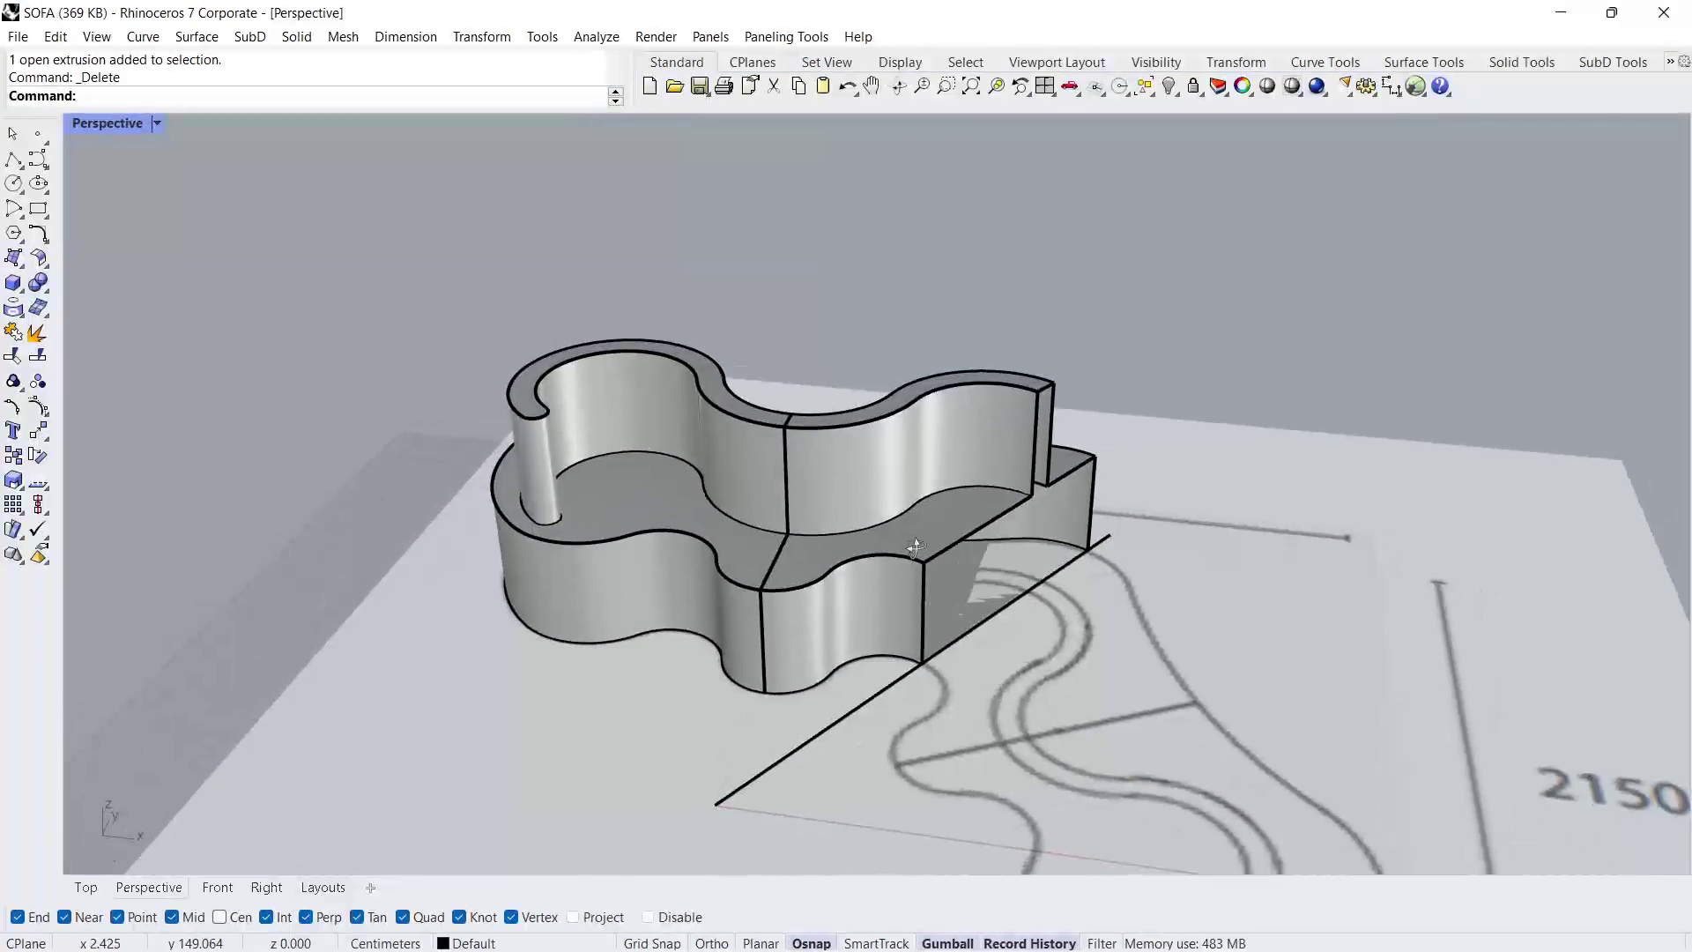
left_click(891, 579)
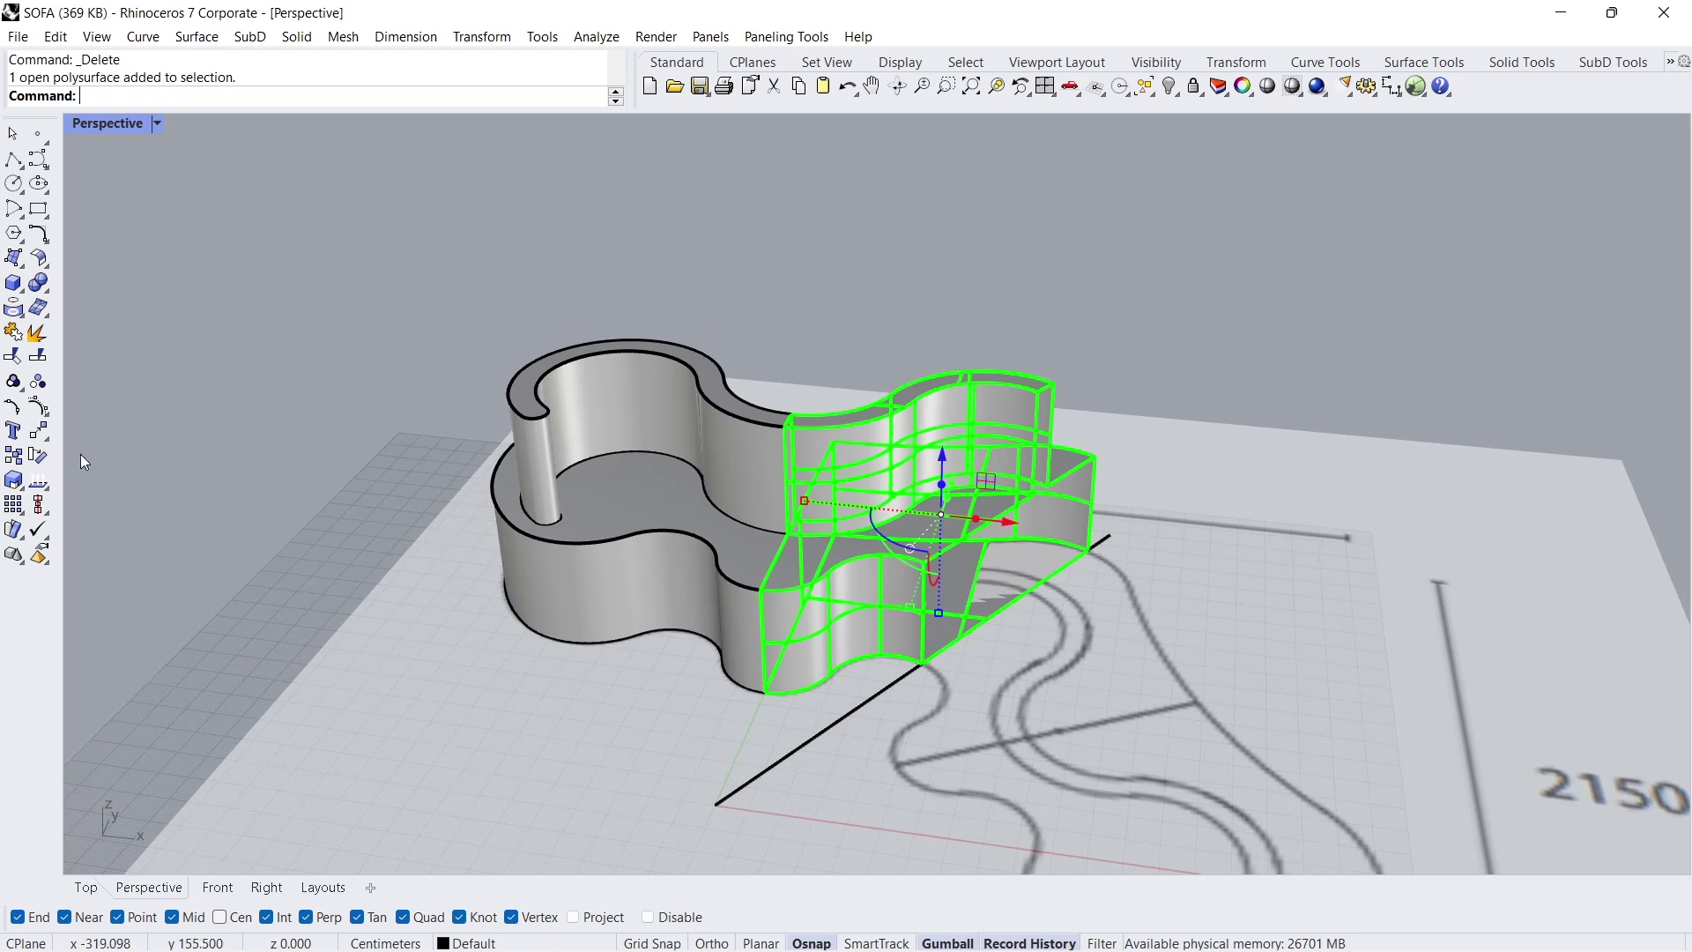
left_click(40, 433)
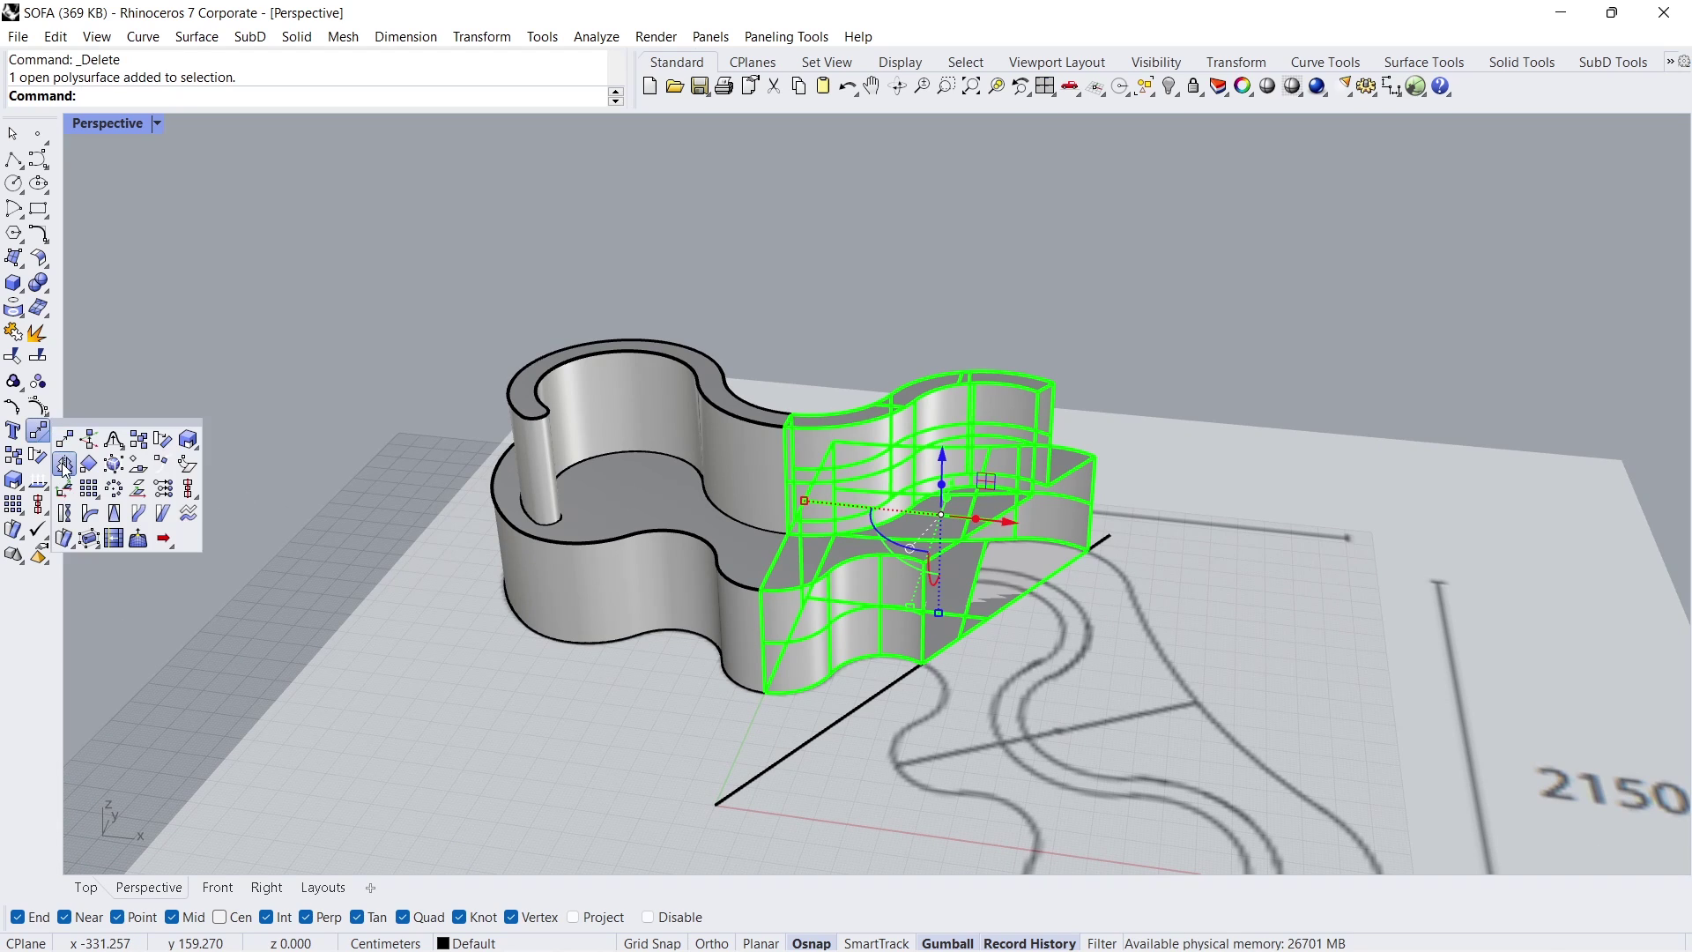
left_click(66, 460)
left_click(715, 803)
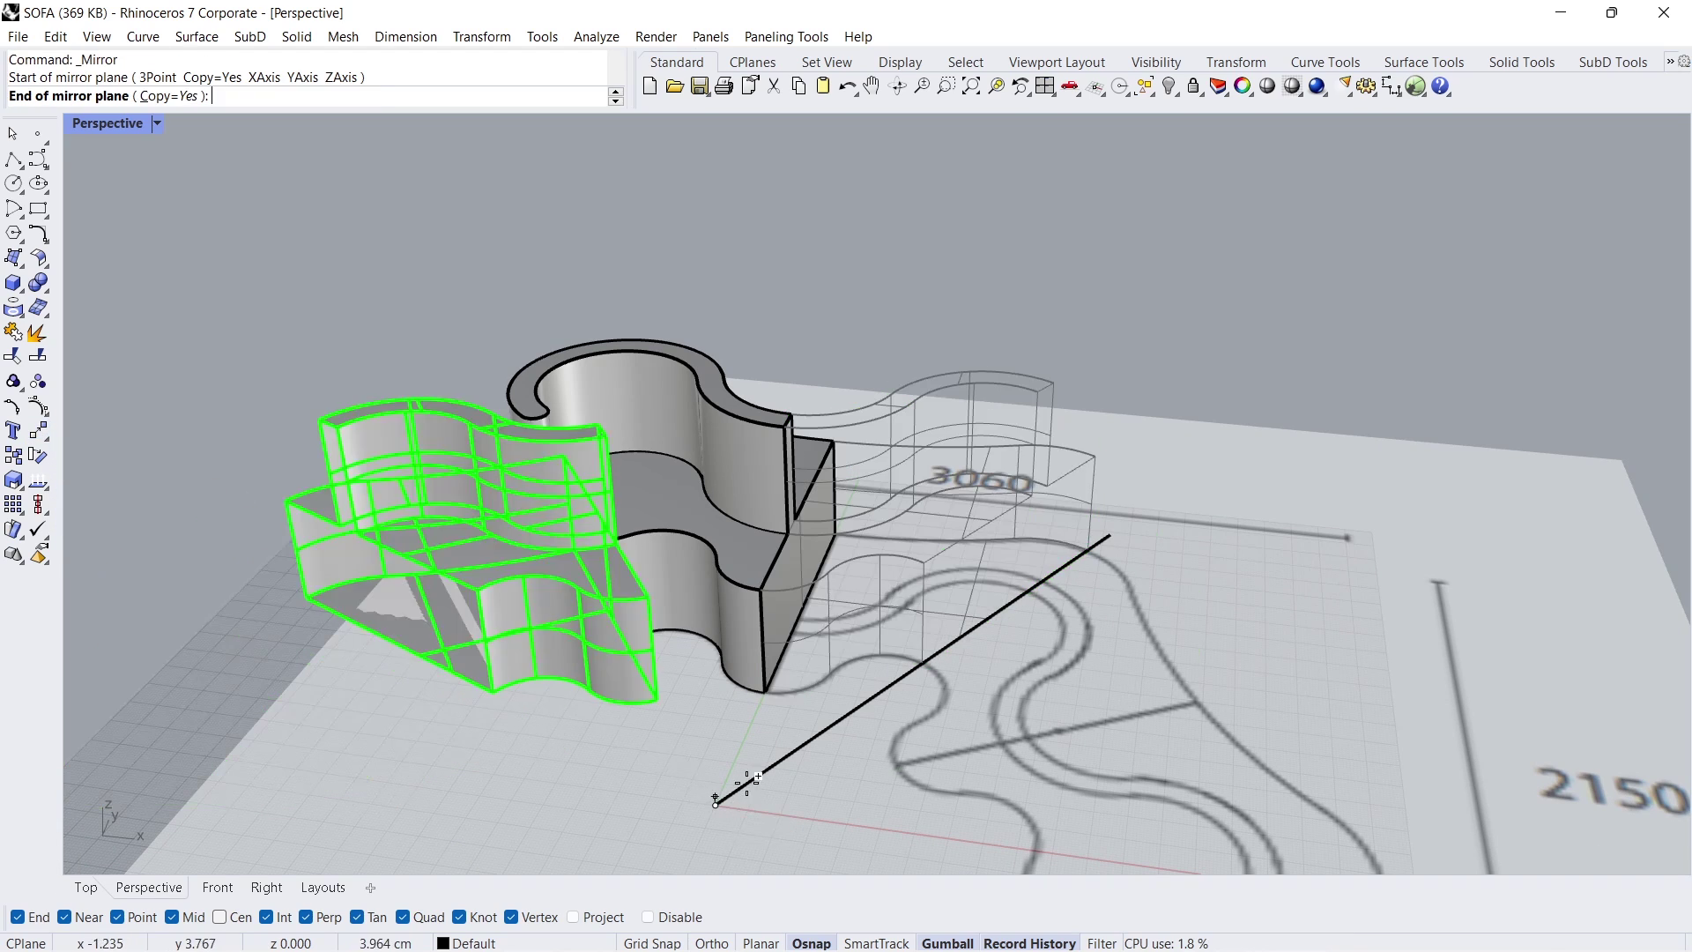
left_click(859, 709)
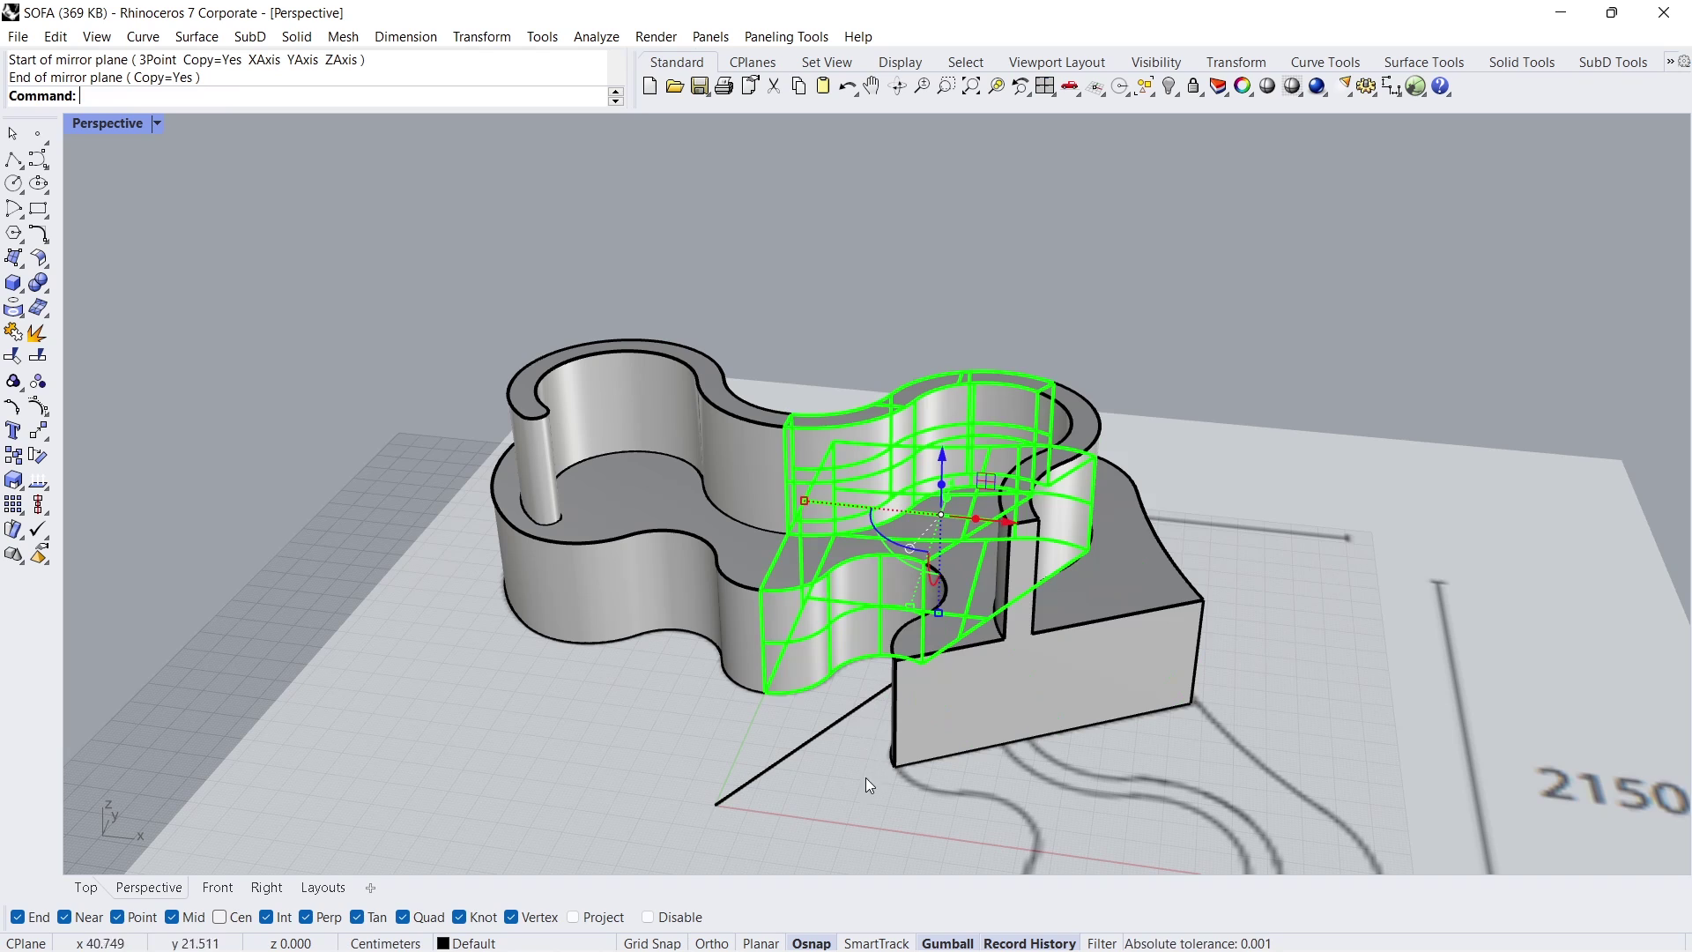
right_click_drag(860, 791, 933, 514)
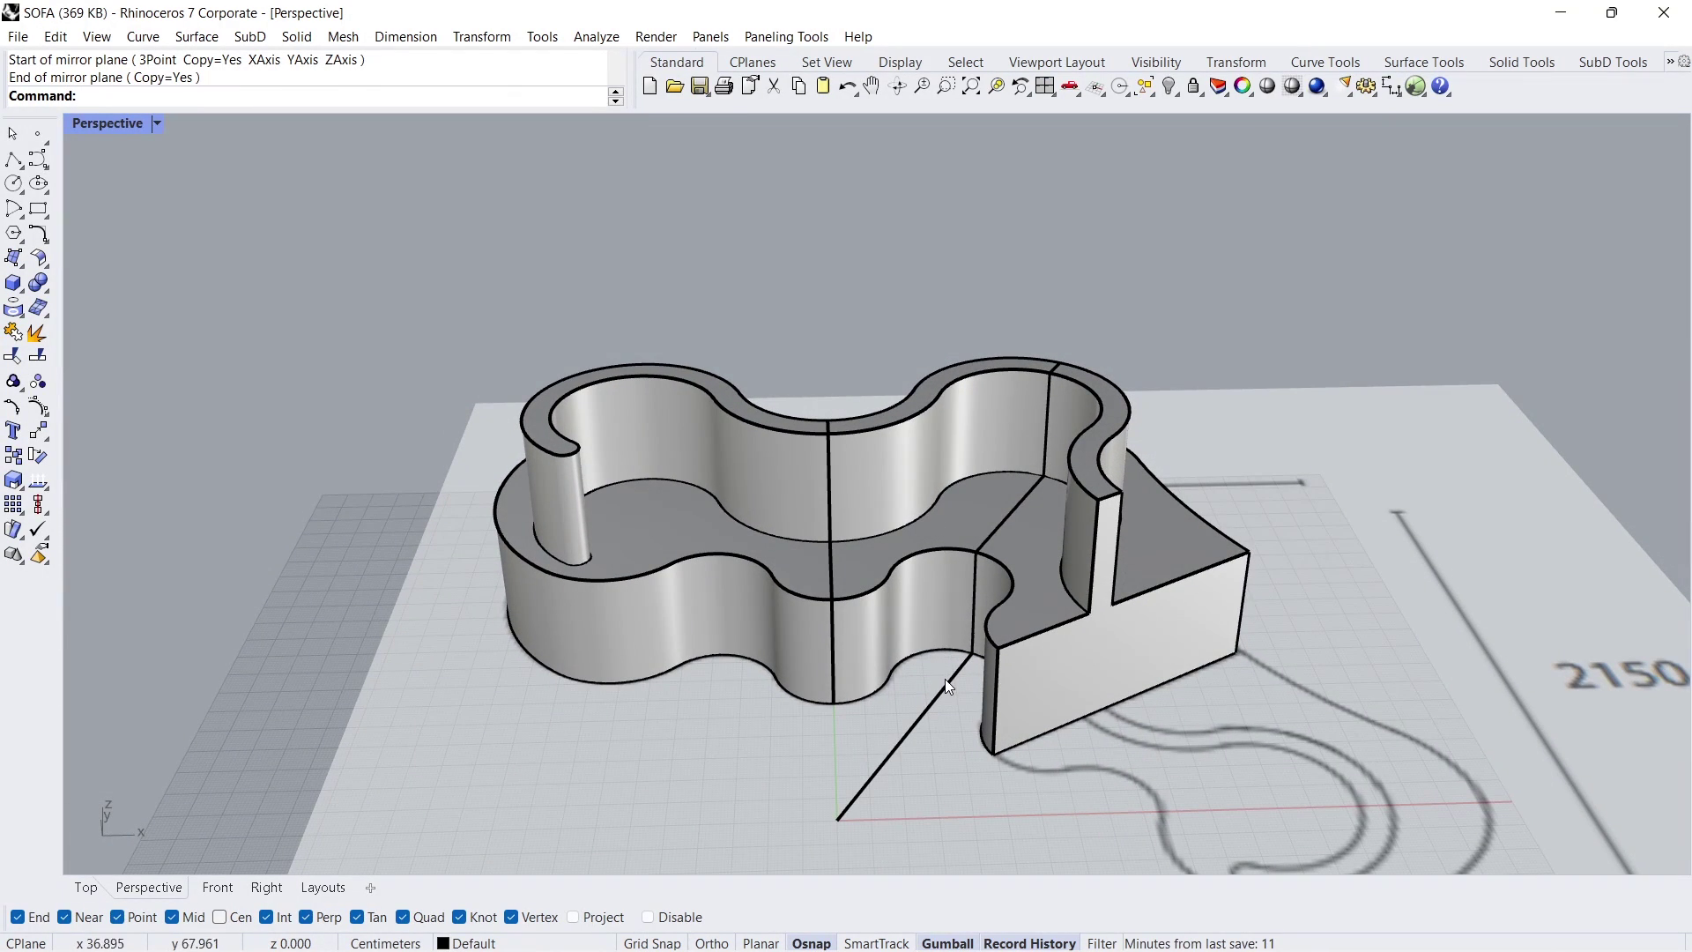
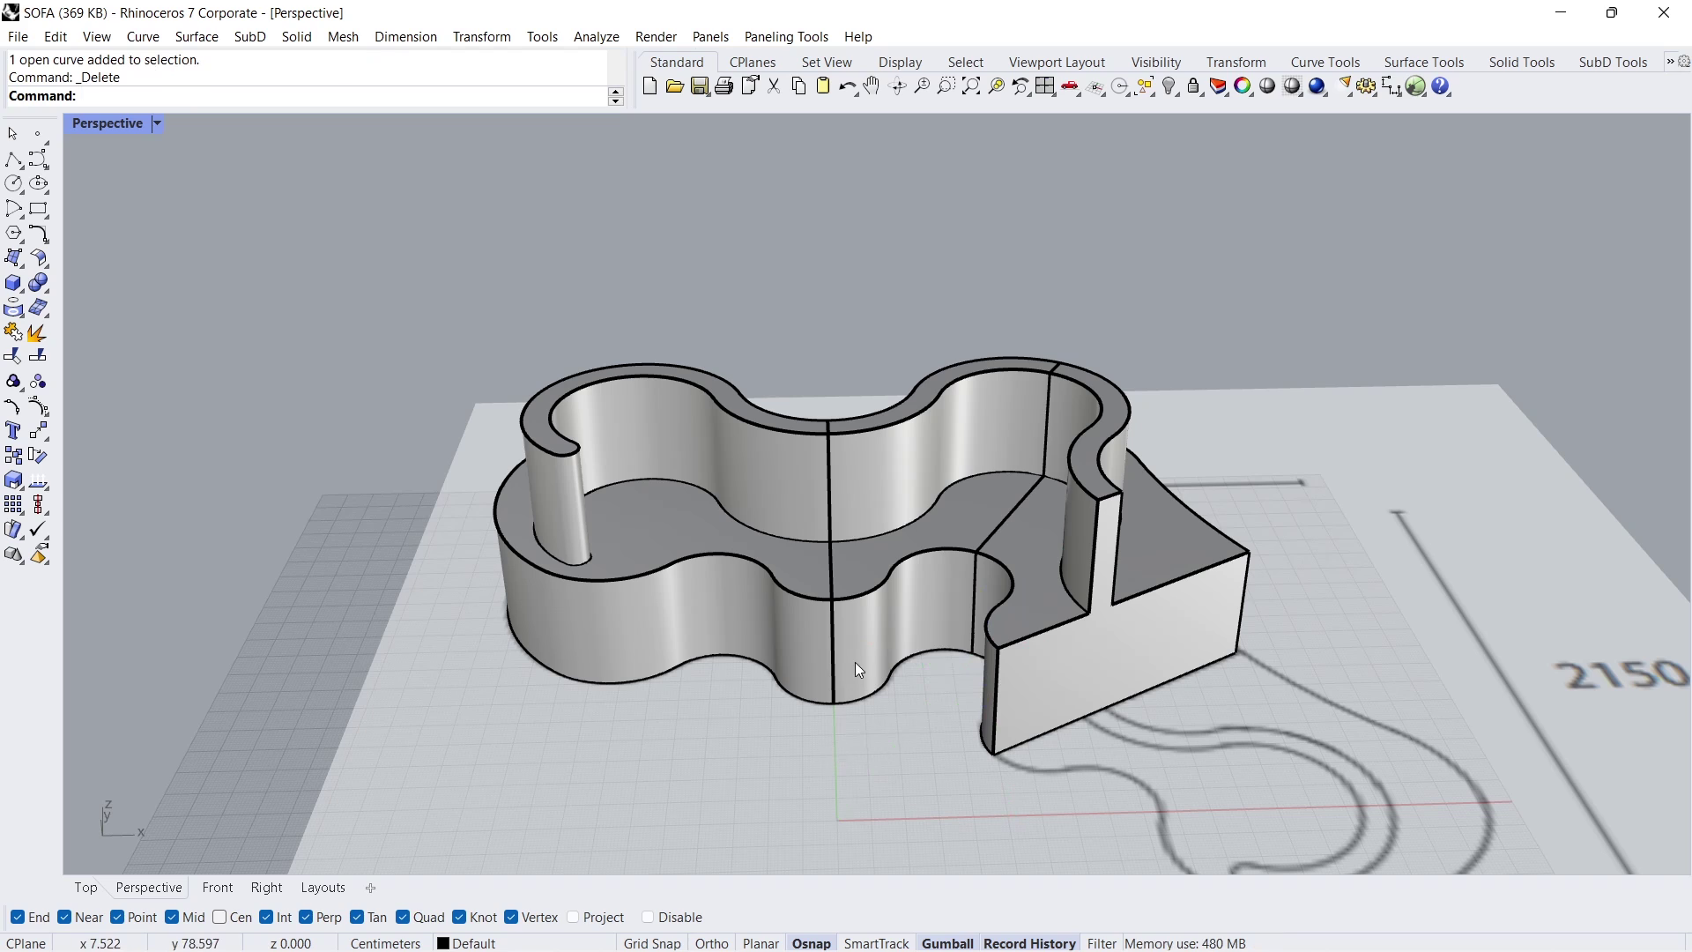
Step: Explode the trimmed section and its mirrored copy into separate surfaces and show their control points
left_click(913, 592)
left_click(1066, 607, "shift")
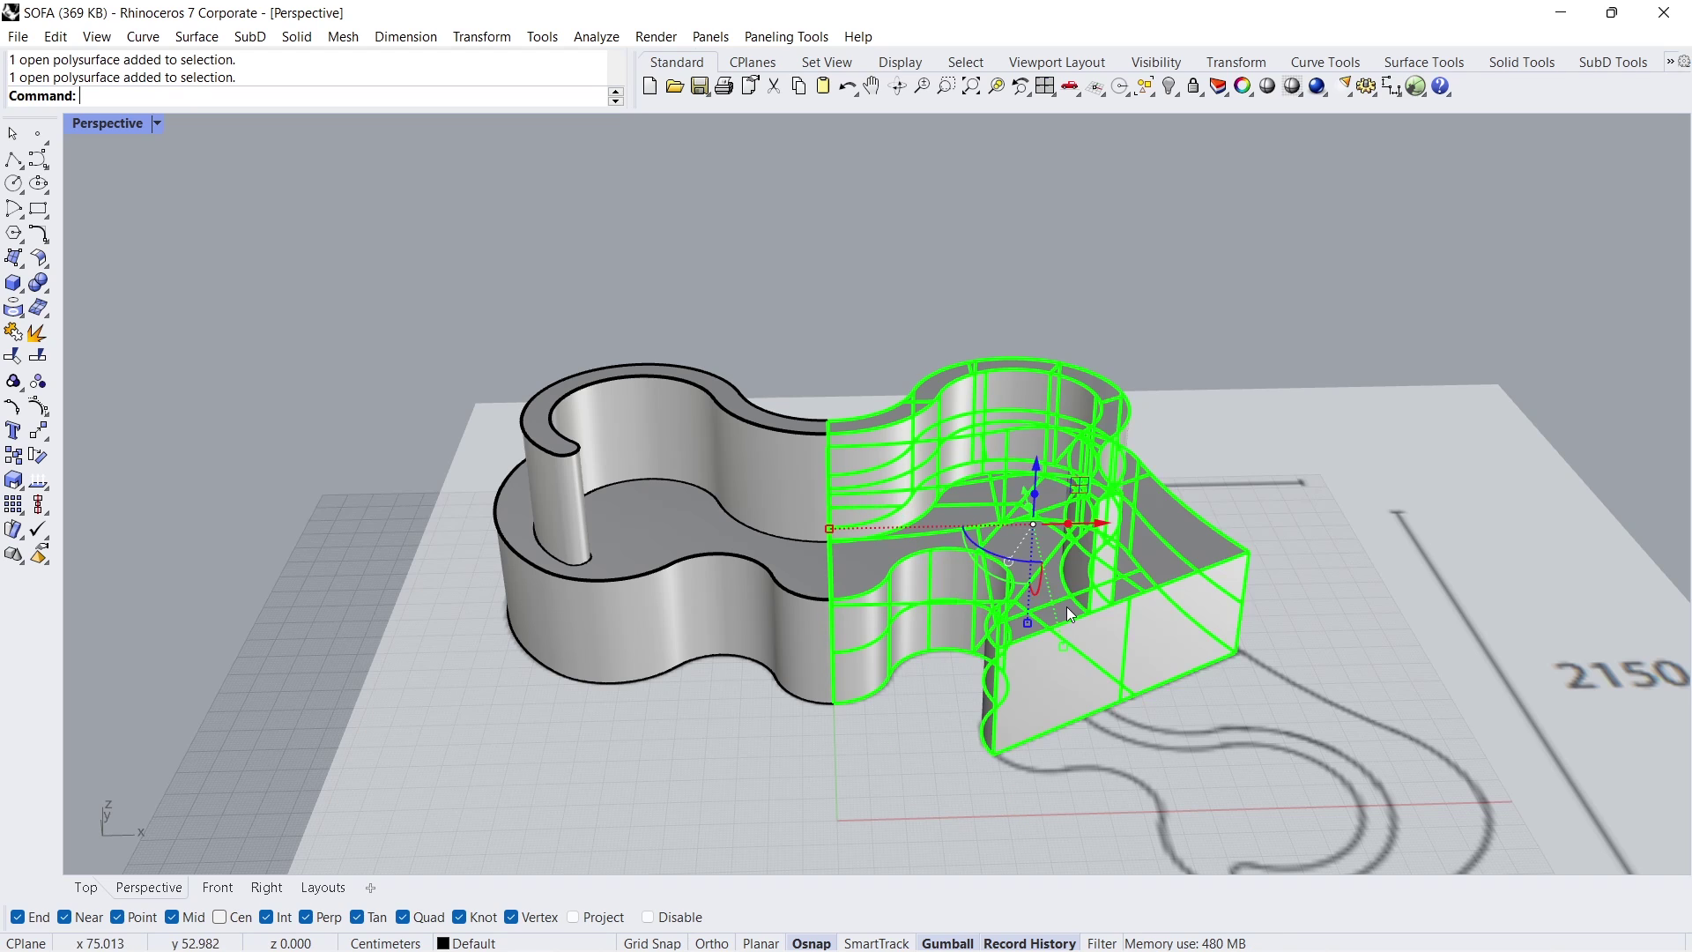
left_click(38, 333)
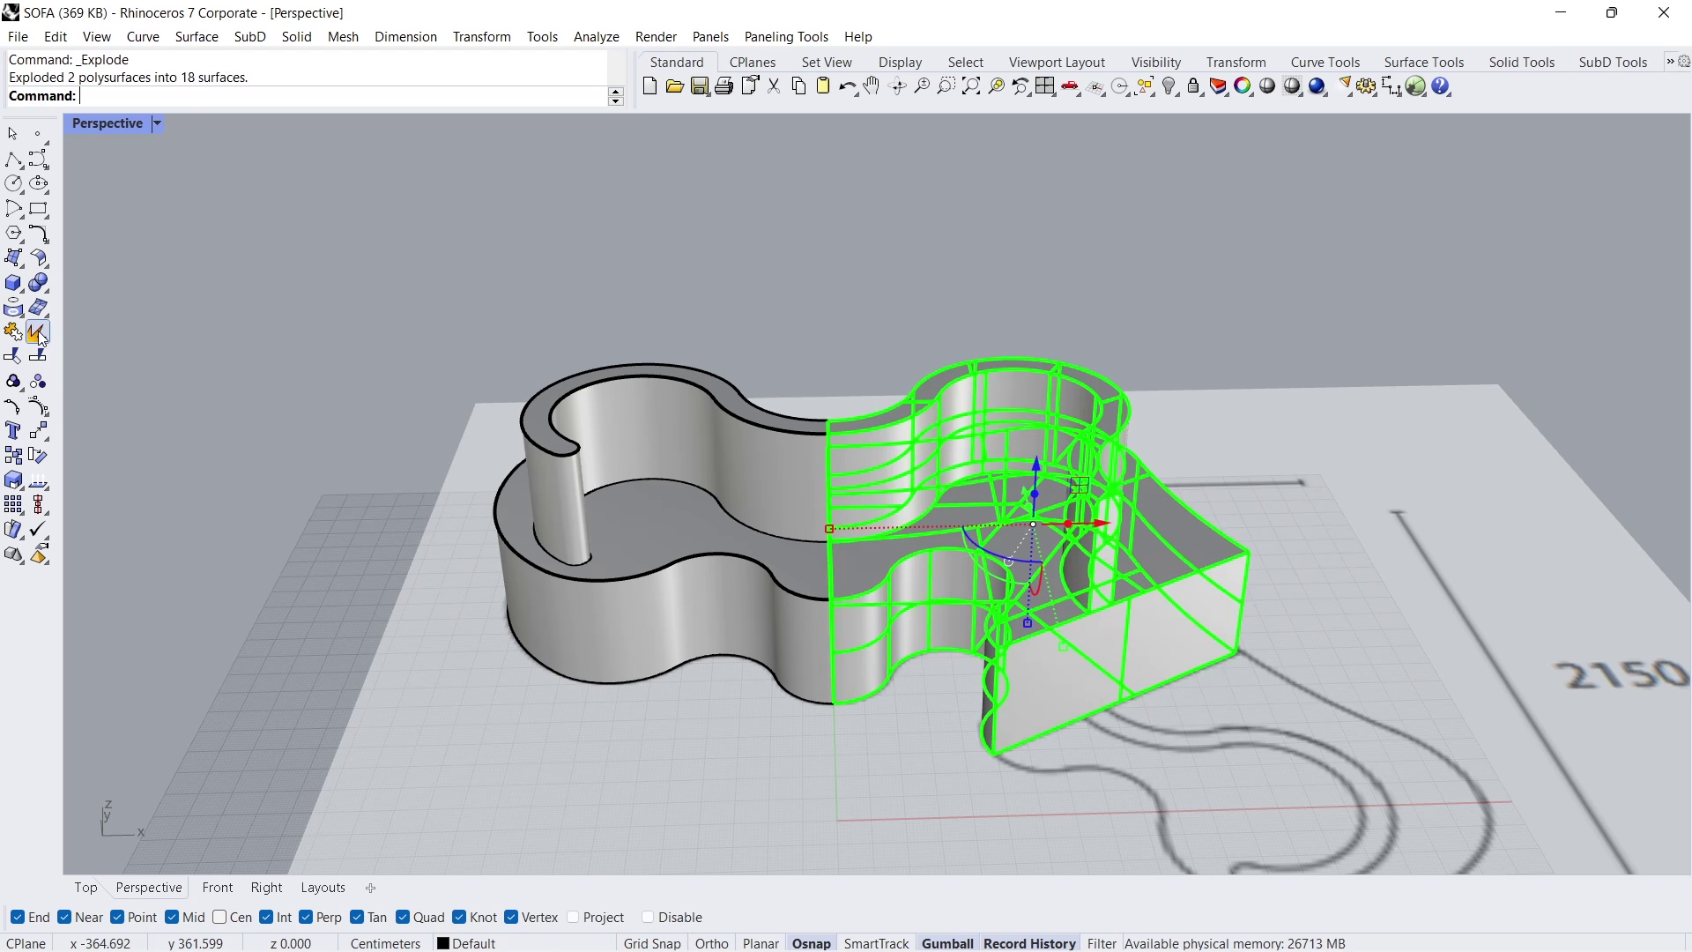
left_click(42, 408)
right_click_drag(1022, 457, 1042, 501)
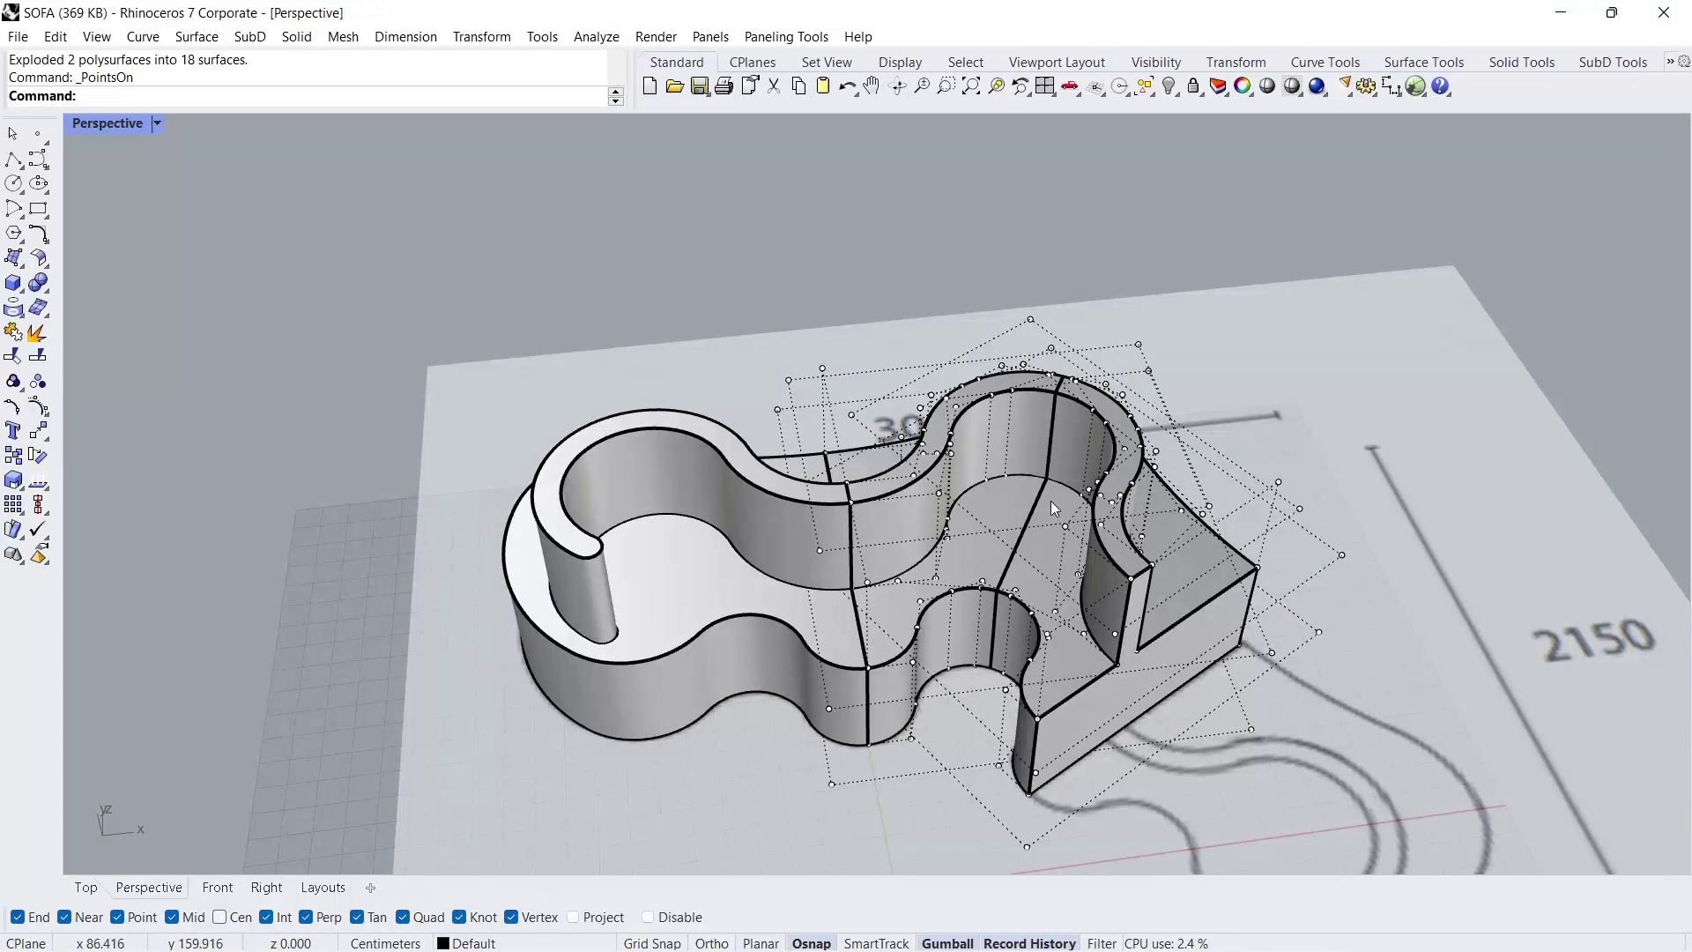
Step: Shrink all exploded trimmed surfaces to their edges and hide their control points
left_click_drag(735, 244, 1381, 854)
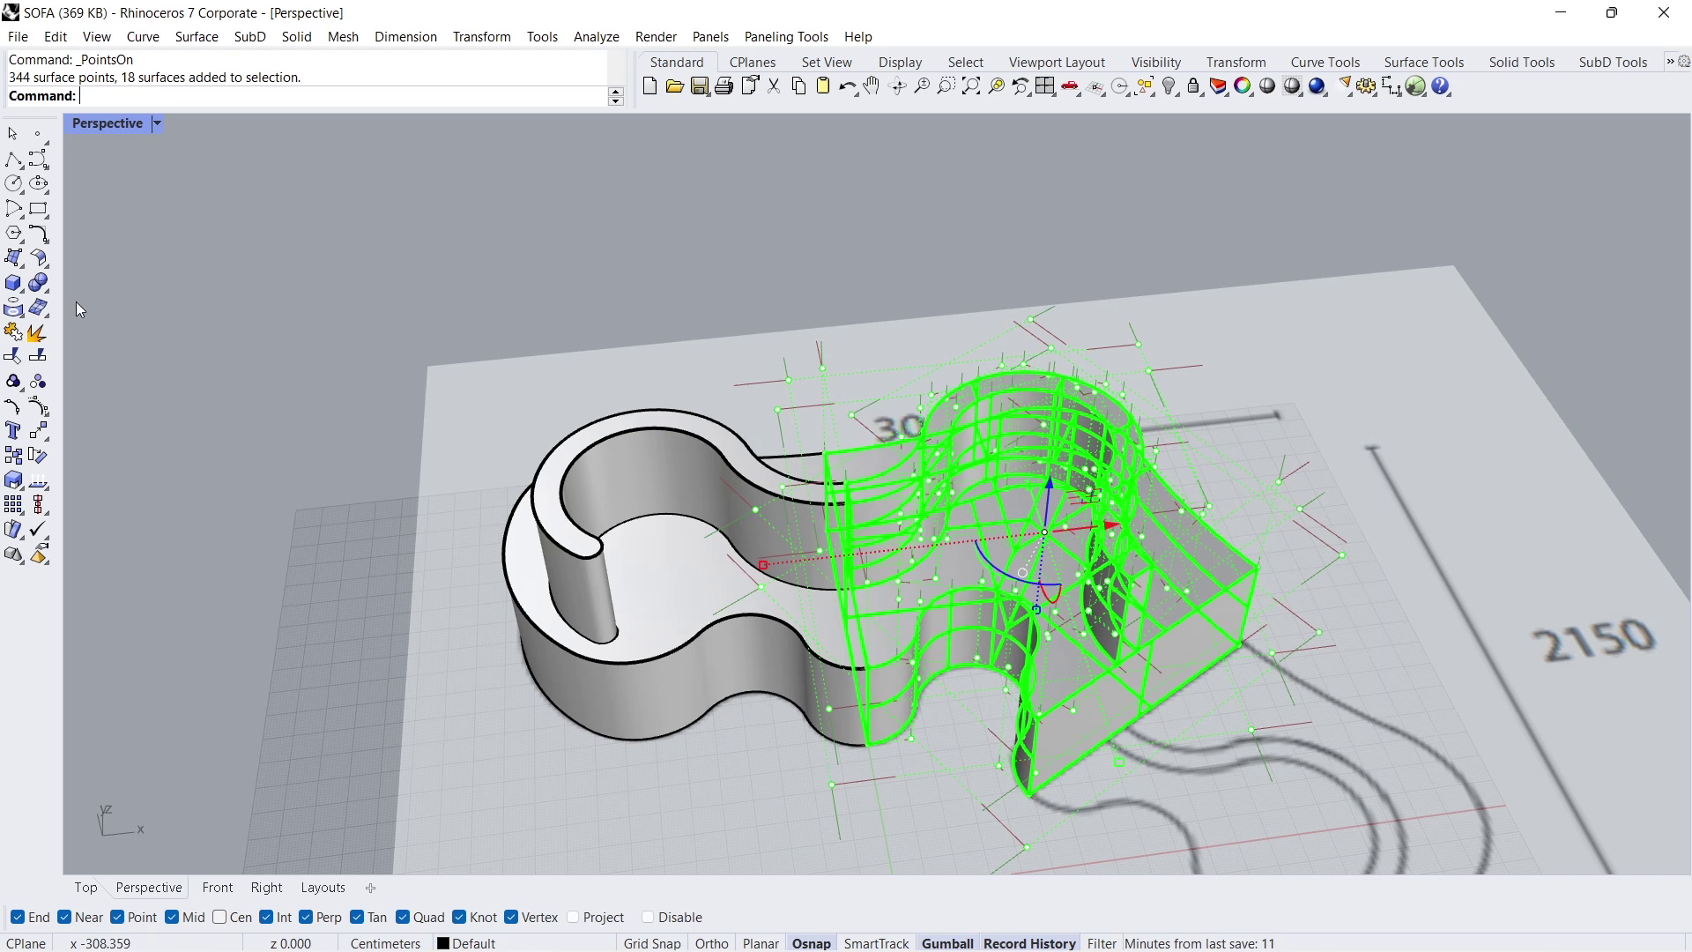
left_click(44, 269)
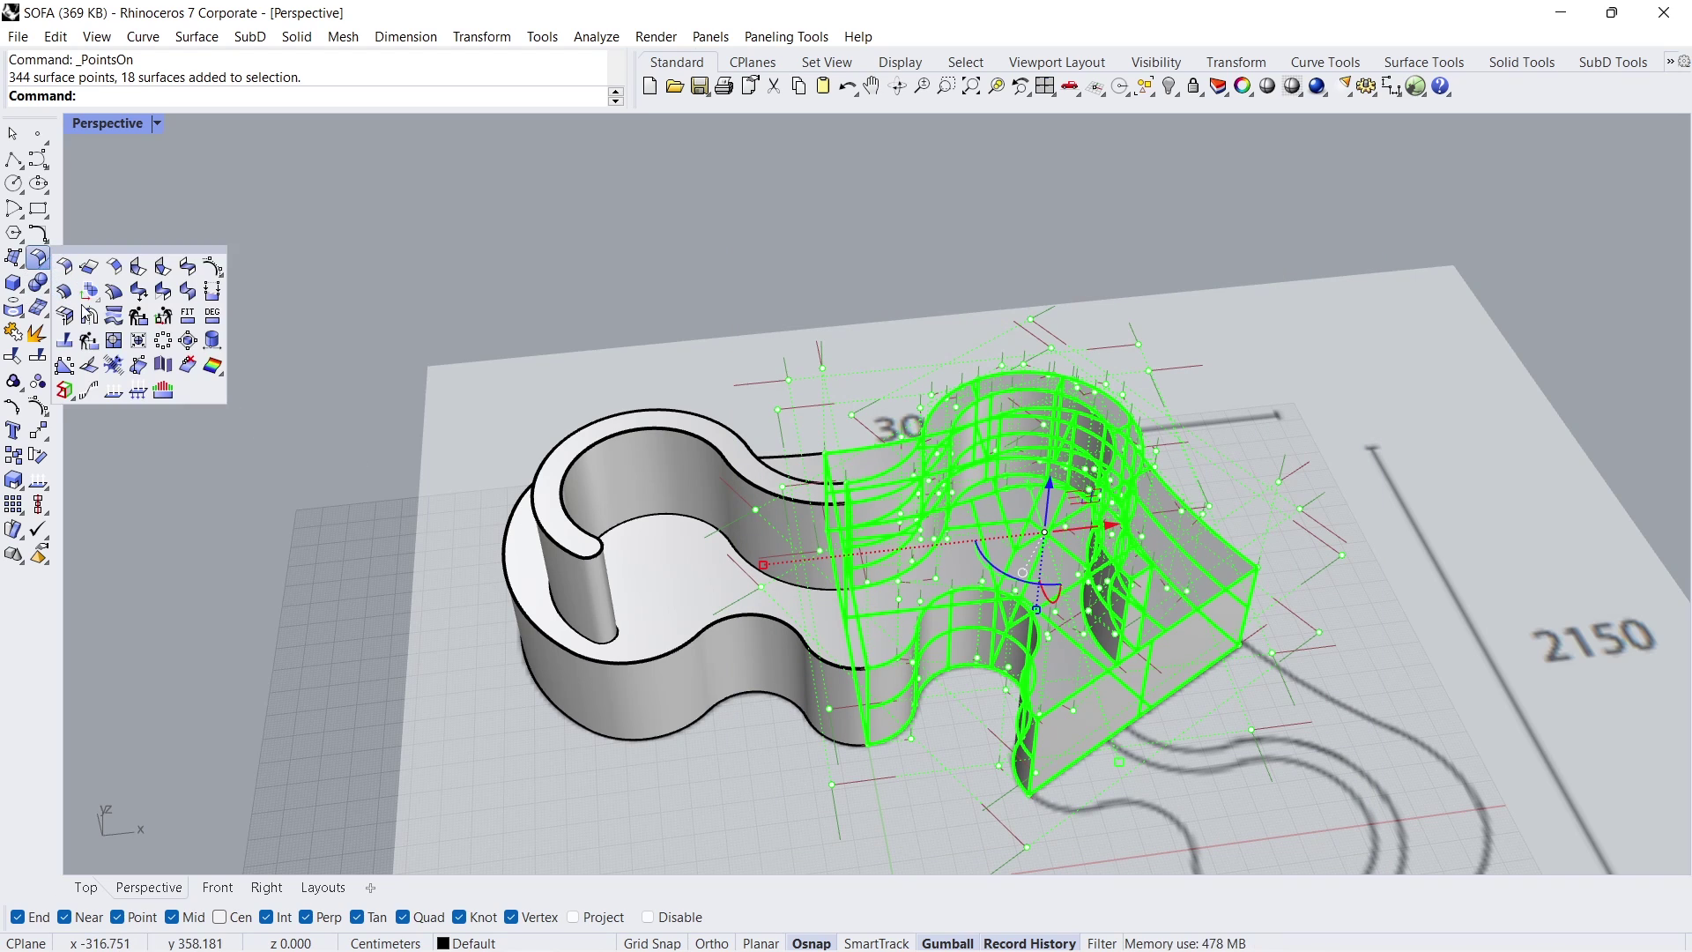
left_click(138, 342)
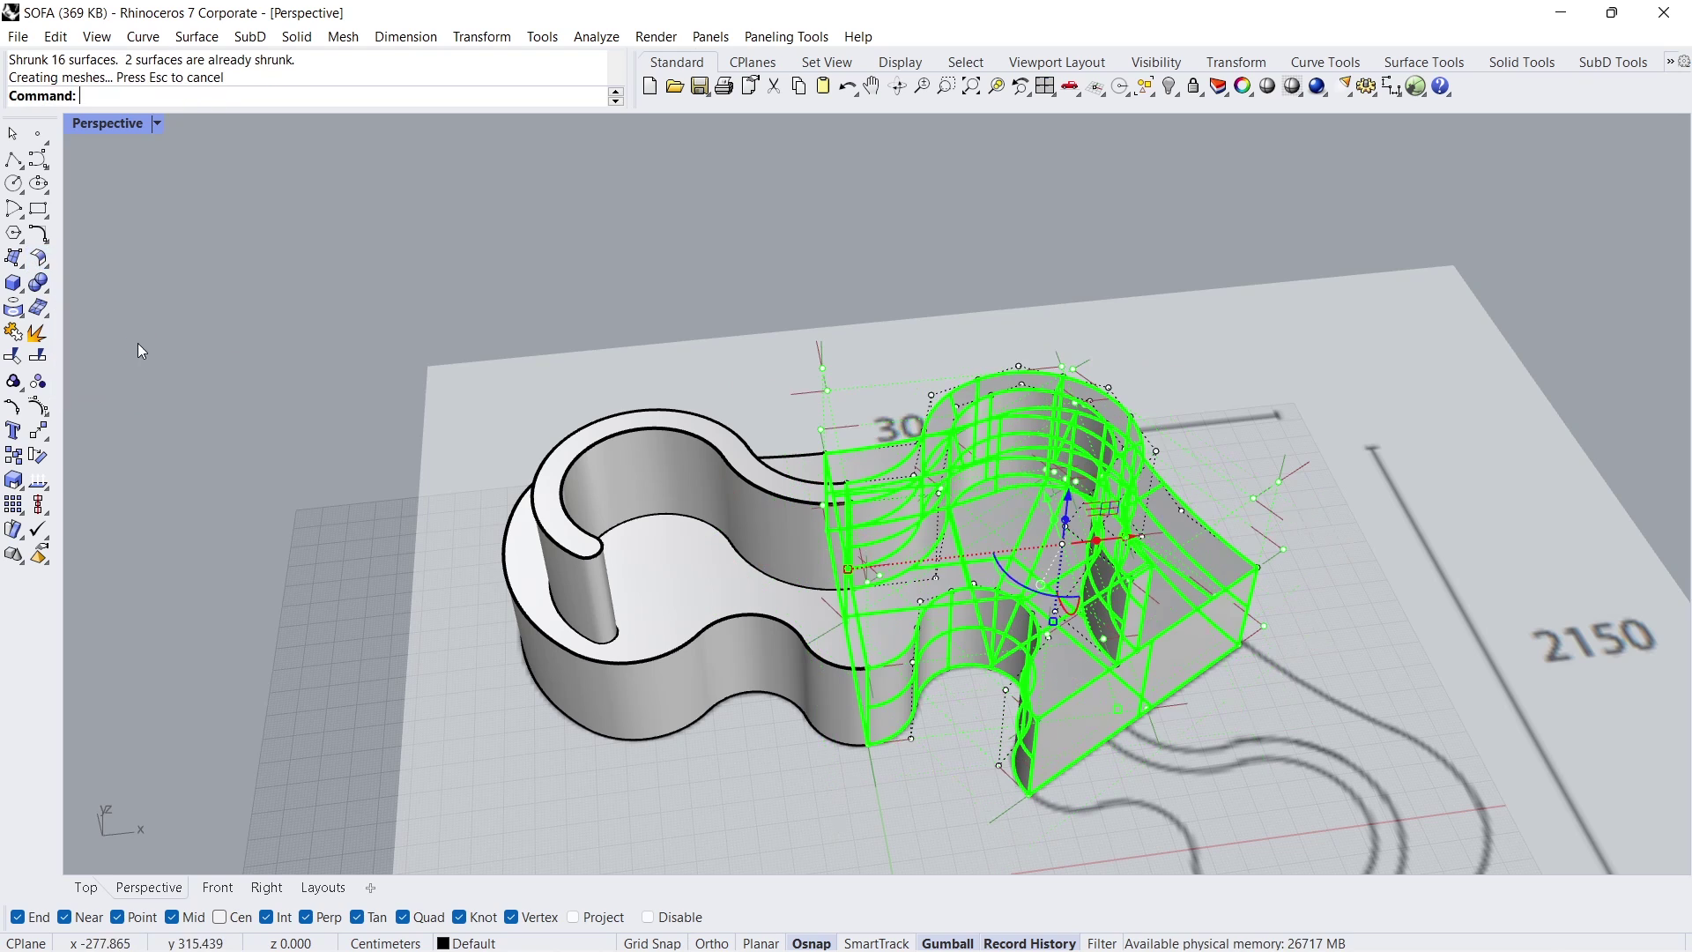
left_click(346, 555)
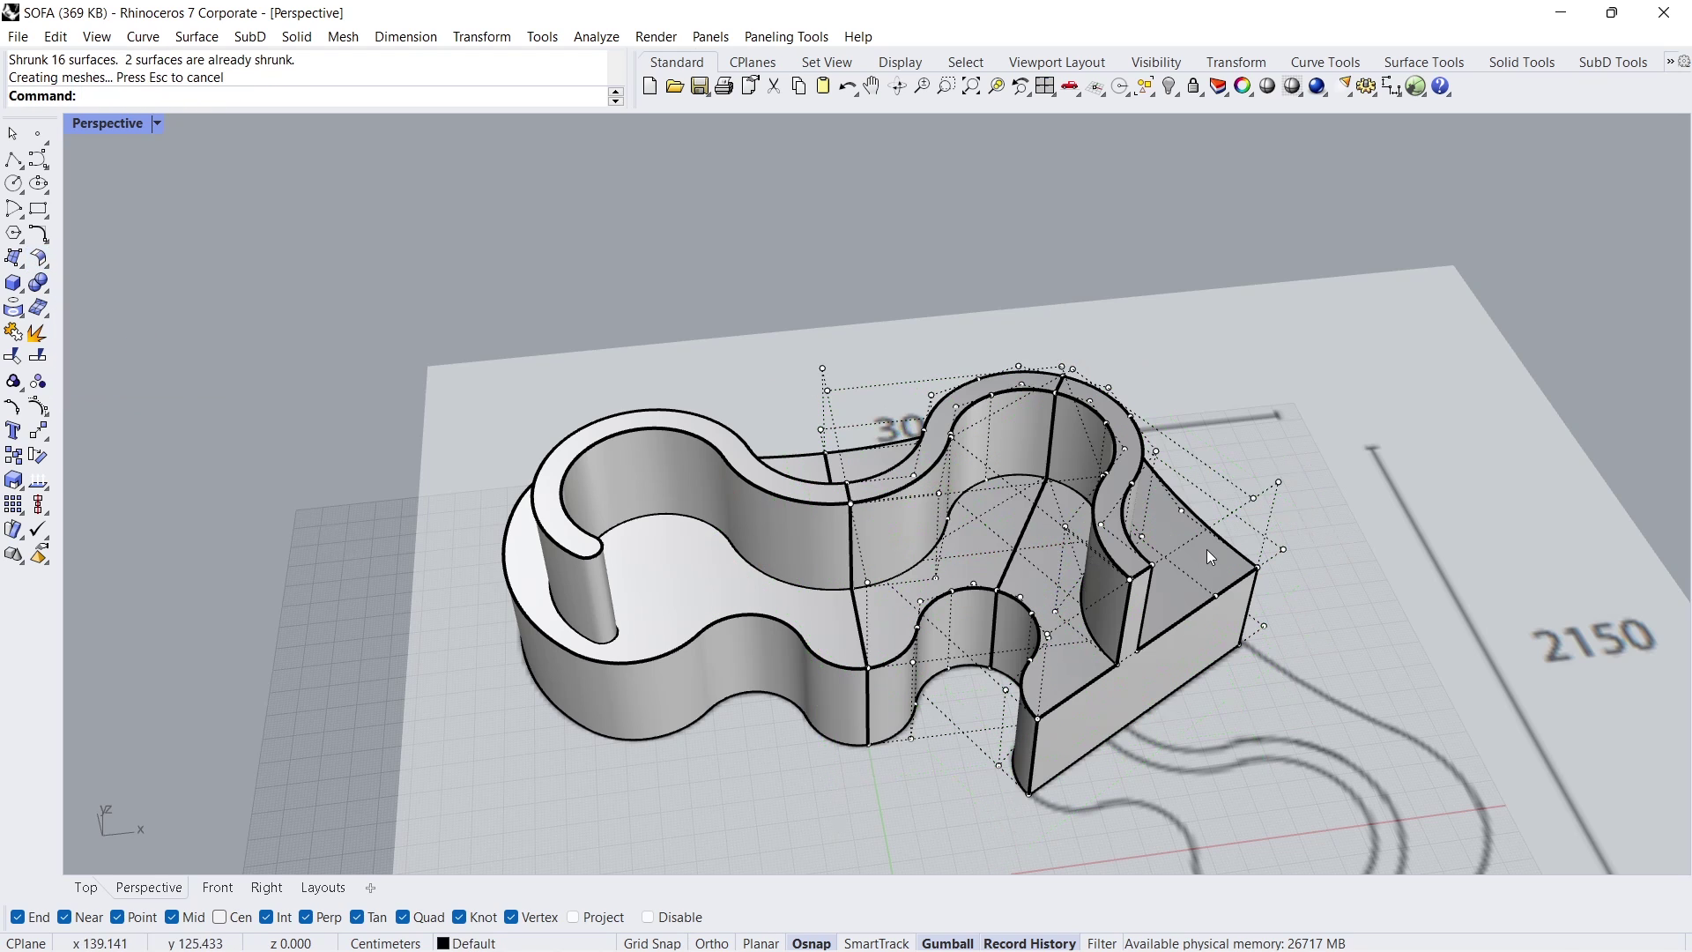
right_click_drag(1081, 553, 1109, 490)
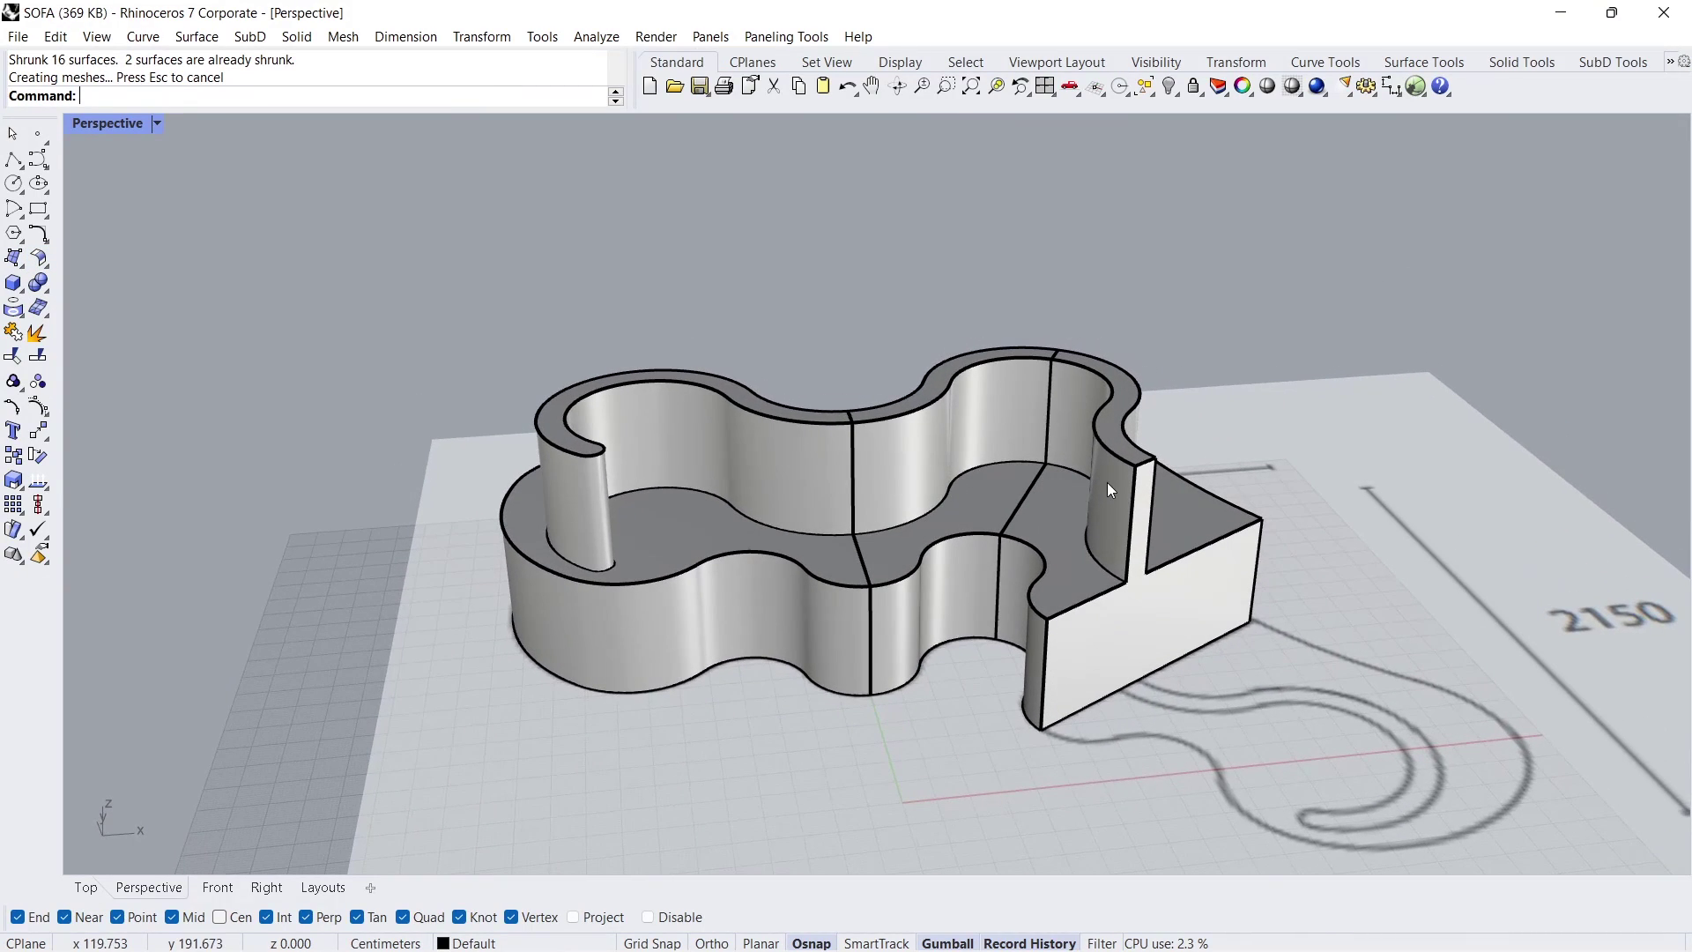
Step: Merge the two exploded sections' seat front walls into one surface and their inner backrest walls into another, using MergeSrf with Smooth=No
left_click(38, 259)
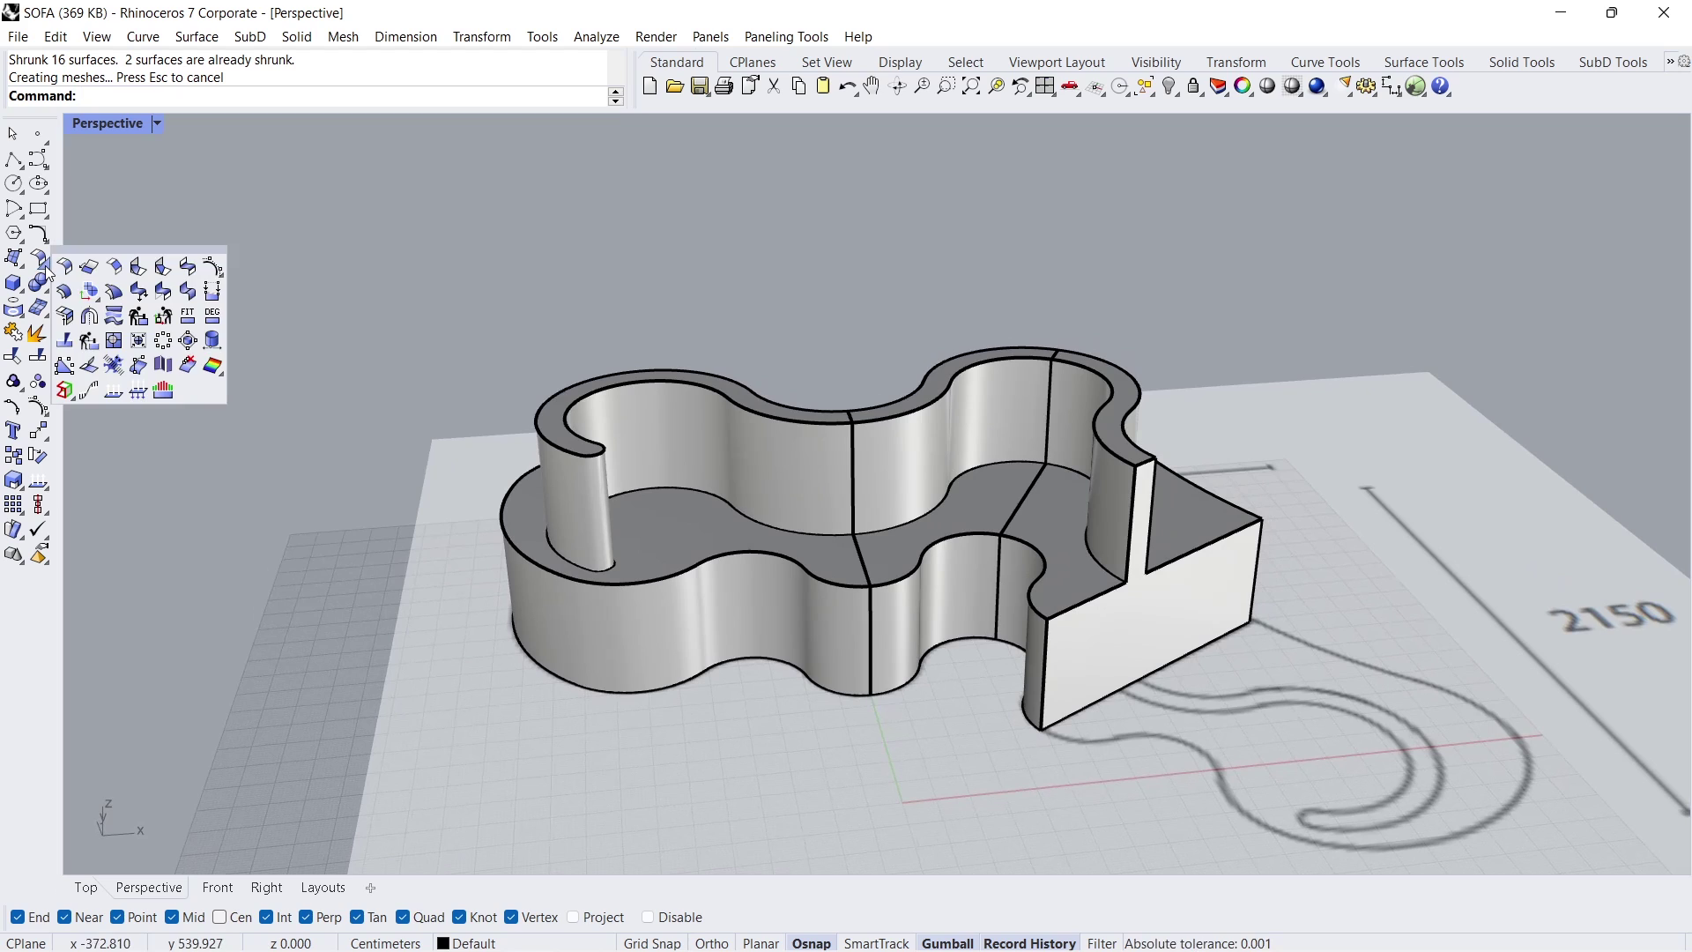
left_click(188, 292)
left_click(943, 587)
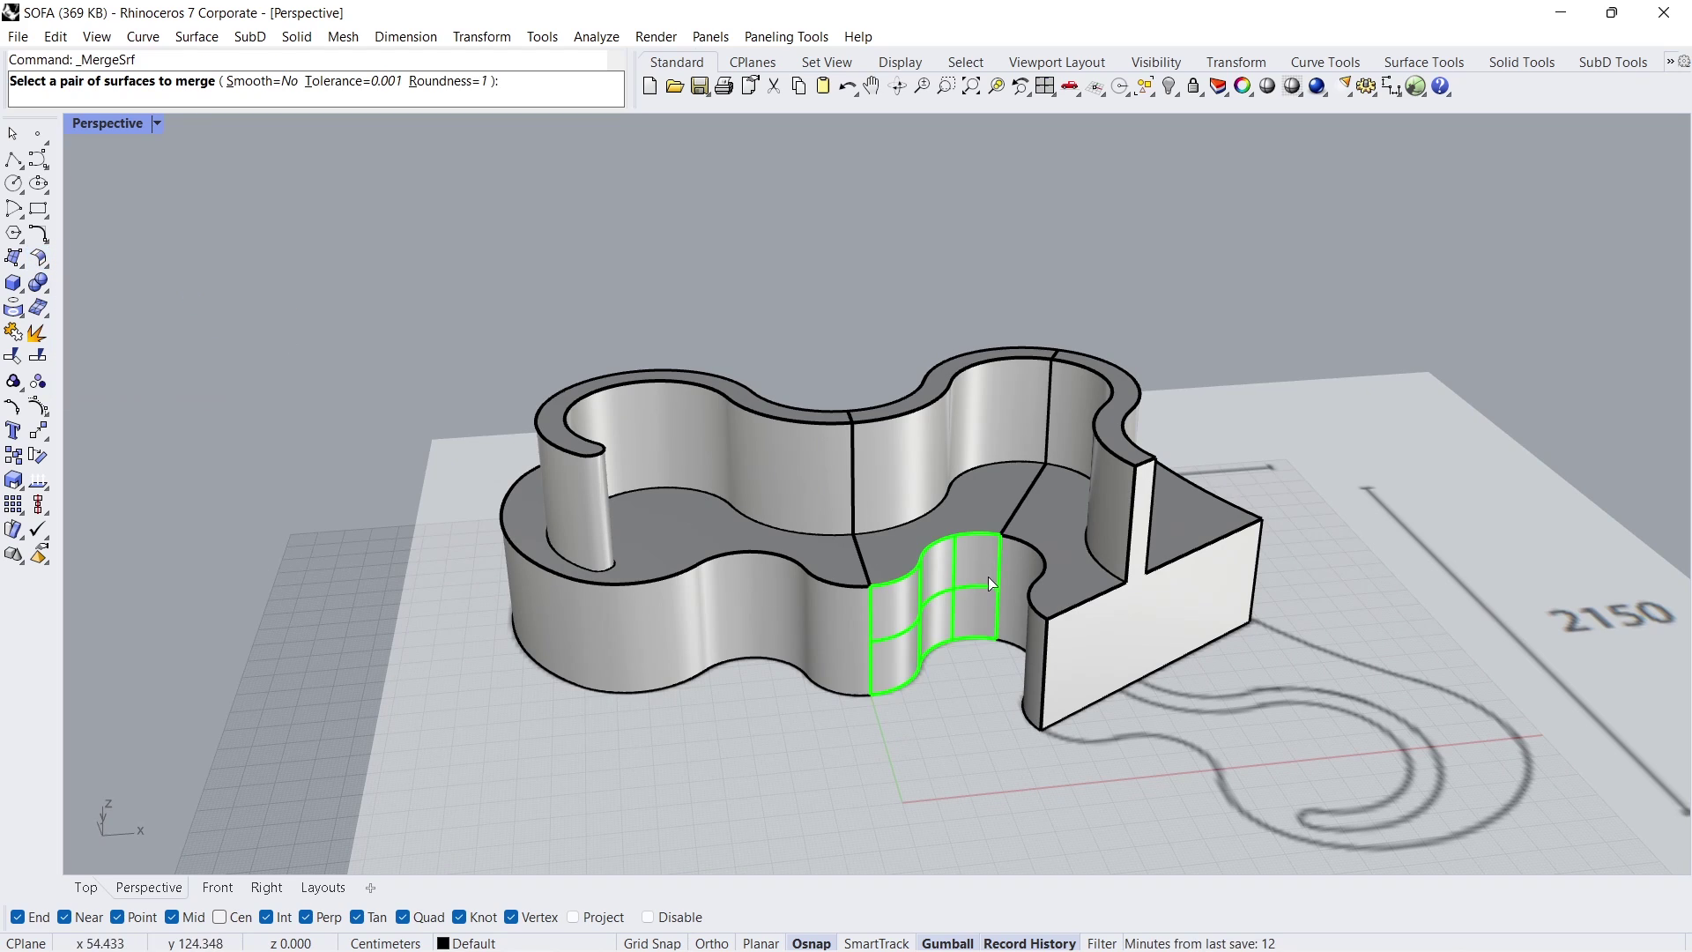
left_click(1012, 572)
left_click(1015, 422)
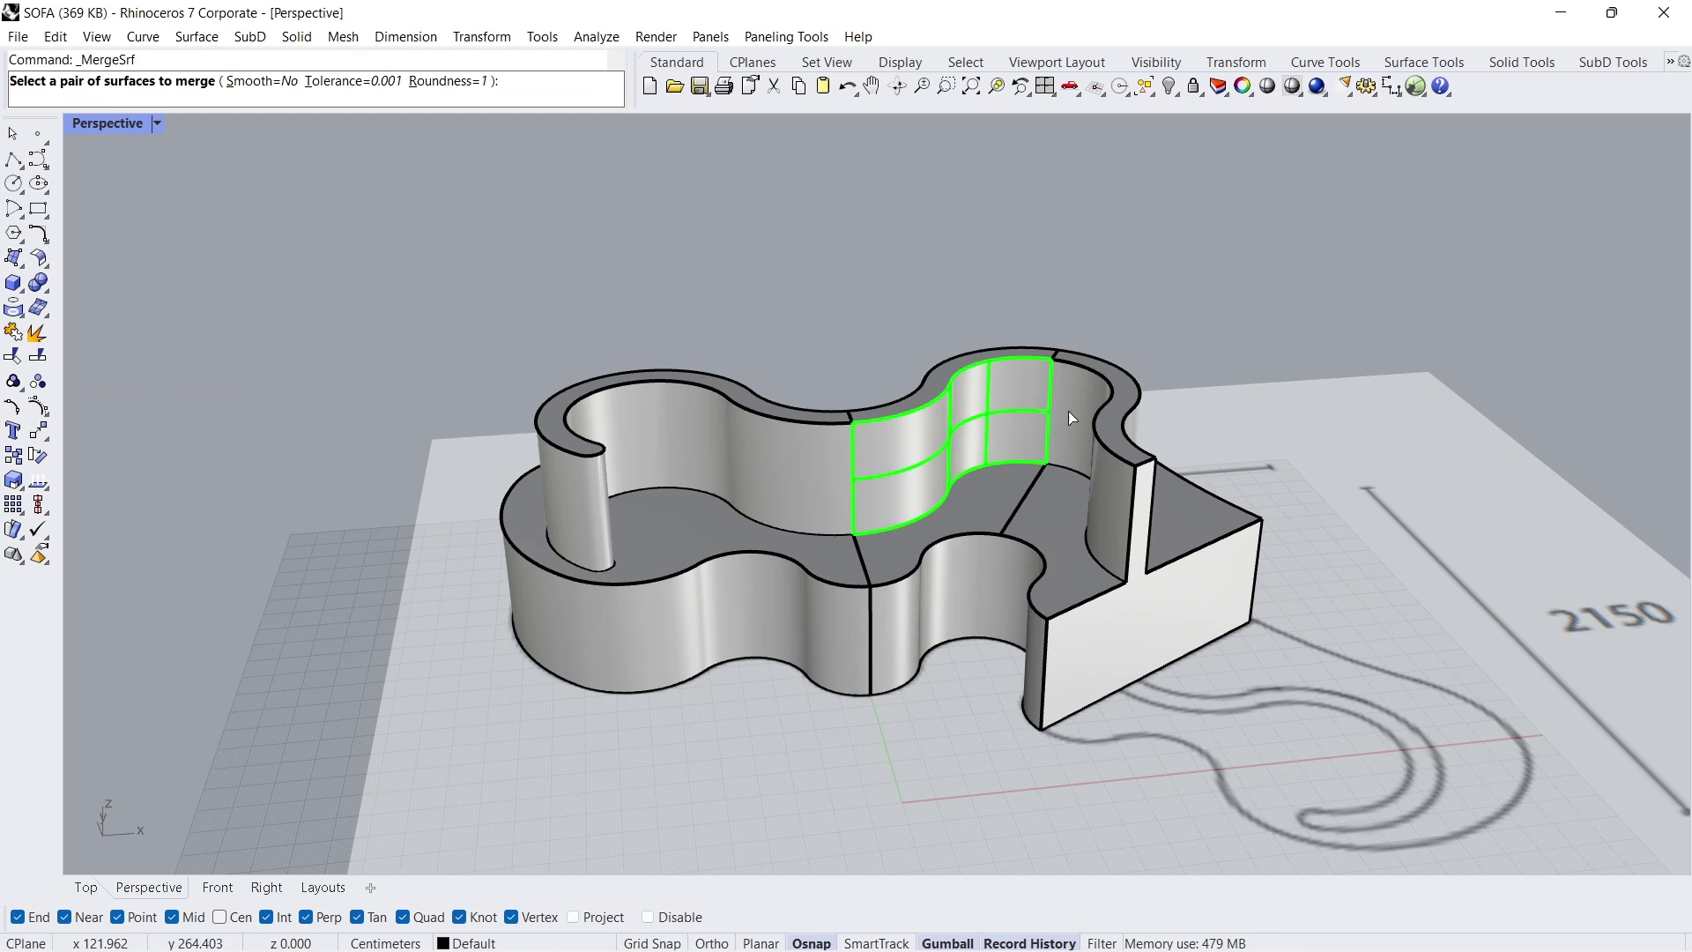
left_click(1069, 423)
right_click_drag(1070, 423, 638, 513)
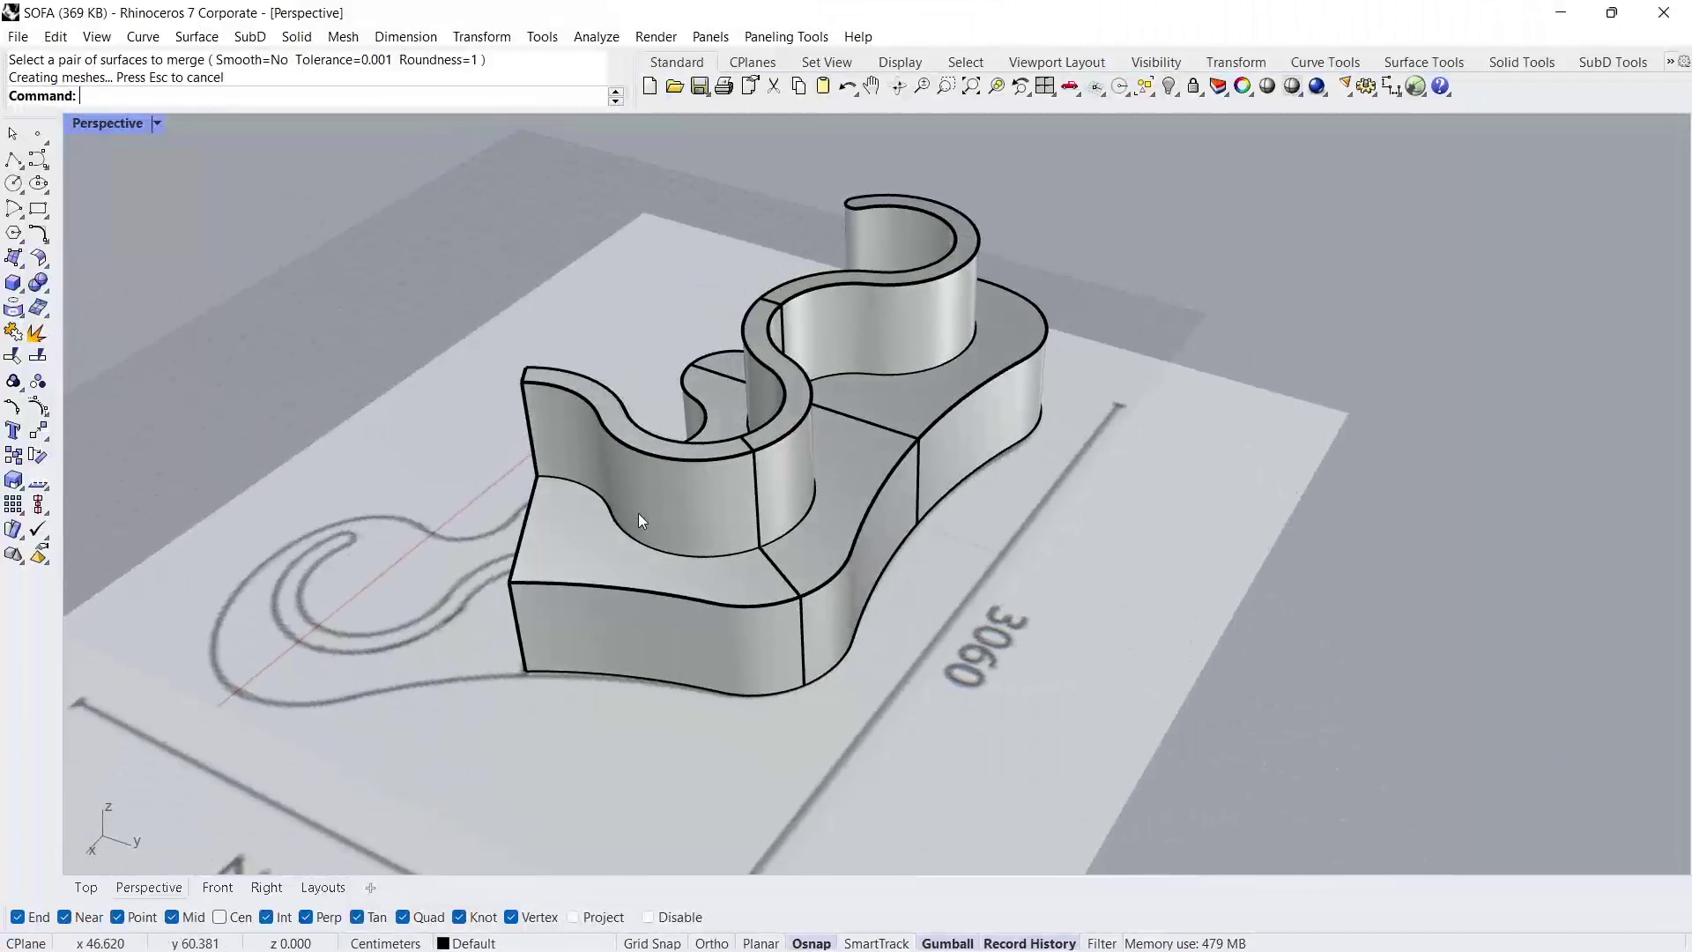
Step: Merge the two sections' outer backrest walls into one surface and their rear seat walls into another, using MergeSrf
right_click(696, 505)
left_click(705, 500)
left_click(777, 491)
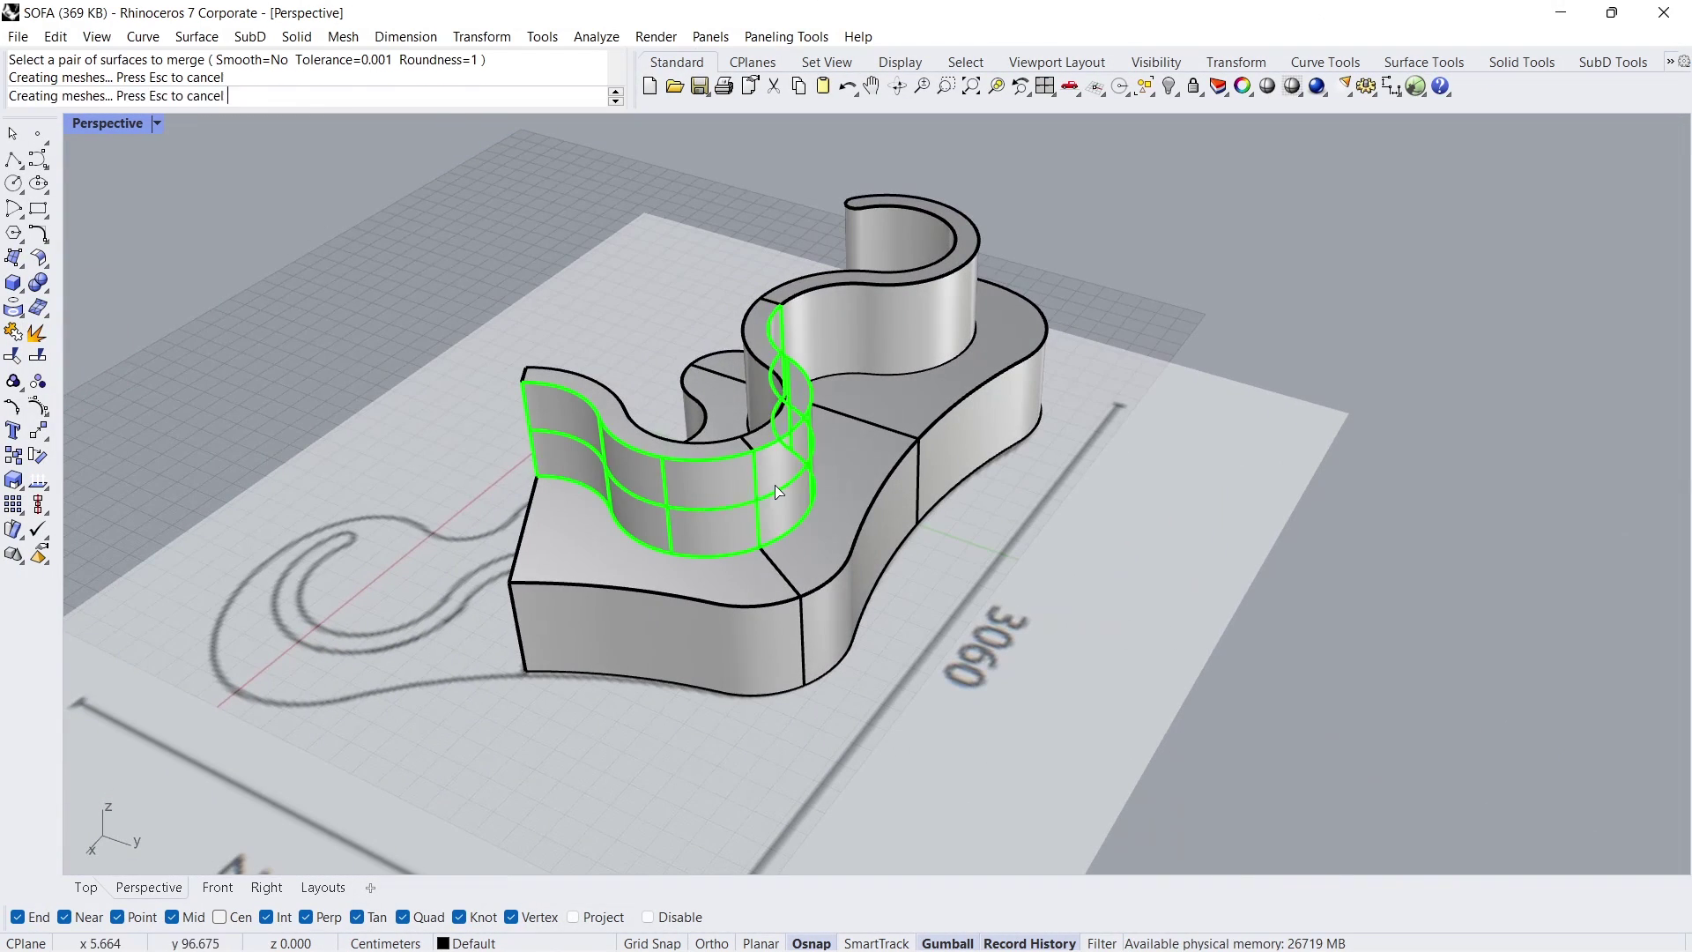
right_click(780, 542)
left_click(772, 629)
left_click(826, 613)
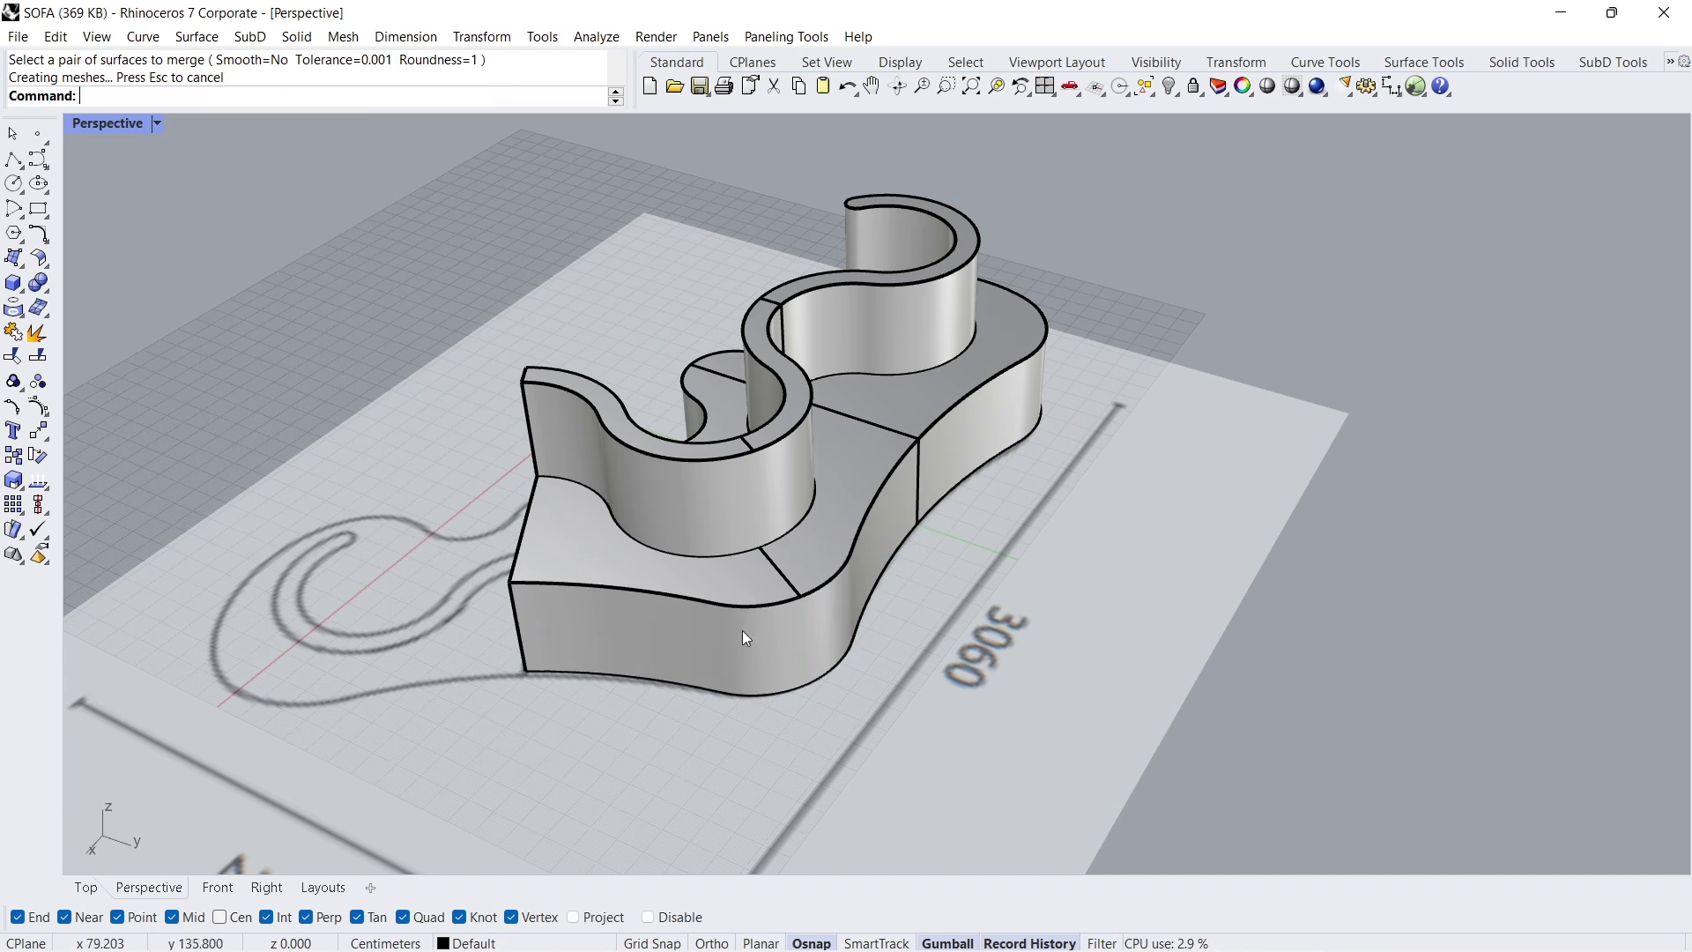
Step: Use PlanarUnion to unite the two sections' seat tops into one surface and their backrest tops into another
right_click_drag(562, 536, 953, 546)
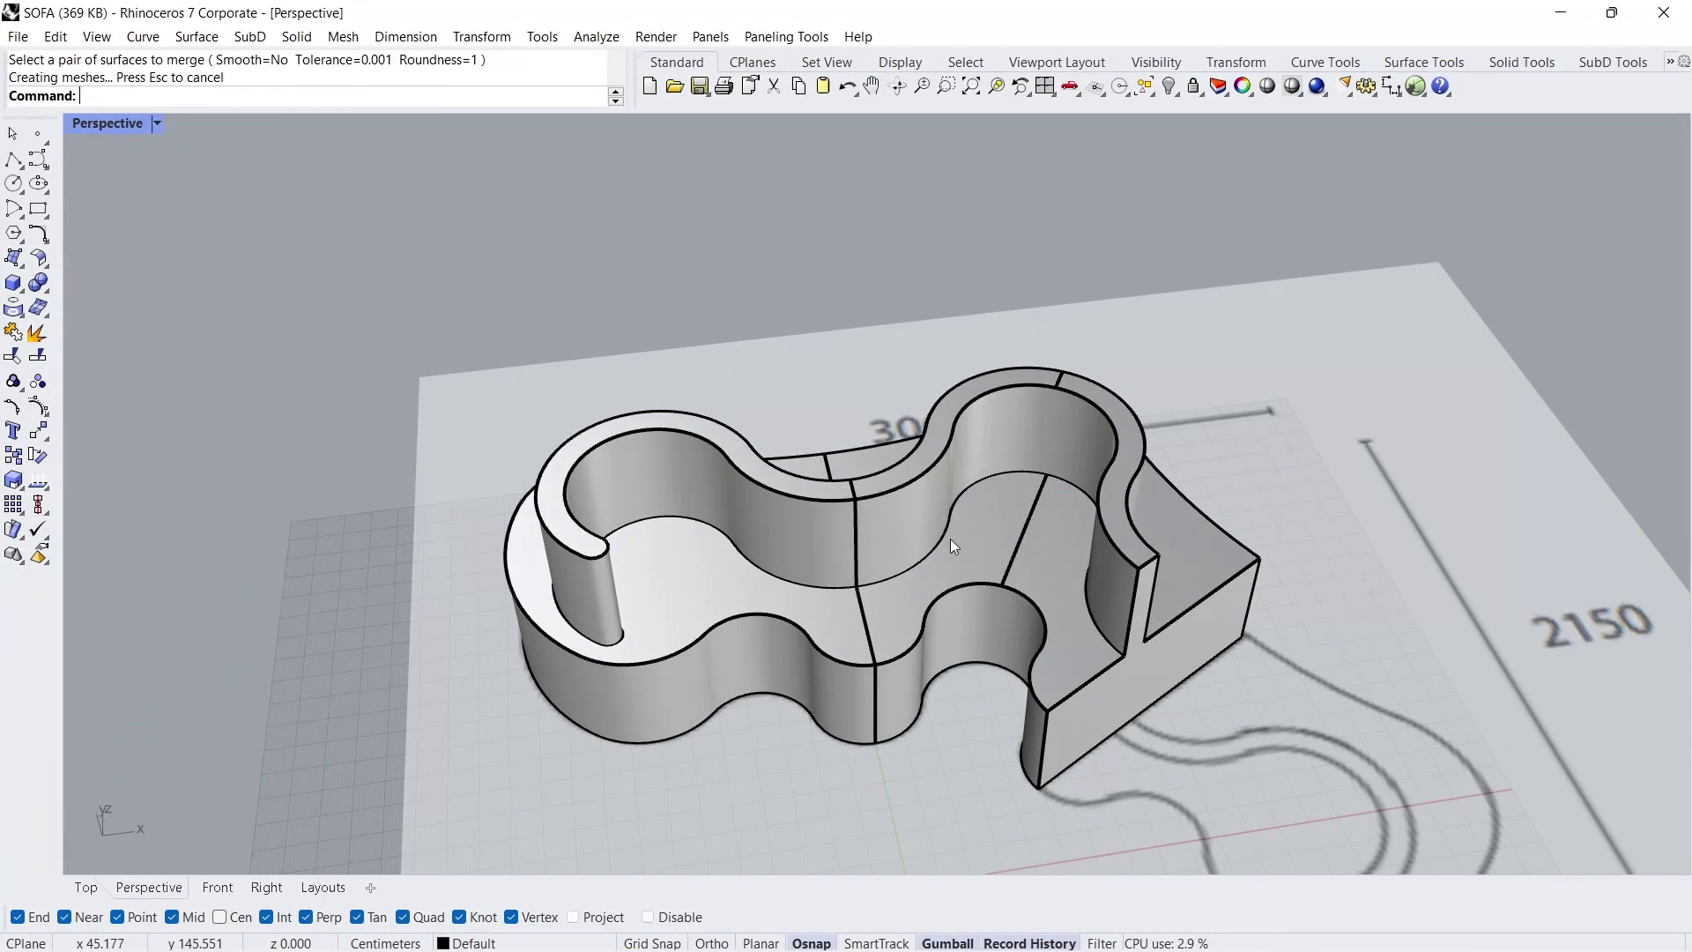
left_click(48, 263)
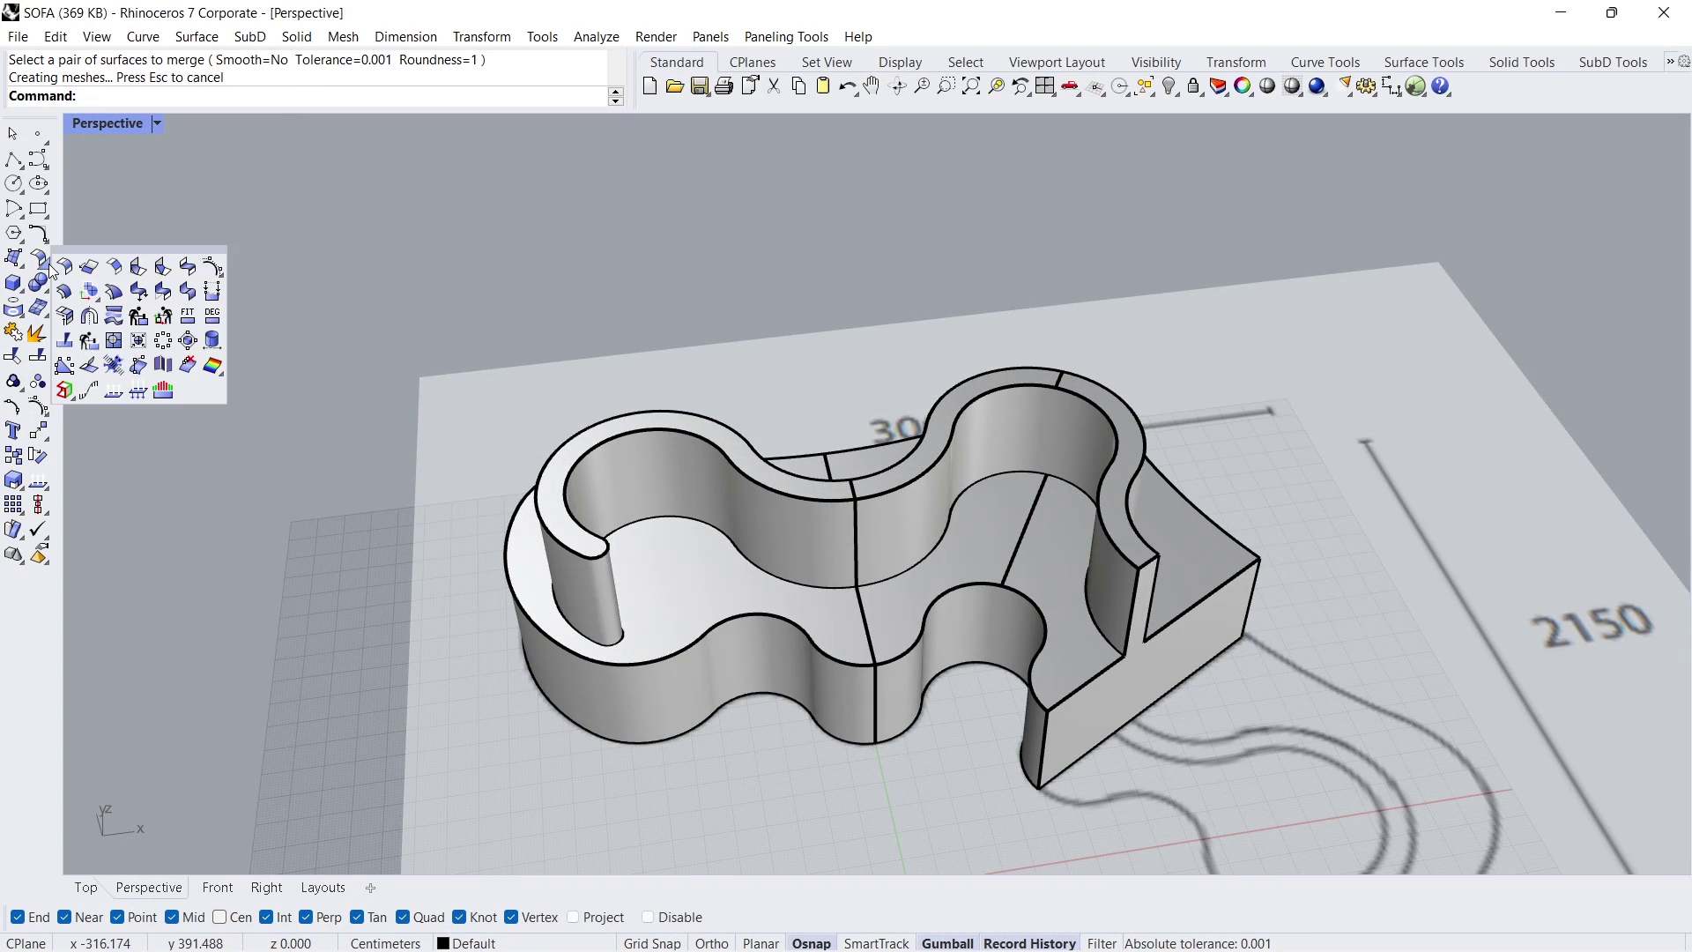
left_click(90, 292)
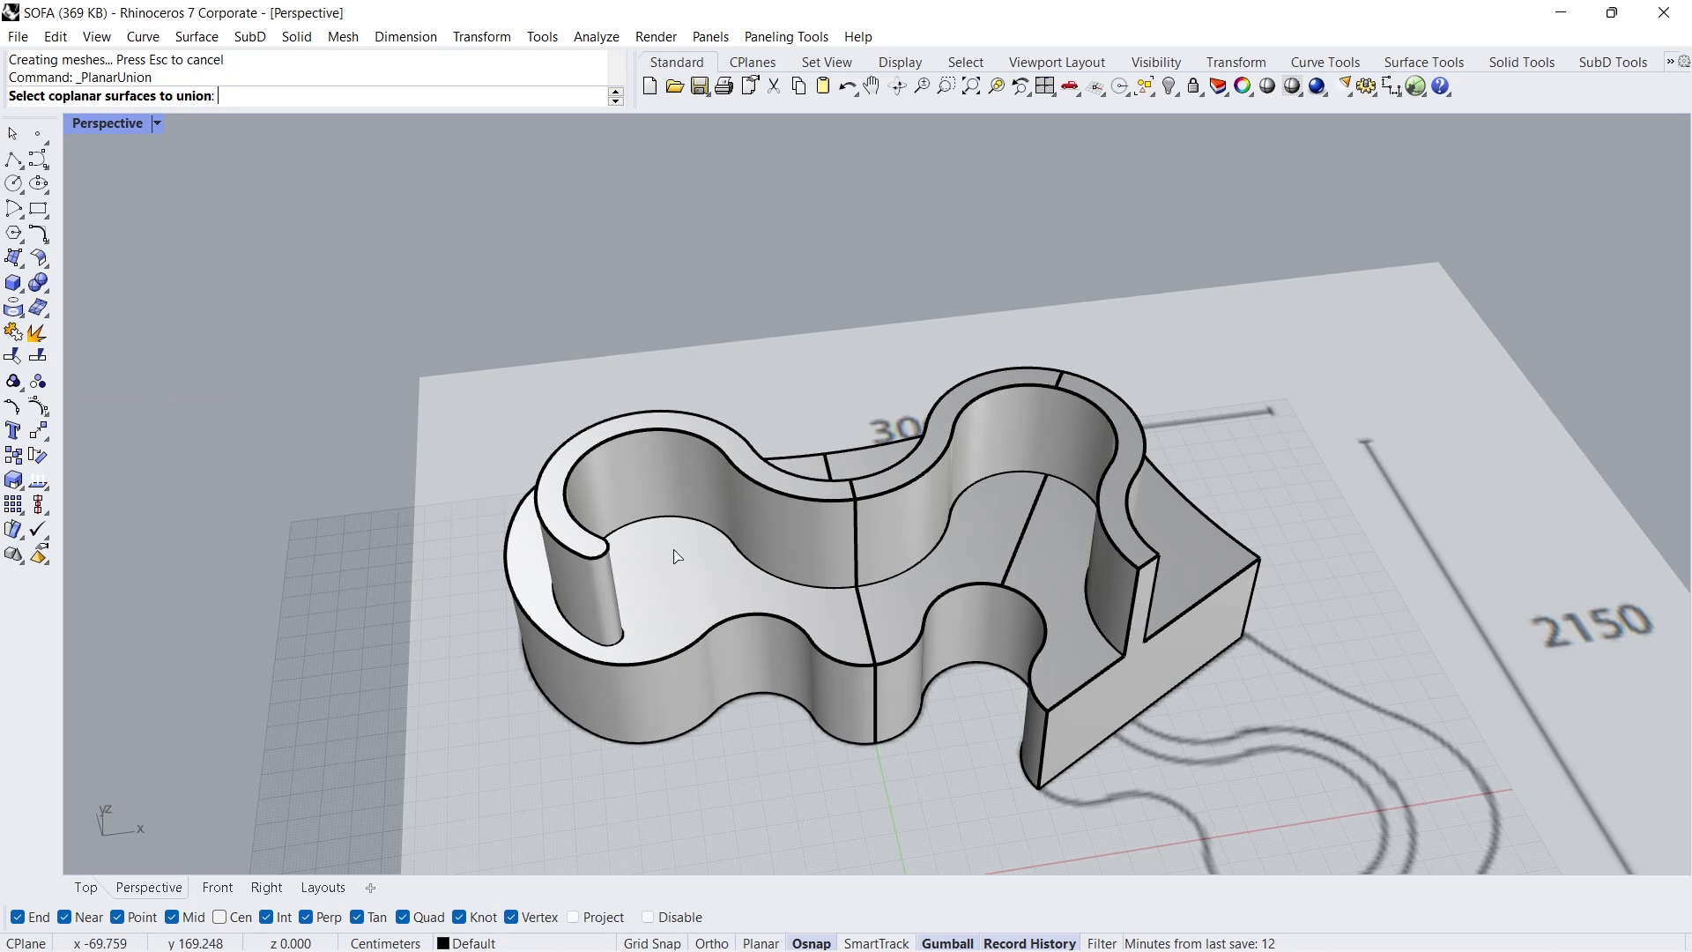
left_click(959, 555)
left_click(1031, 557)
key("Return")
key("Down")
key("Down")
key("Down")
key("Down")
key("Return")
left_click(1041, 442)
left_click(1079, 457)
key("Return")
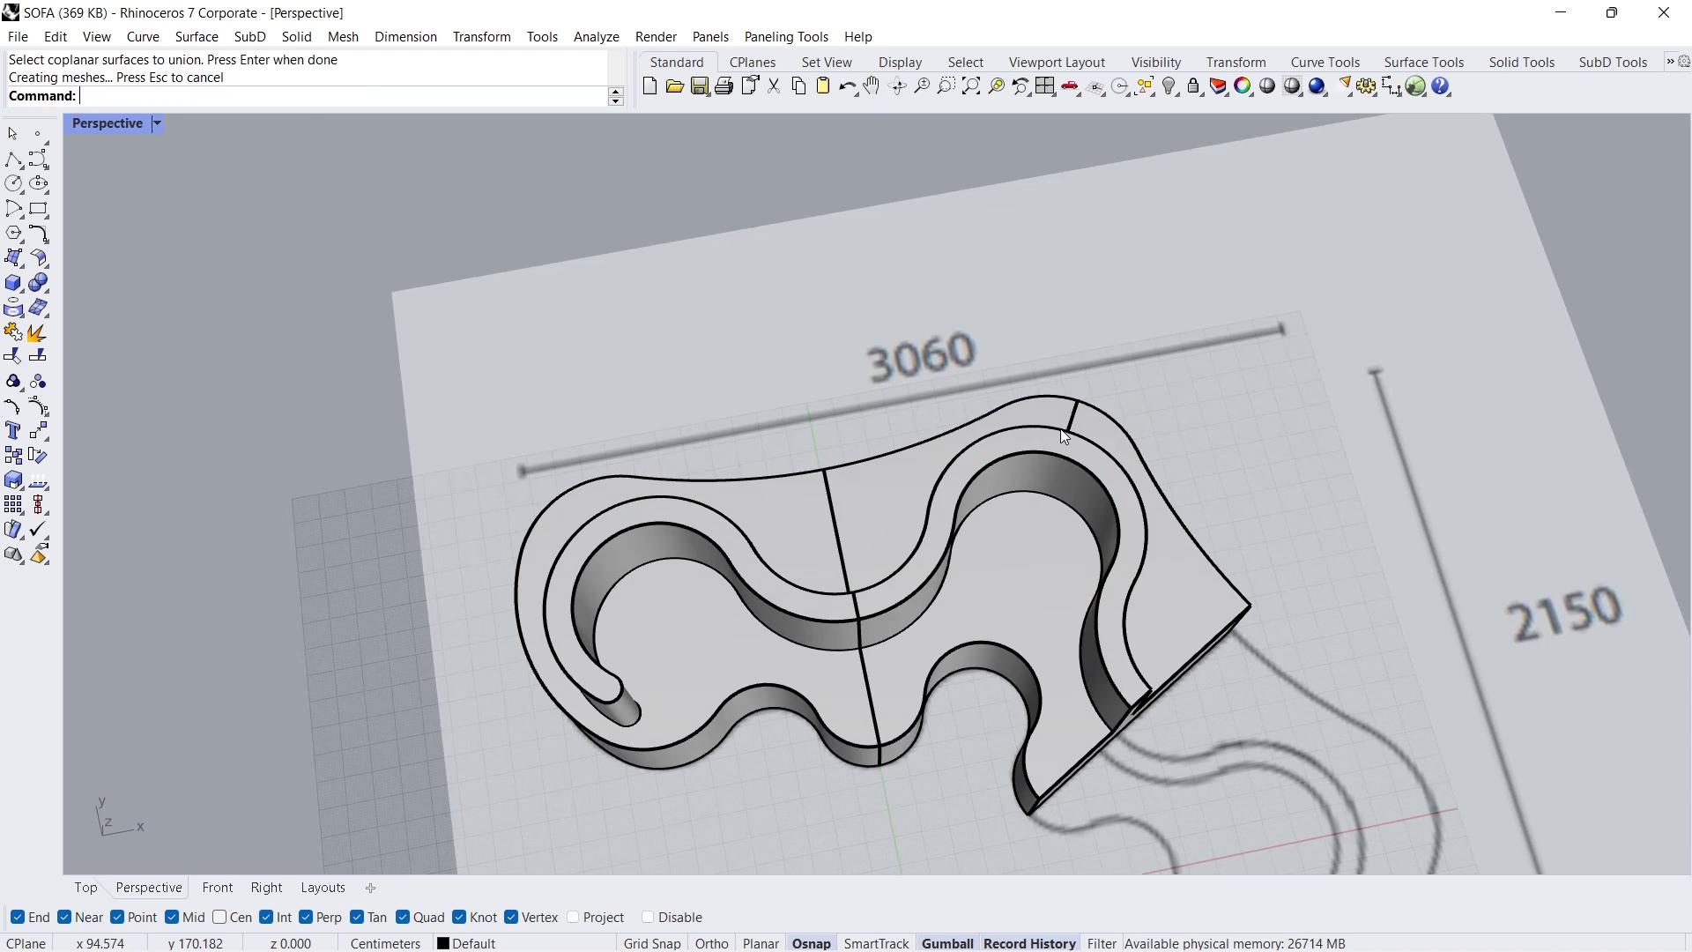
Step: Unite the coplanar ledge tops behind the backrest into one surface and the two bottom faces into another with PlanarUnion
key("Down")
key("Down")
key("Down")
key("Return")
left_click(1054, 454)
left_click(1094, 467)
key("Return")
right_click_drag(1044, 553, 973, 445)
key("Return")
left_click(943, 505)
left_click(1015, 441)
key("Return")
Step: Join all the surfaces of the merged middle section into one polysurface
right_click_drag(887, 291, 803, 337)
left_click_drag(780, 270, 1321, 835)
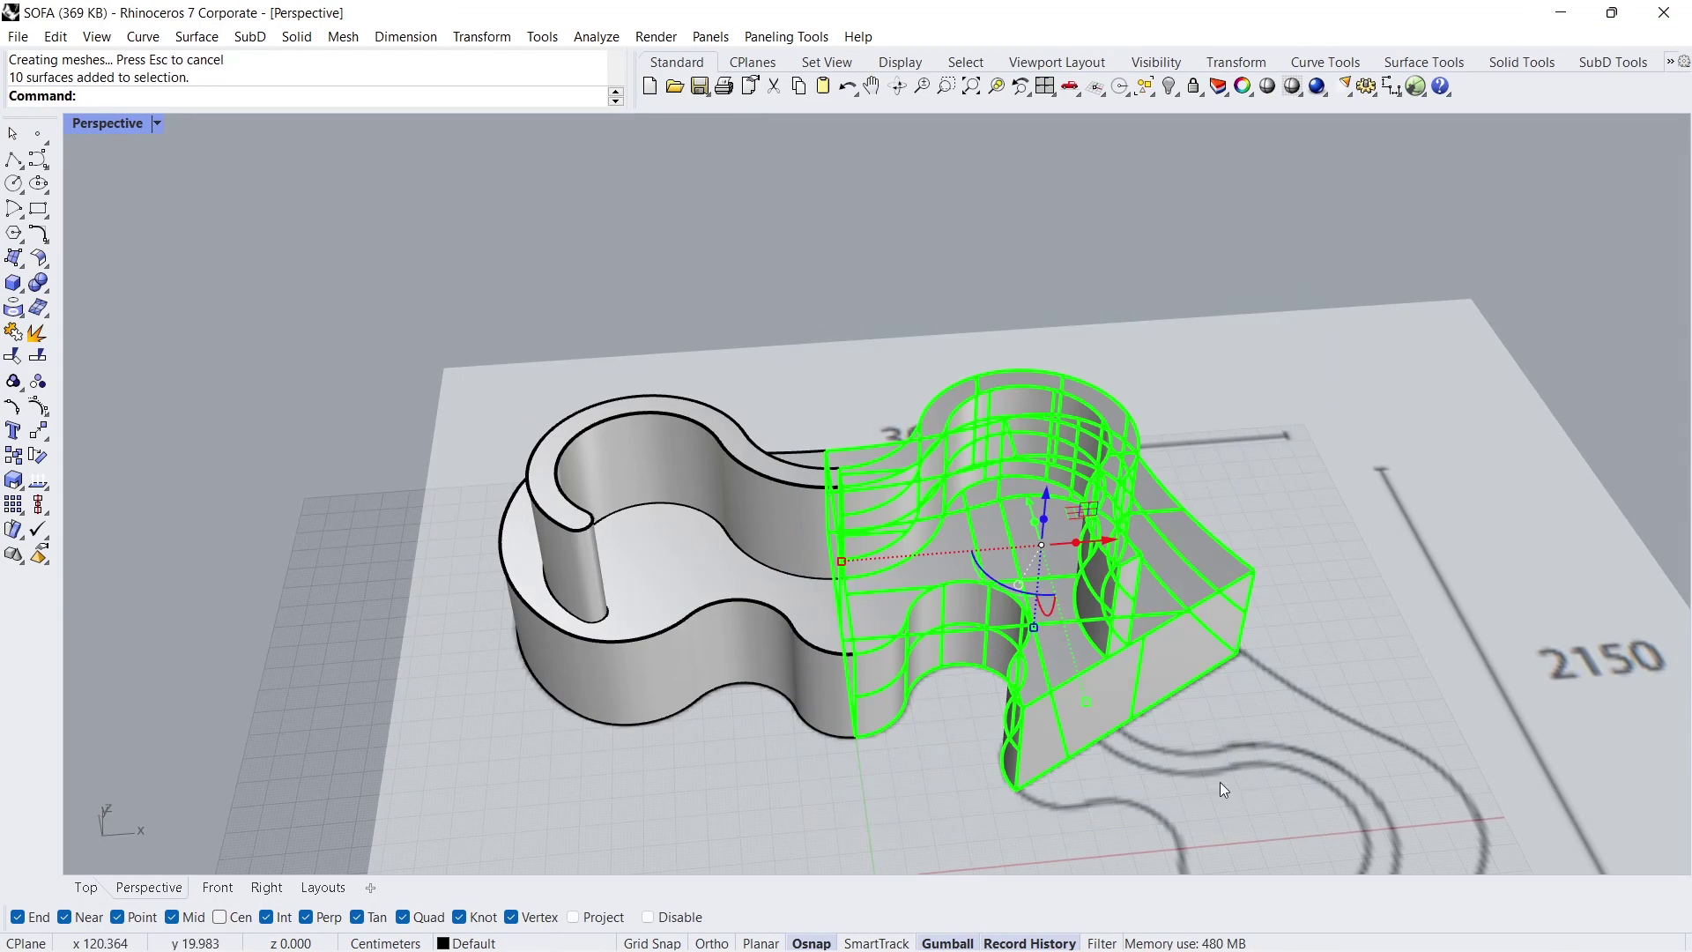
left_click(13, 333)
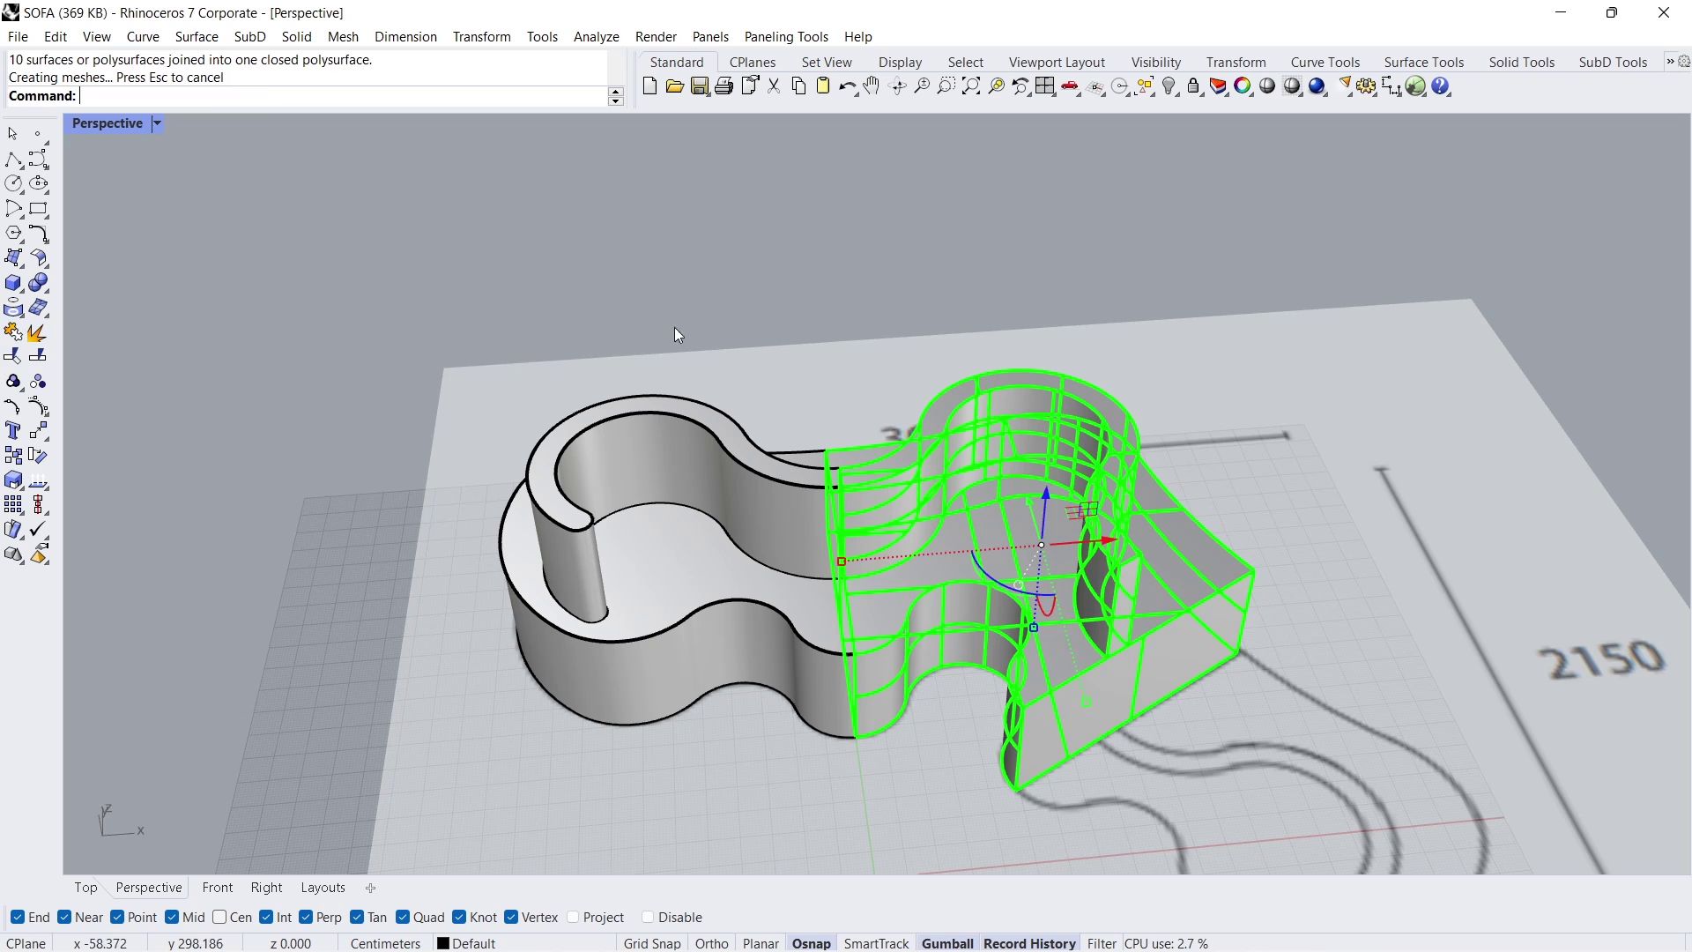
right_click_drag(833, 342, 804, 282)
key("Escape")
Step: Check the joined middle section's object type in its properties
right_click_drag(914, 404, 966, 490)
left_click(953, 456)
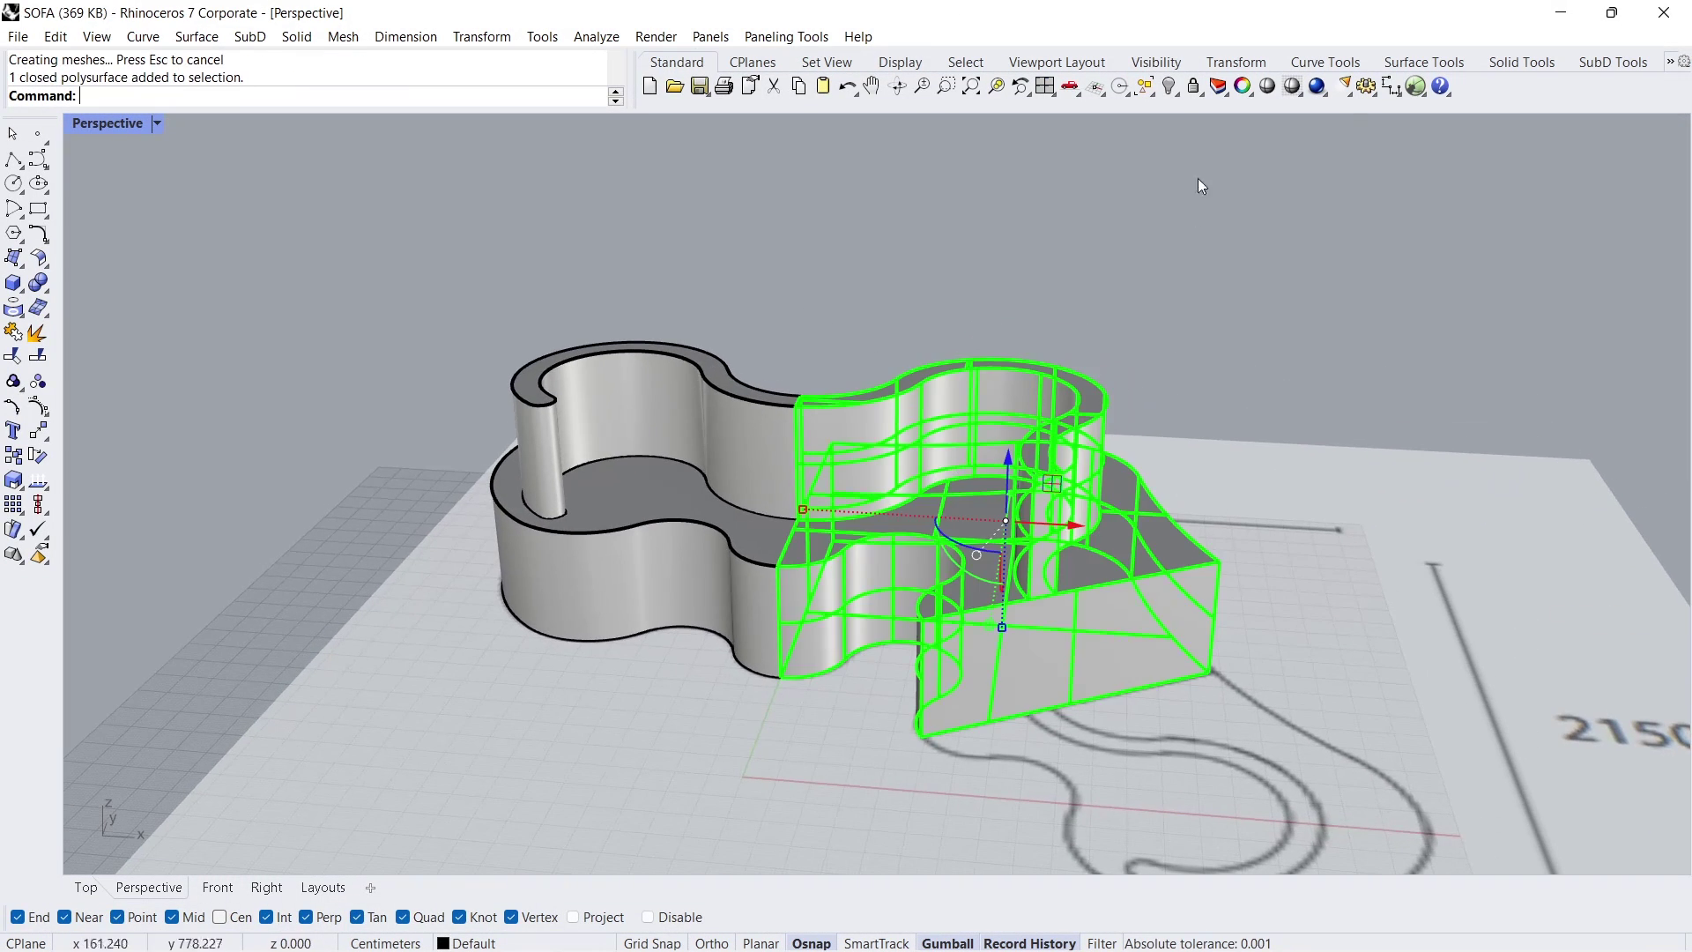
left_click(1241, 87)
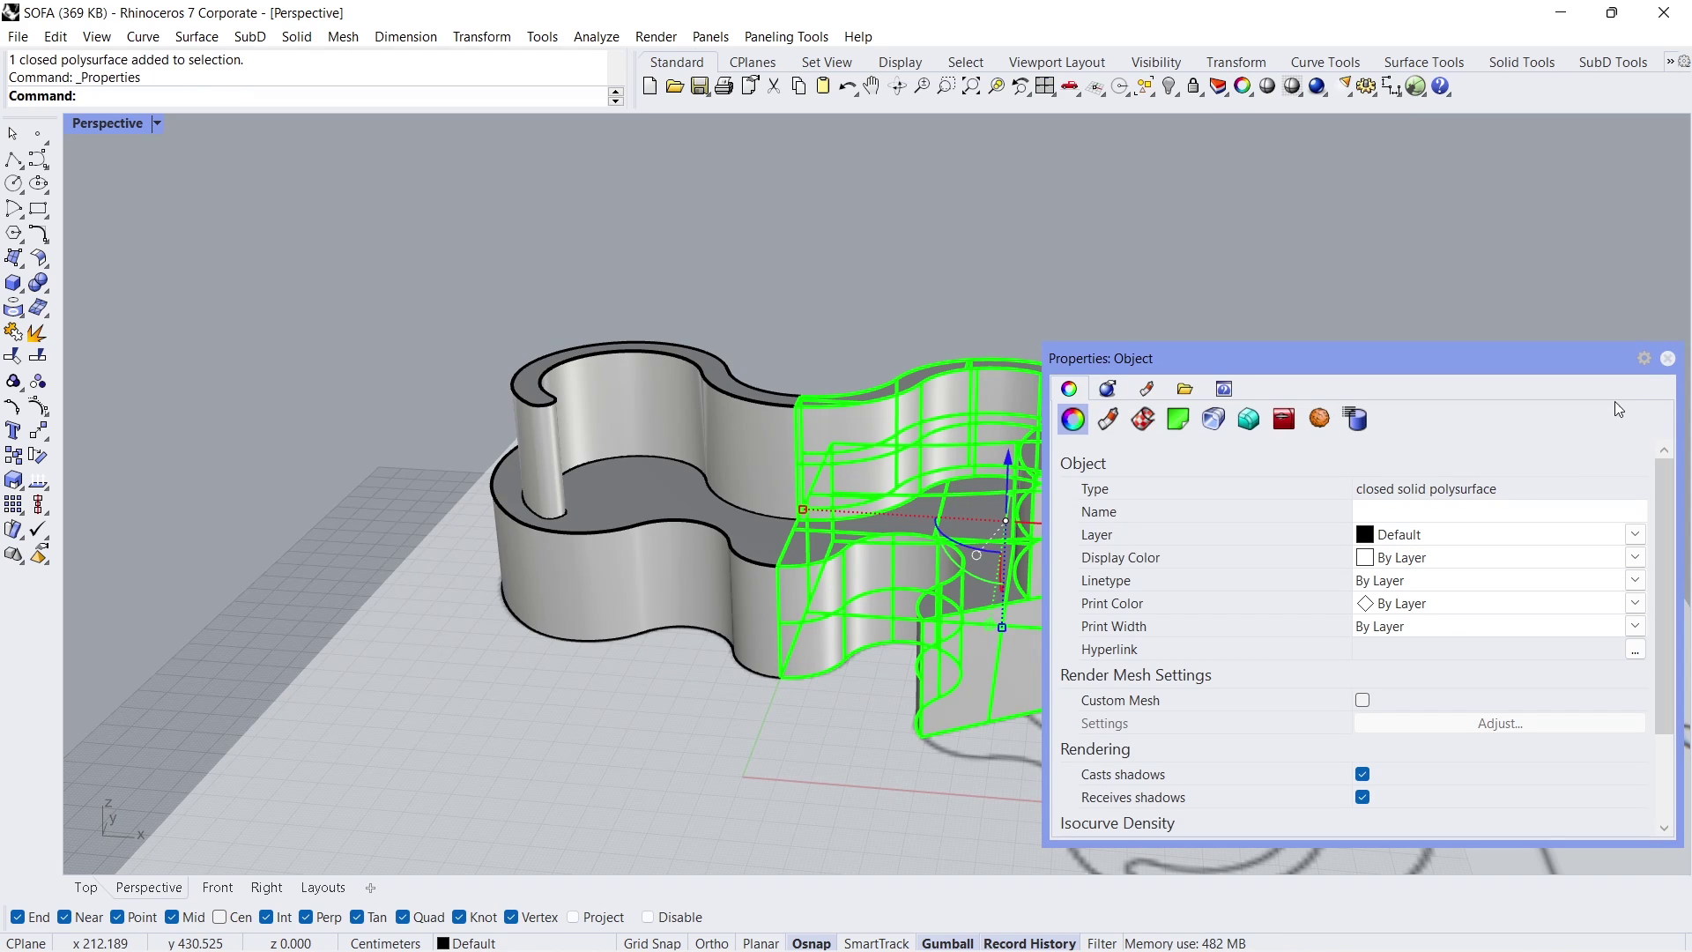
left_click(1667, 358)
key("Escape")
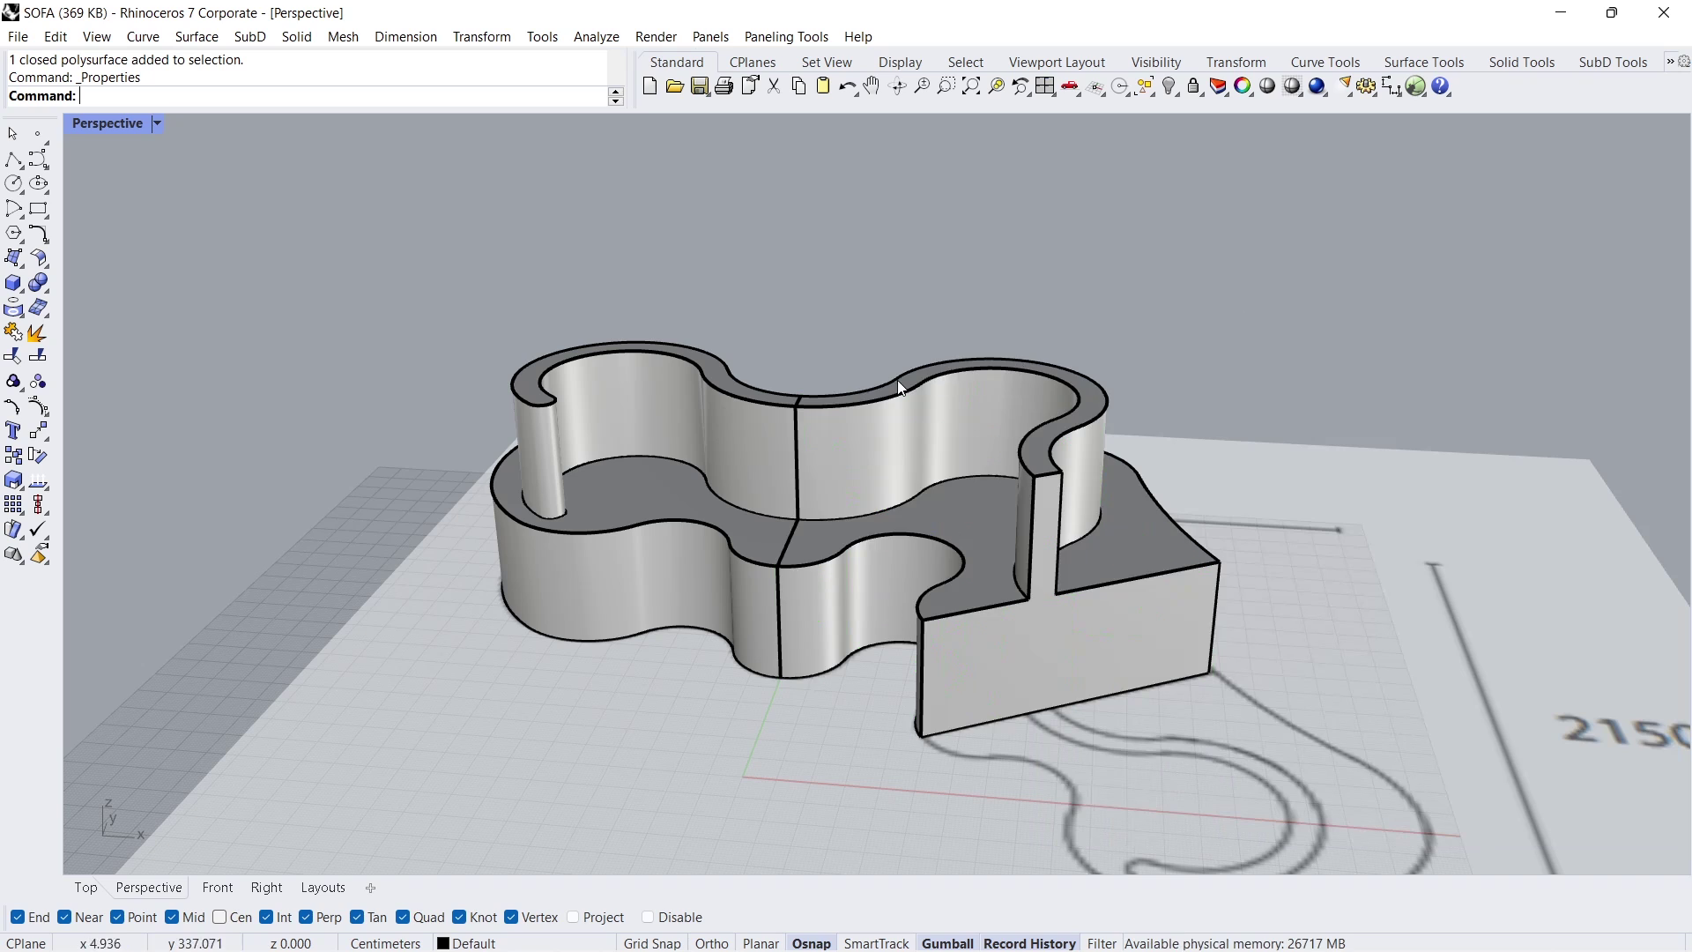
Step: Switch the perspective viewport to the Arctic display mode
right_click_drag(824, 382, 490, 269)
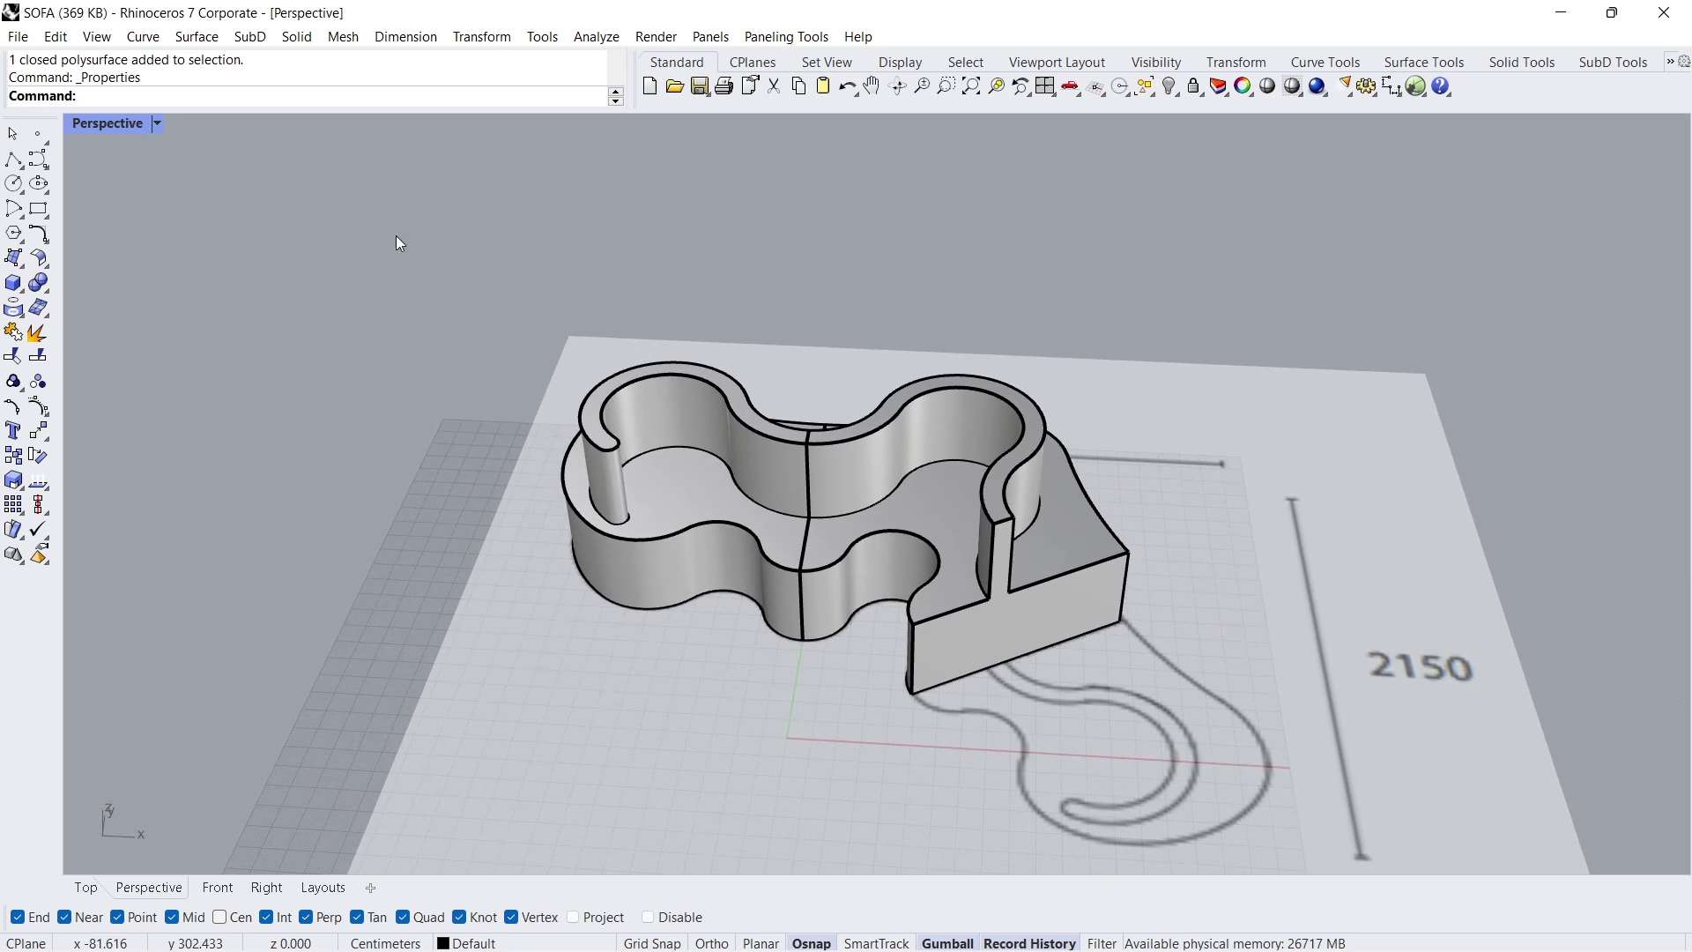
left_click(156, 124)
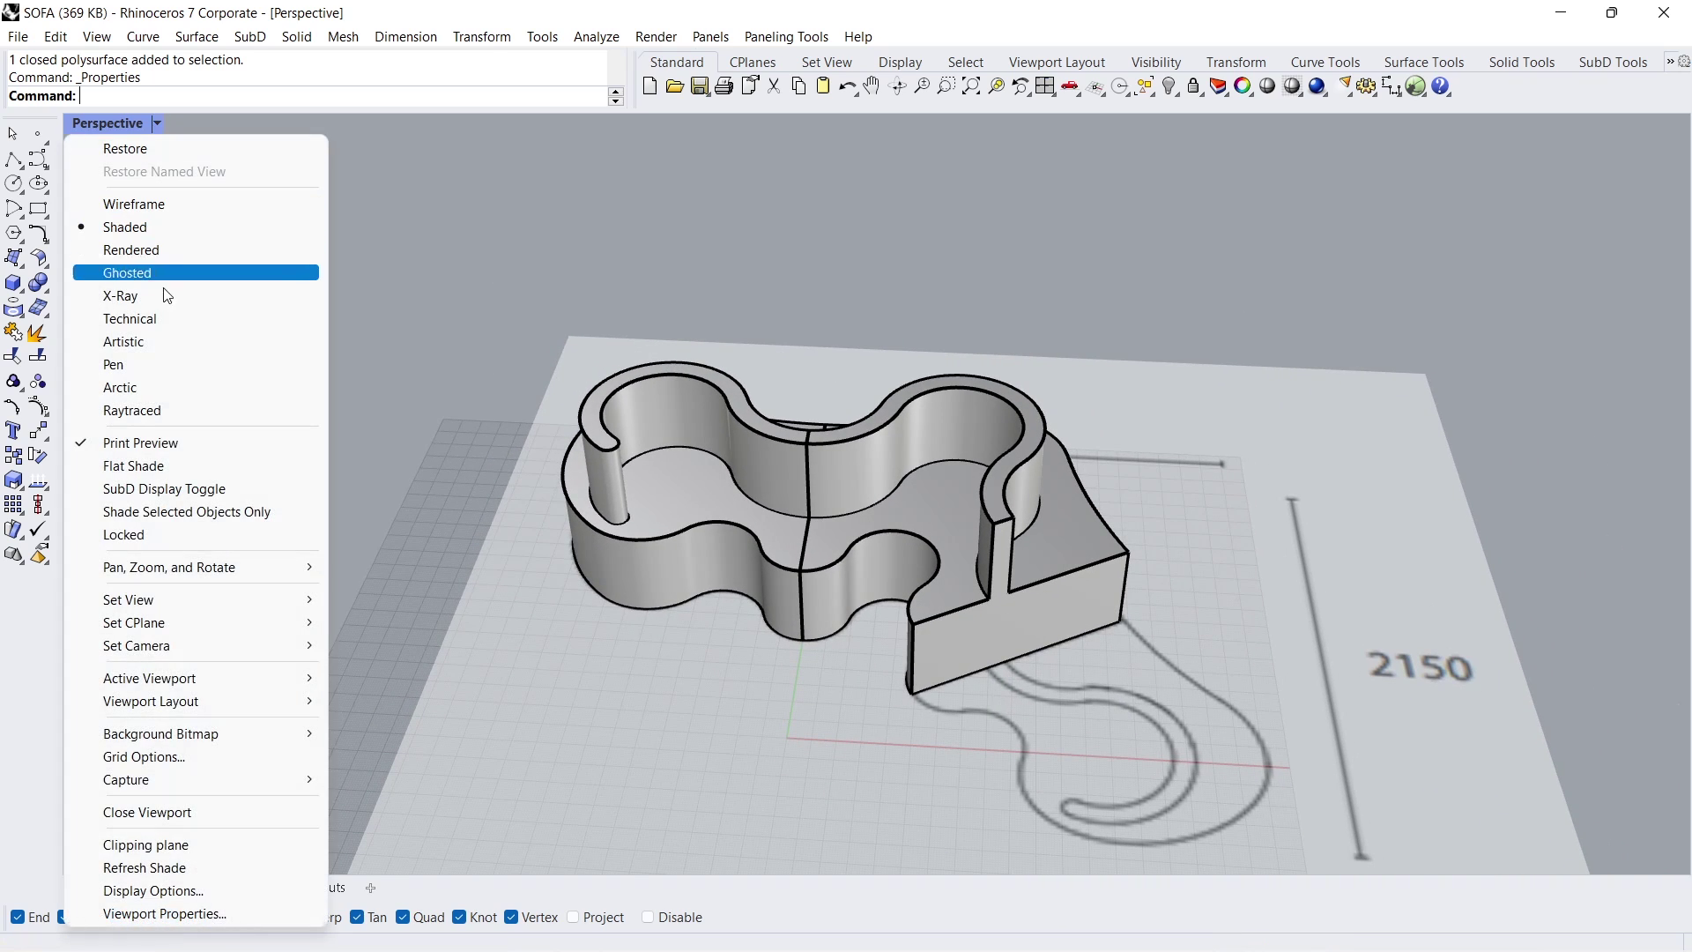
left_click(124, 388)
right_click_drag(937, 514, 529, 398)
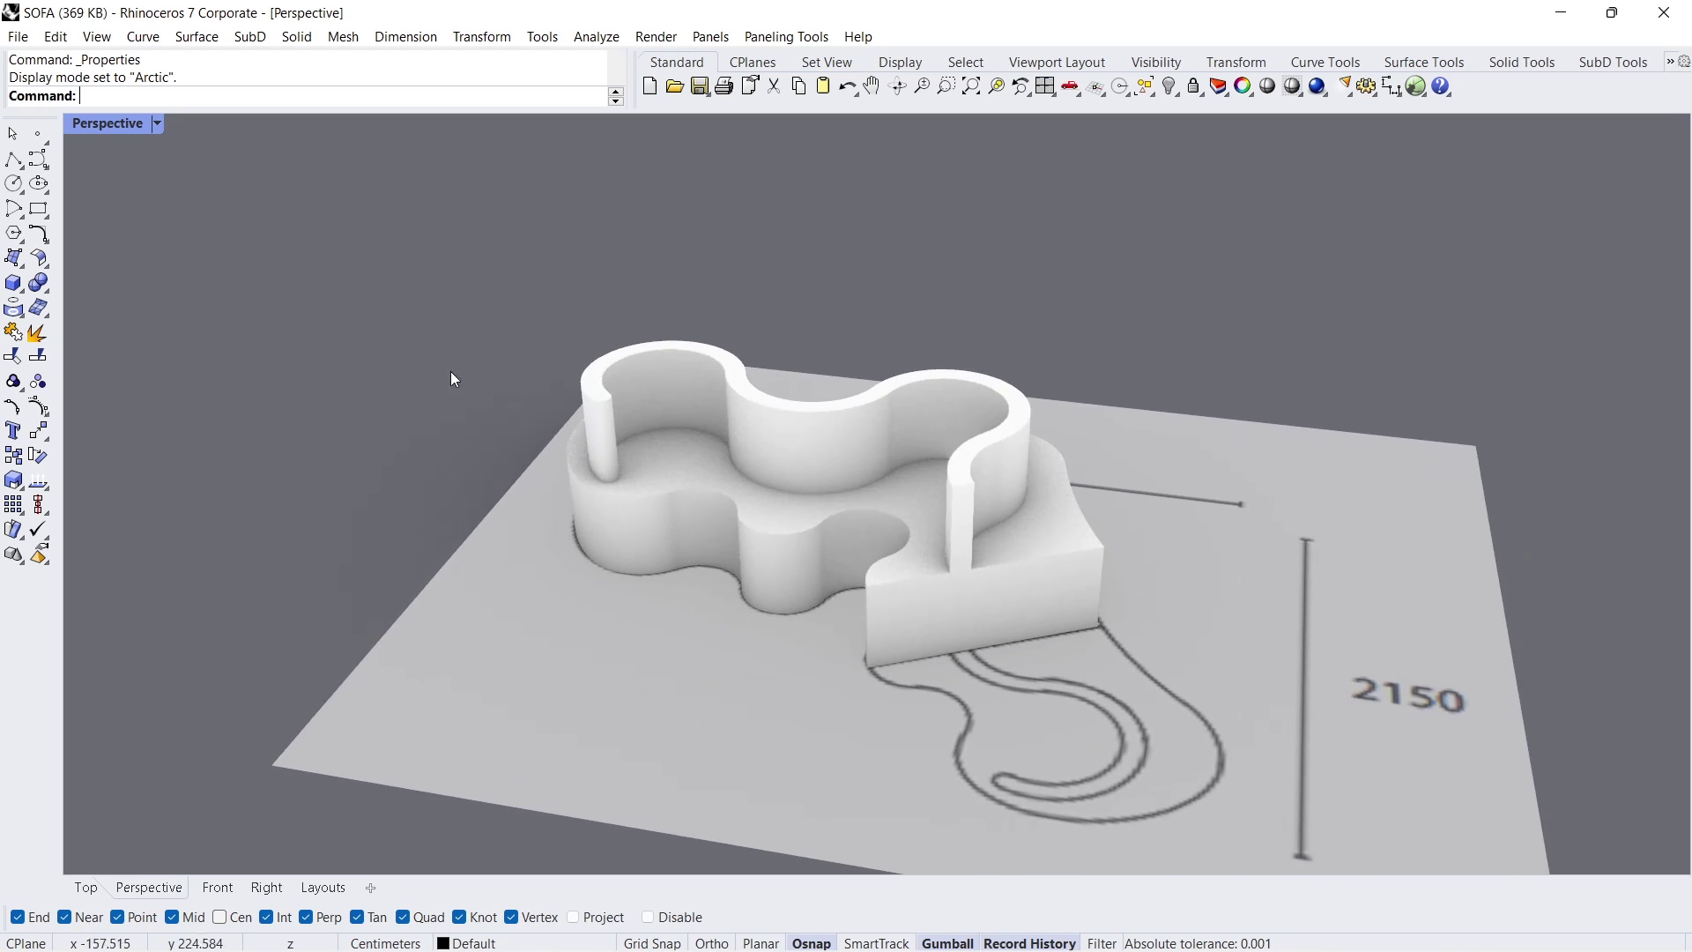
Step: Fillet all edges of both sofa sections with FilletEdge at a radius of 2
left_click(46, 291)
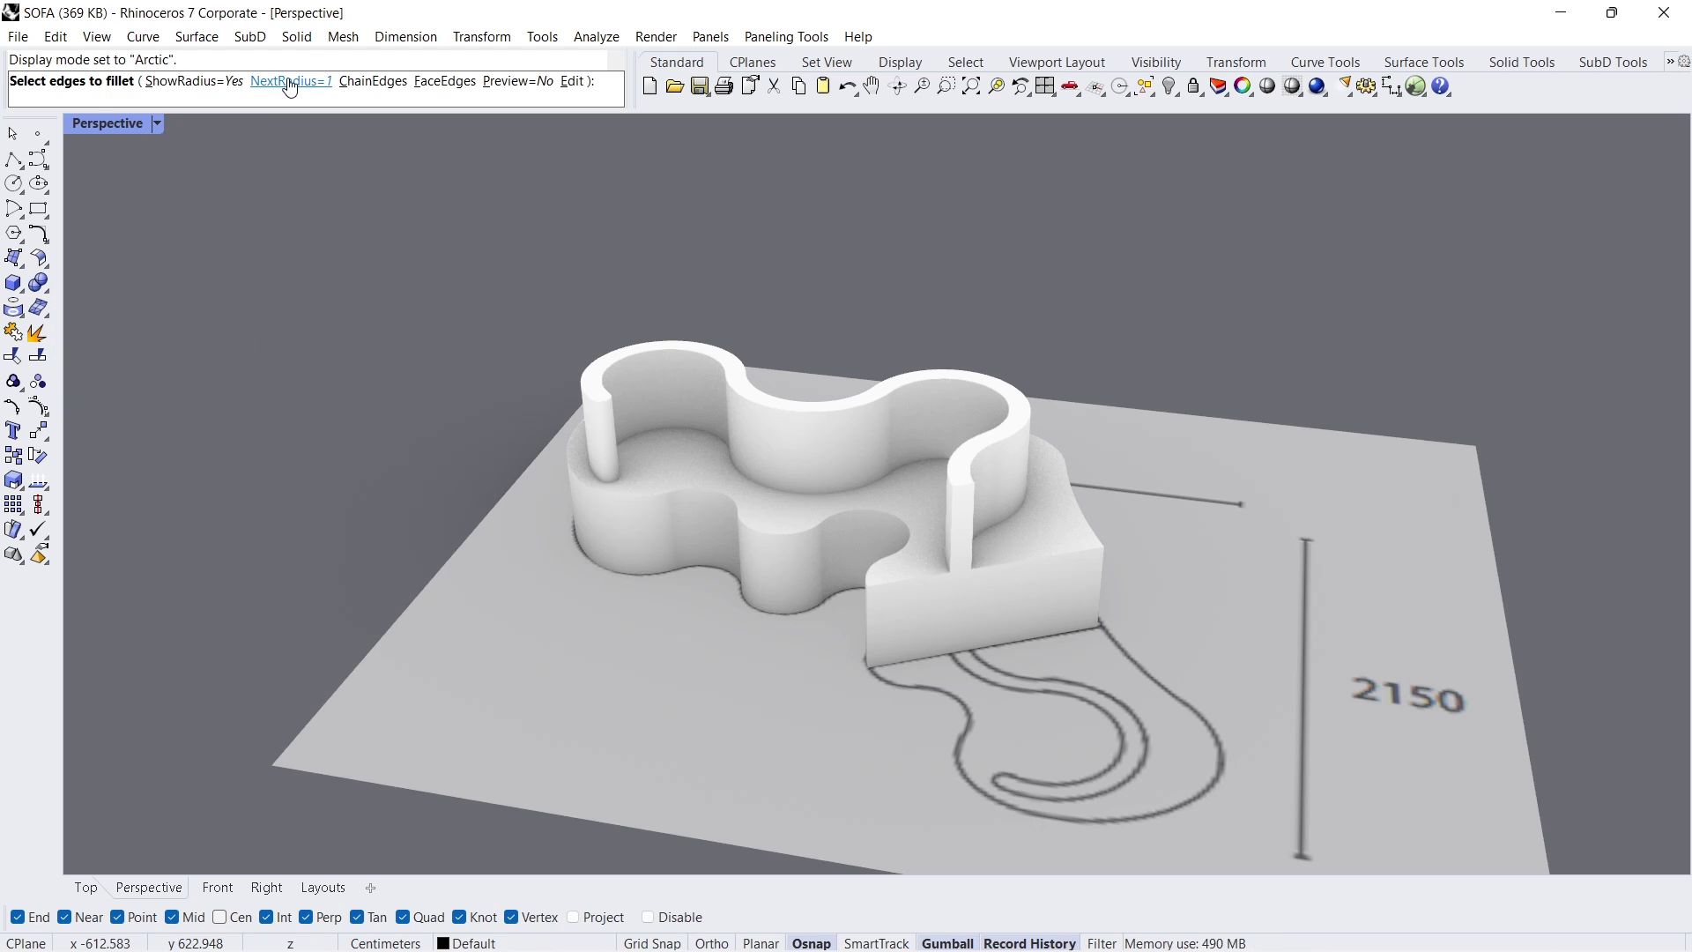
left_click(290, 86)
type("2")
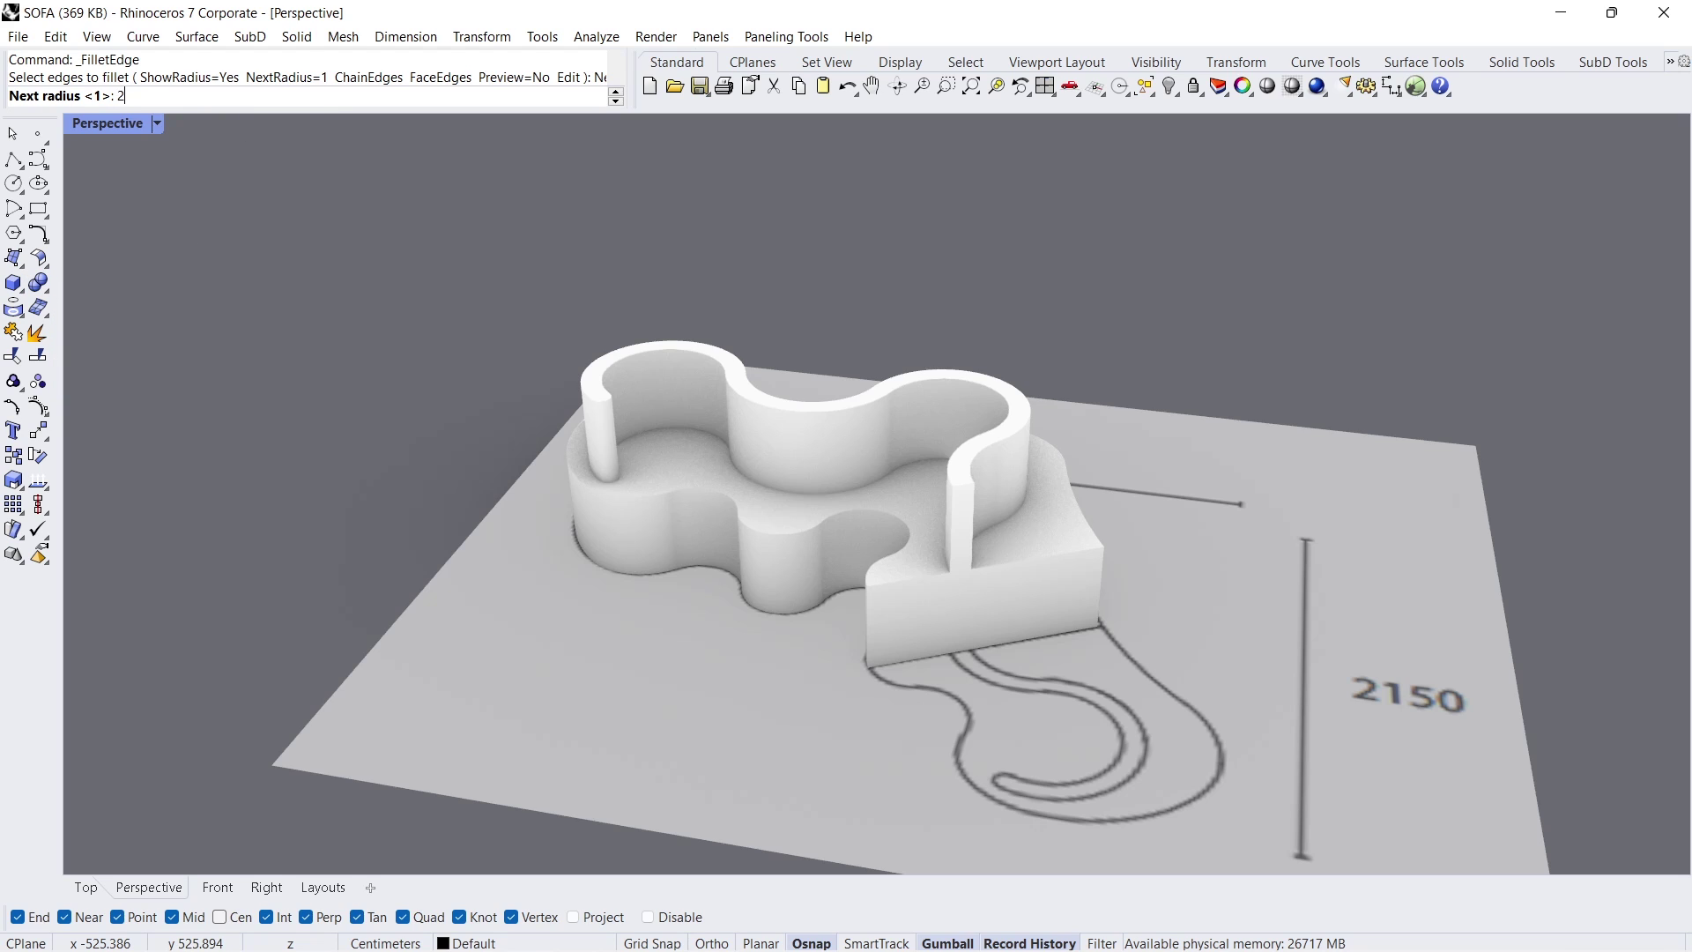
key("Return")
left_click_drag(388, 239, 1145, 723)
key("Return")
key("Return")
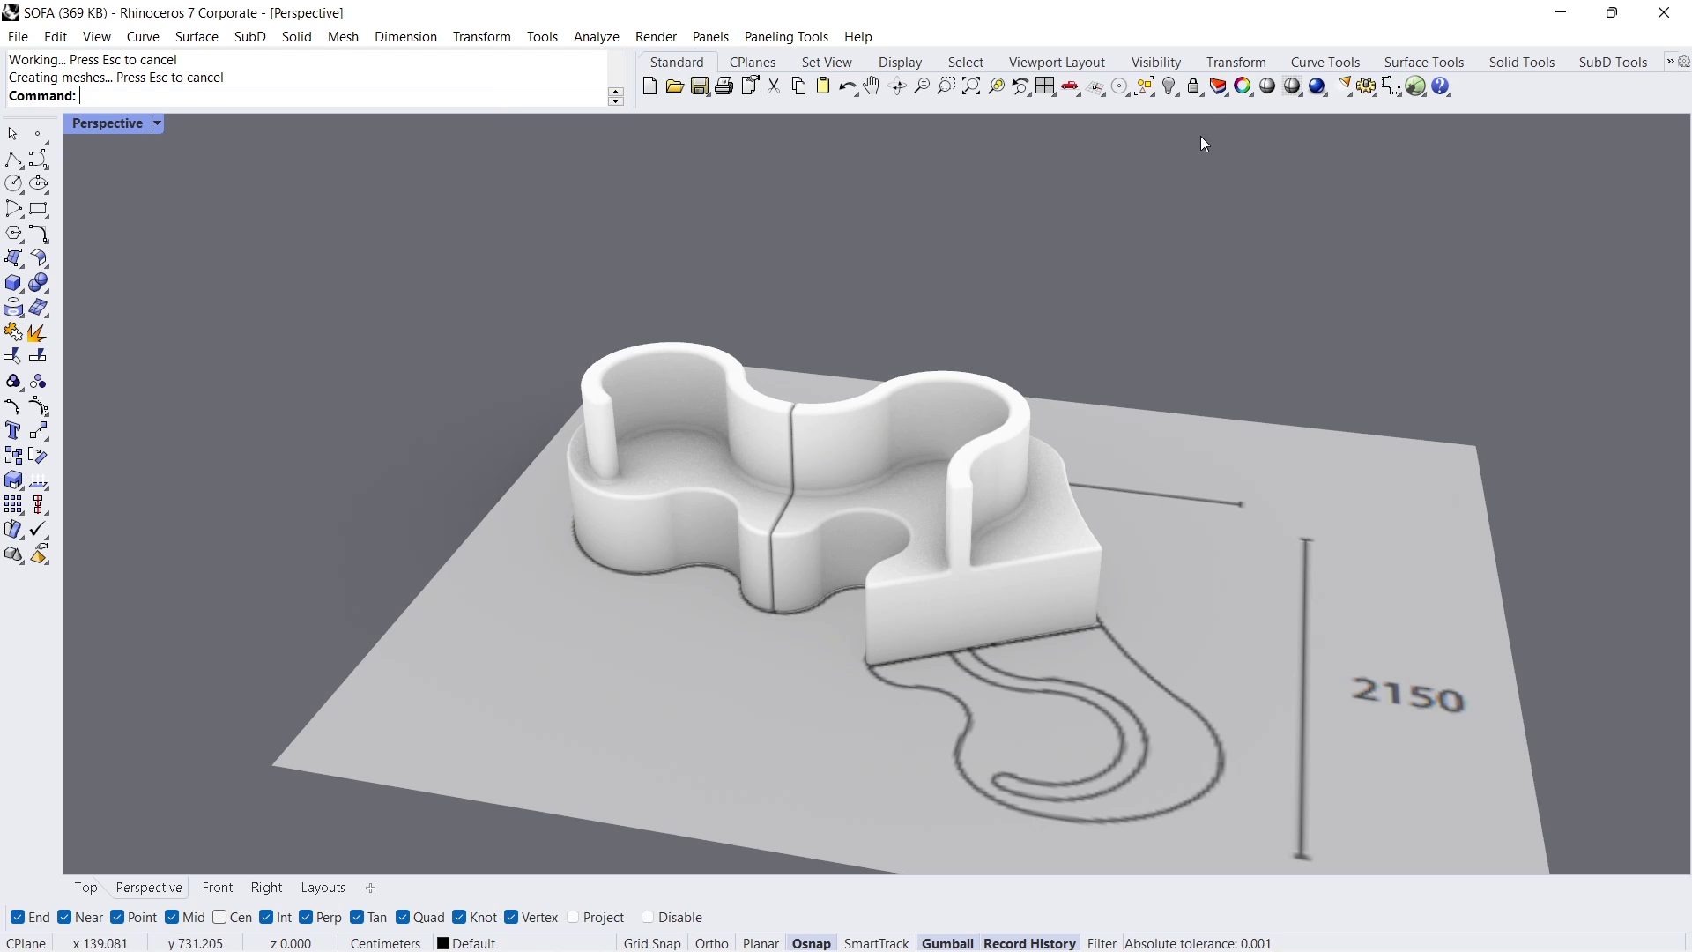
Step: Unlock the reference plan picture and hide it
left_click(1201, 93)
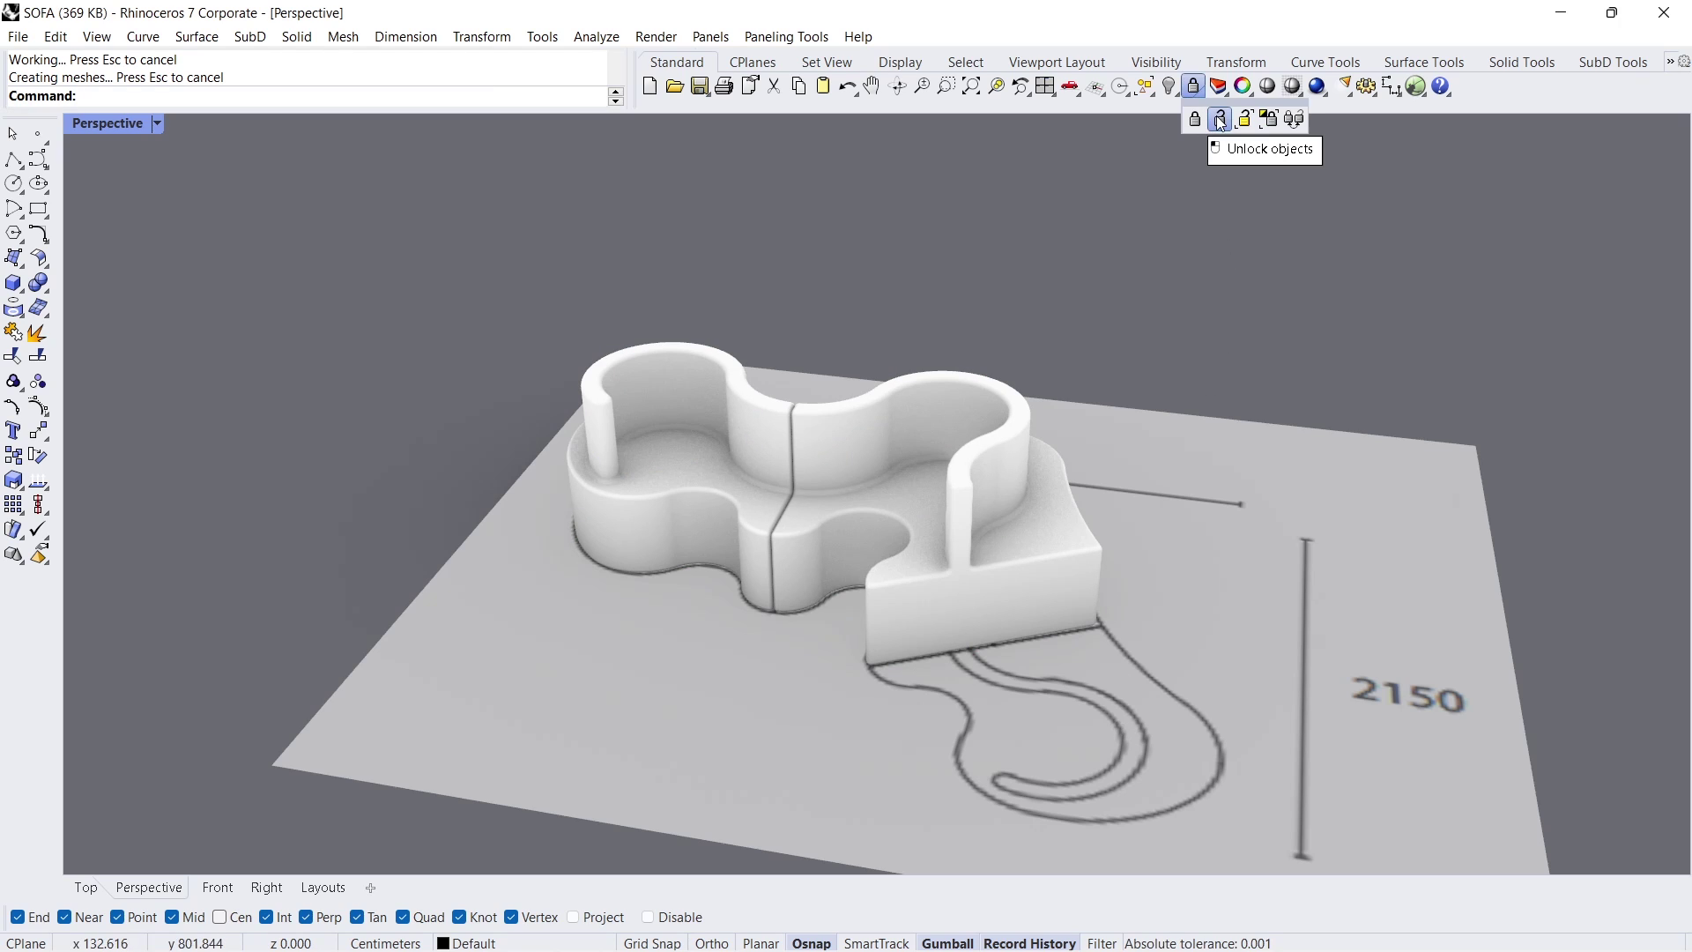
left_click(1219, 119)
left_click(1202, 564)
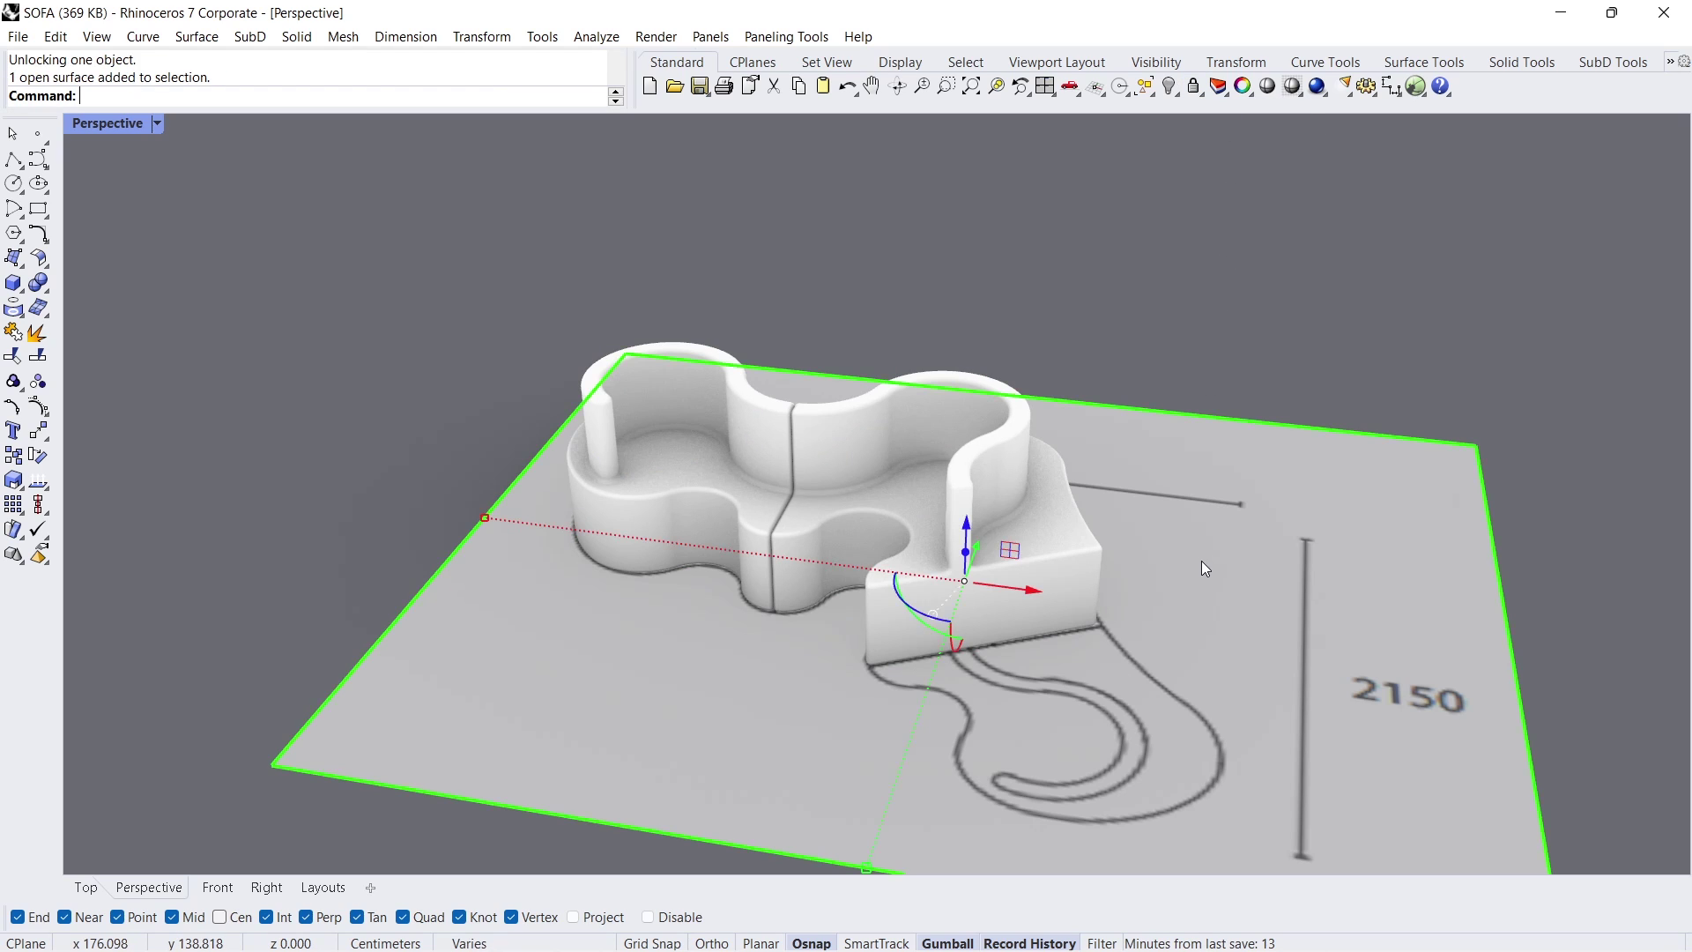
left_click(1169, 89)
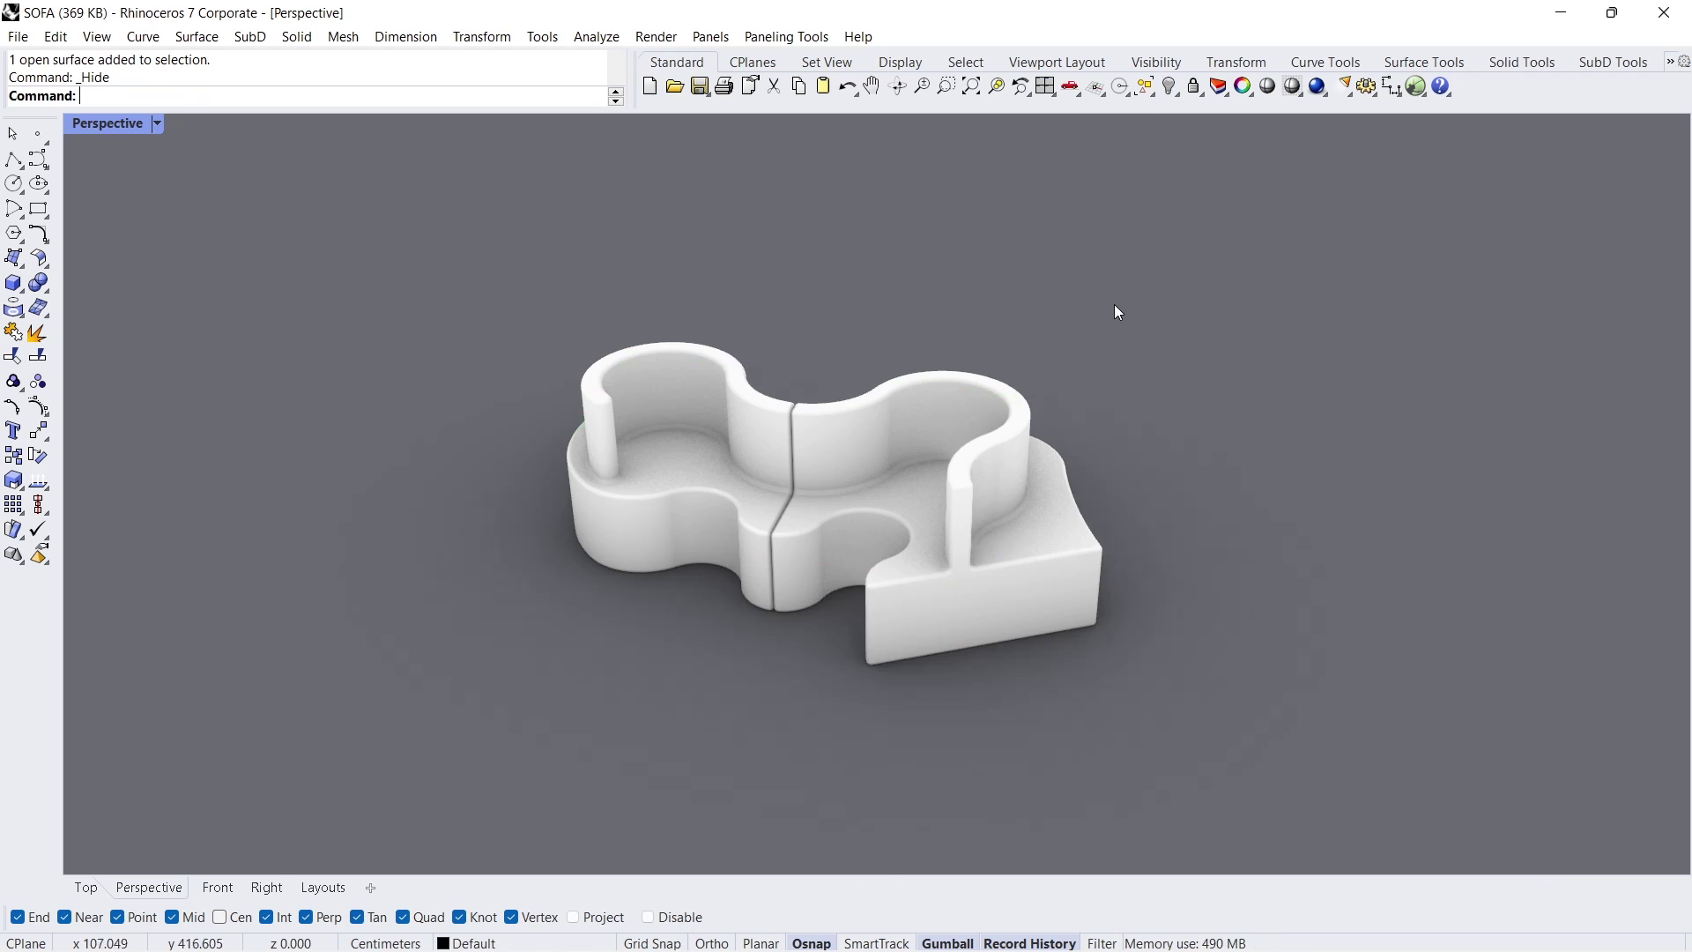
Step: Zoom to both filleted sofa sections and switch the perspective viewport to Shaded display
left_click_drag(1114, 311, 687, 649)
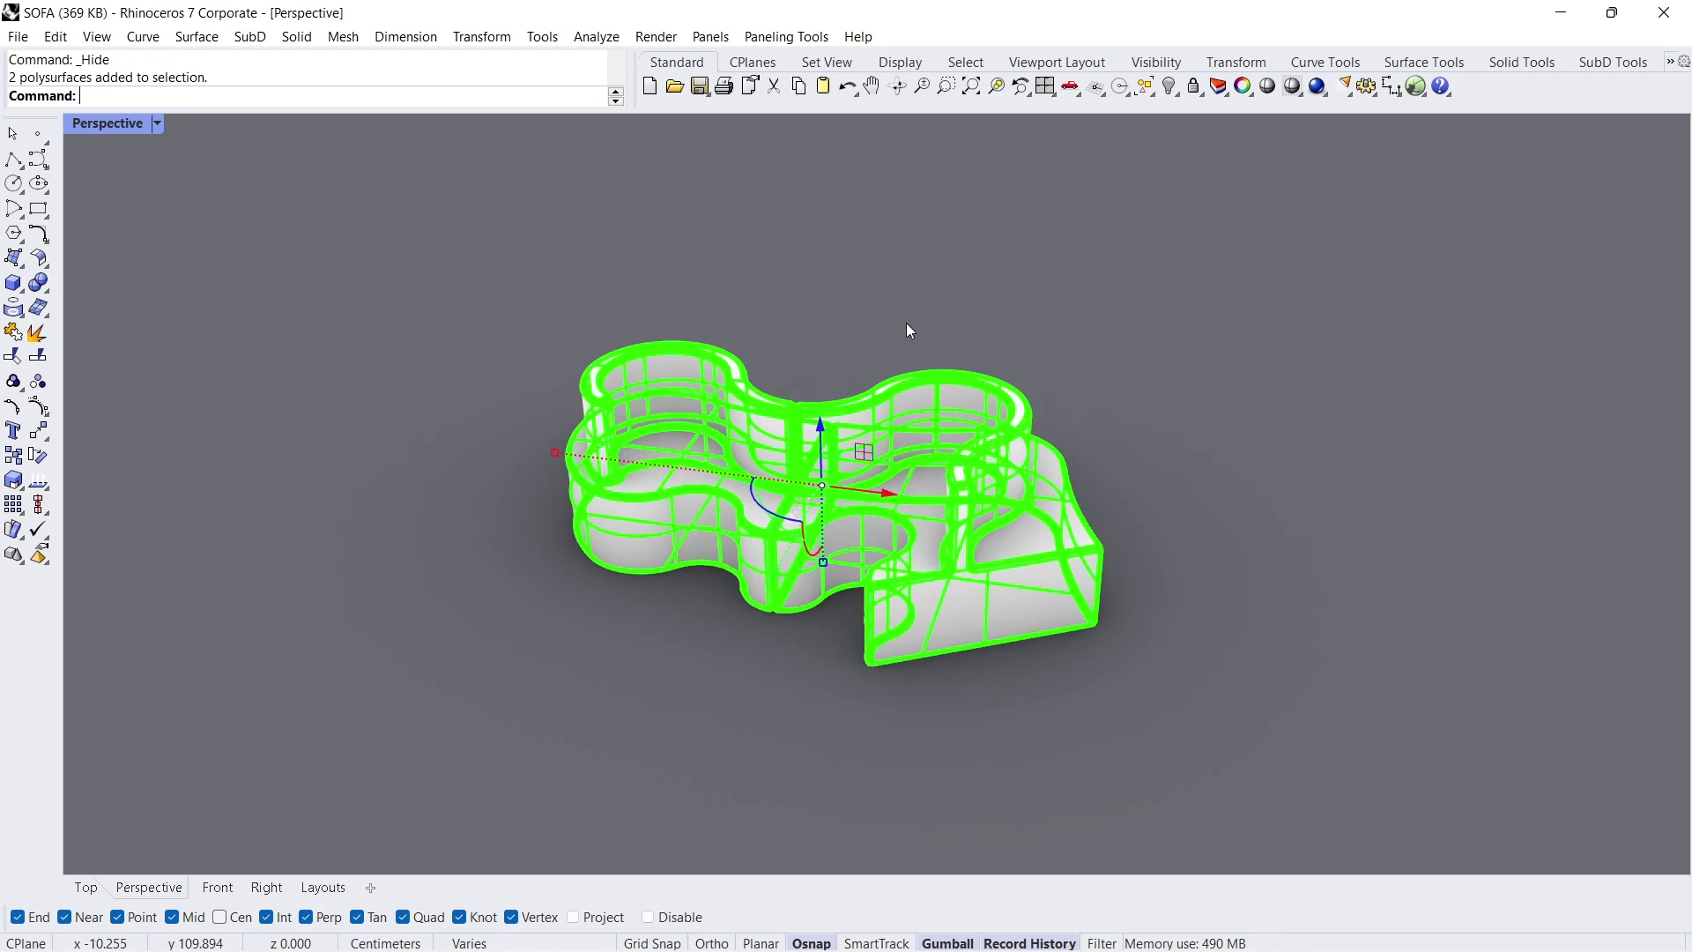
left_click(996, 86)
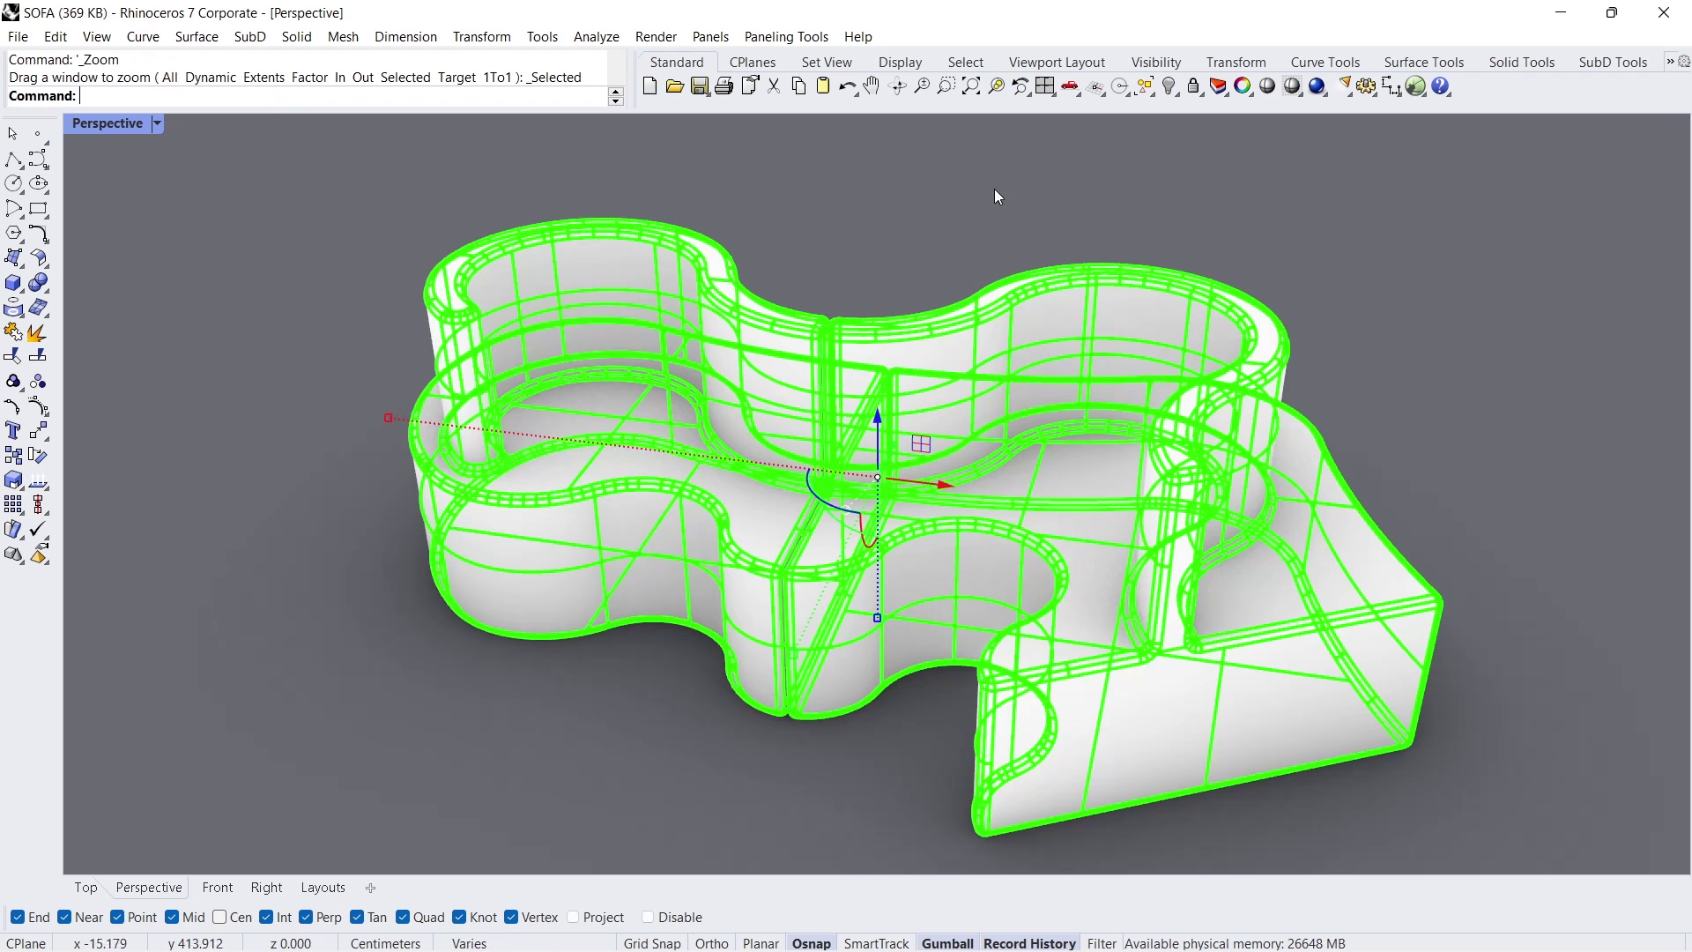
left_click(990, 204)
left_click(158, 126)
left_click(161, 227)
mouse_move(827, 539)
right_mouse_down()
mouse_move(705, 516)
mouse_move(1019, 502)
mouse_move(1152, 517)
mouse_move(1215, 584)
mouse_move(684, 555)
right_mouse_up()
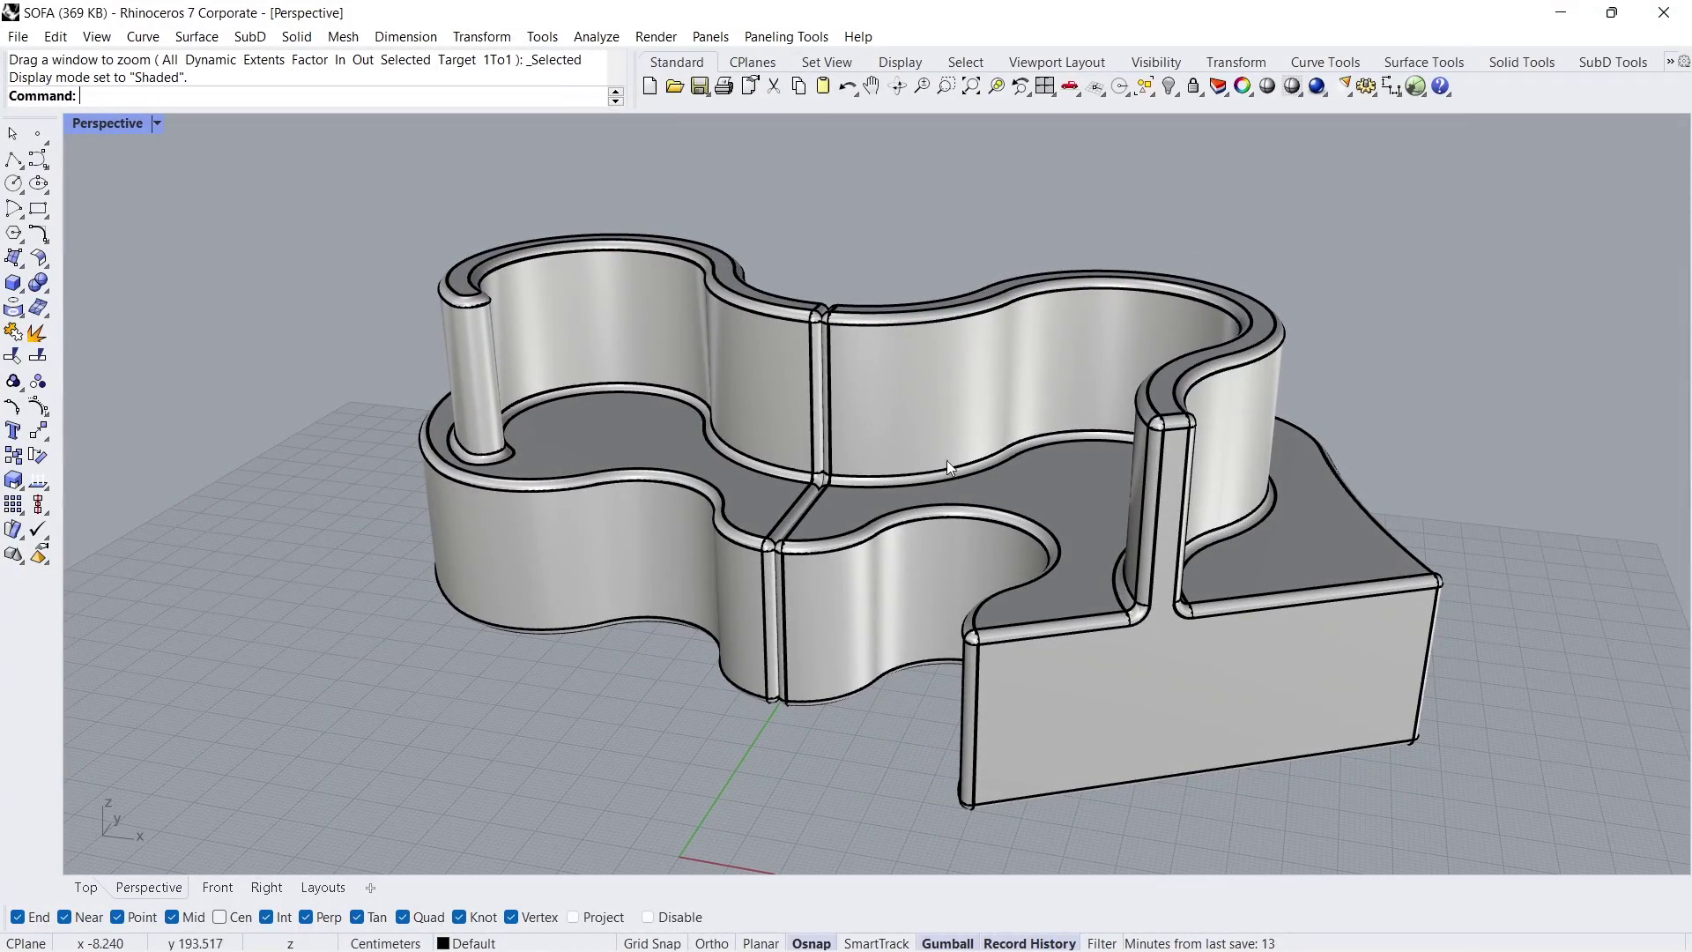
Step: Bring up the Drafting tools and set PrintDisplay's State to Off for the model viewports
left_click(1668, 62)
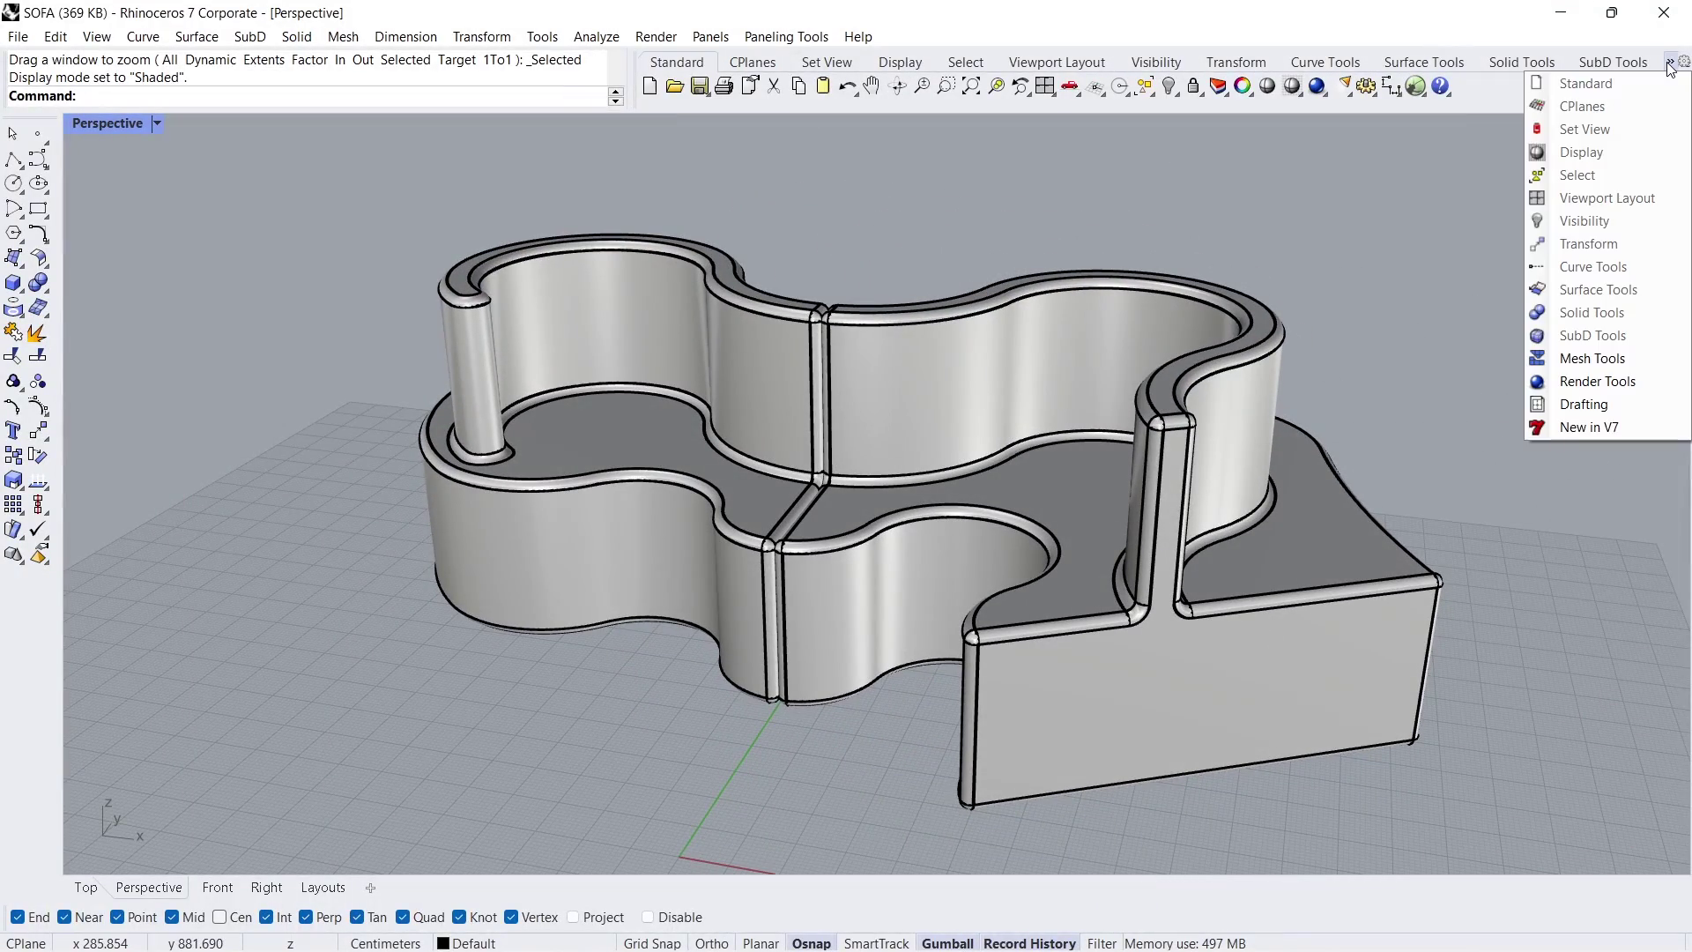
left_click(1607, 402)
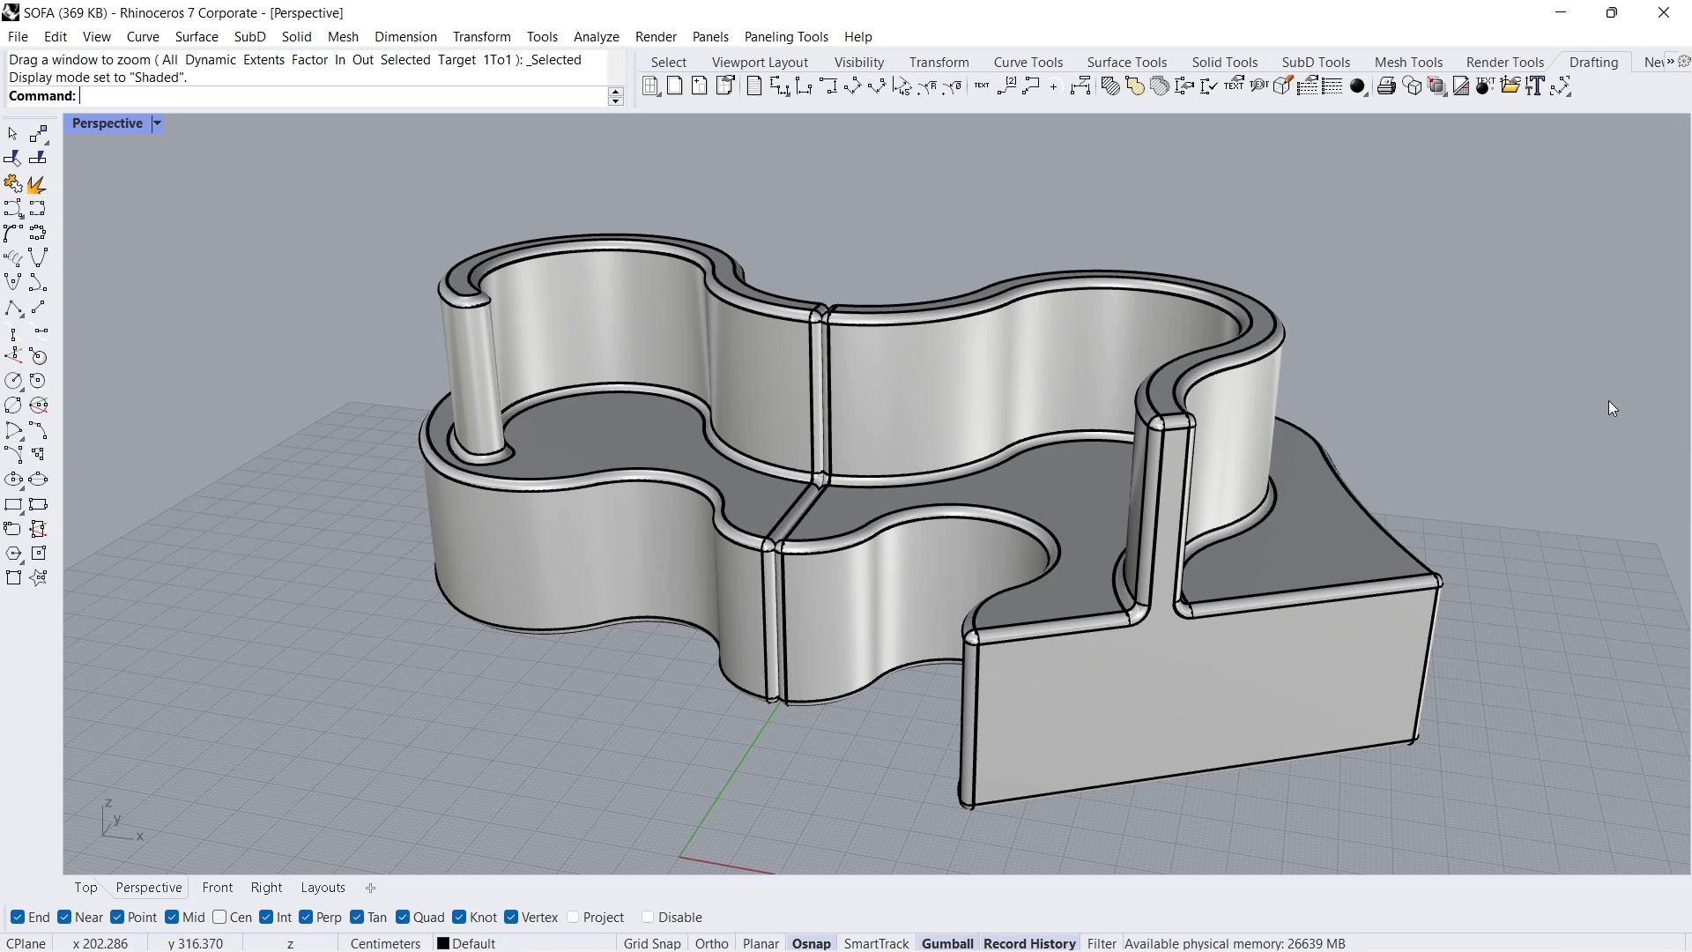
left_click(1407, 92)
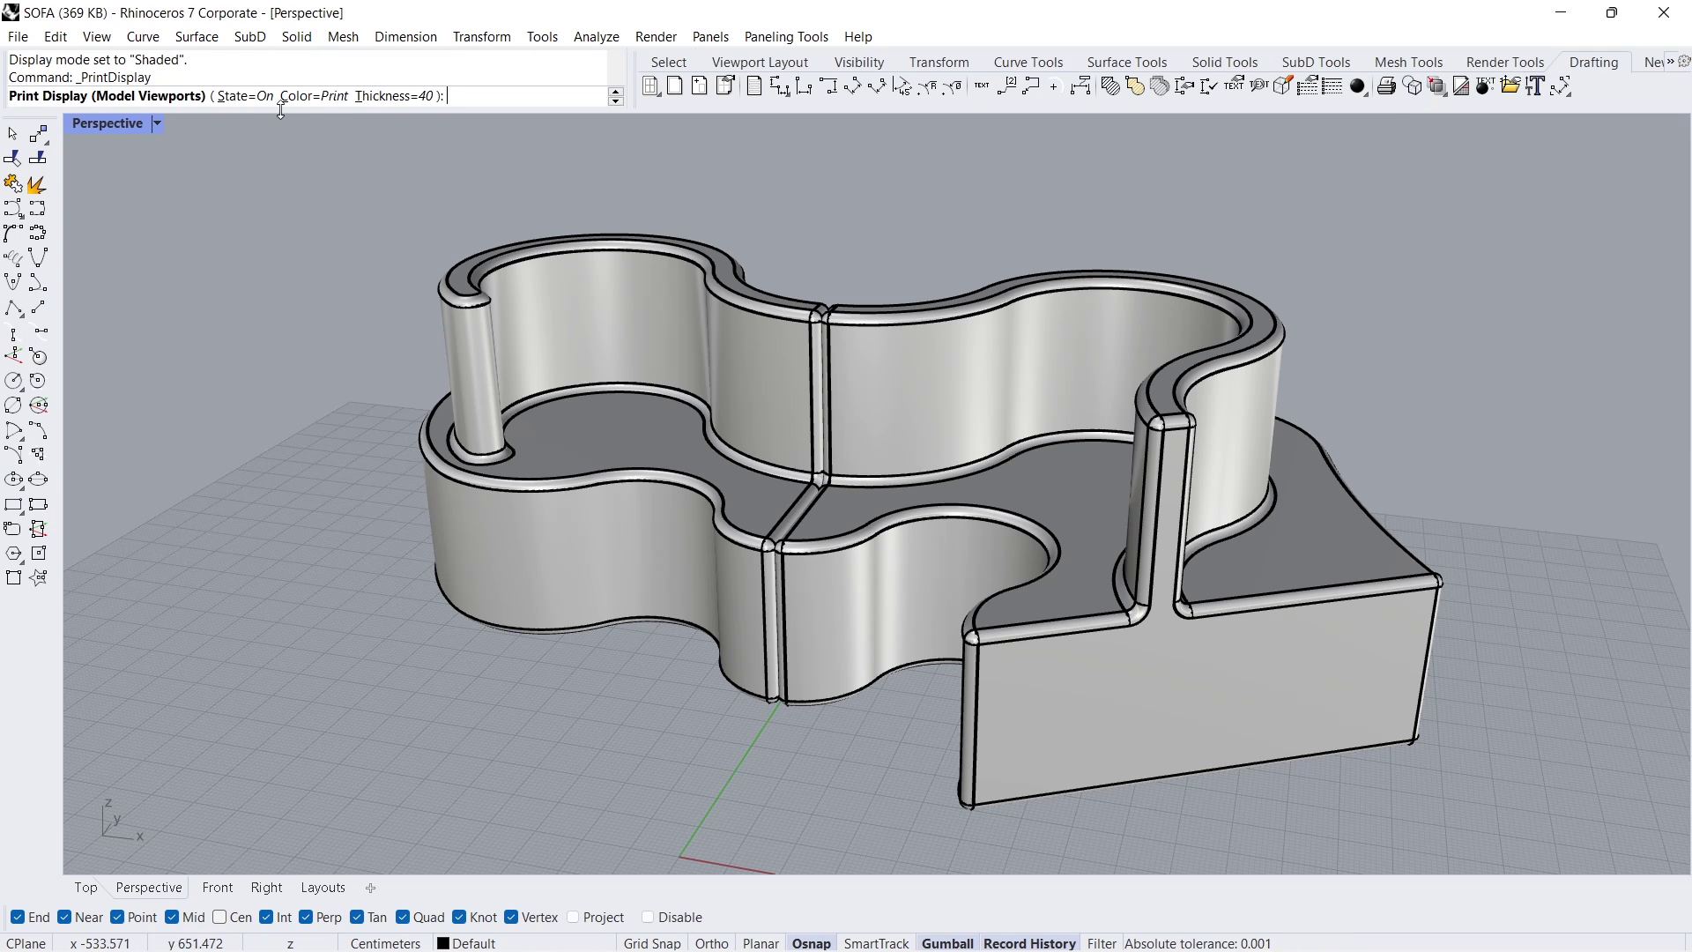
left_click(253, 104)
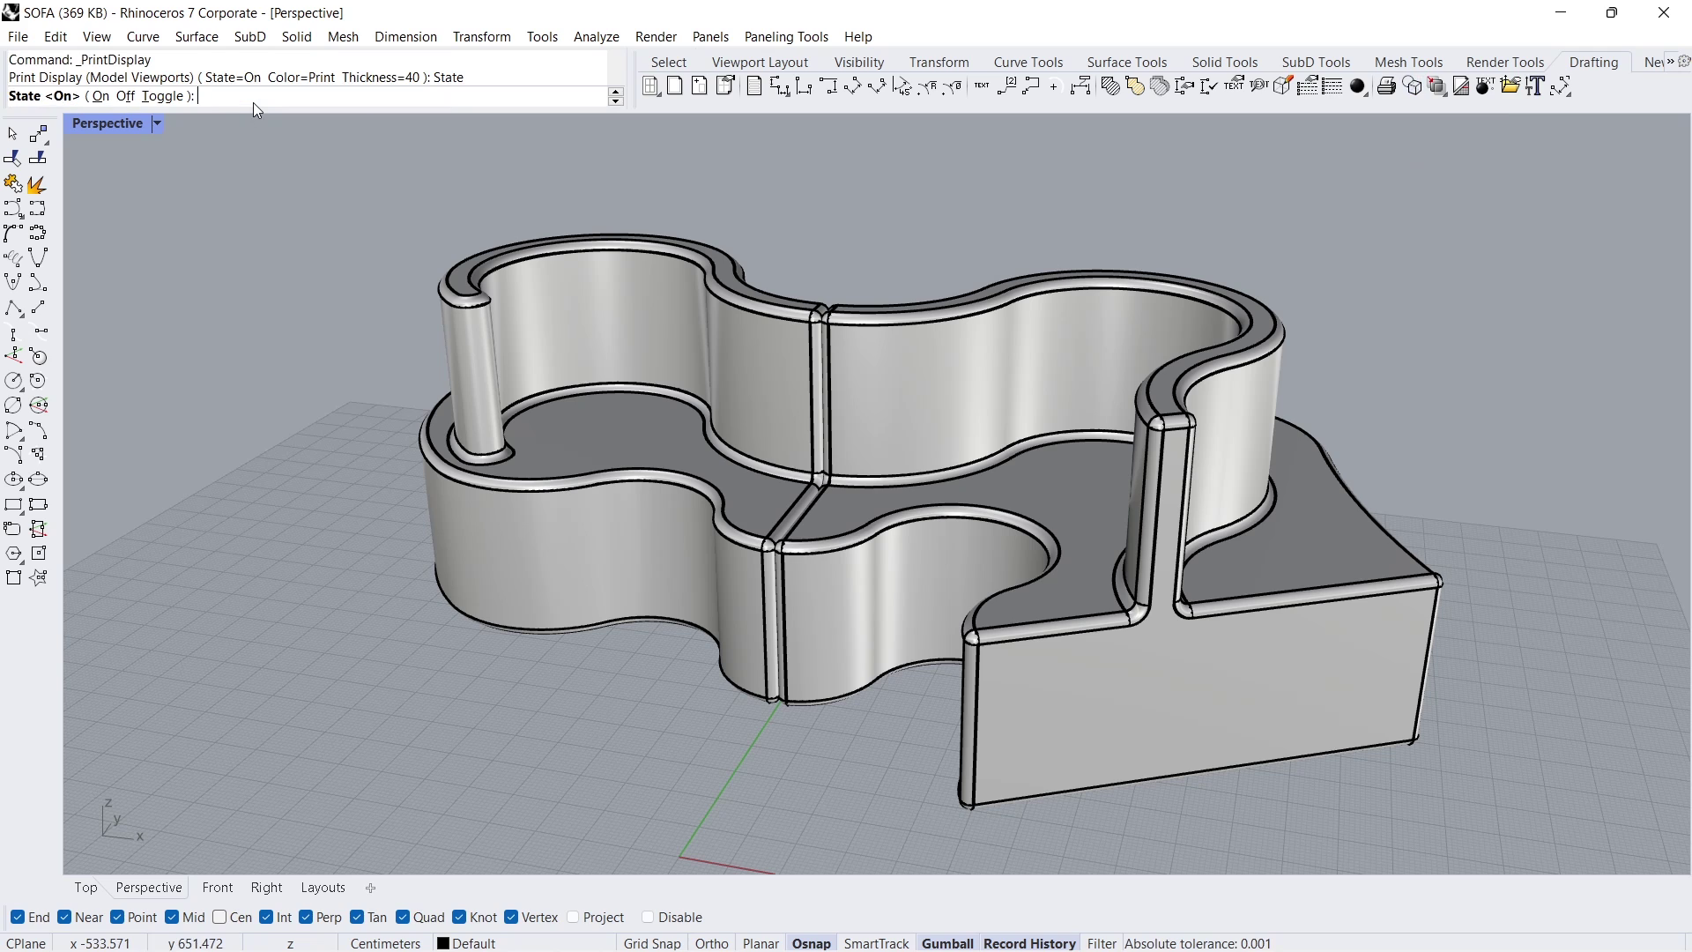
left_click(128, 97)
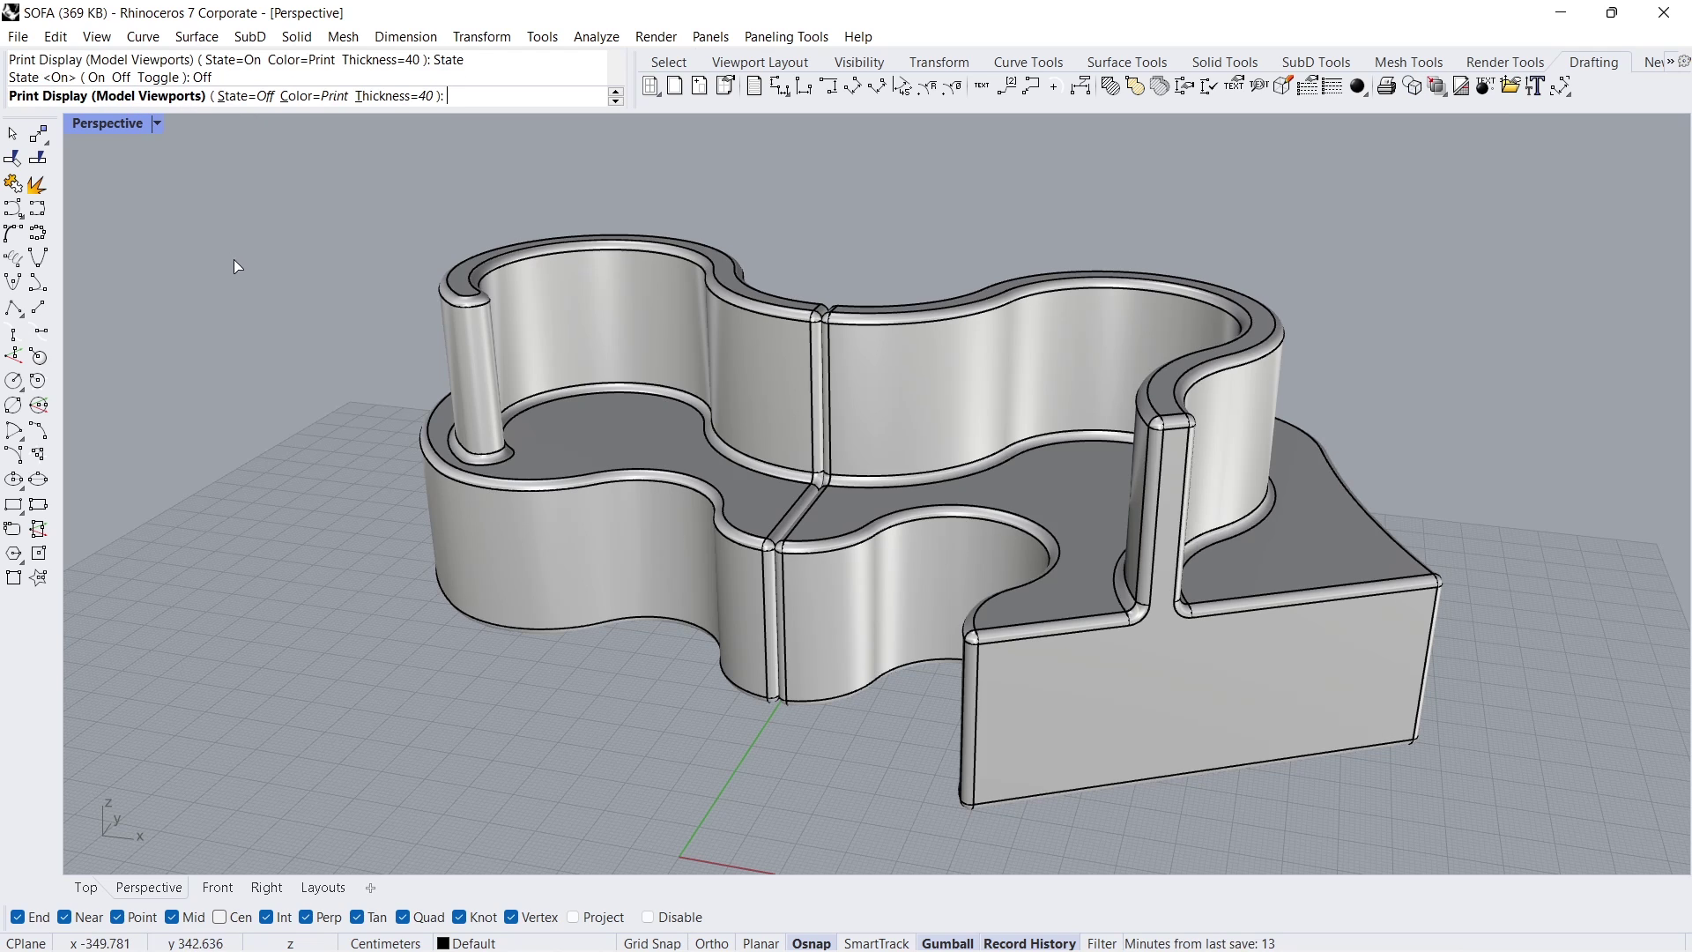
right_click(234, 260)
right_click_drag(461, 383, 396, 384)
Step: Return the perspective viewport to Arctic display and view the filleted sofa from above
left_click(158, 124)
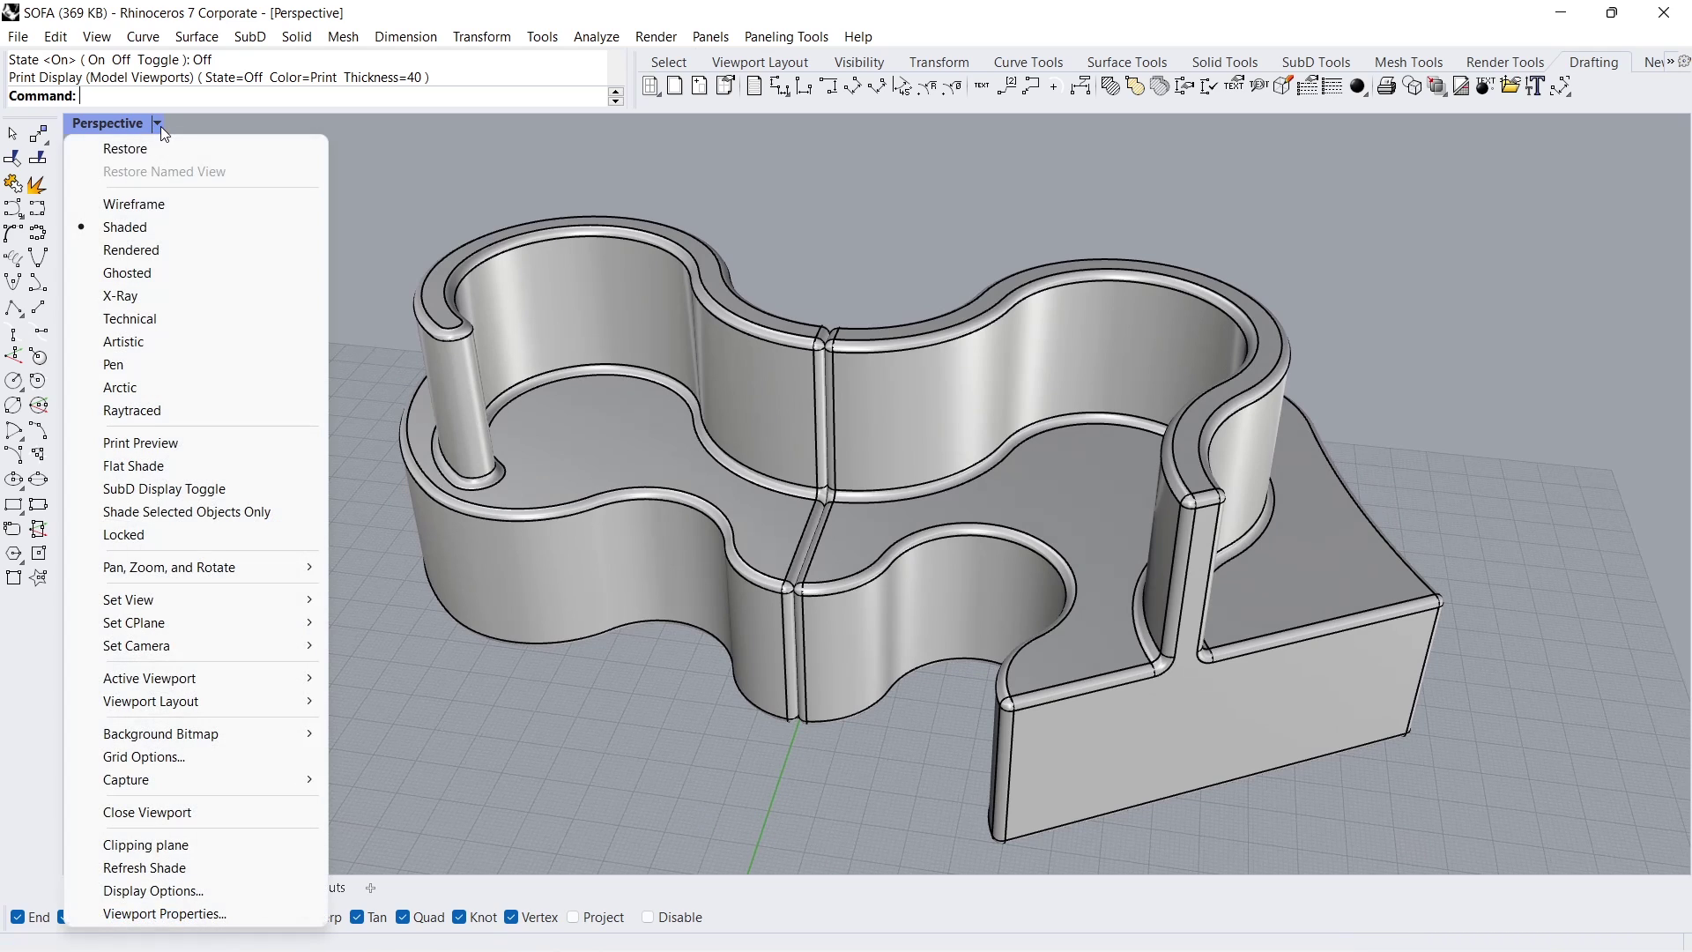
left_click(150, 388)
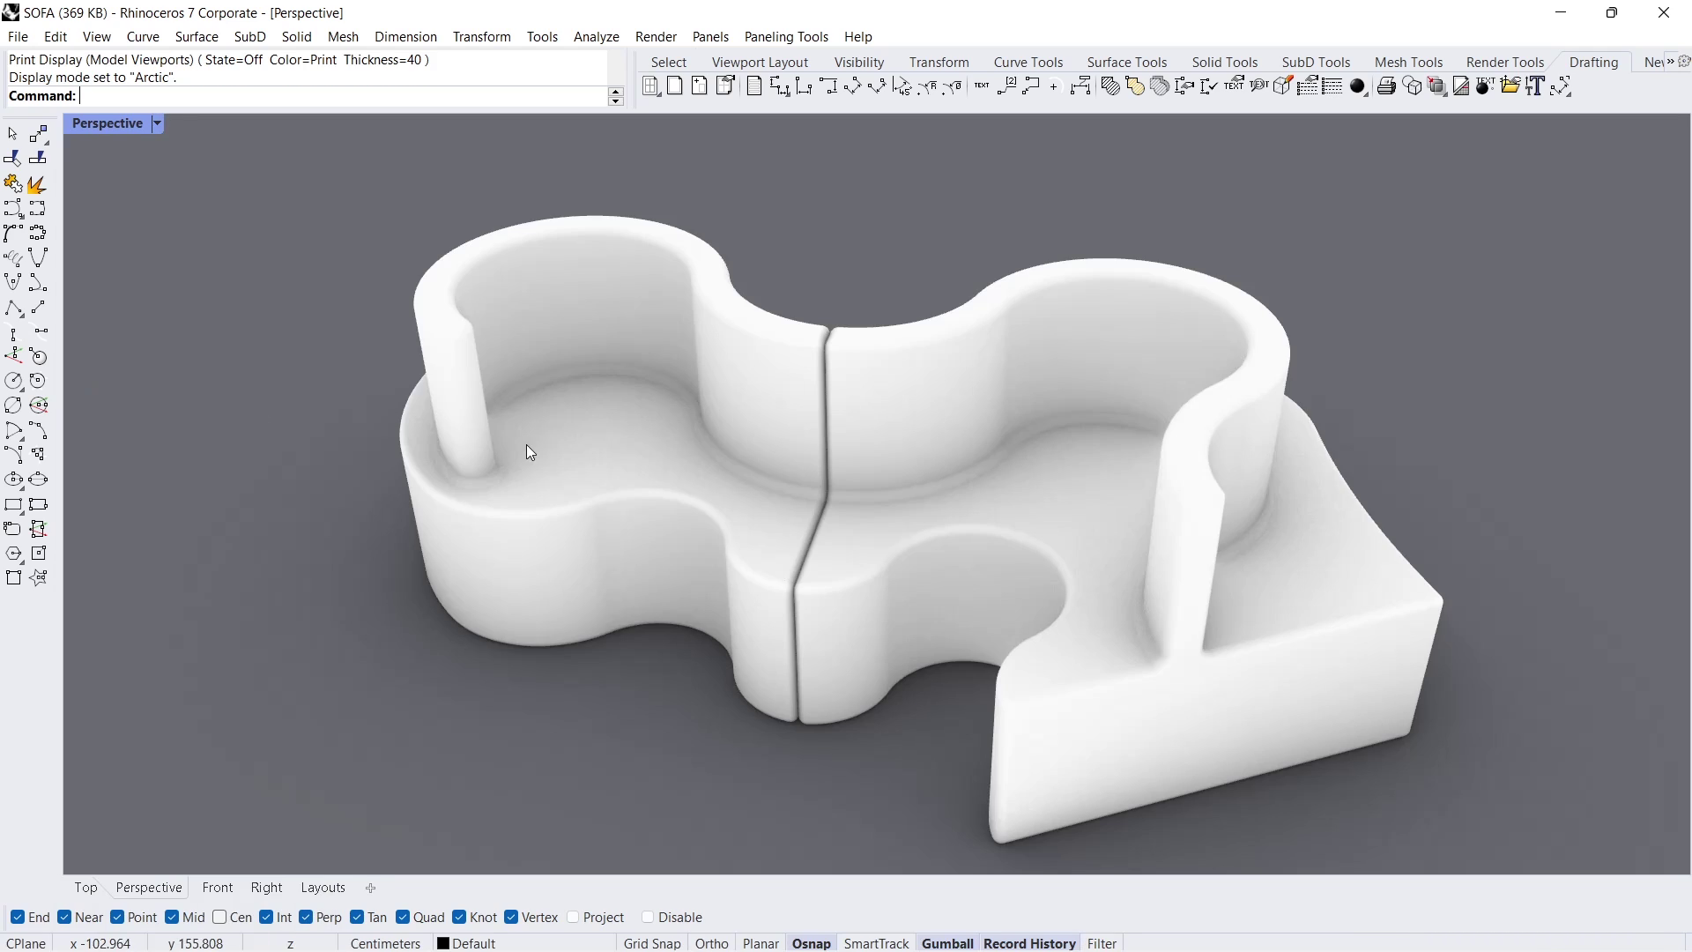
right_click_drag(506, 463, 547, 494)
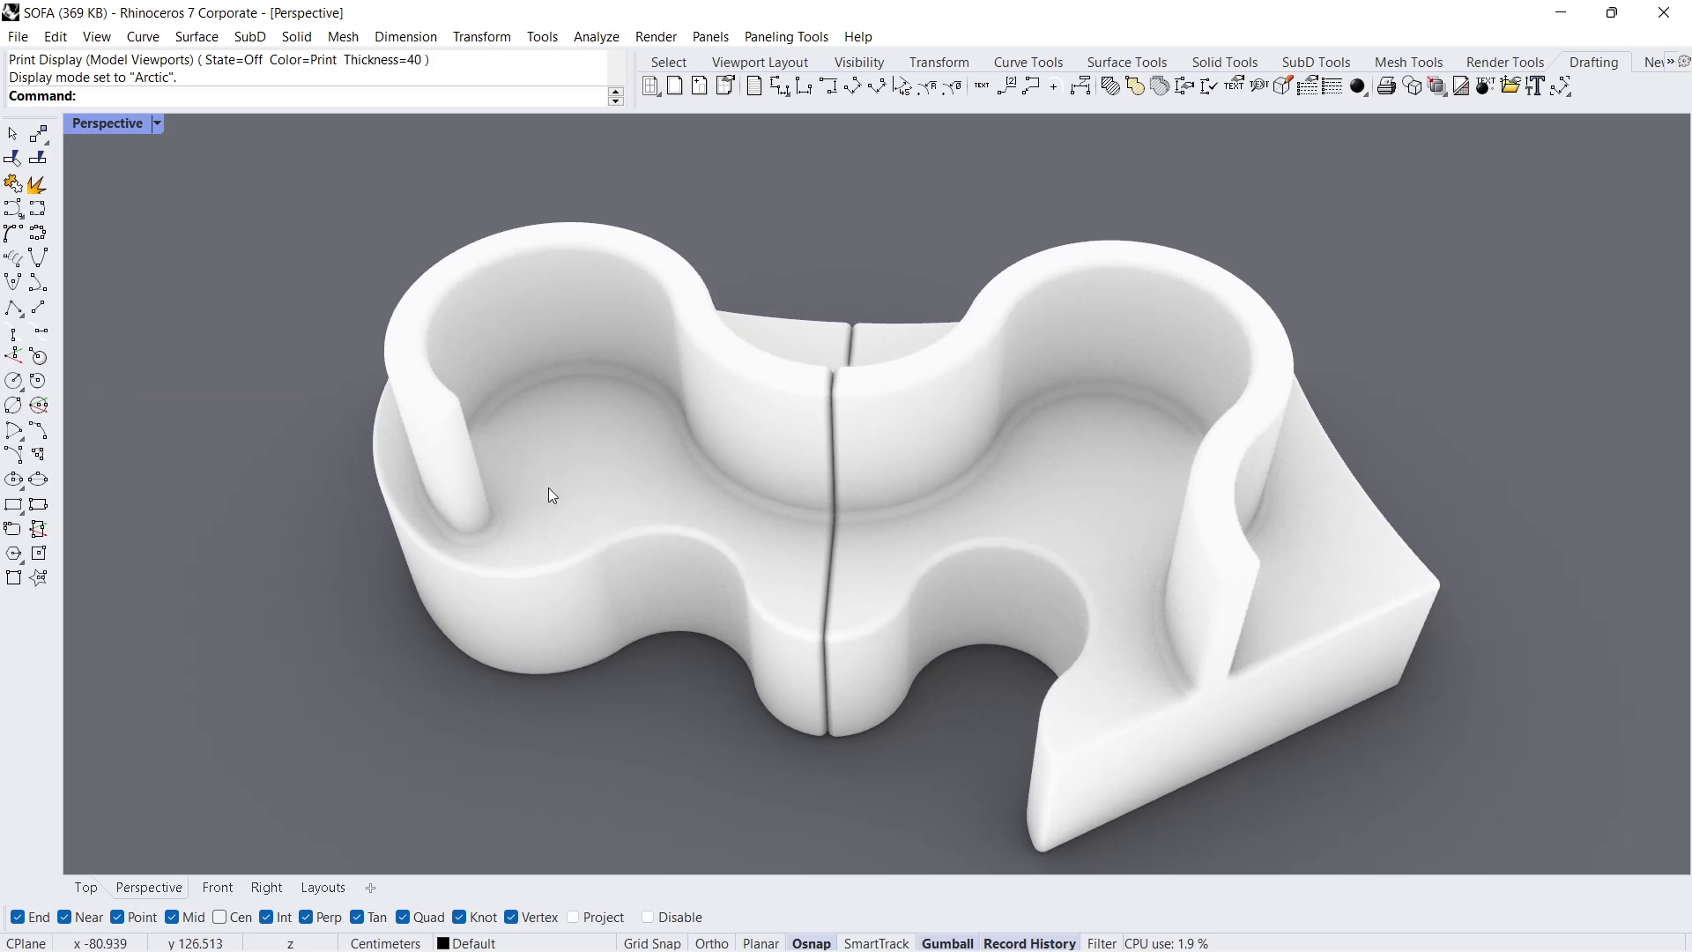
Step: Mirror both sofa sections with copy across the right section's angled end face, starting the mirror plane at 0
scroll(564, 480, "down", 2)
scroll(567, 479, "down", 3)
left_click_drag(853, 677, 658, 509)
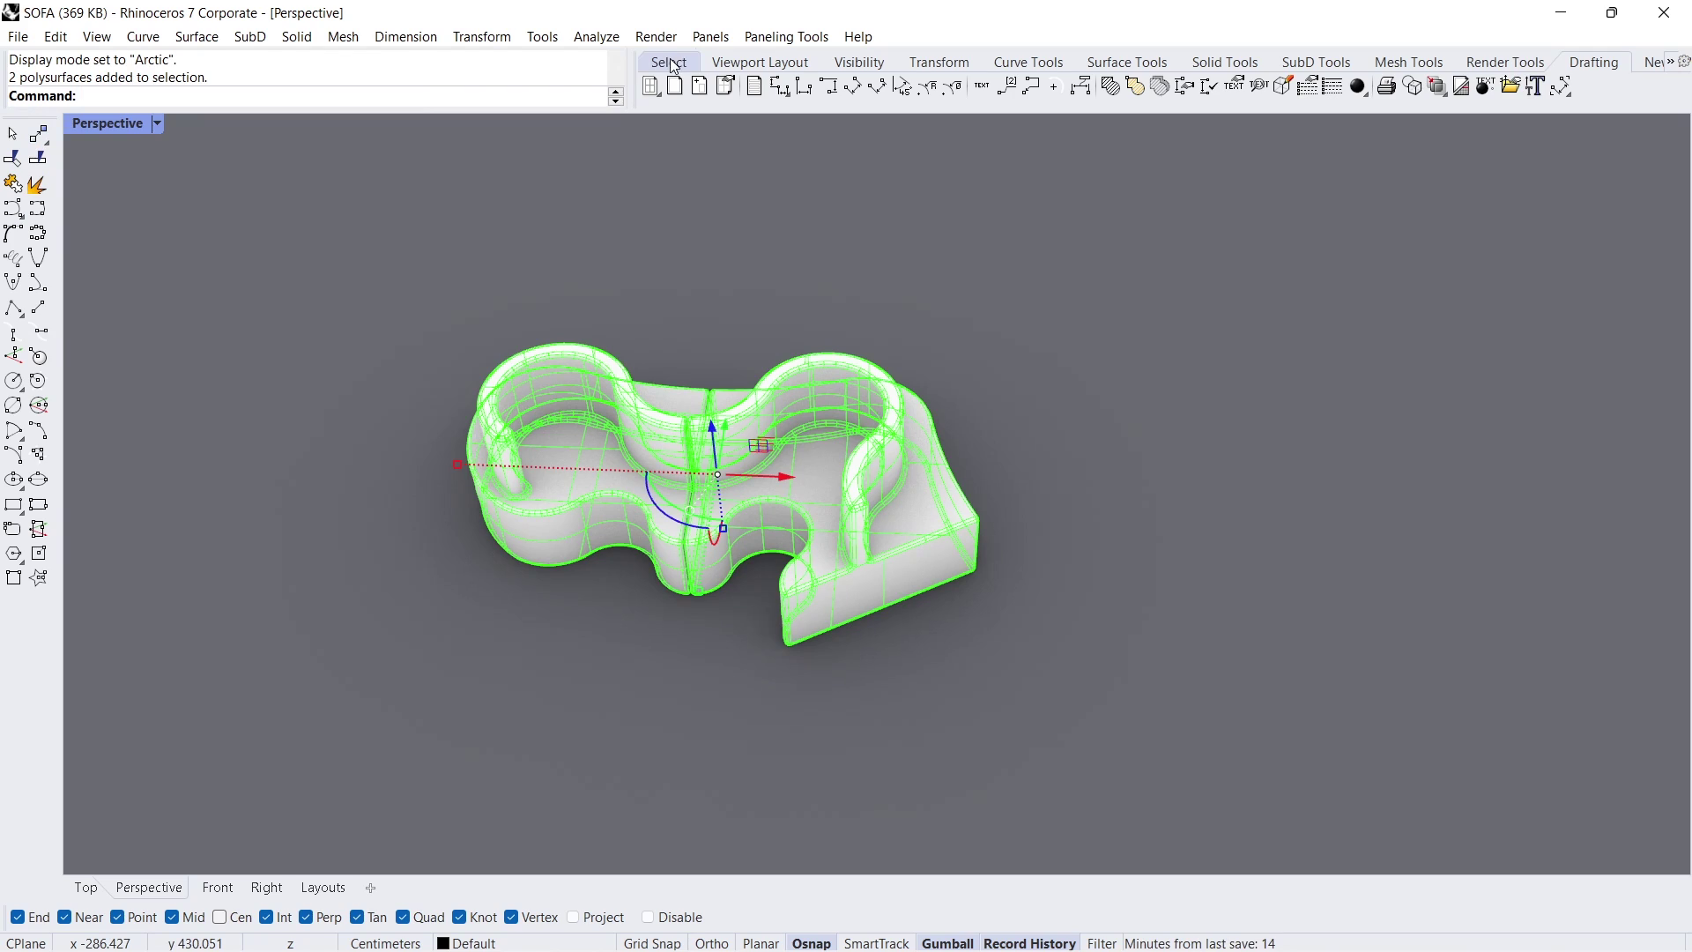
scroll(674, 66, "up", 14)
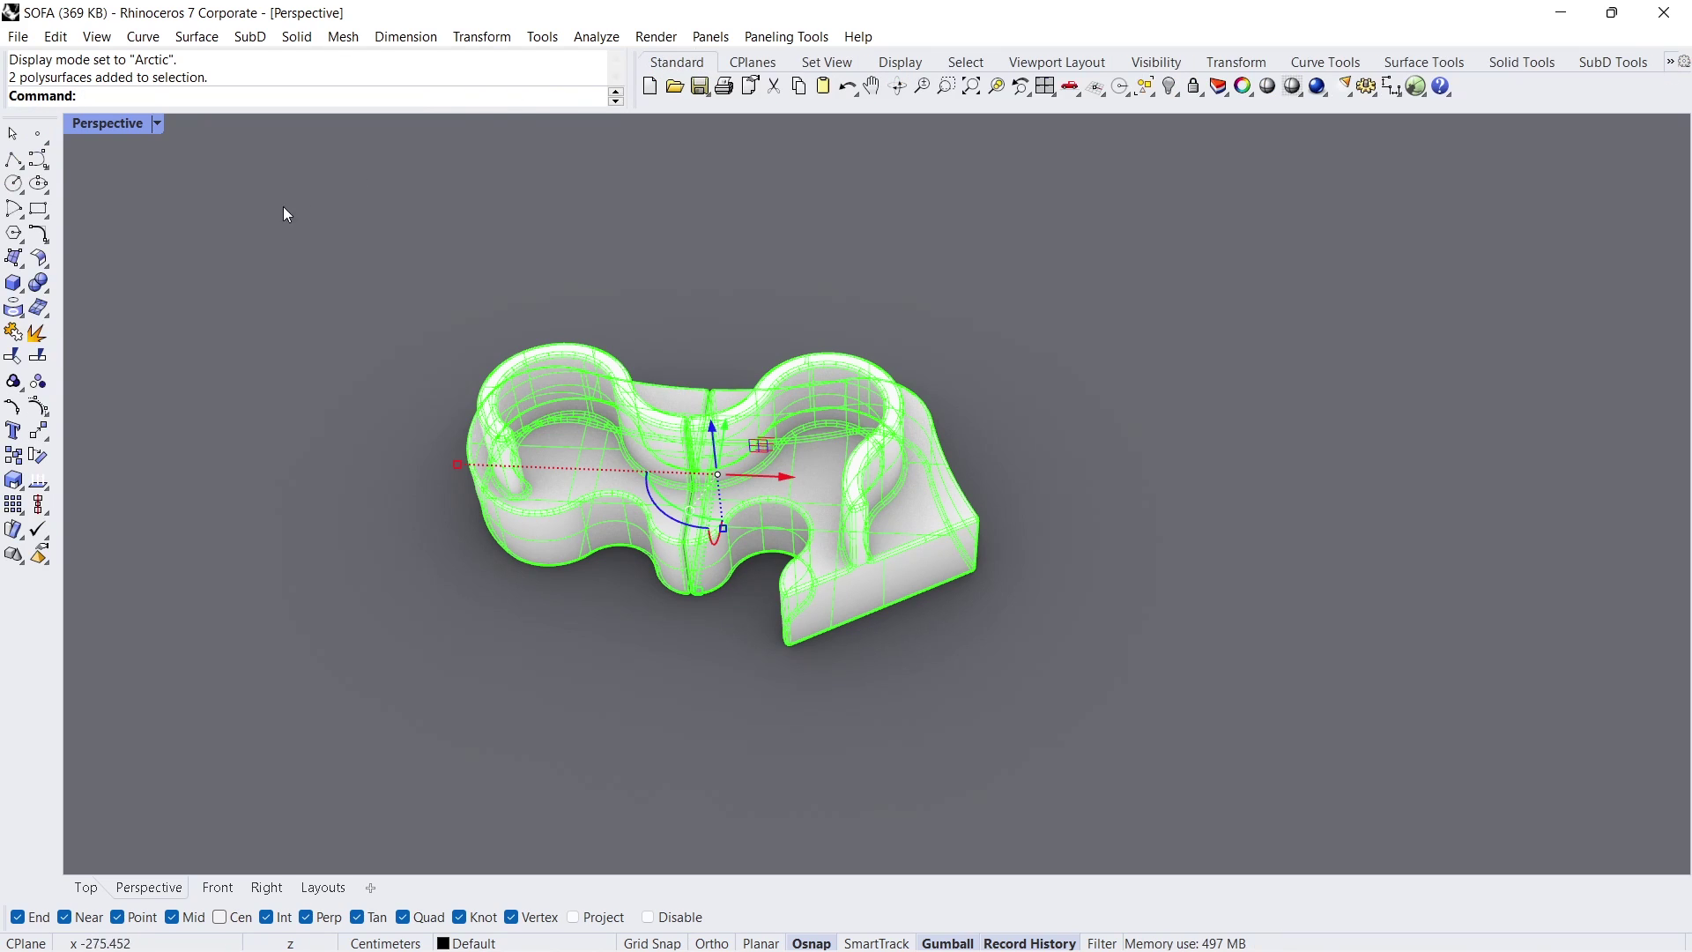
left_click(48, 439)
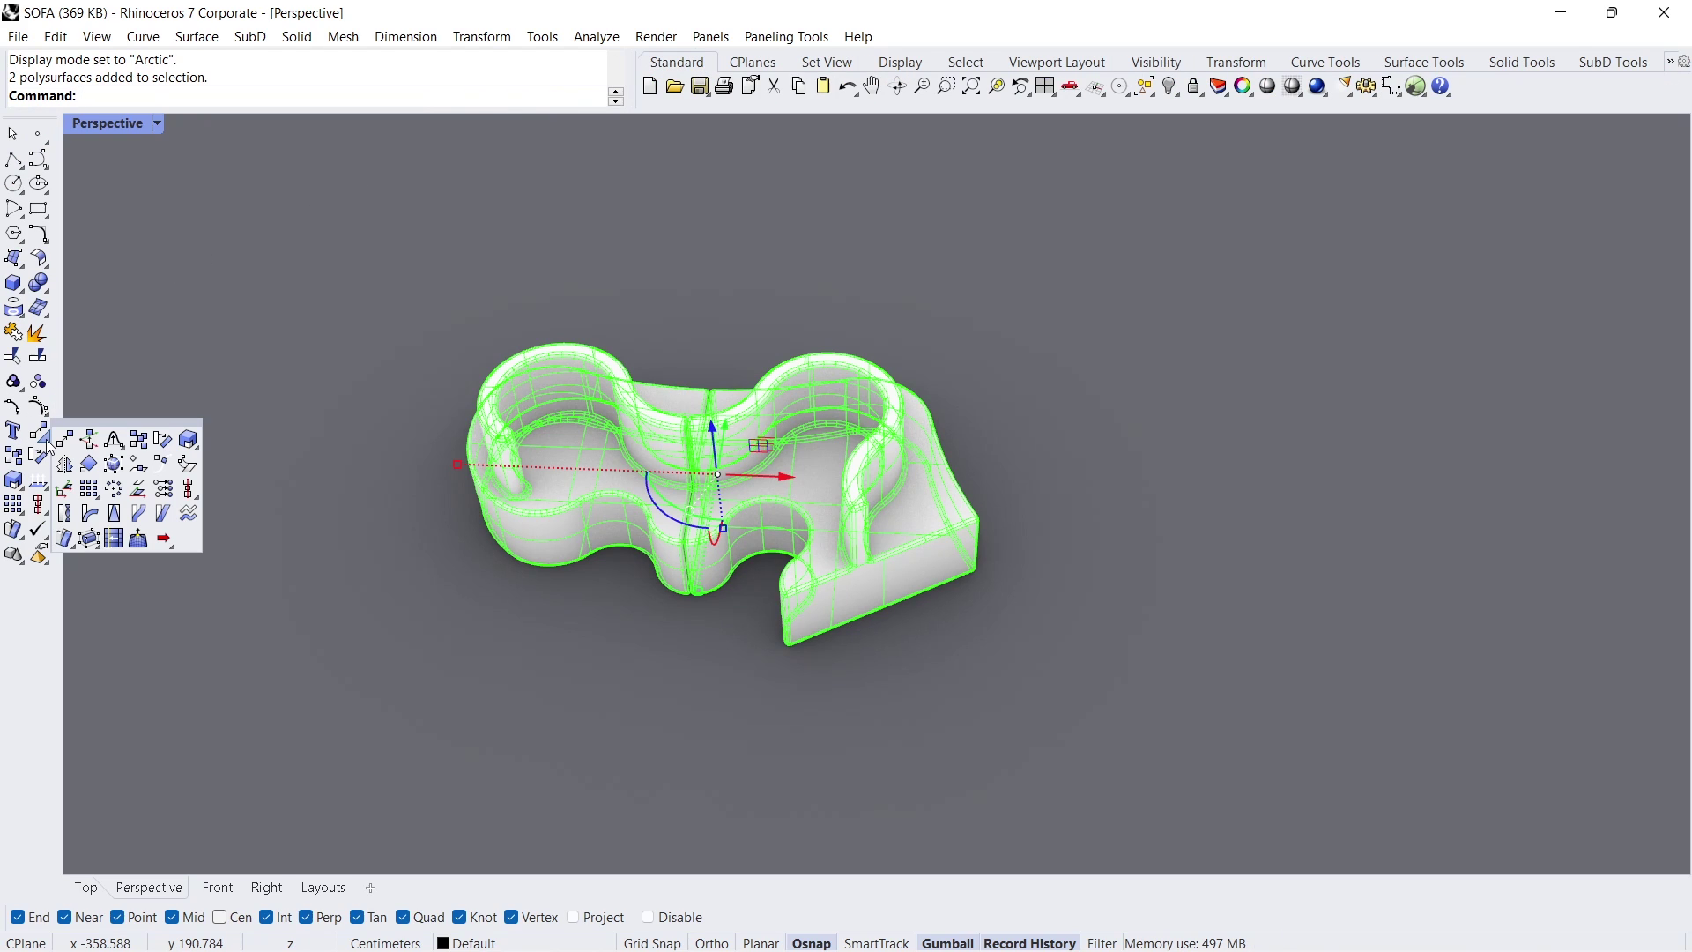
left_click(64, 465)
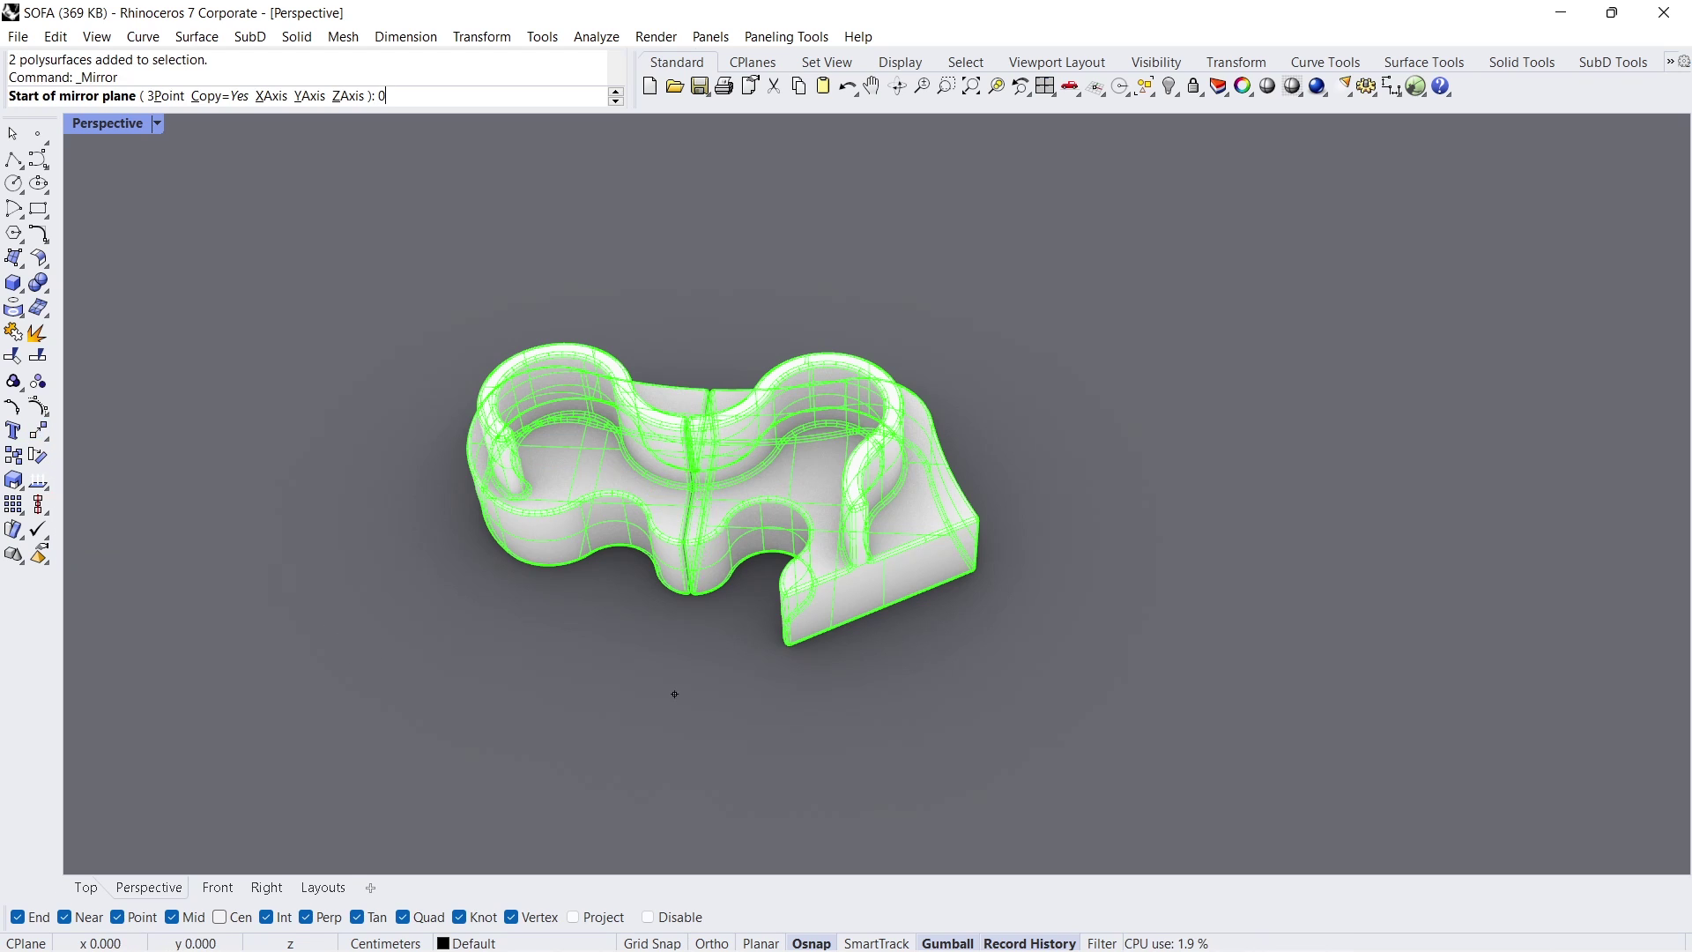
key("Return")
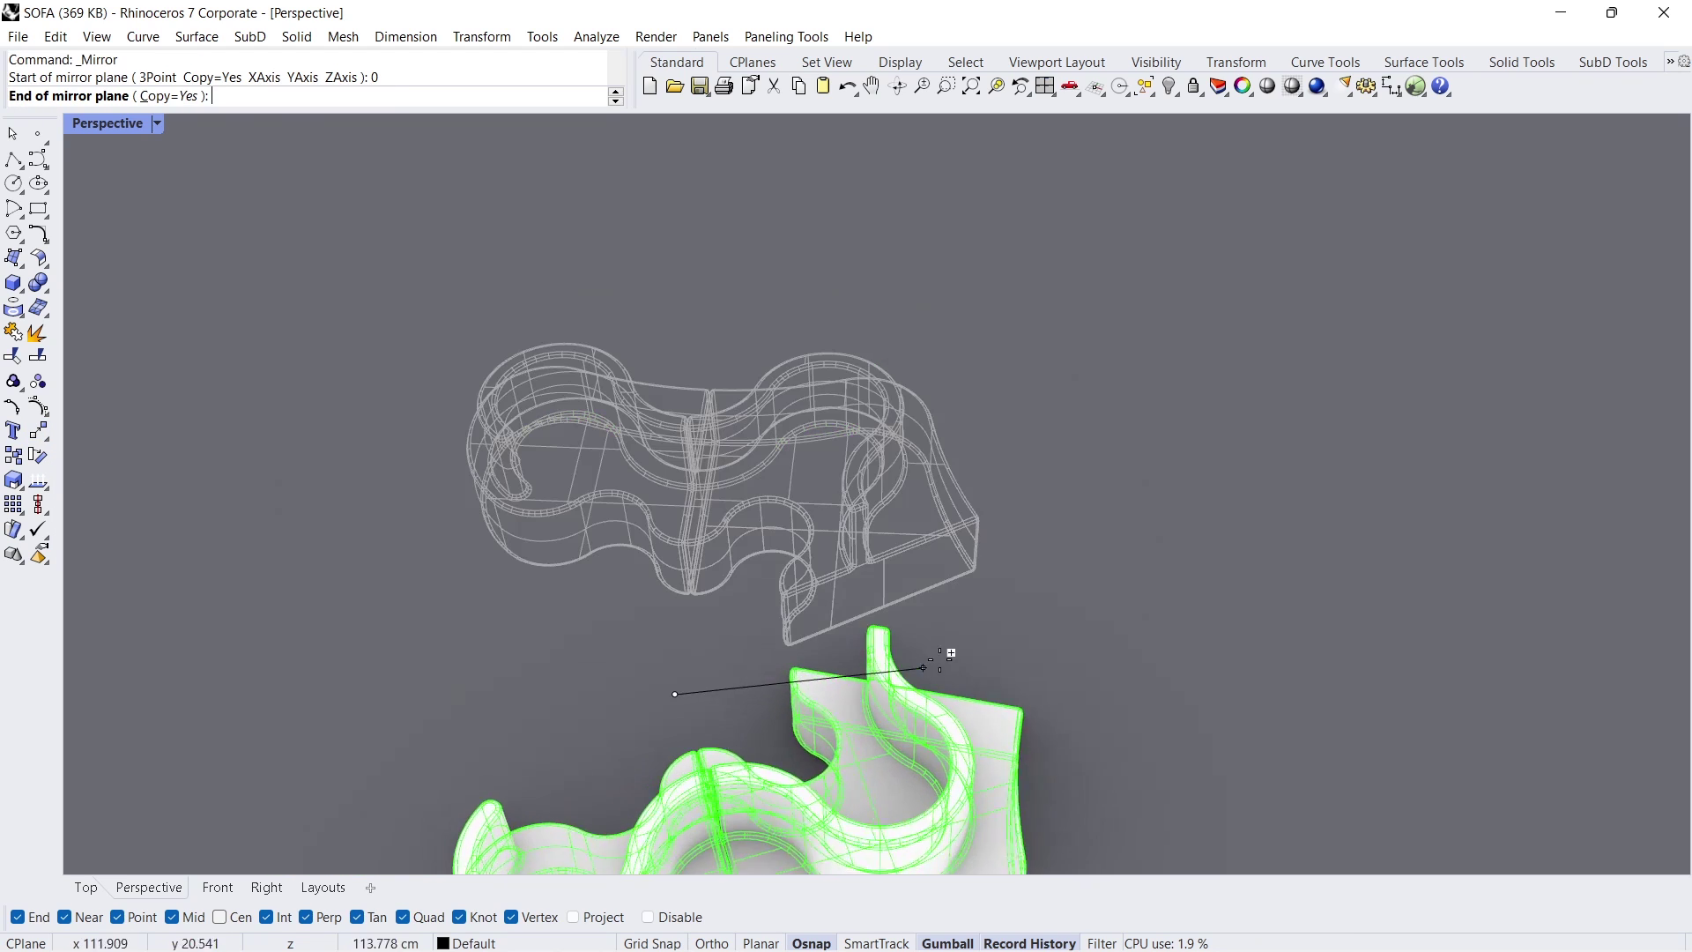
left_click(957, 586)
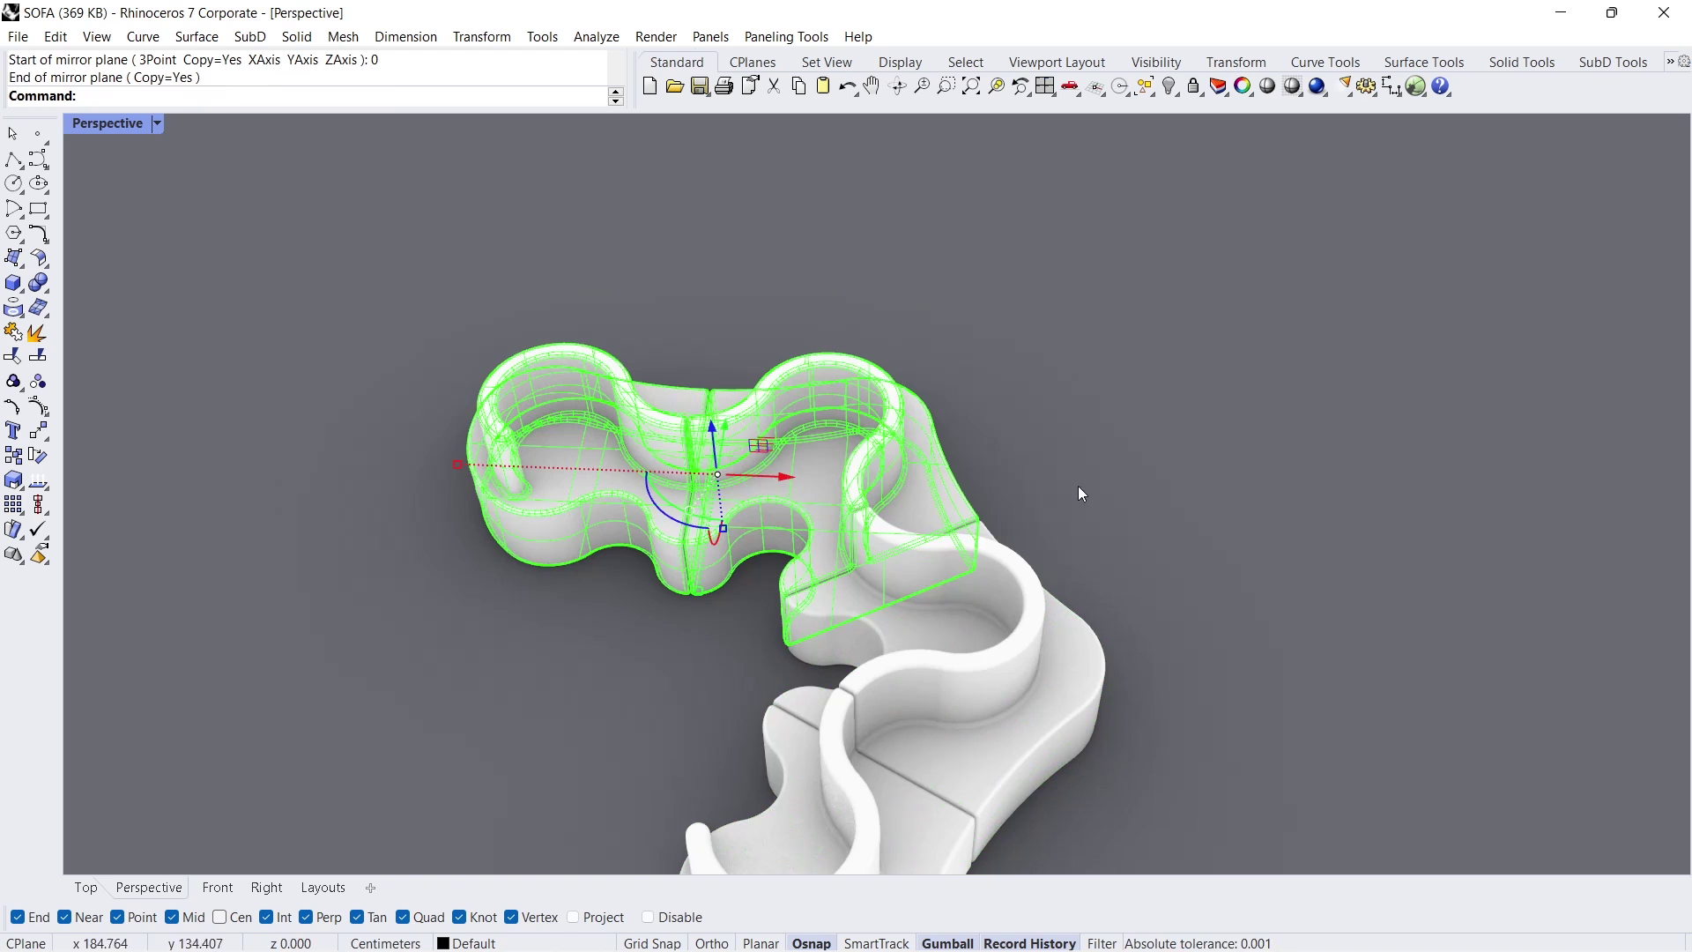
left_click(1088, 459)
Step: Place a duplicate of the leftmost end section in empty space well to the left of the four-section sofa
right_click_drag(1002, 372, 807, 449)
scroll(965, 516, "up", 3)
right_click_drag(658, 472, 906, 392, "shift")
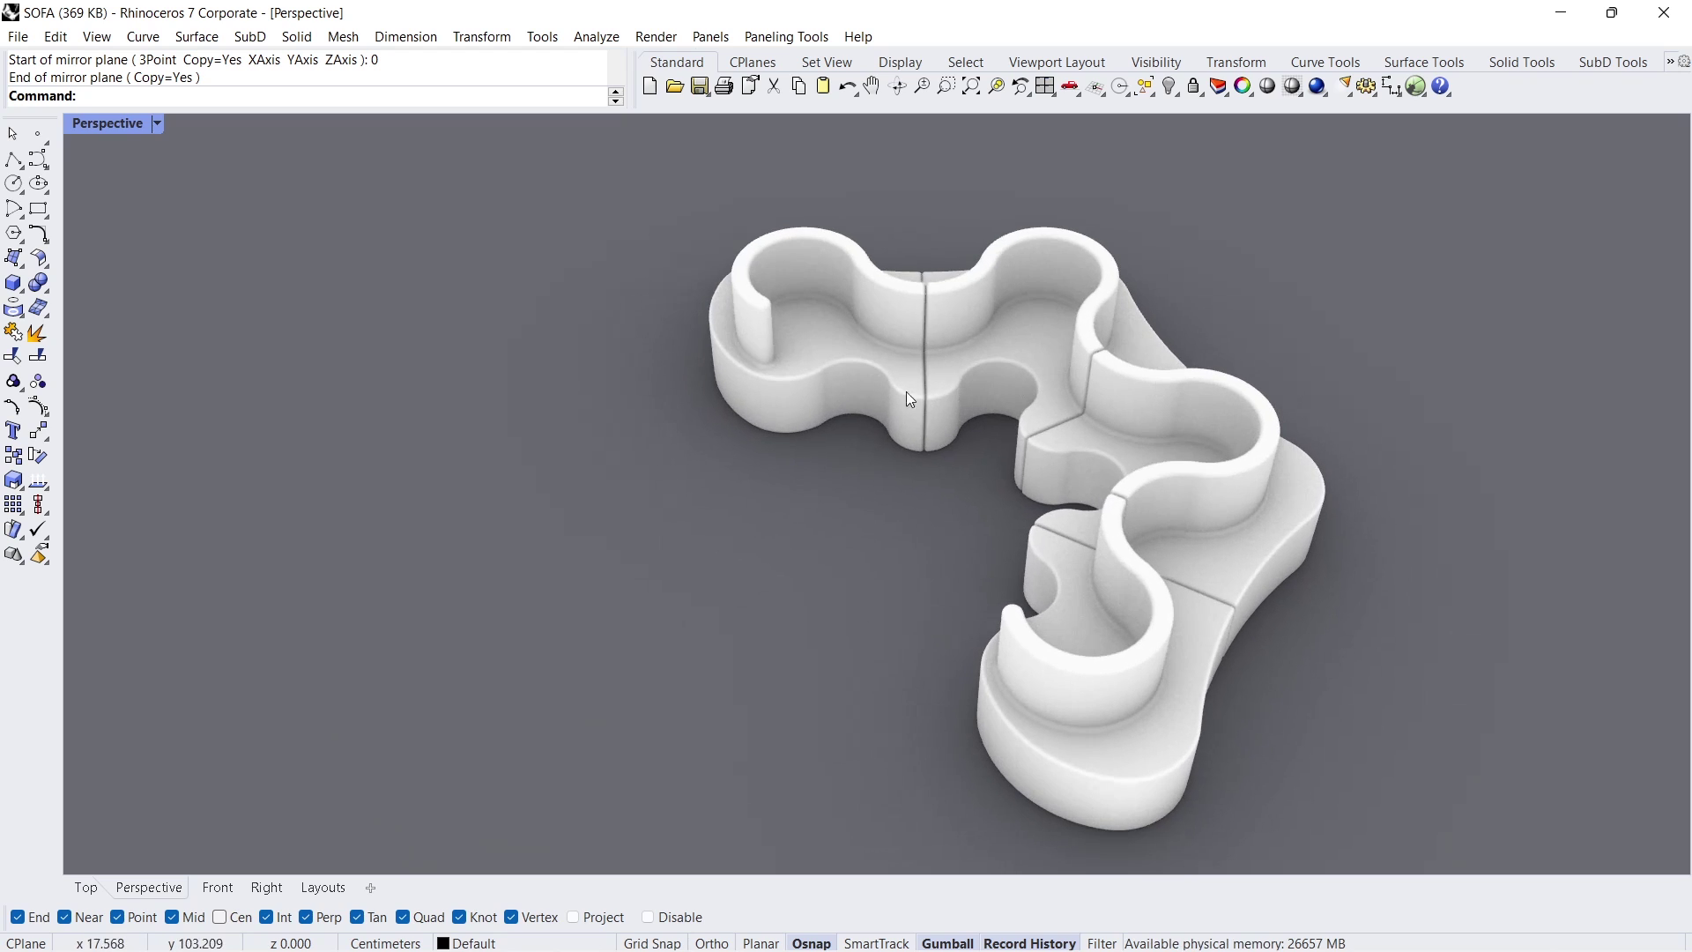
left_click(804, 392)
left_click_drag(886, 332, 196, 393)
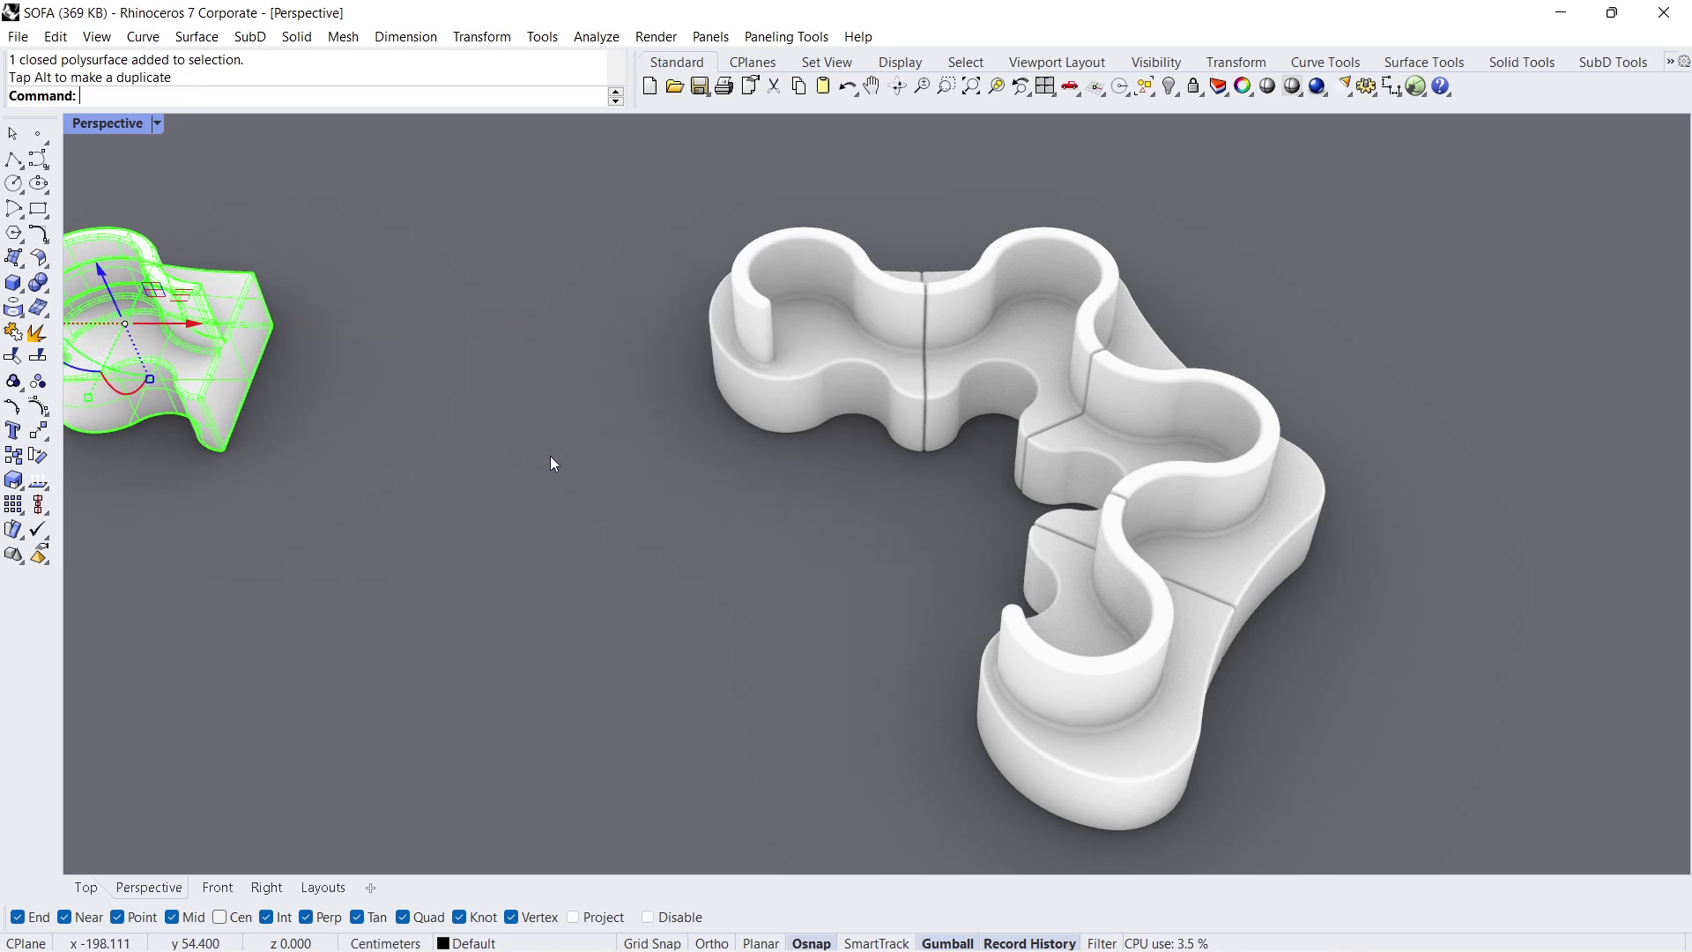
right_click_drag(495, 458, 477, 452)
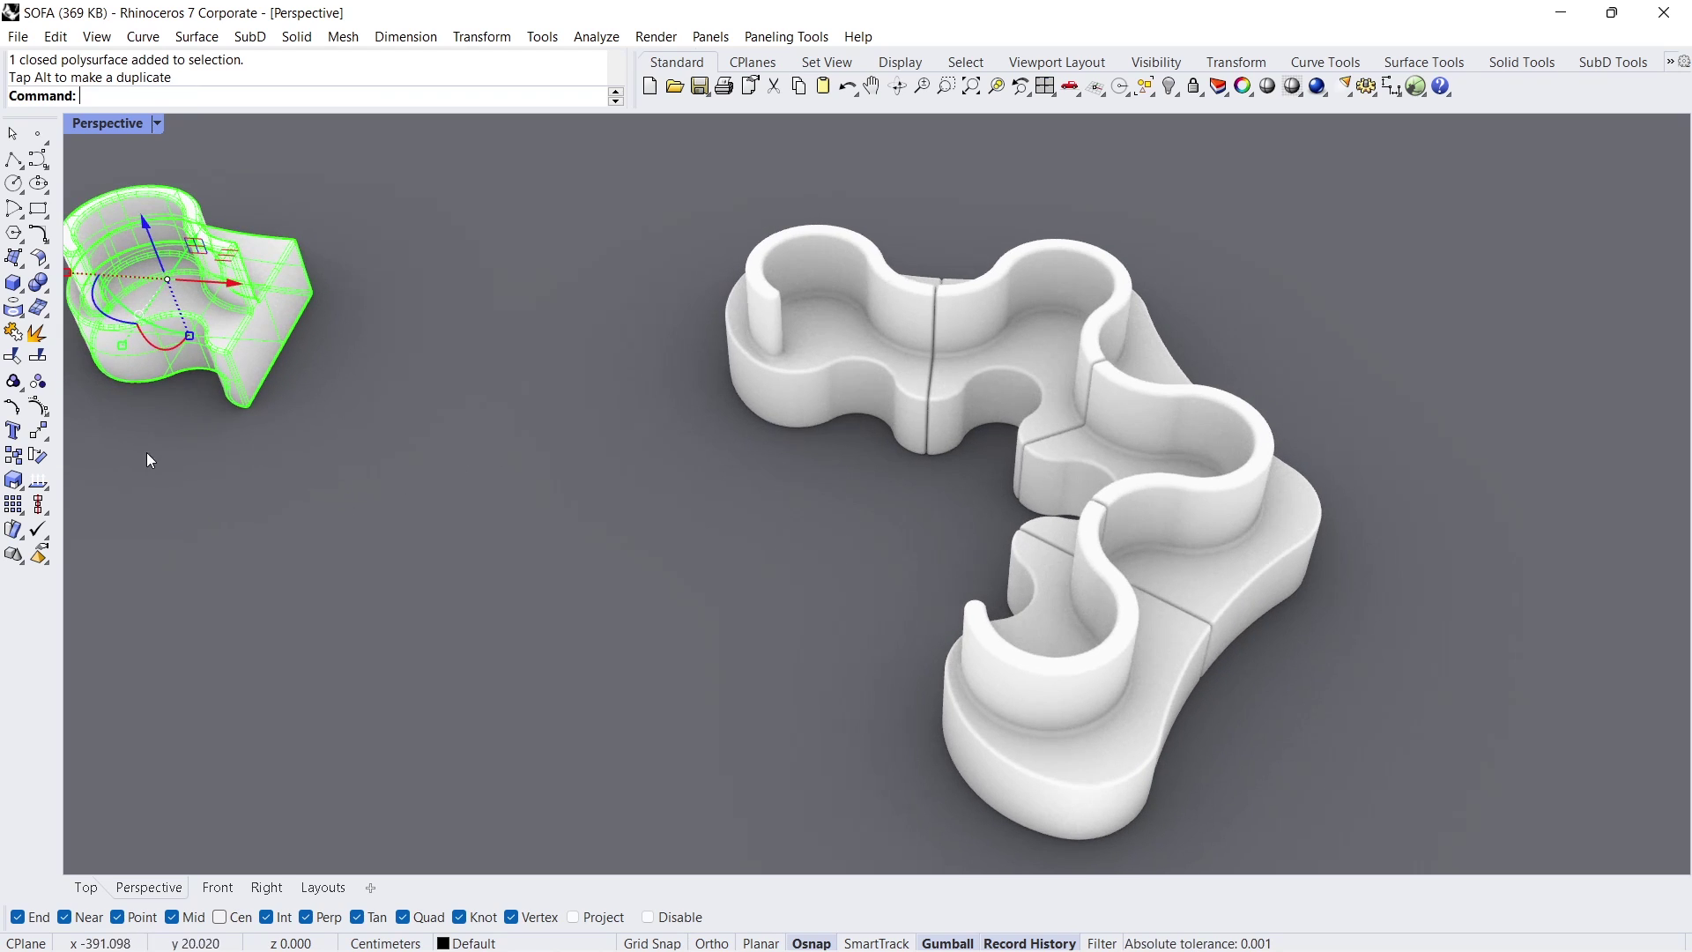
Step: Mirror the duplicated end section across its flat joining face, keeping the original, to form a separate two-section sofa
left_click(42, 434)
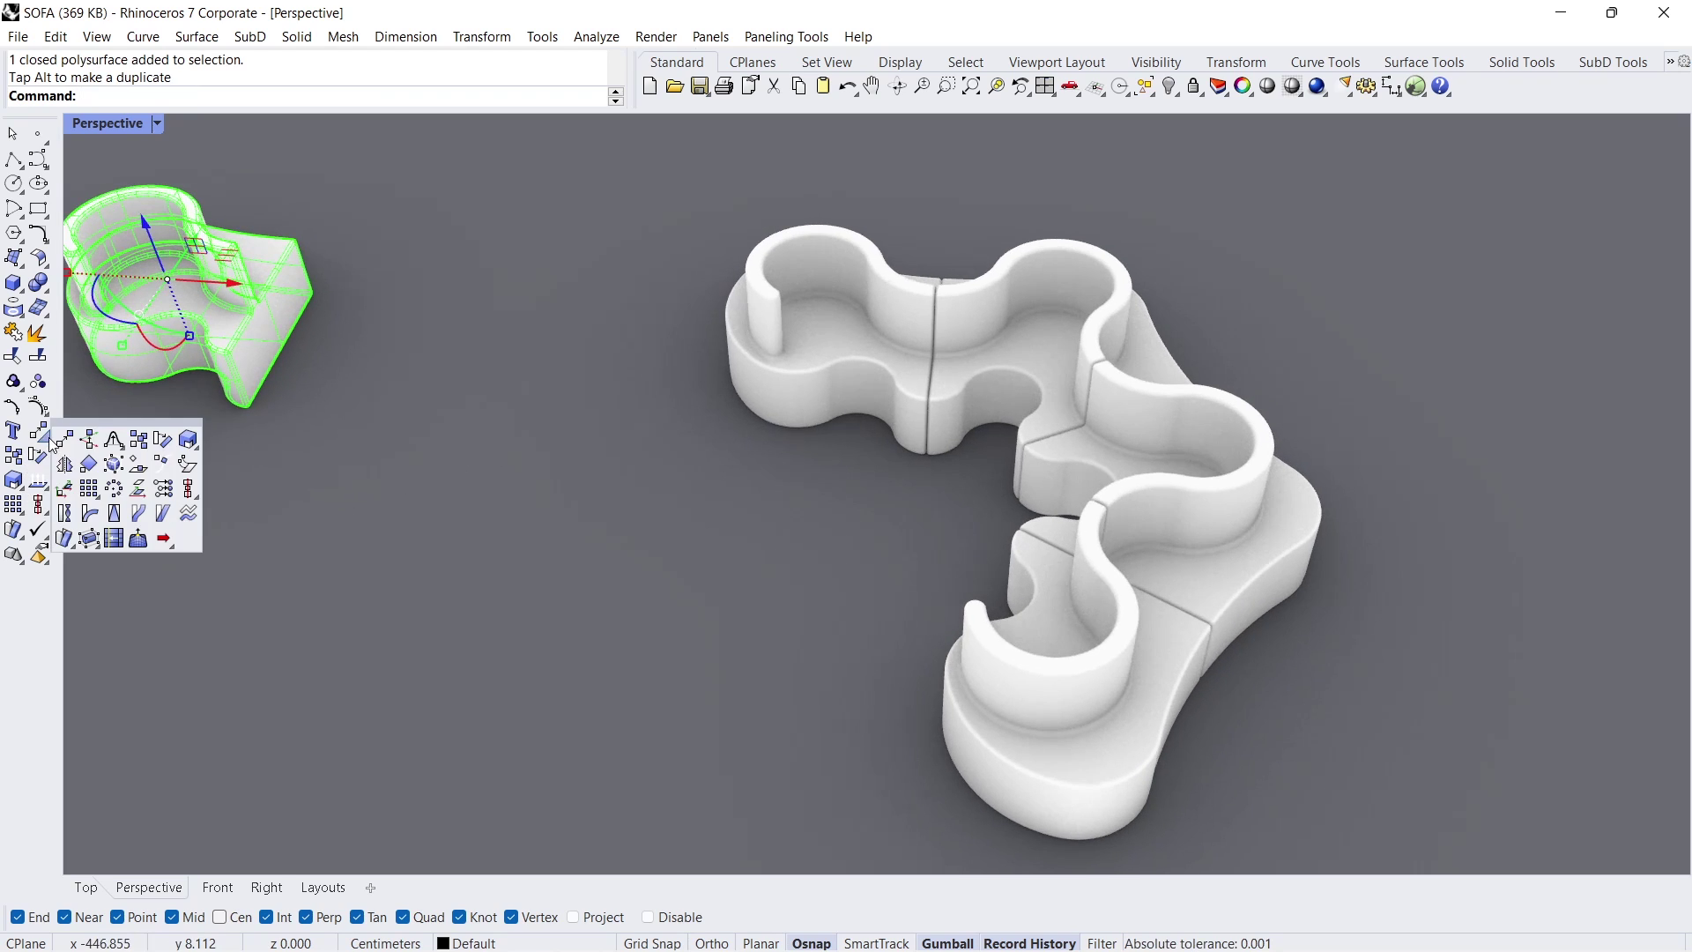
left_click(66, 467)
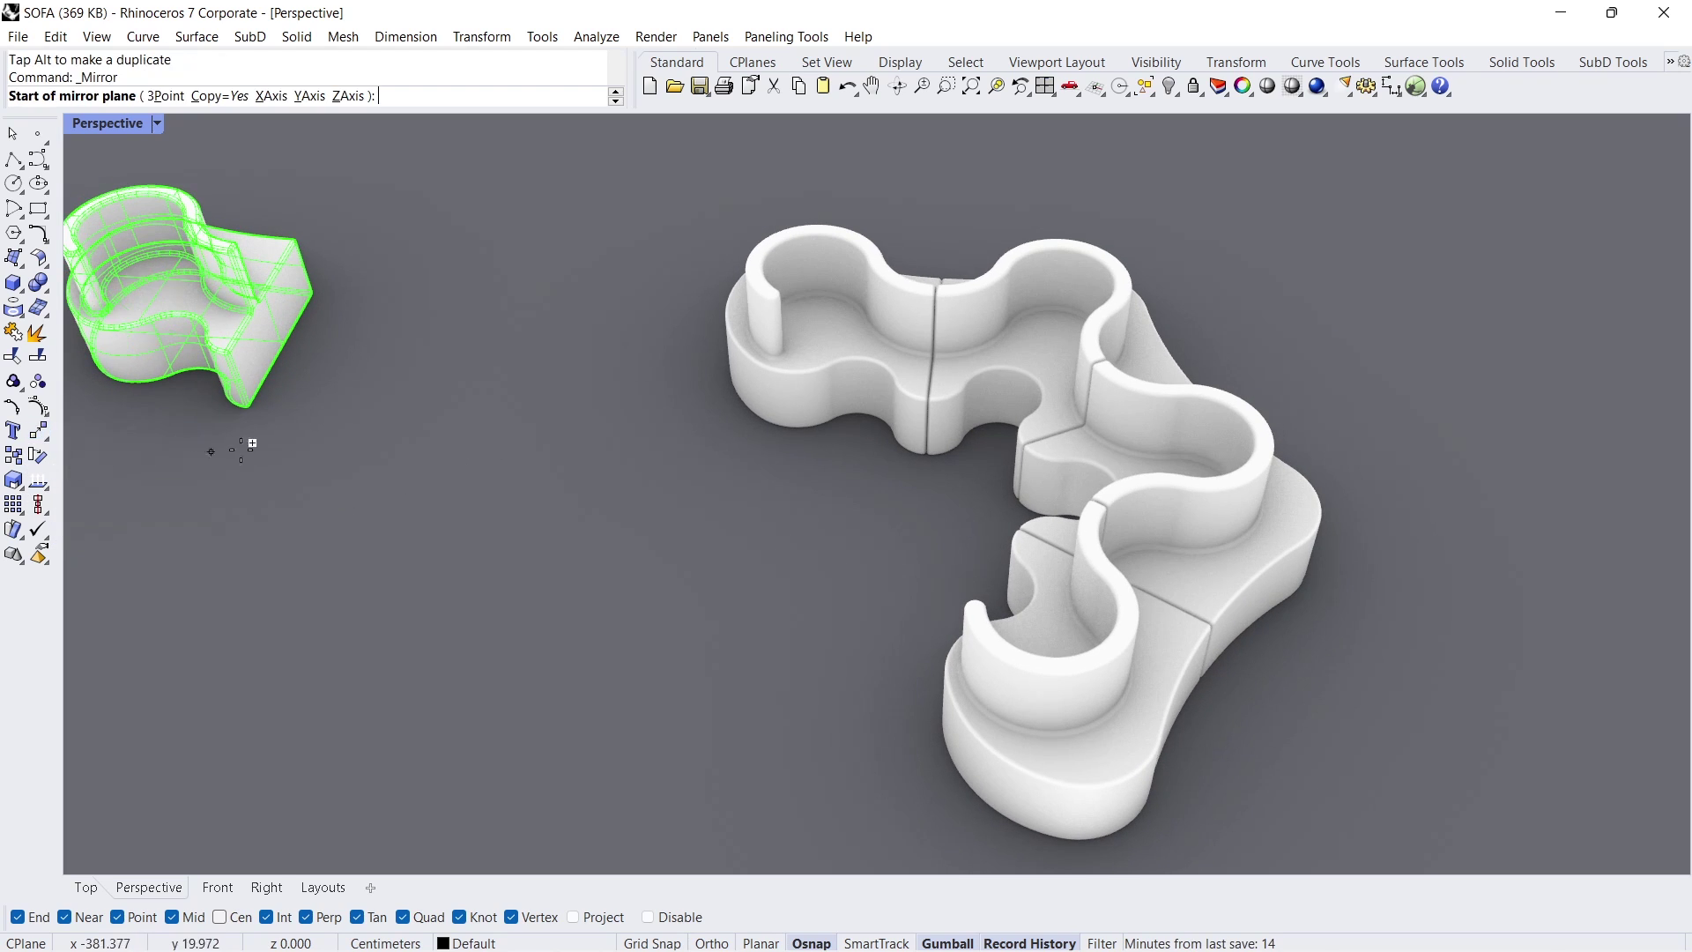
left_click(267, 396)
left_click(484, 198)
left_click(467, 479)
right_click_drag(495, 408, 500, 426)
right_click_drag(899, 631, 906, 636)
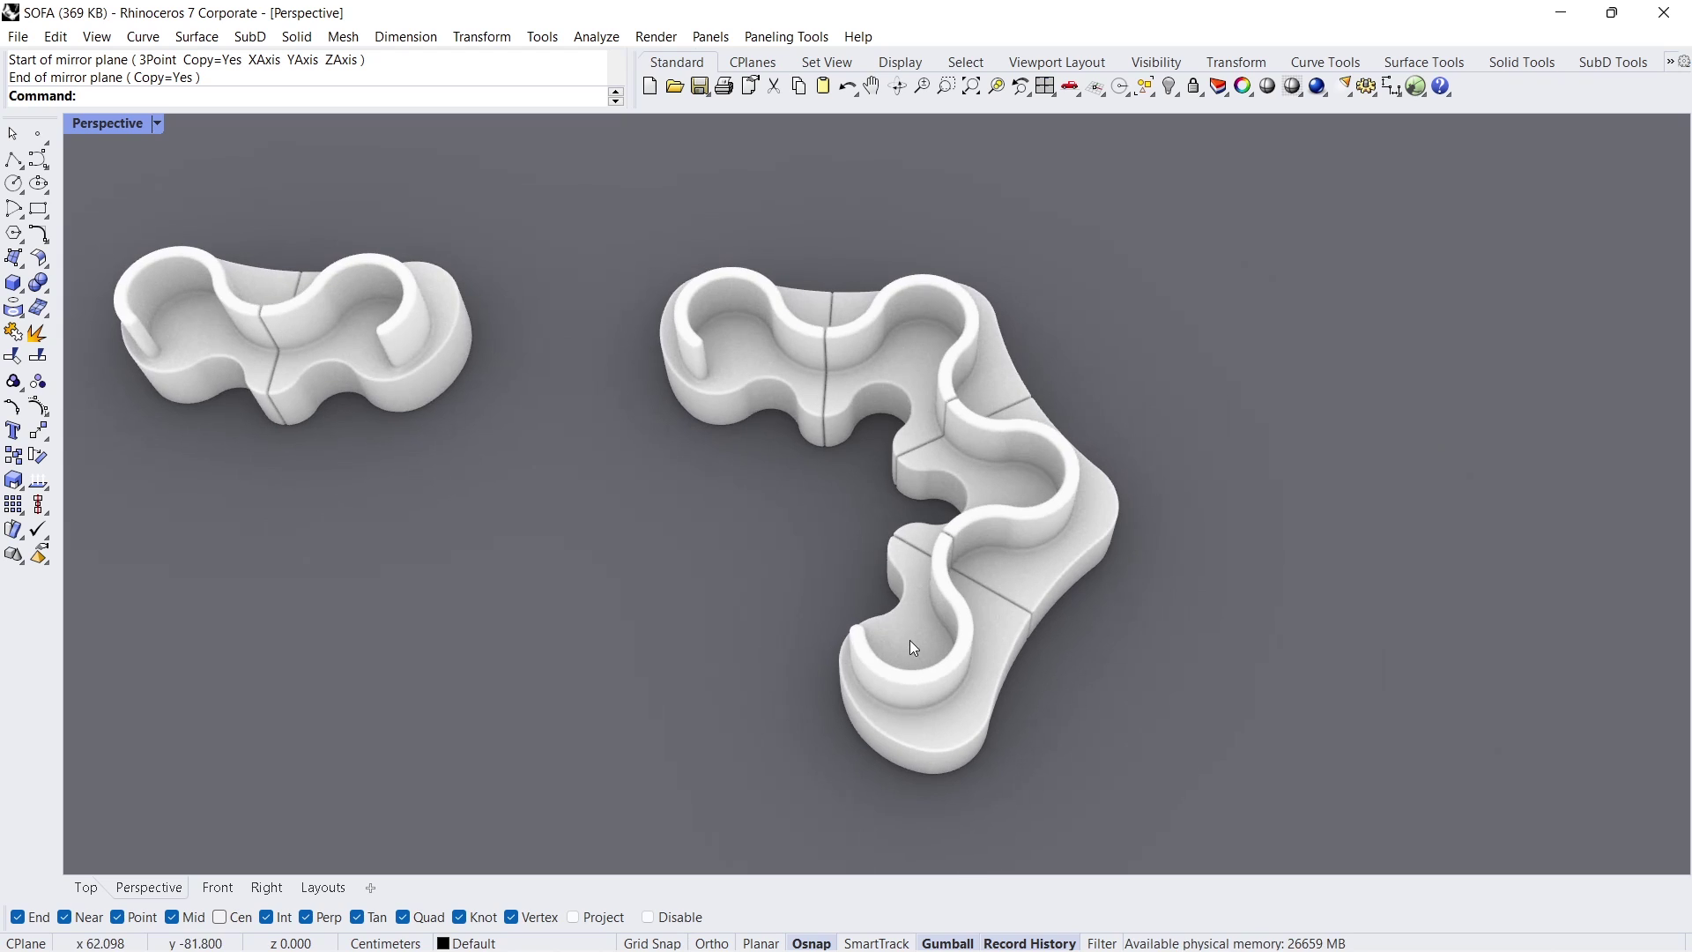
Step: Place a duplicate of the complete four-section sofa to the right of the original
left_click(913, 643)
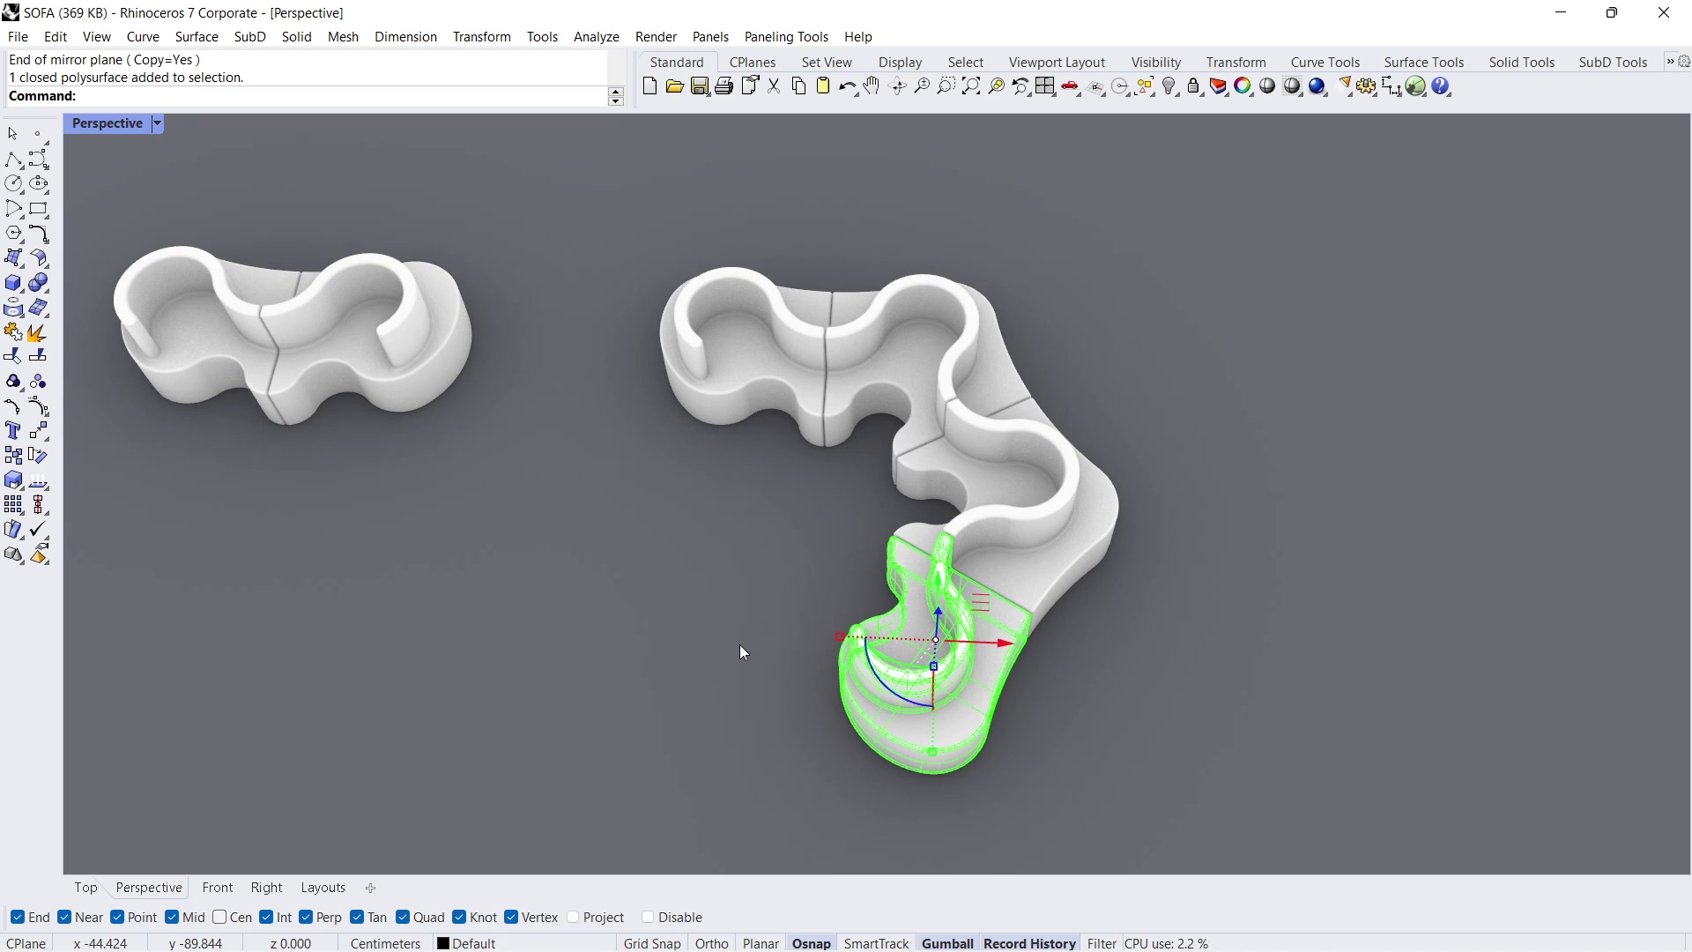
key("Escape")
left_click_drag(1017, 387, 731, 710)
left_click_drag(947, 504, 1562, 476)
key("alt")
right_click_drag(1370, 489, 880, 483, "shift")
left_click(811, 652)
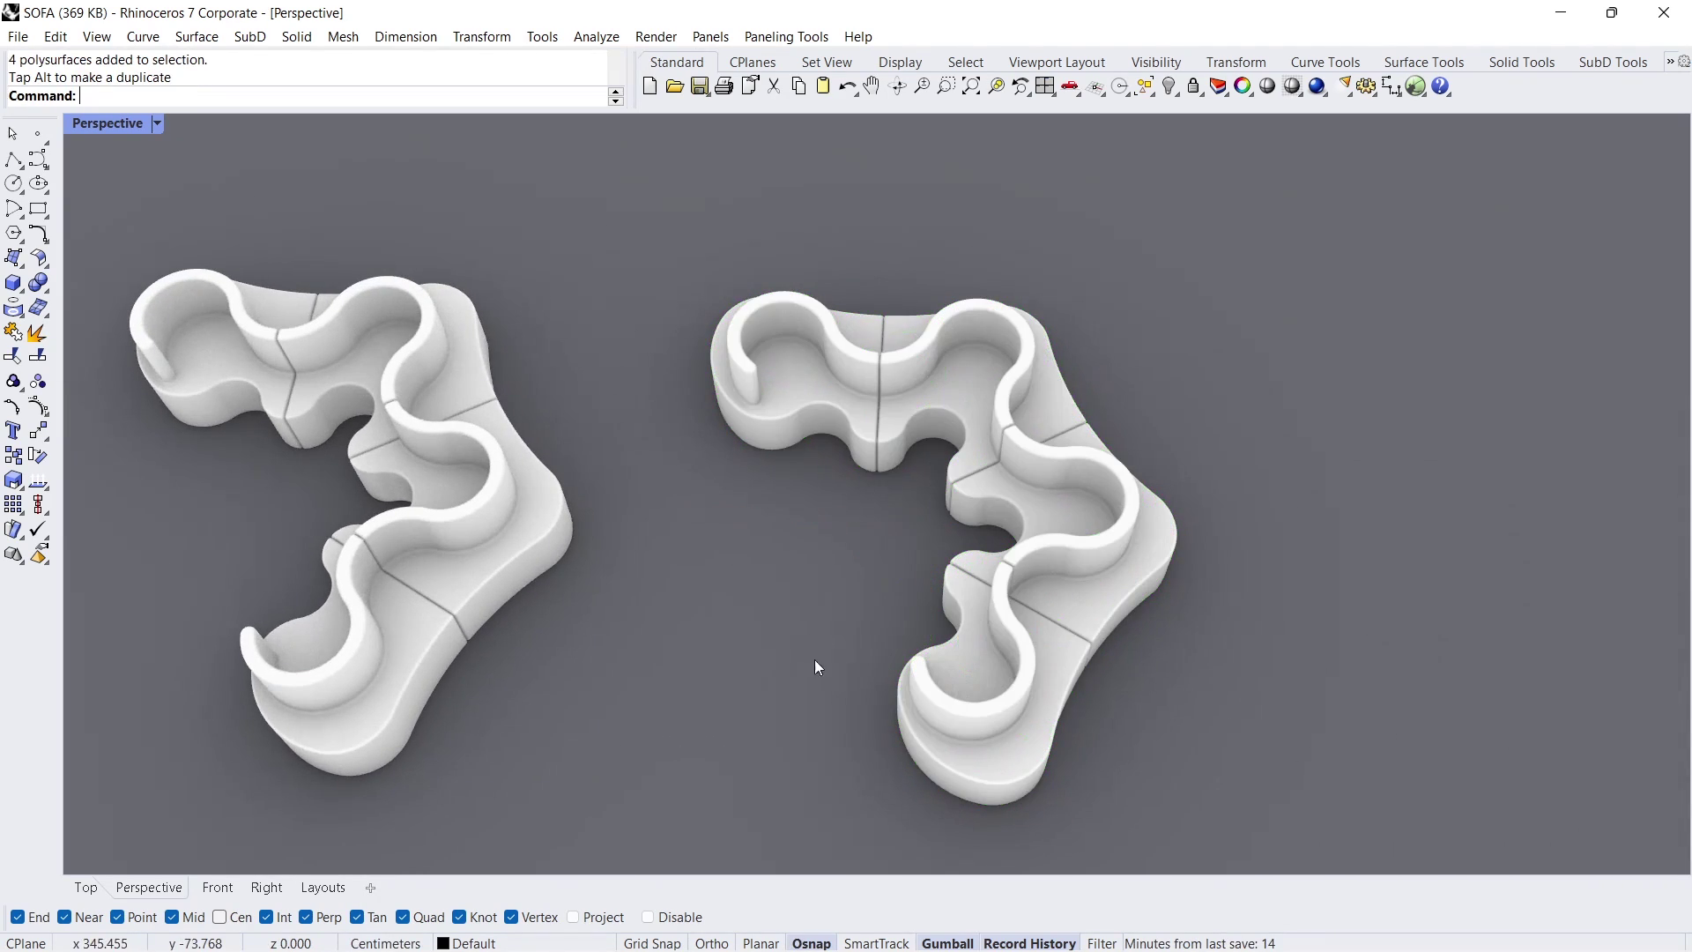
Step: Delete the duplicate sofa's front end section and mirror its two rear sections along the X direction from 0, keeping the originals
left_click(1001, 688)
key("Delete")
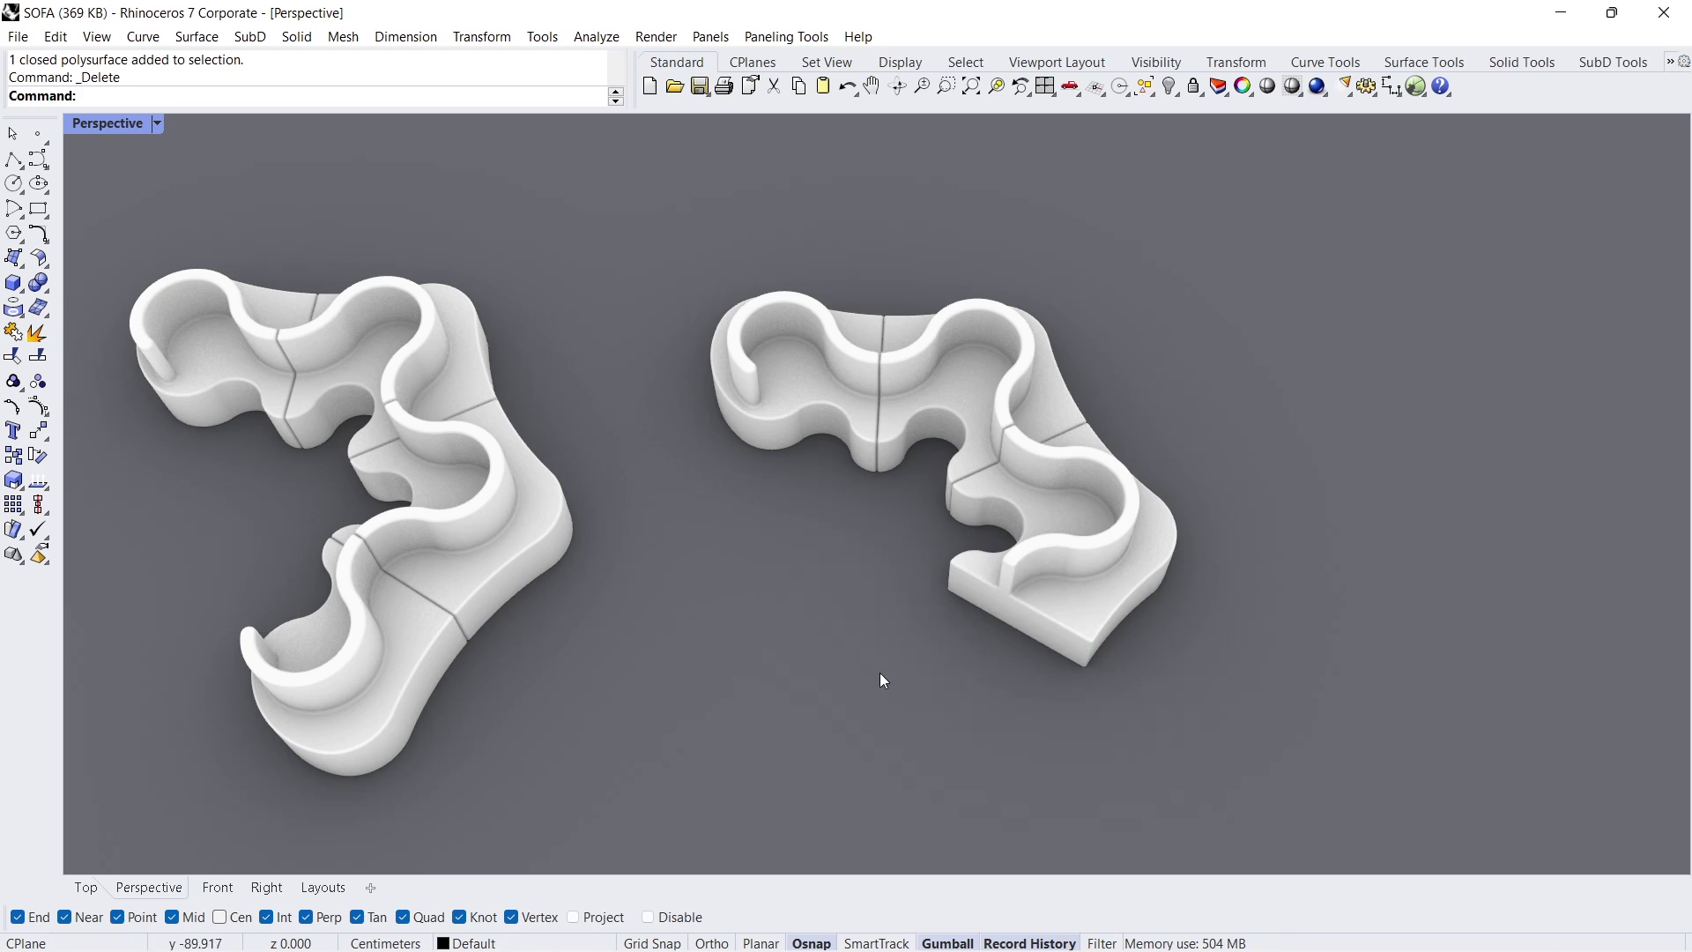
left_click_drag(900, 279, 788, 469)
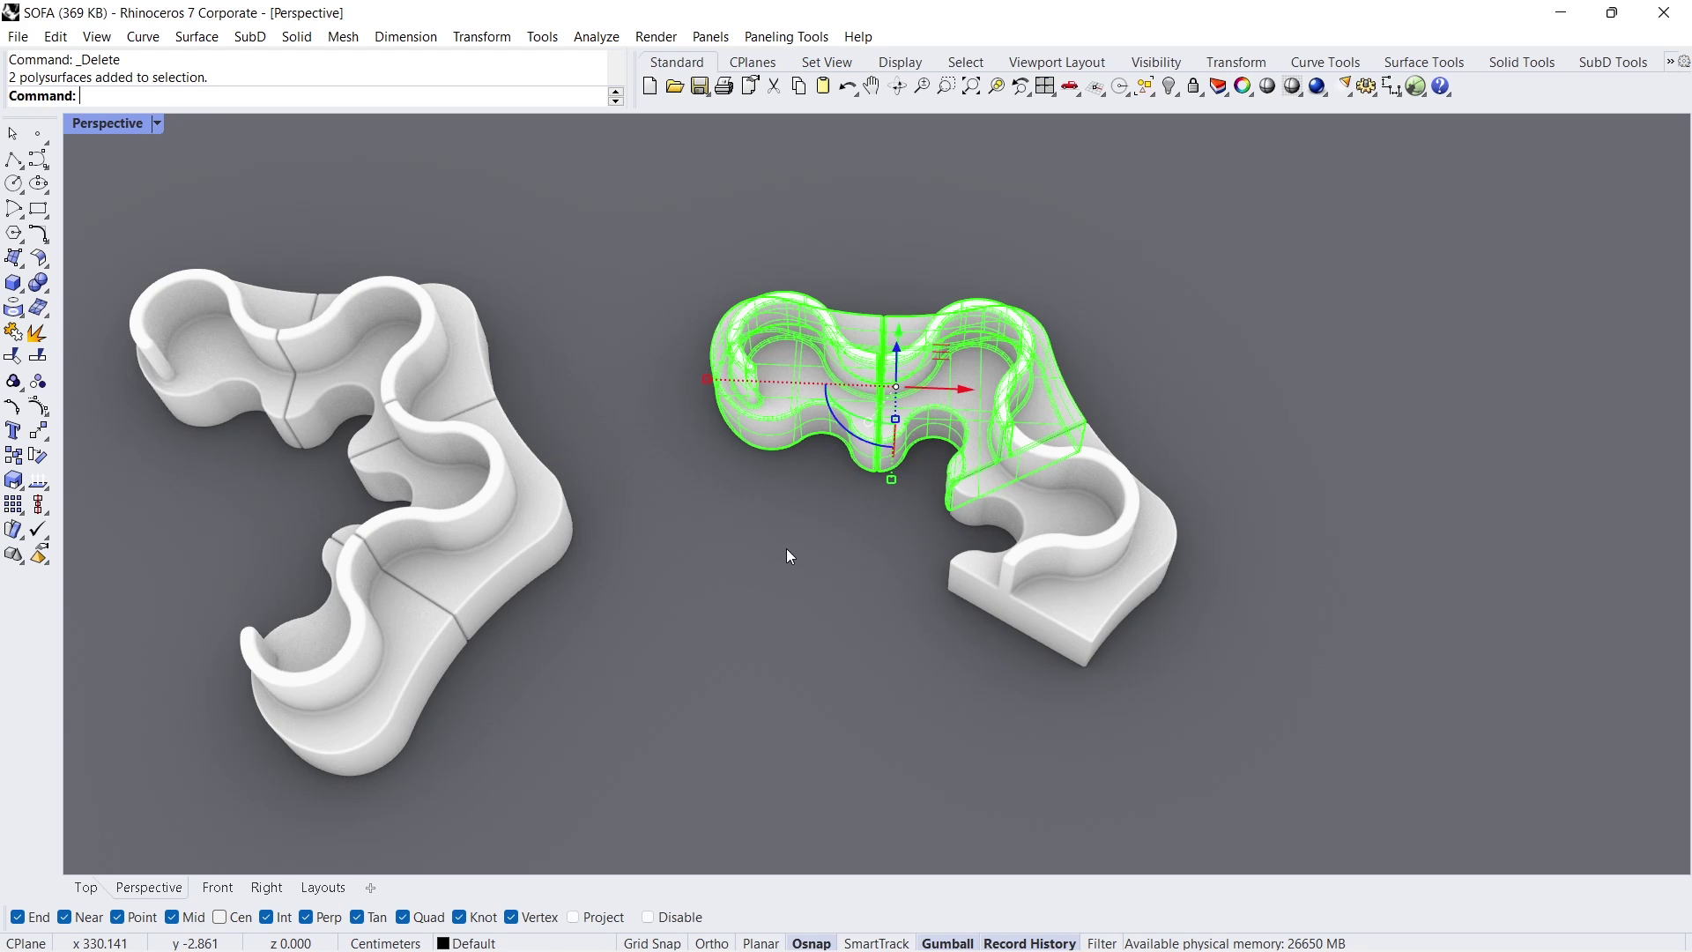
left_click(48, 440)
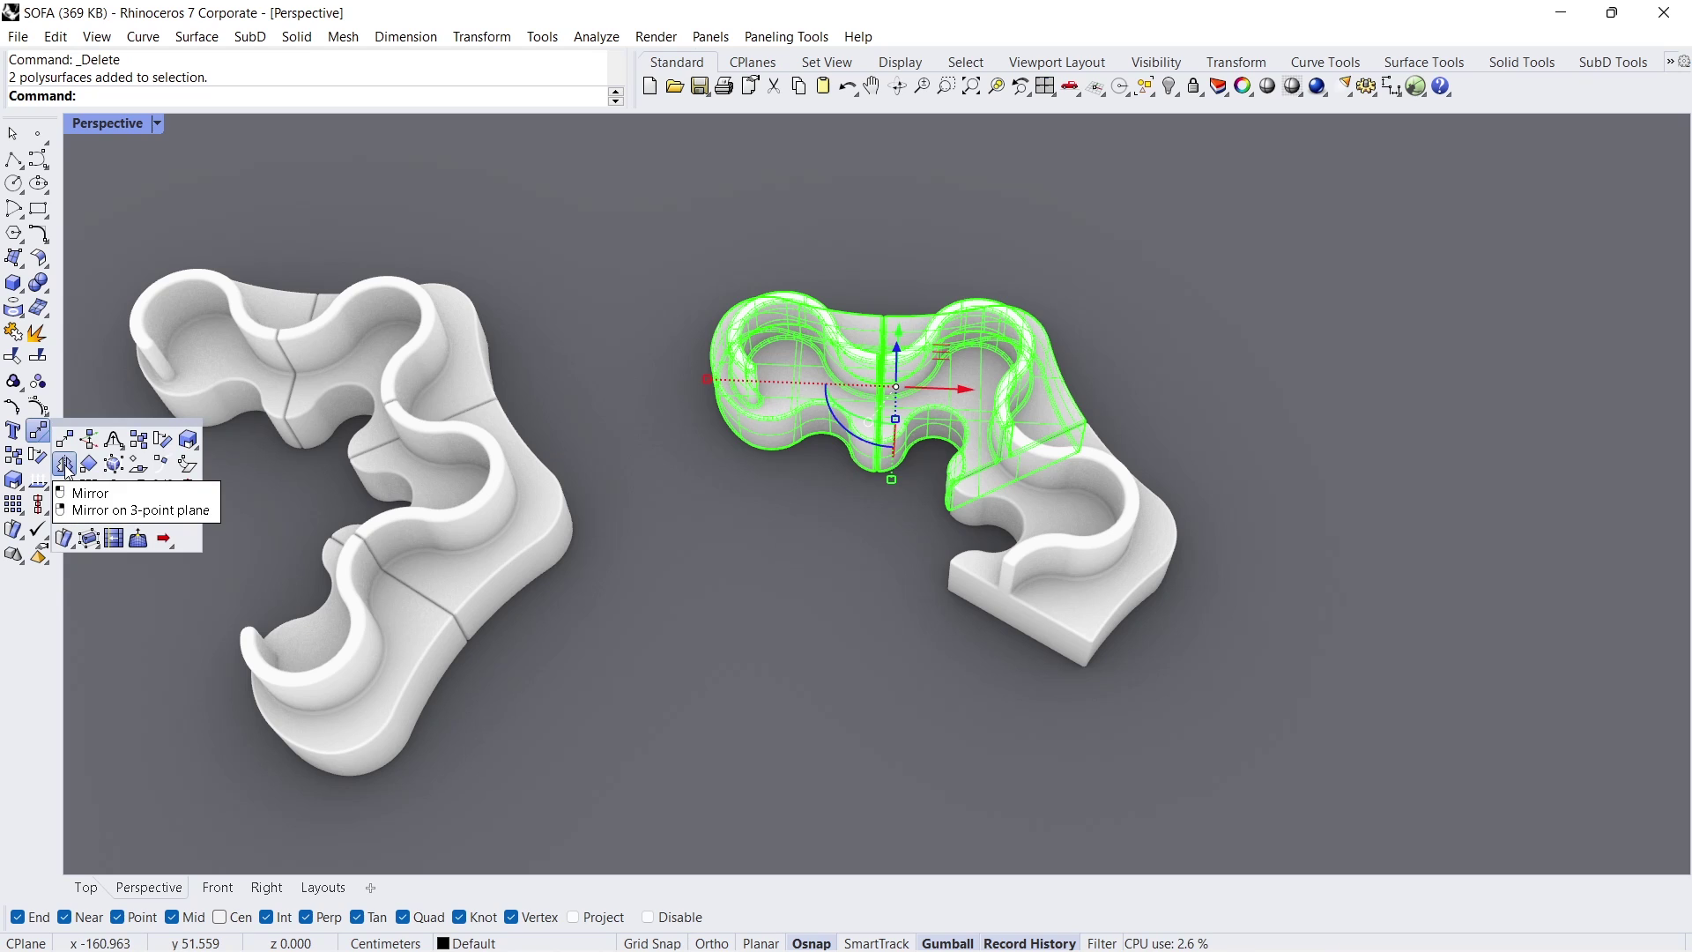
left_click(64, 465)
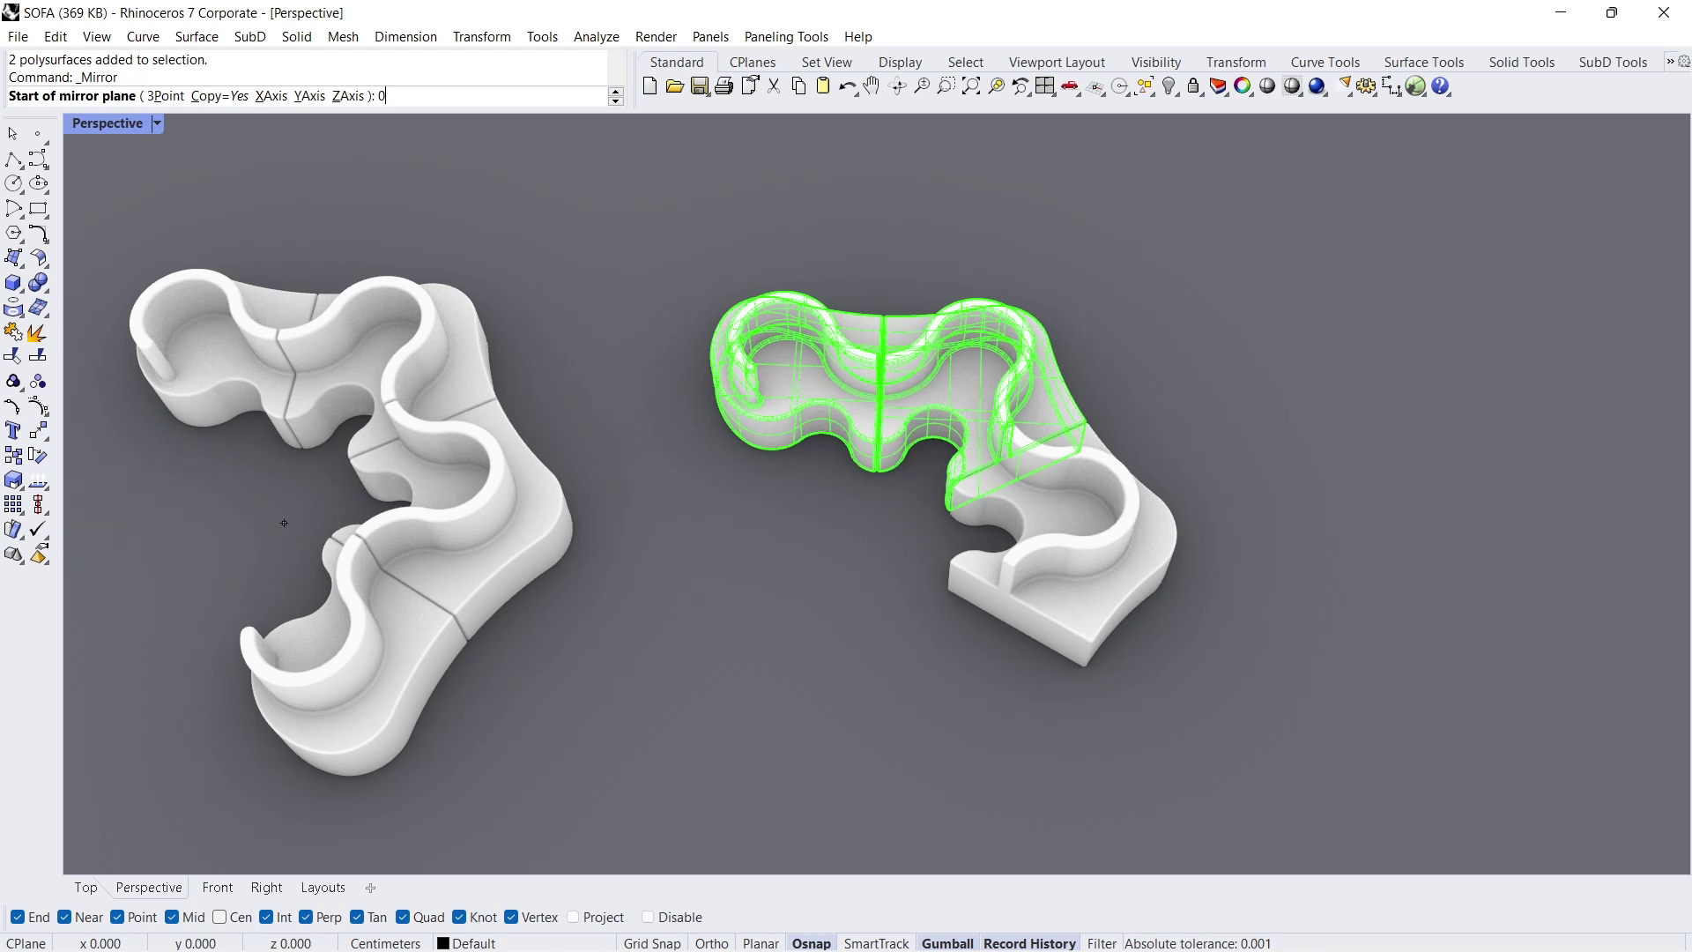
key("Return")
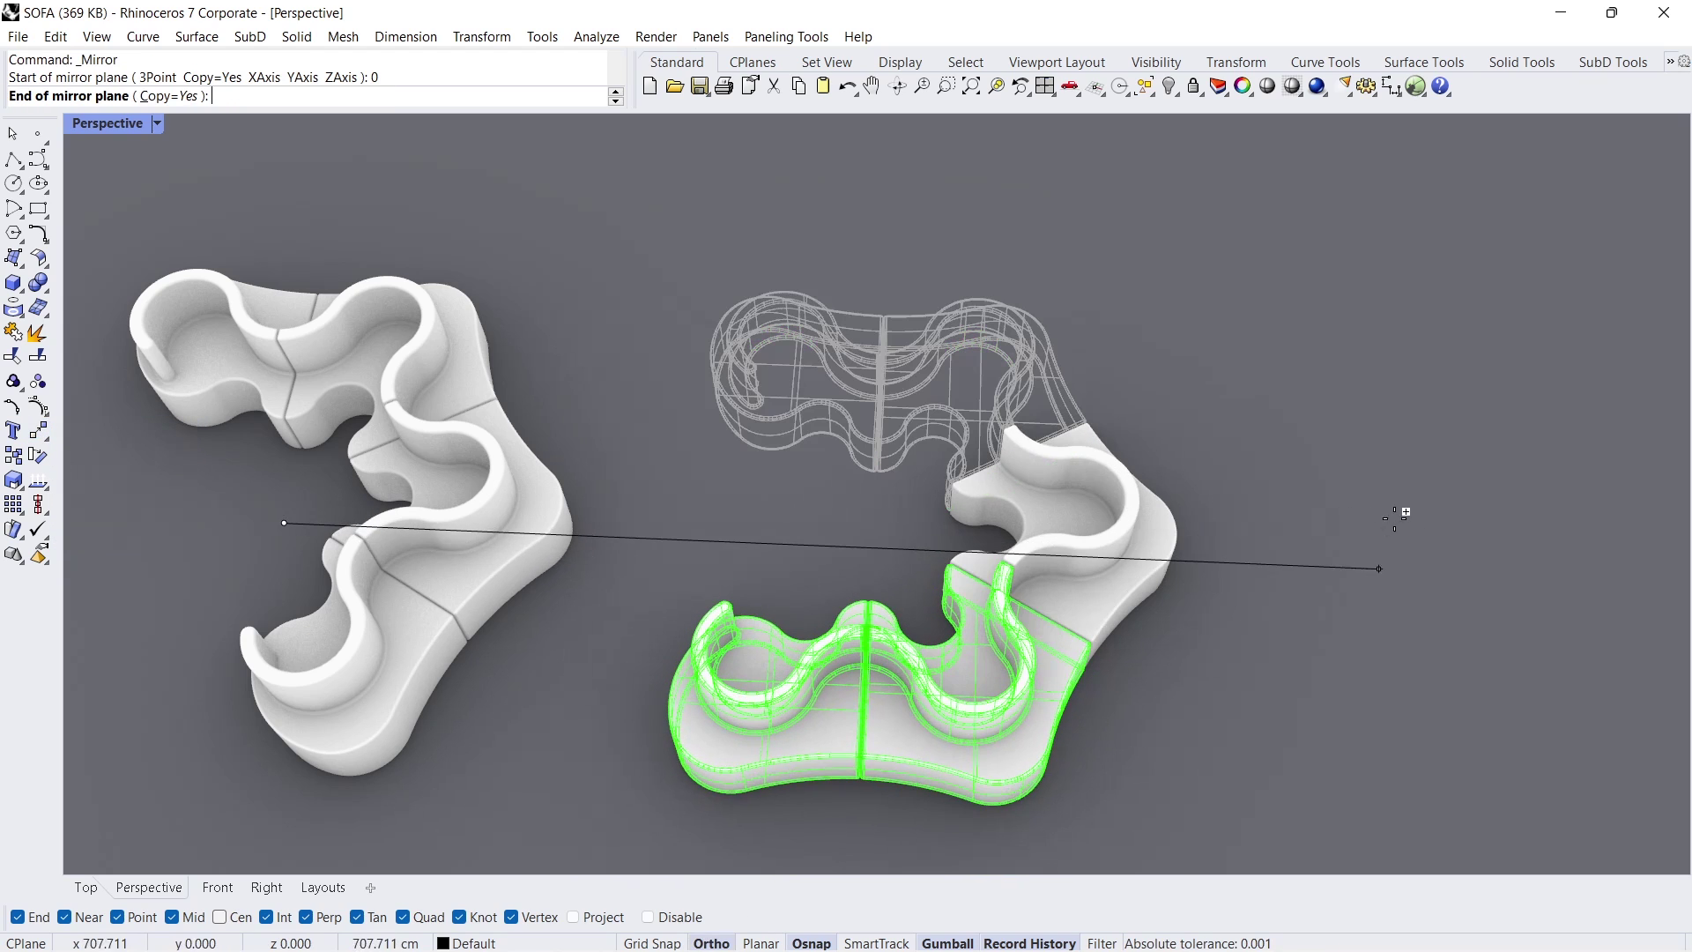
left_click(1454, 509, "shift")
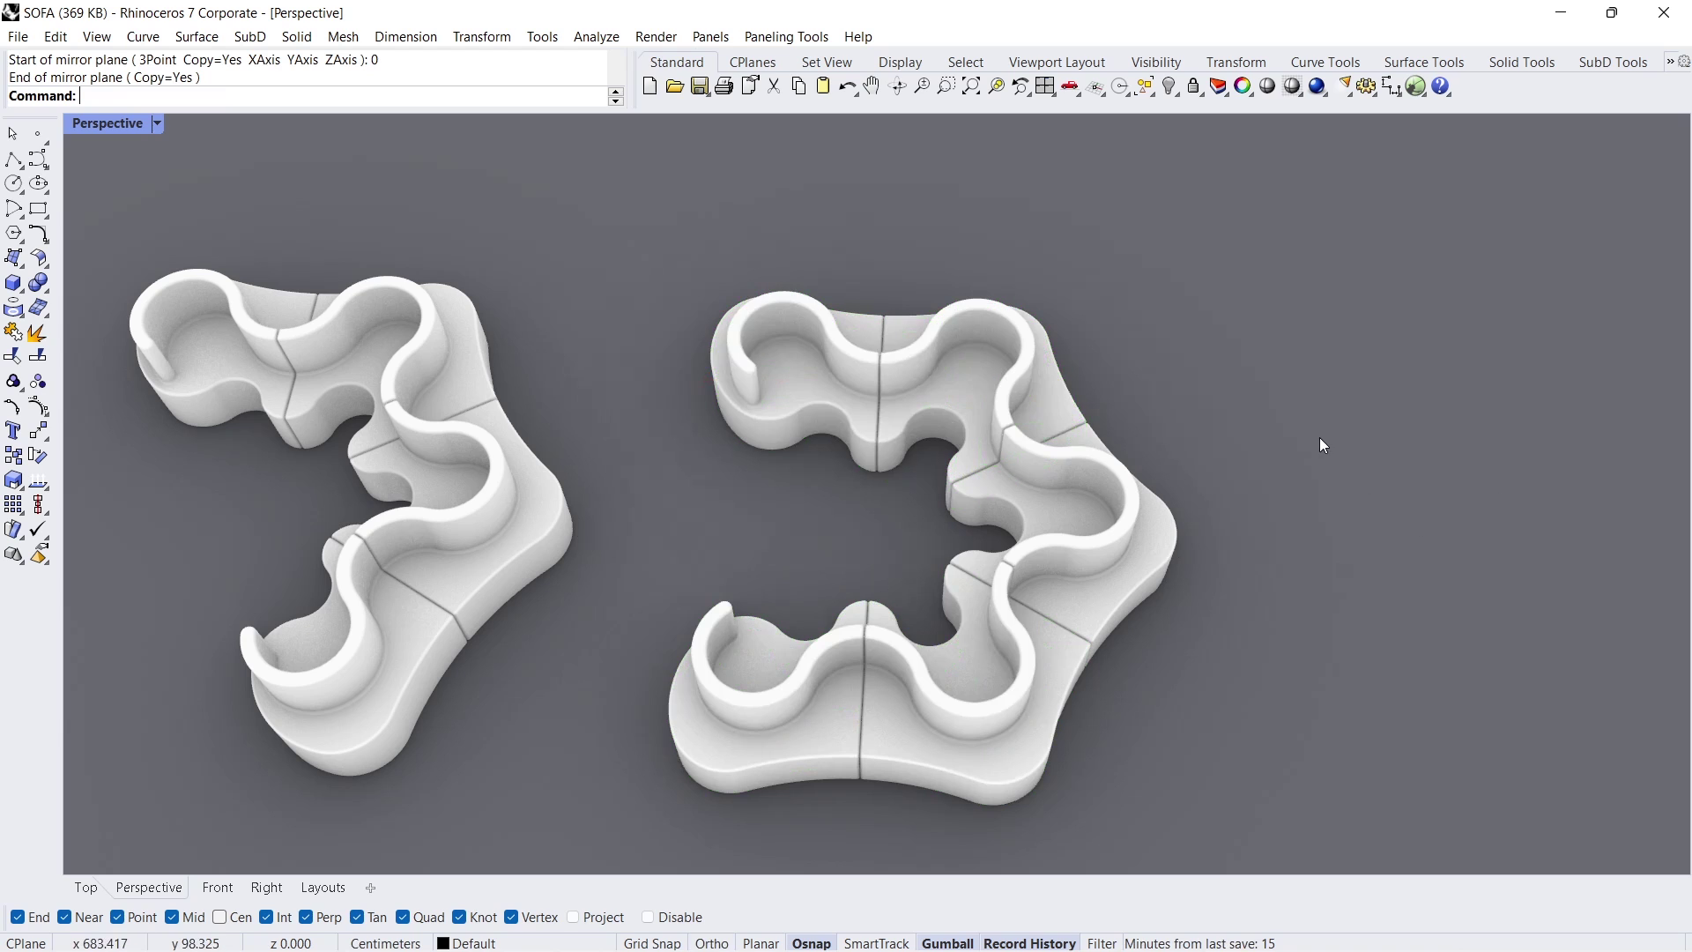
Step: Change the material type of the Default layer to Plastic
scroll(881, 480, "down", 4)
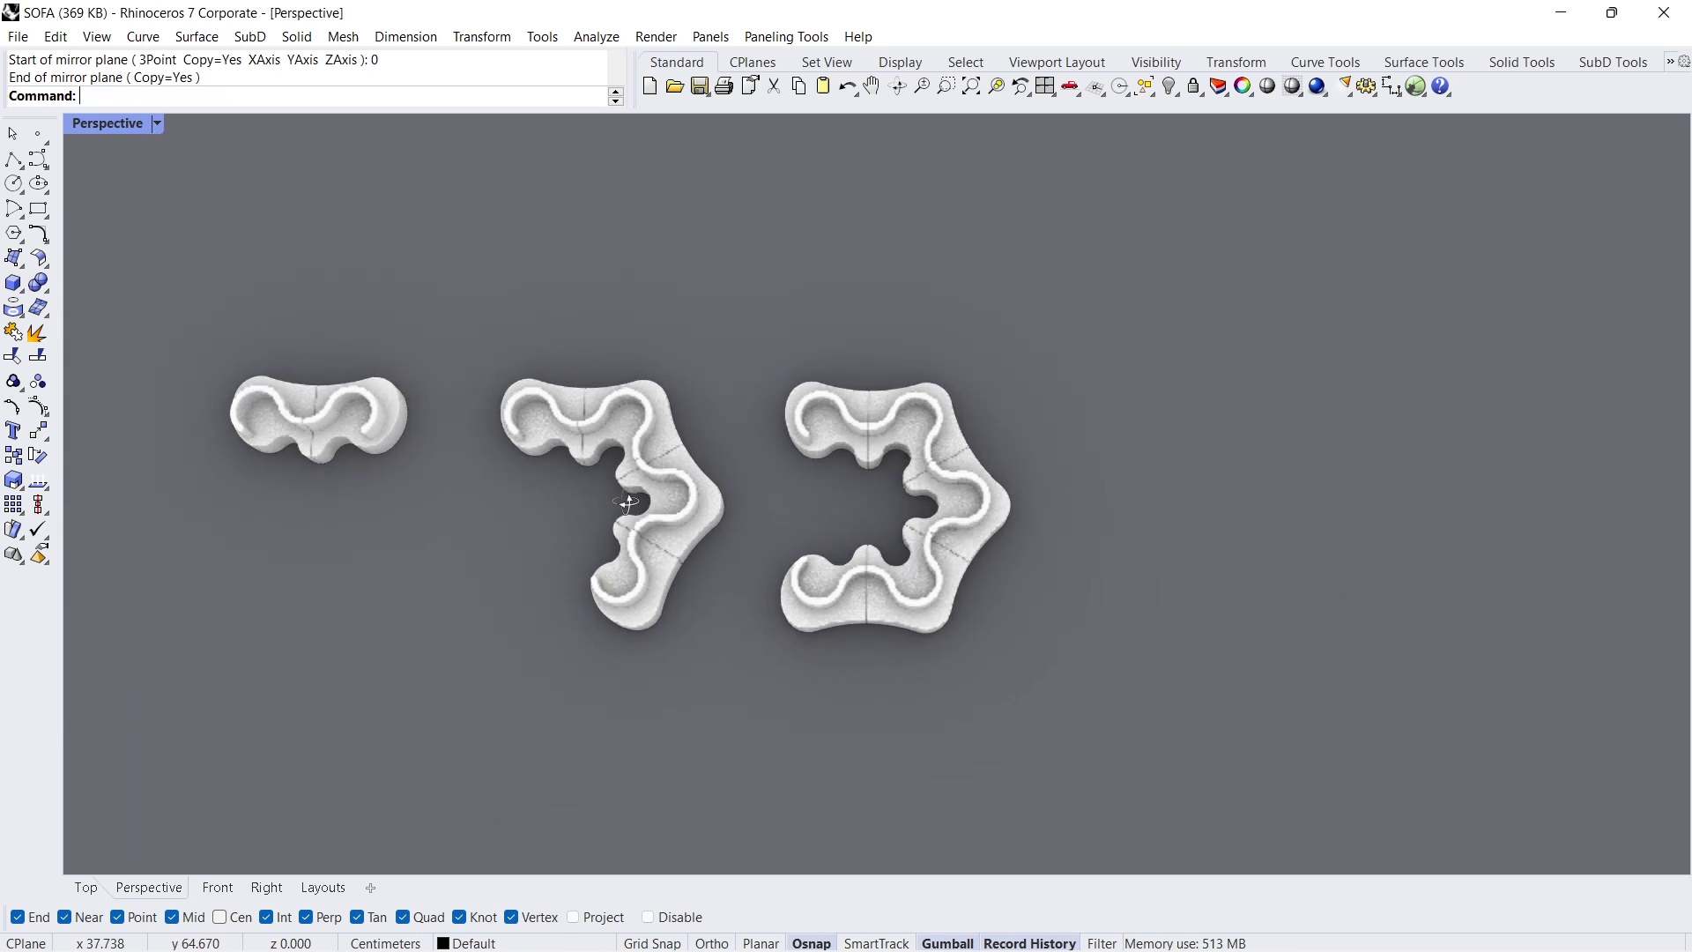
right_click_drag(509, 487, 884, 310)
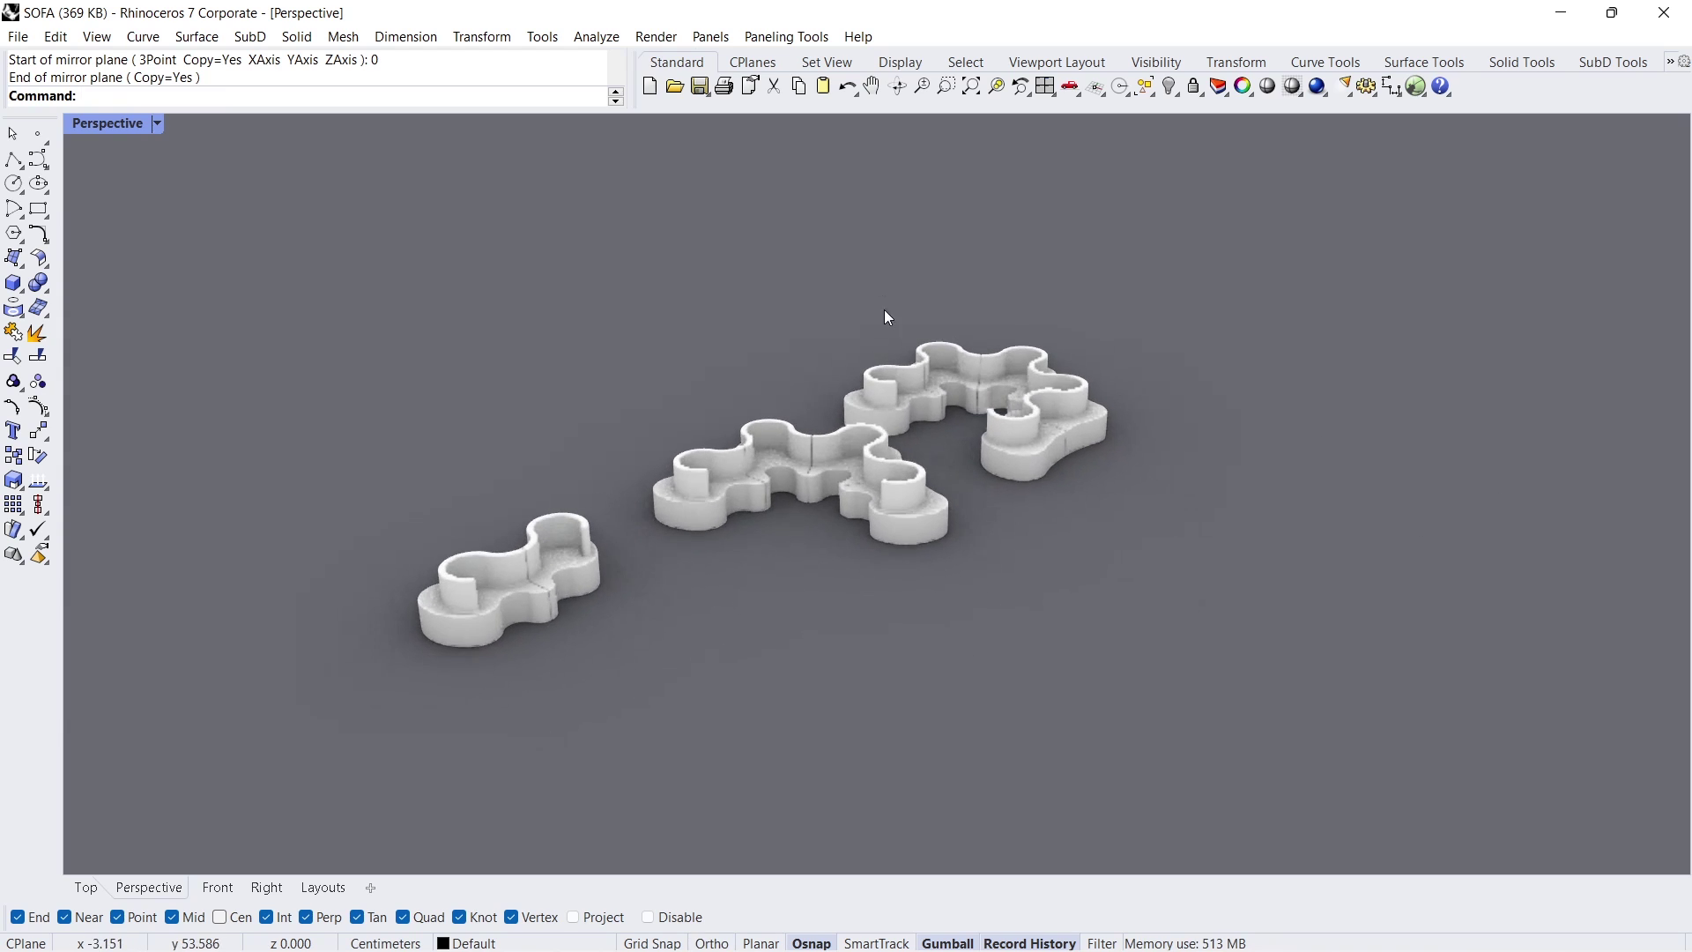
scroll(837, 432, "up", 2)
scroll(839, 435, "up", 5)
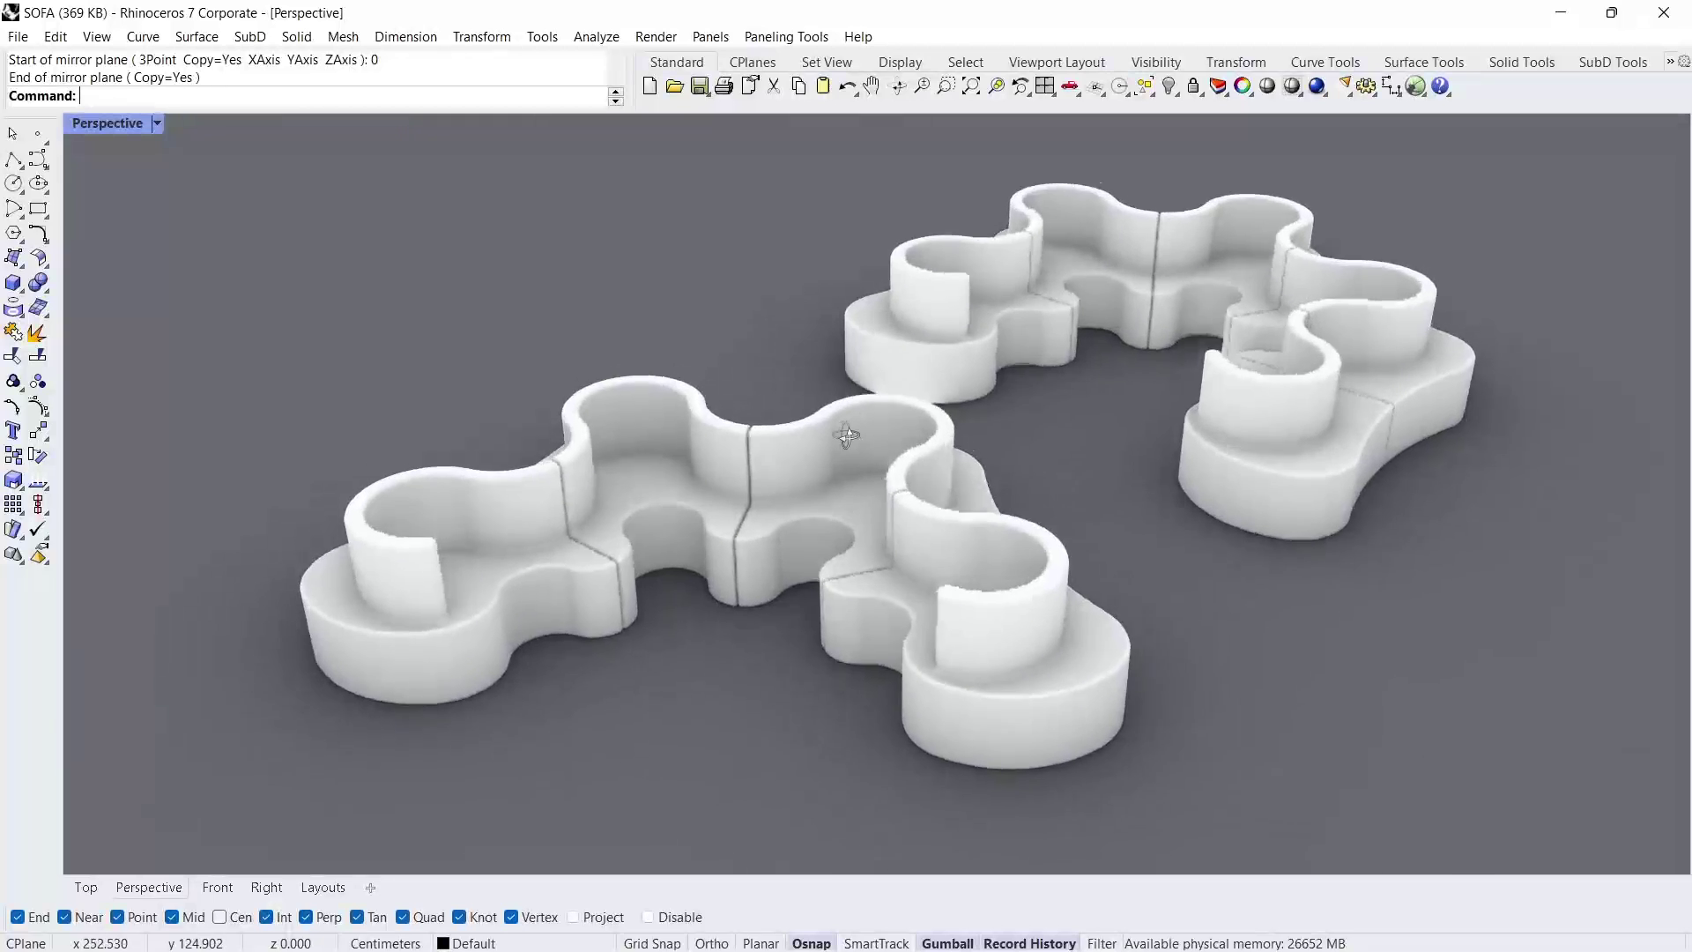
left_click(1216, 87)
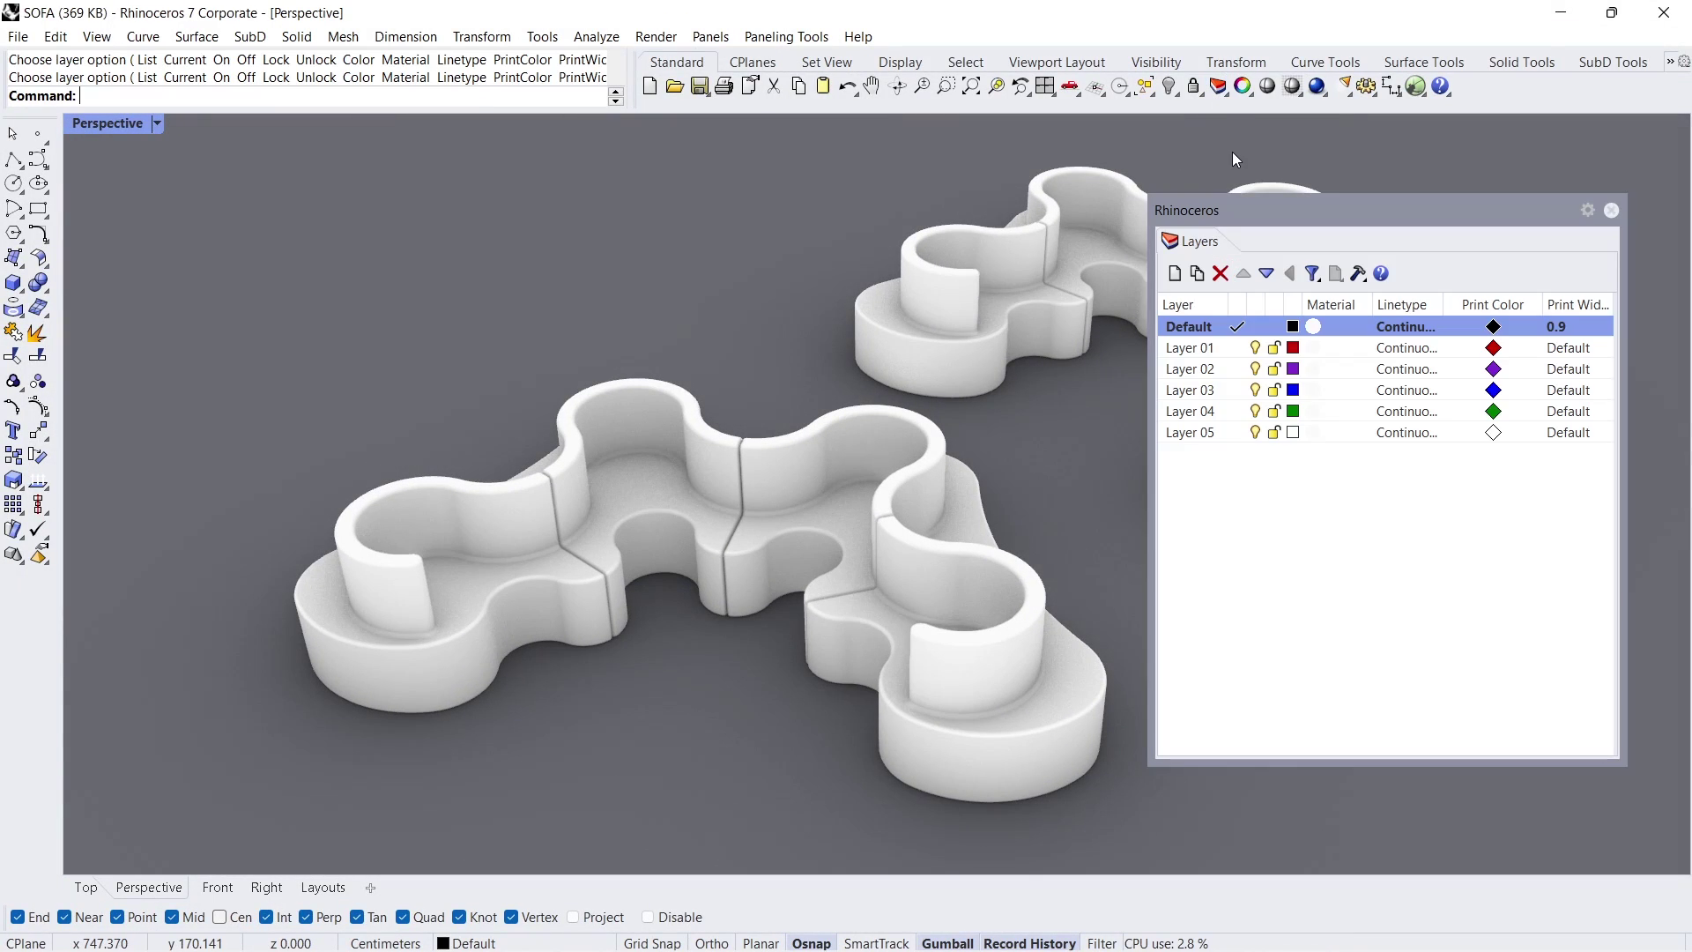
left_click(1314, 328)
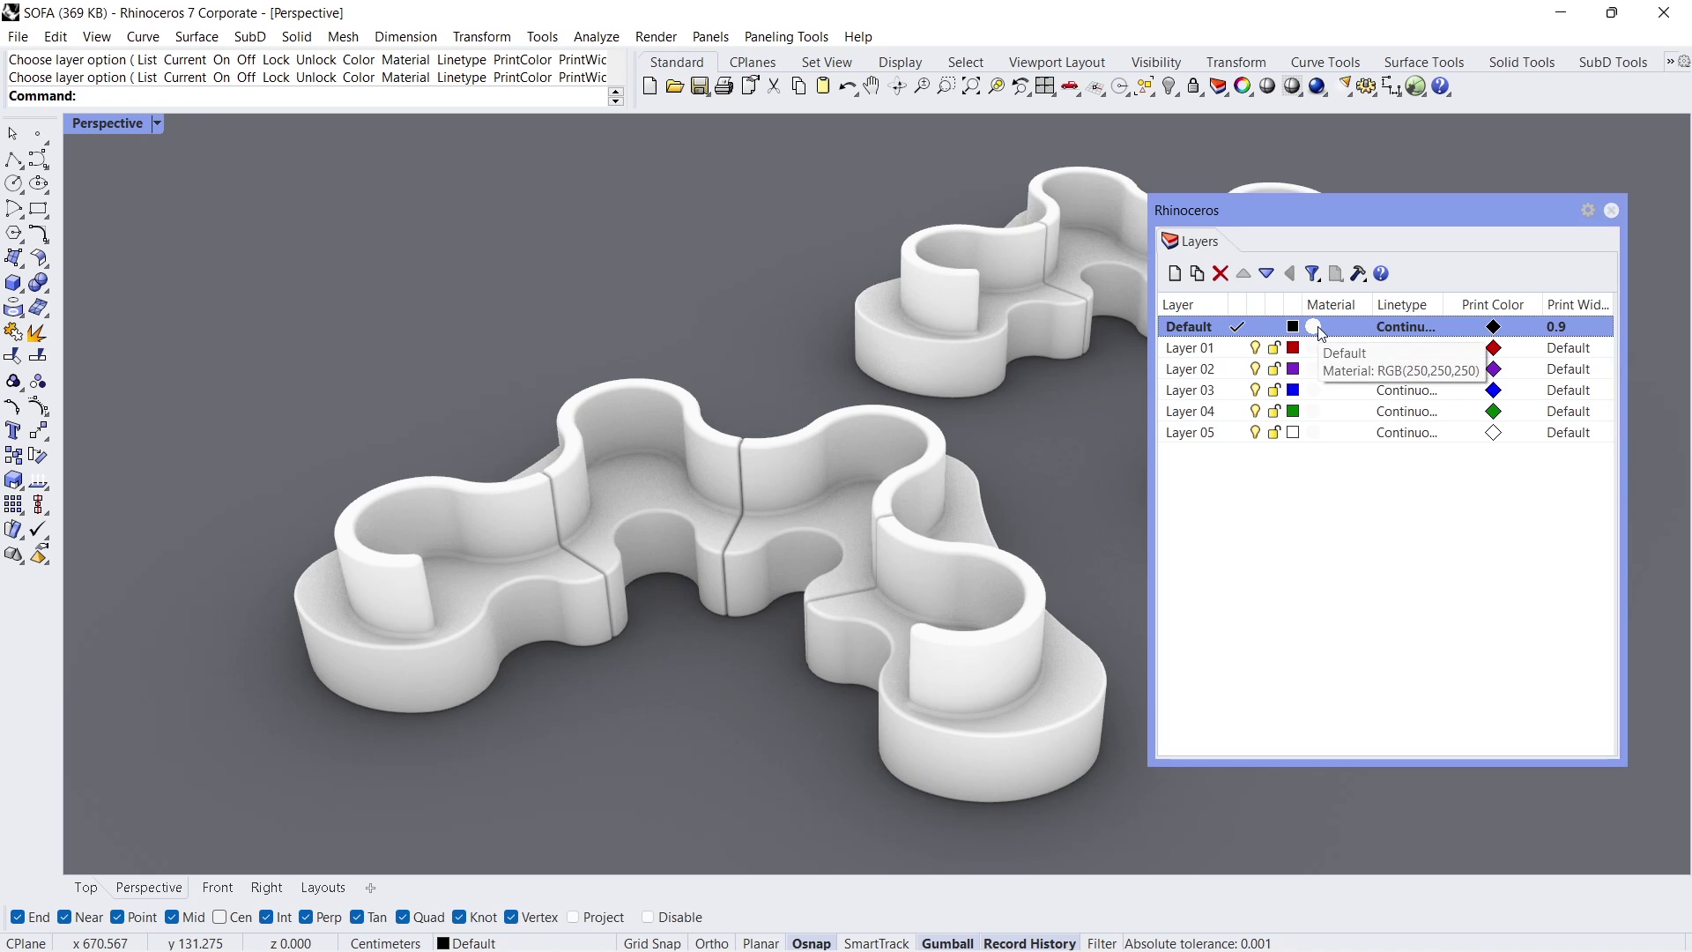
left_click(1317, 328)
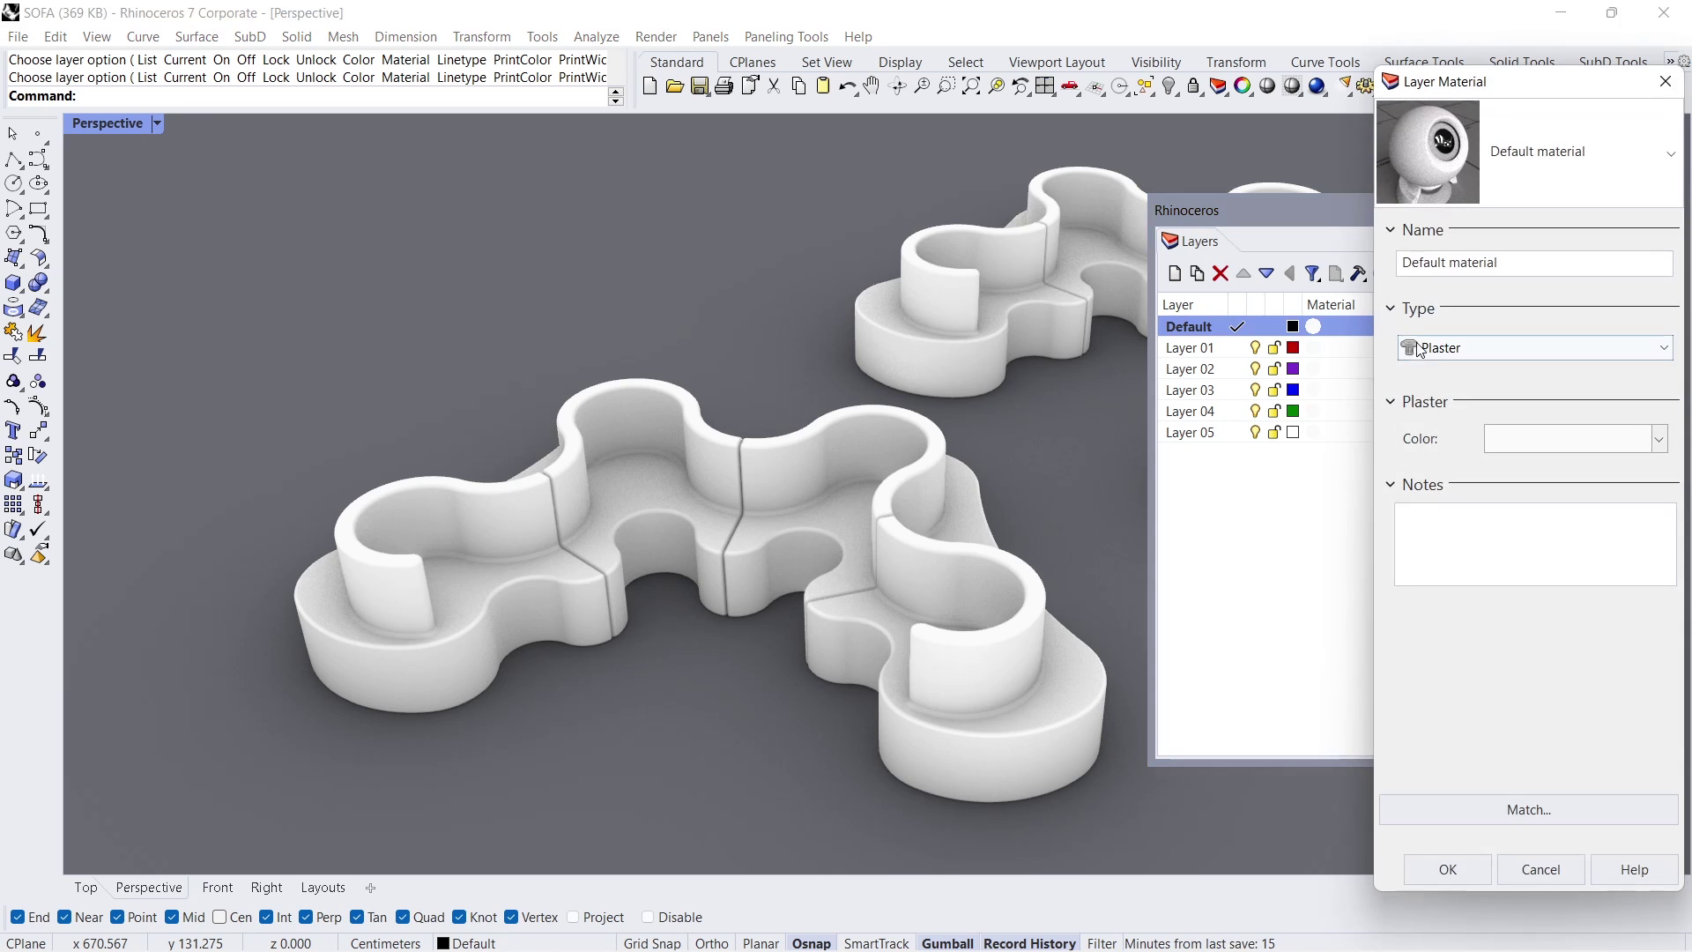
left_click(1450, 351)
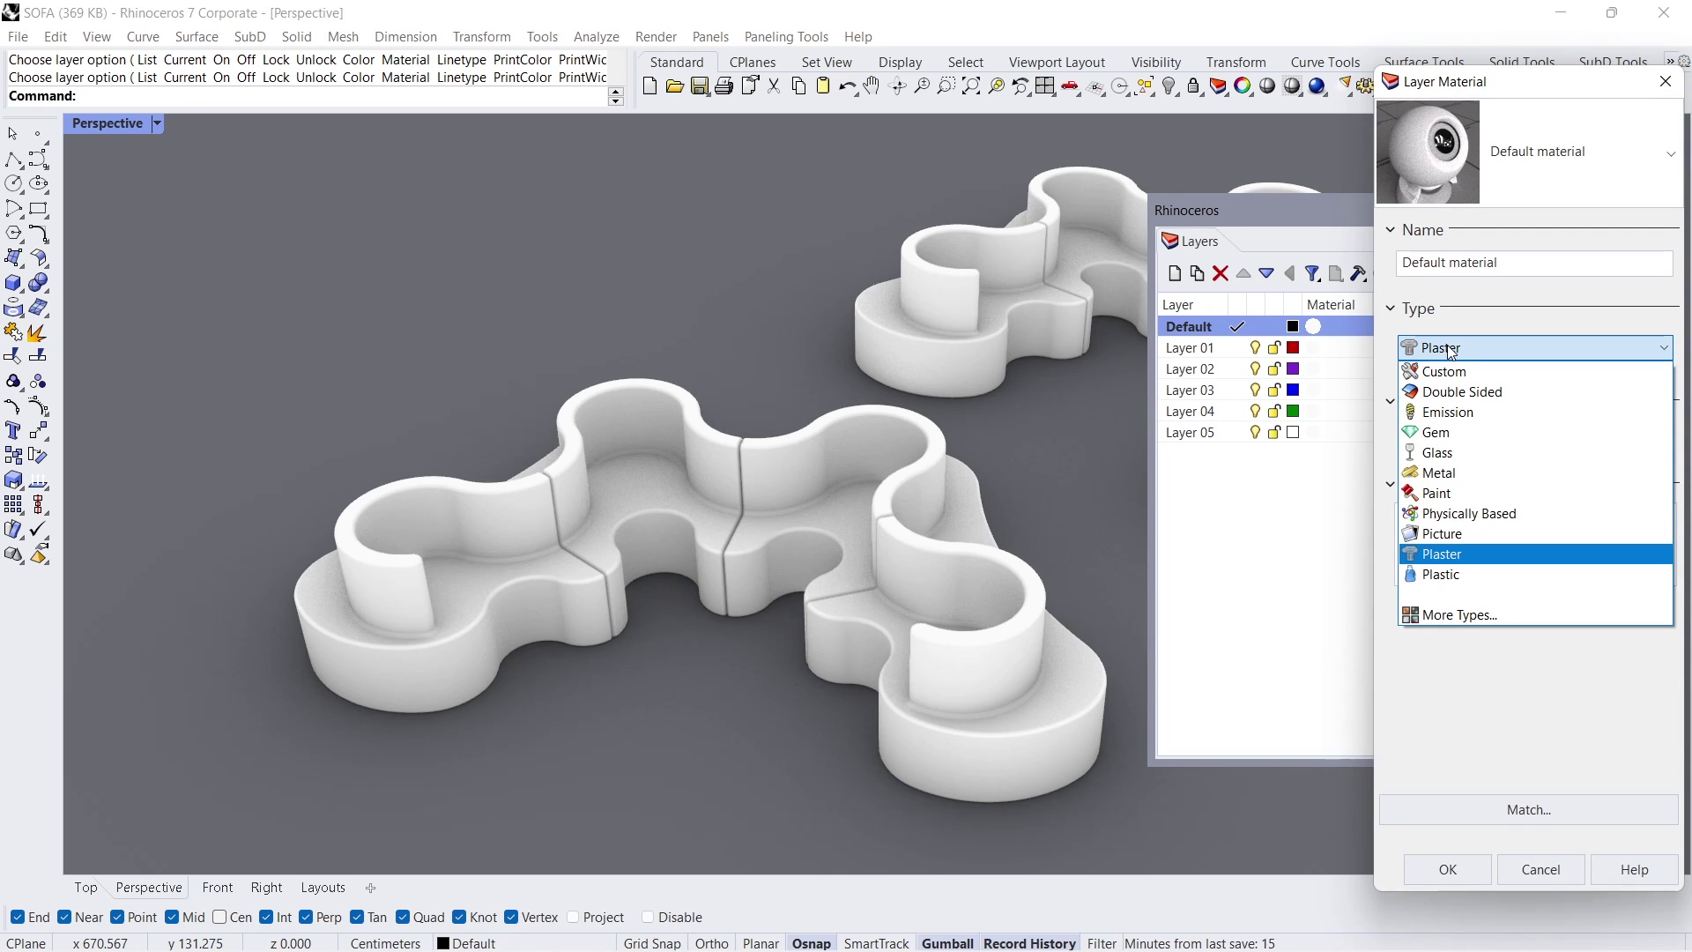
left_click(1492, 577)
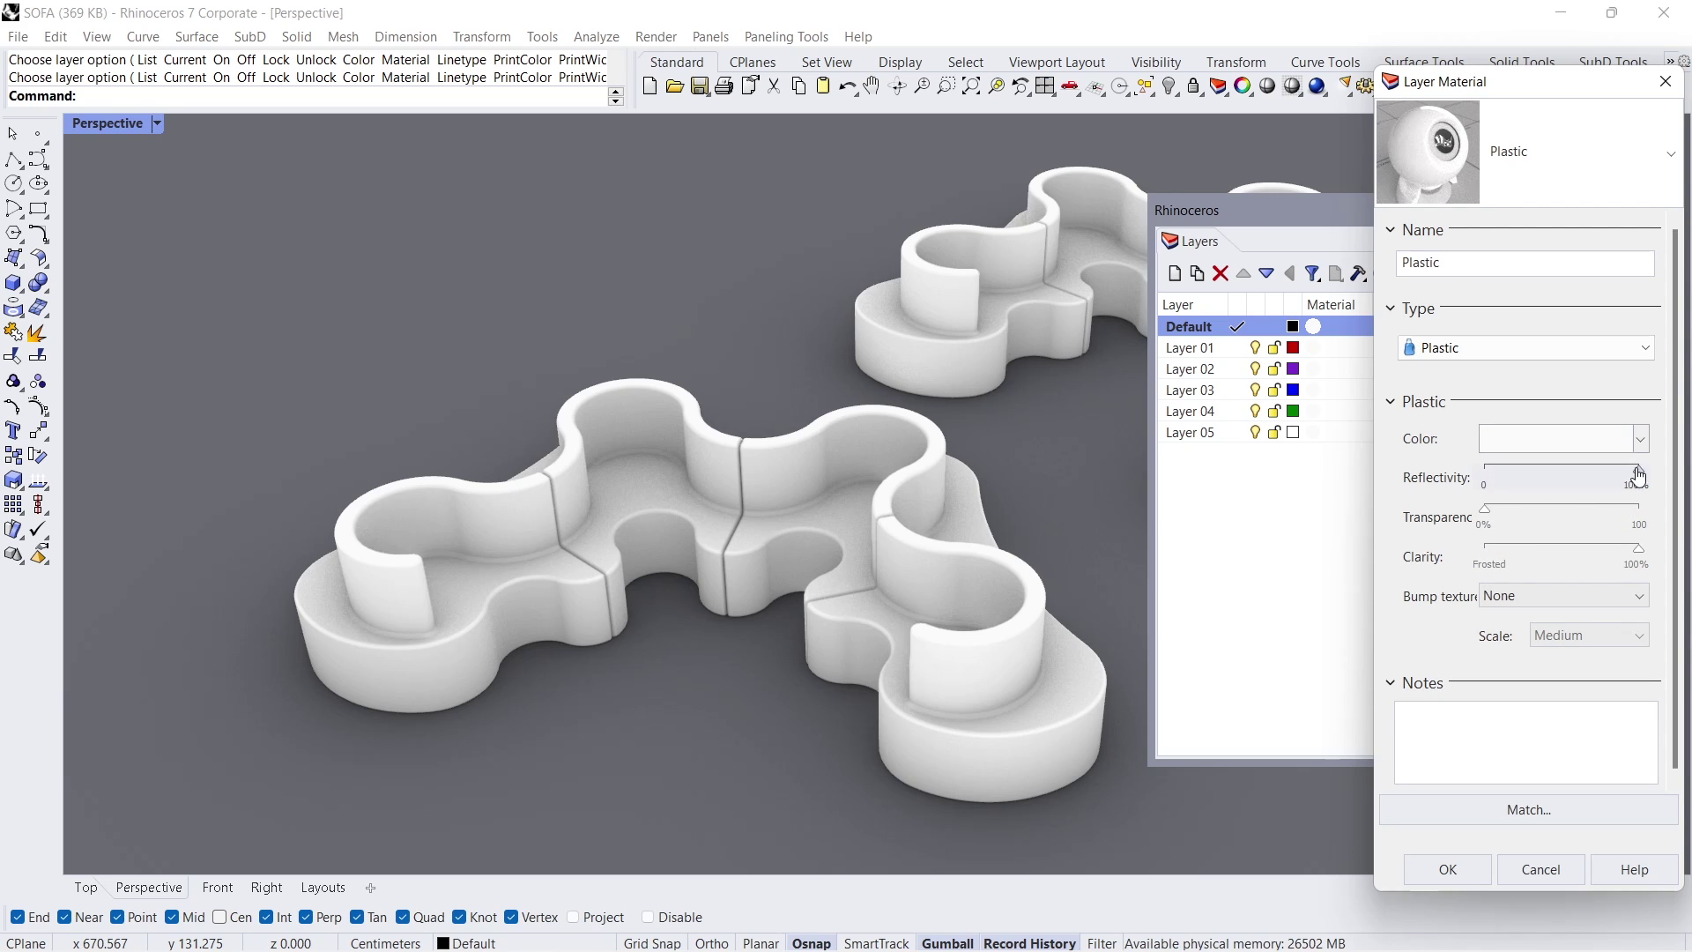
Step: Set the Plastic material's reflectivity to 74% and clarity to 76%, and apply it to the layer
left_click_drag(1637, 476, 1609, 484)
left_click_drag(1638, 548, 1611, 563)
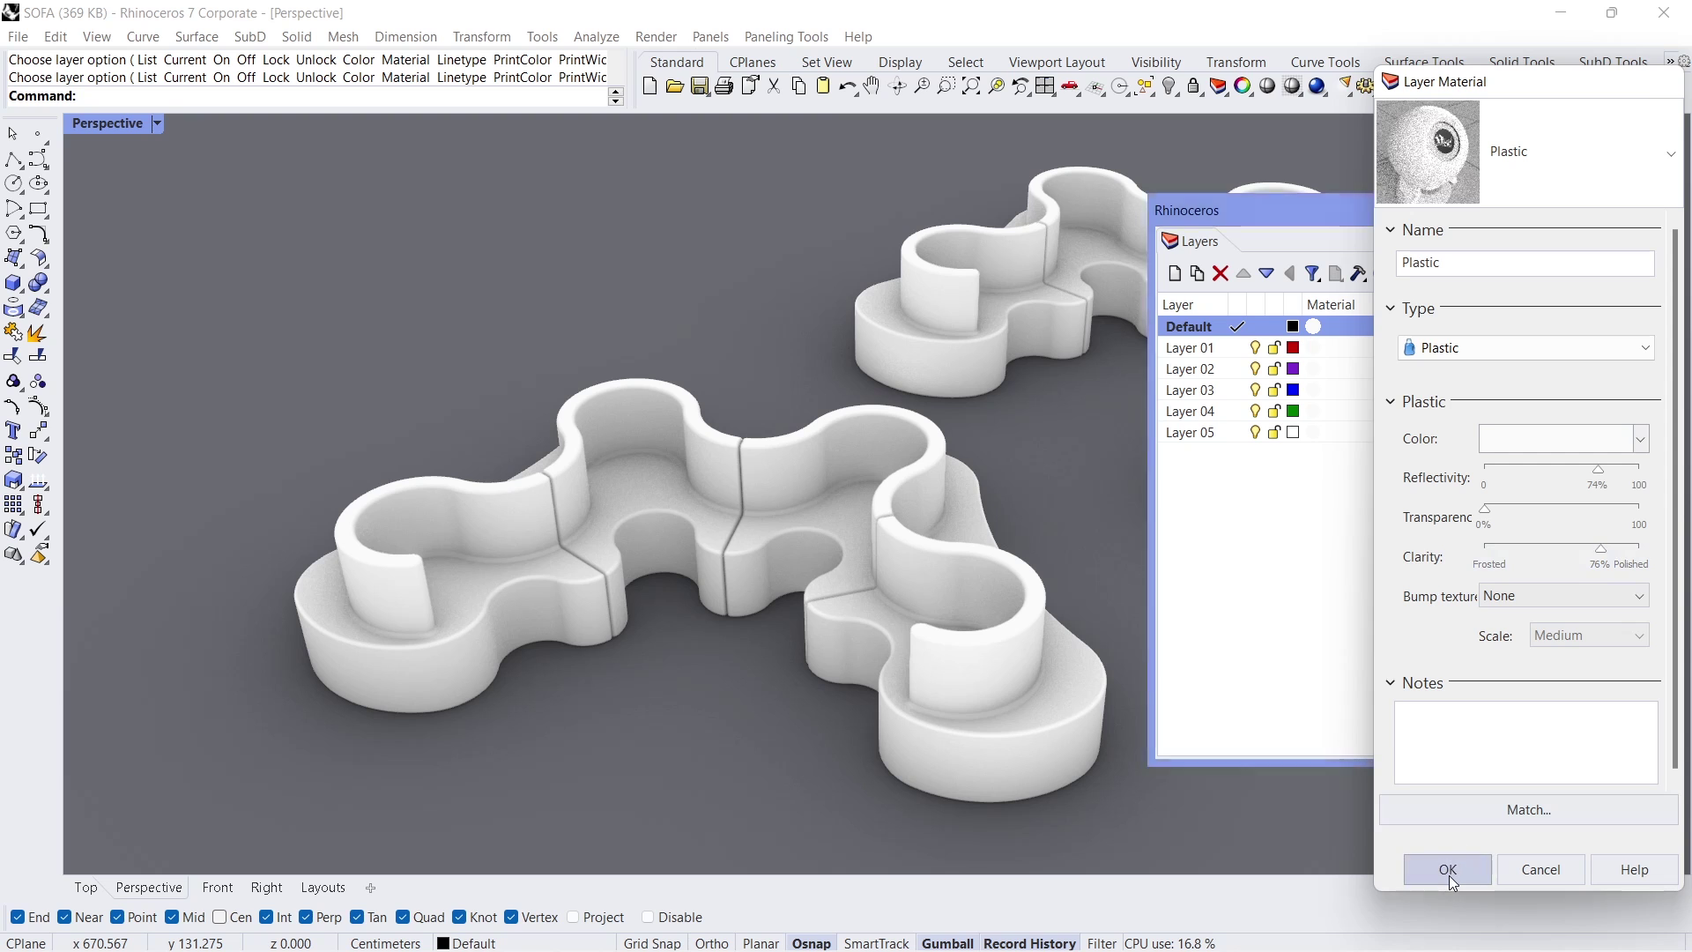
left_click(1447, 870)
left_click(1611, 210)
Step: Examine the finished sofa arrangements from several angles, up close and in an enlarged floating perspective viewport
right_click_drag(1057, 370, 786, 429)
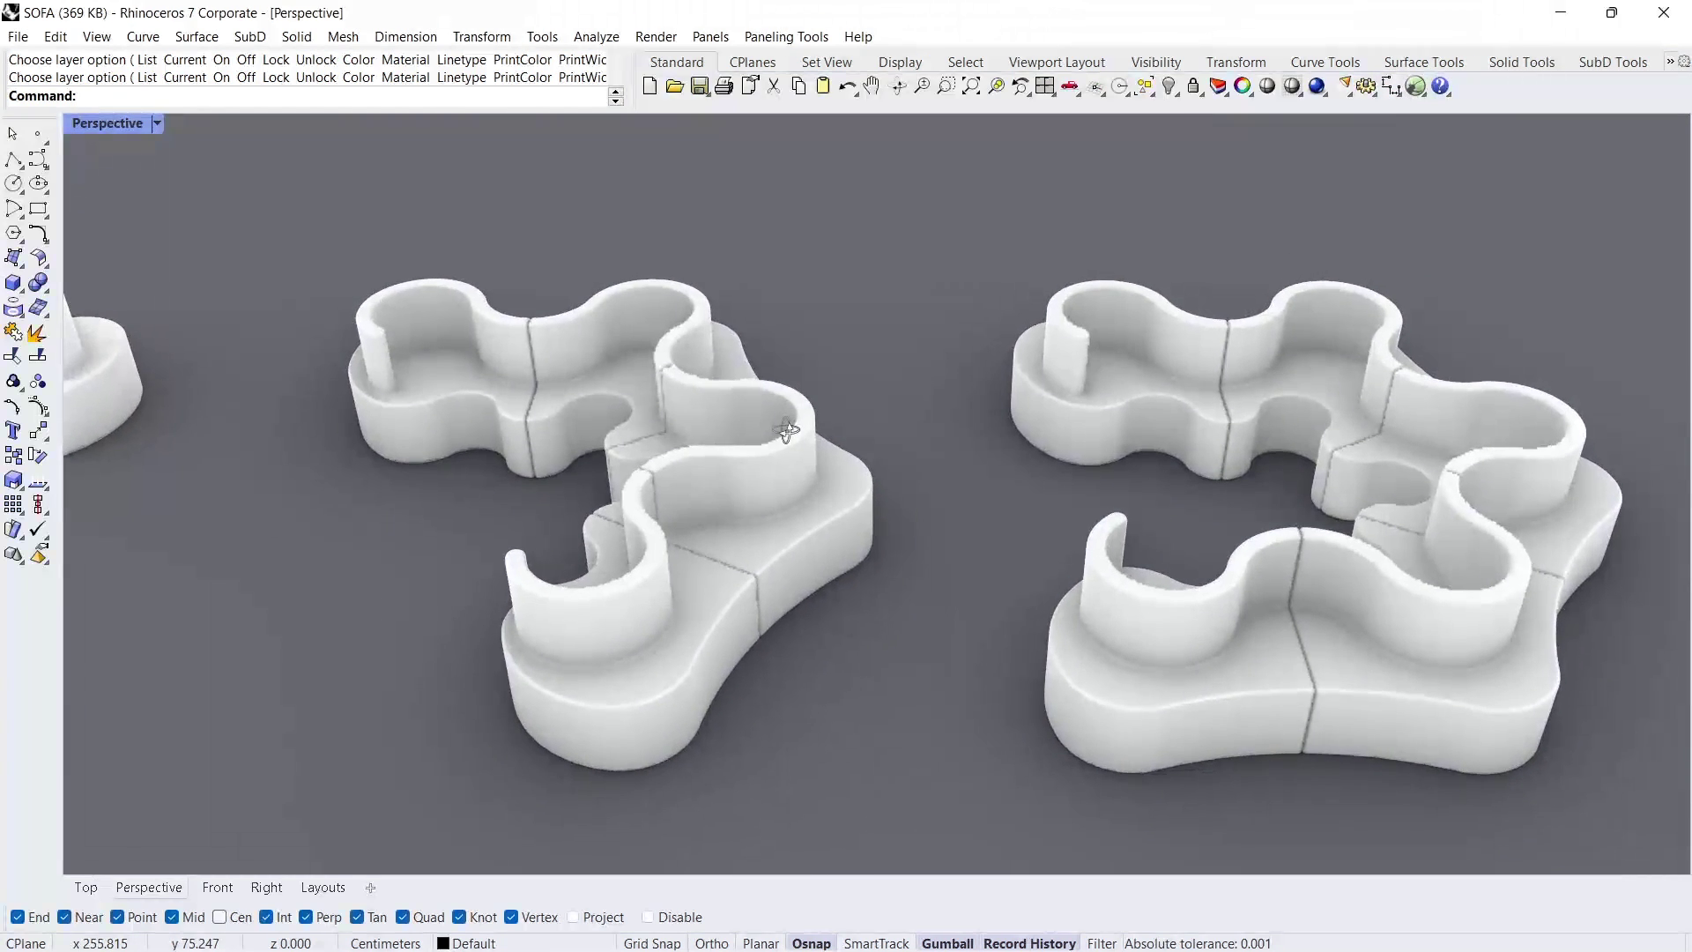
scroll(579, 573, "up", 10)
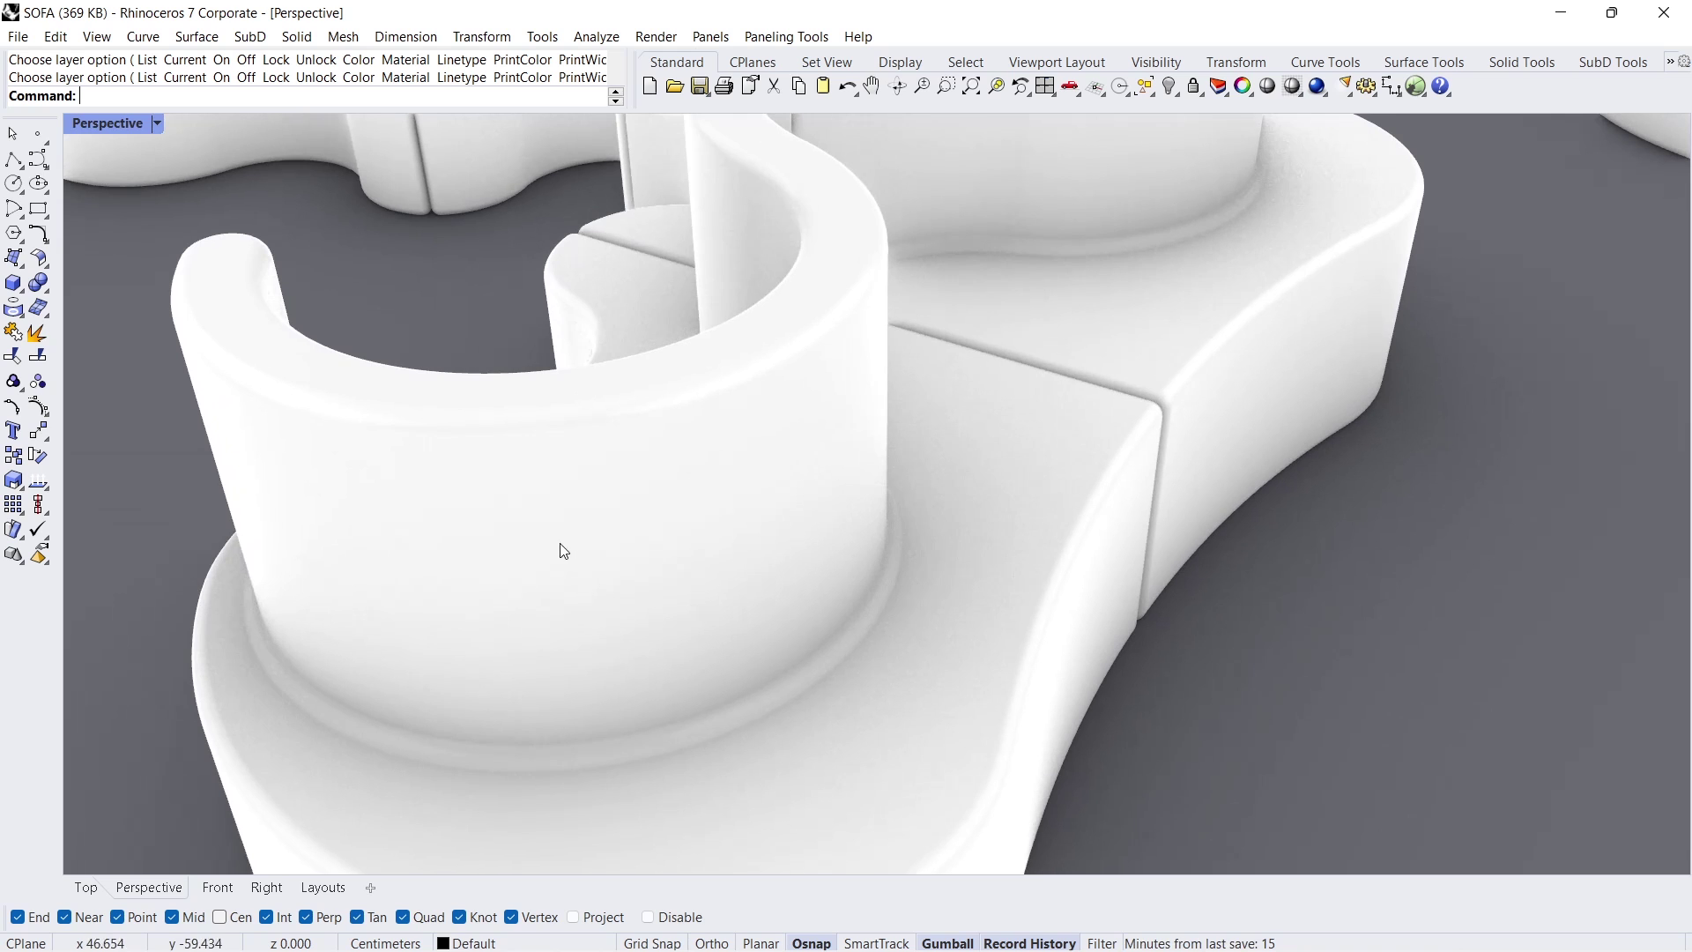
scroll(604, 517, "down", 5)
scroll(763, 506, "down", 8)
right_click_drag(767, 561, 629, 603)
right_click_drag(578, 507, 652, 455)
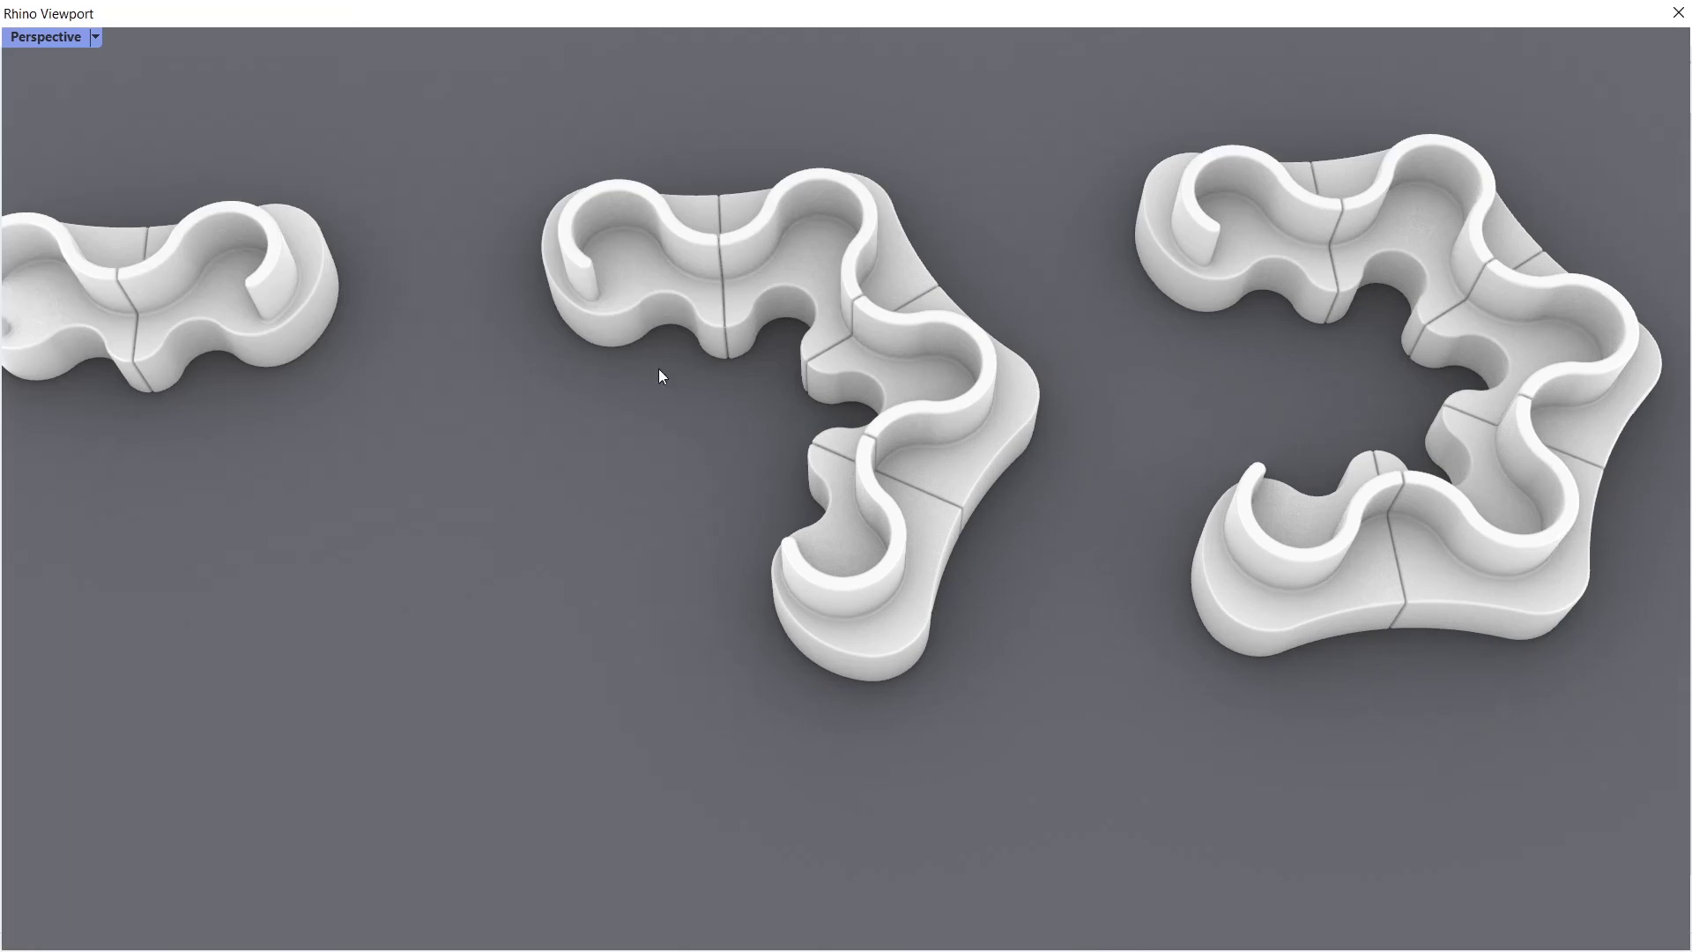
right_click_drag(661, 373, 957, 237)
scroll(921, 336, "up", 3)
right_click_drag(921, 337, 267, 365)
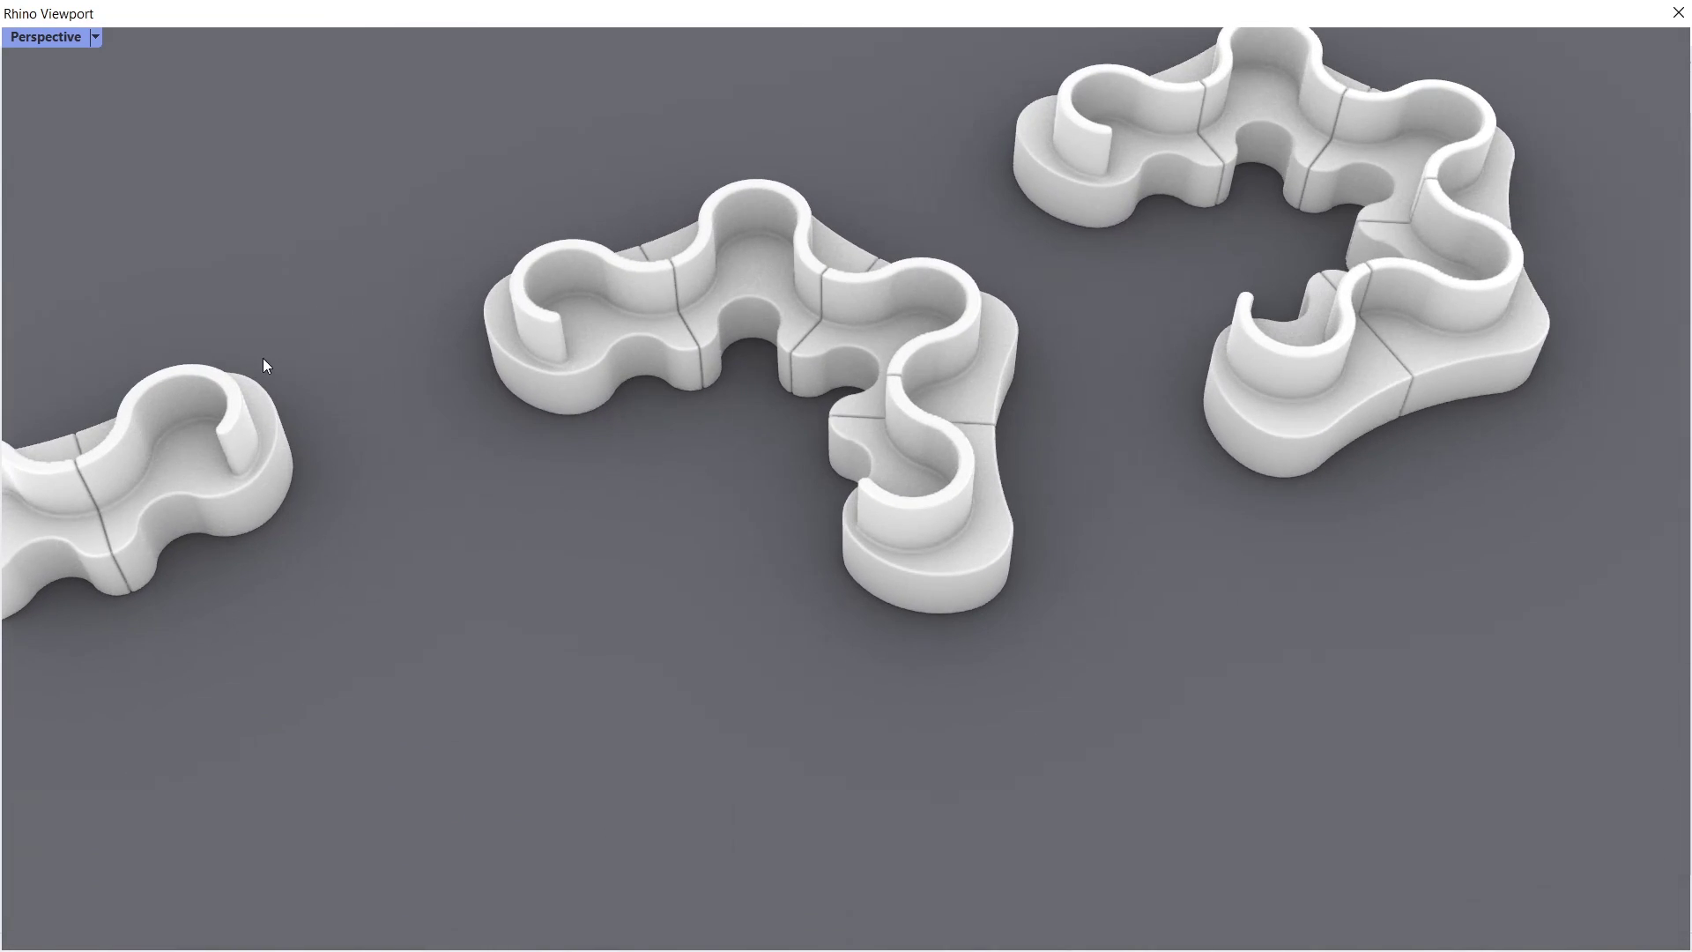
scroll(1346, 175, "down", 2)
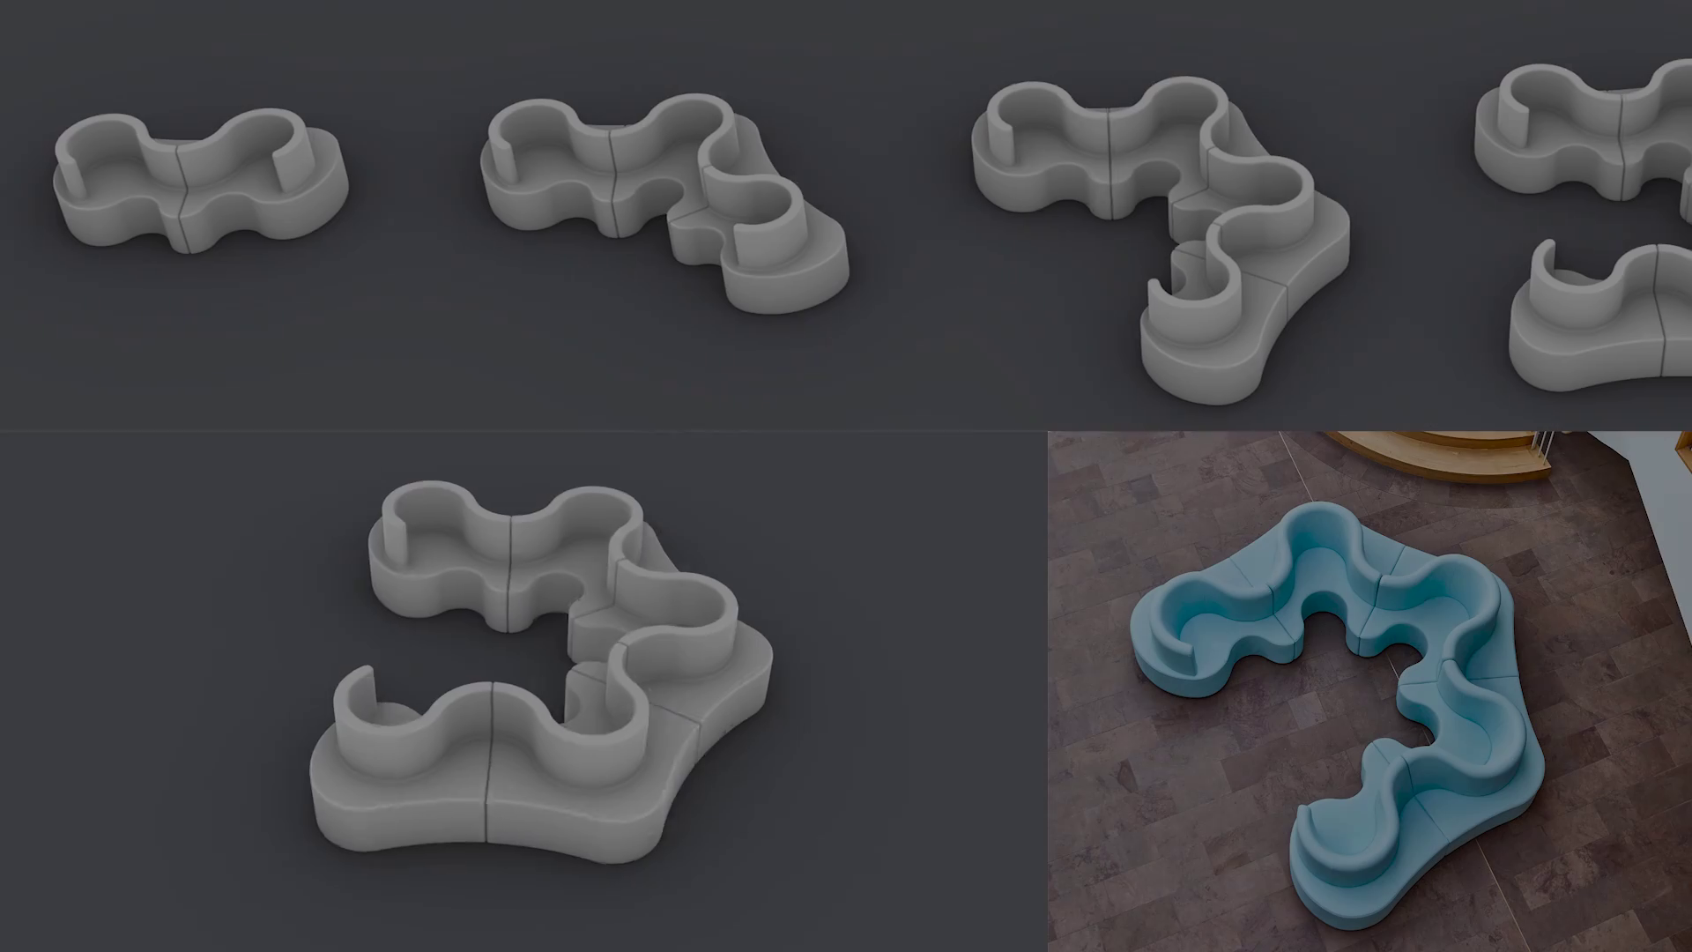